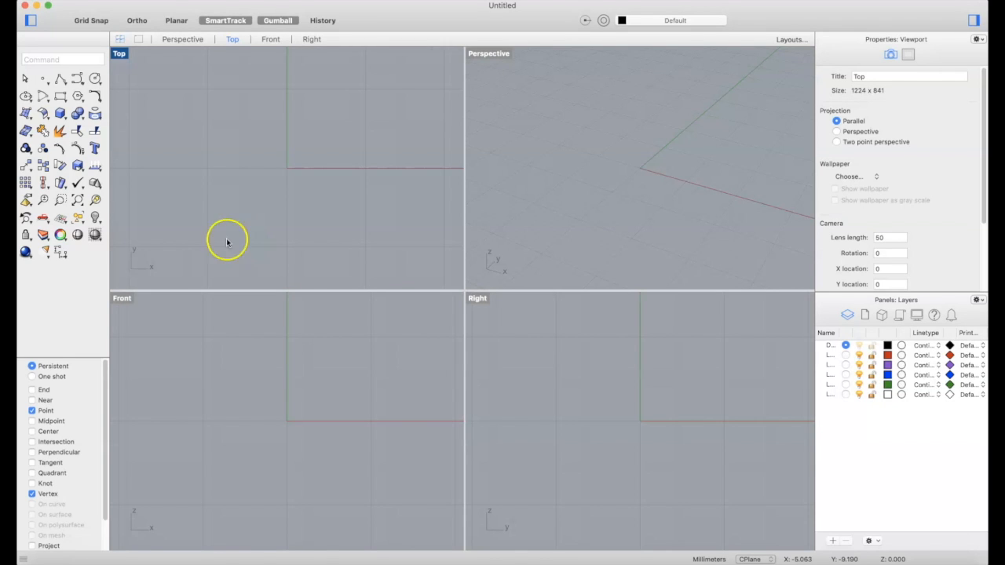
left_click(307, 194)
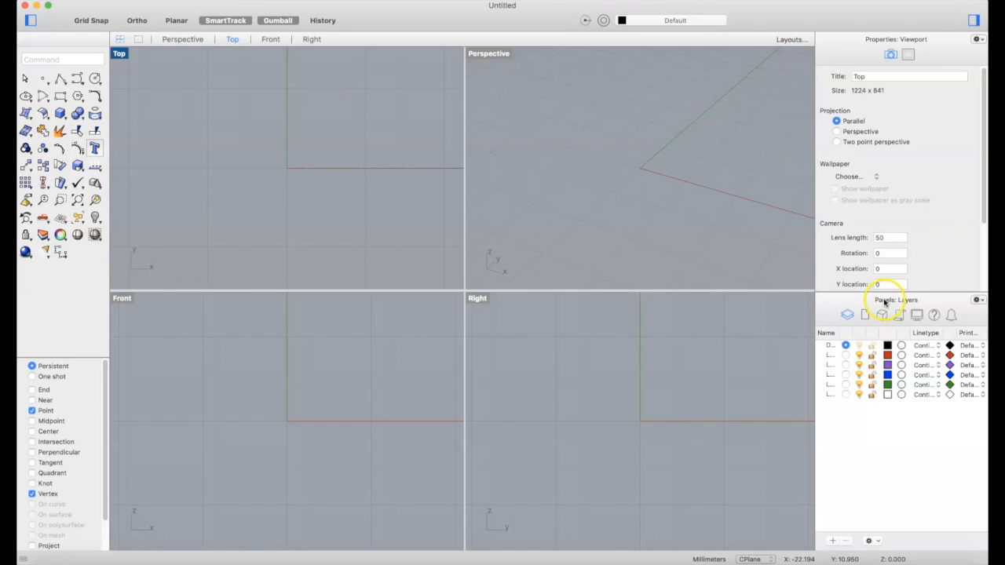
scroll(906, 229, "down", 3)
scroll(905, 225, "up", 3)
left_click(552, 173)
left_click(325, 142)
left_click(279, 445)
left_click(516, 451)
left_click(590, 258)
left_click(289, 228)
left_click(305, 434)
left_click(621, 397)
left_click(547, 254)
left_click(365, 257)
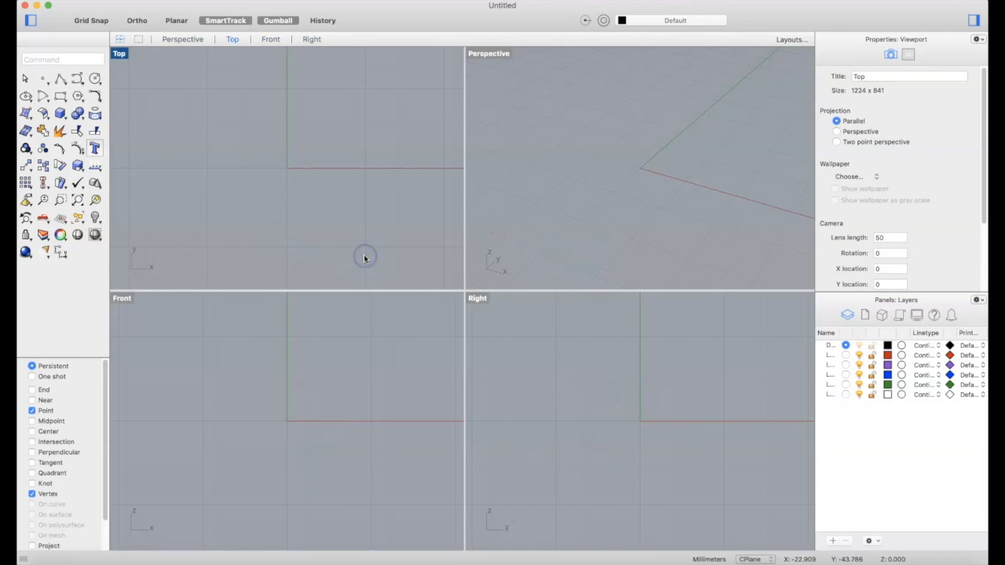
left_click(119, 55)
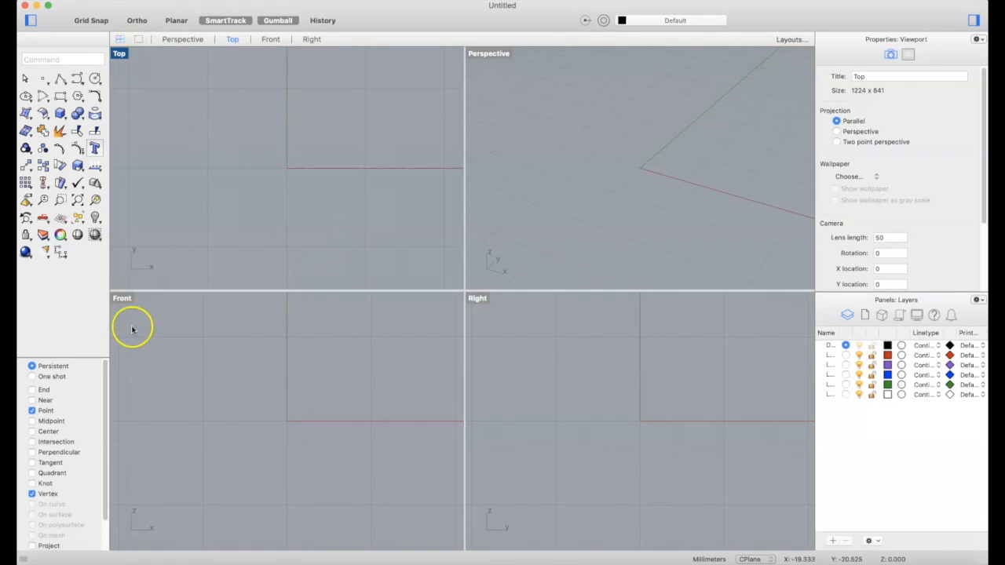
left_click(540, 104)
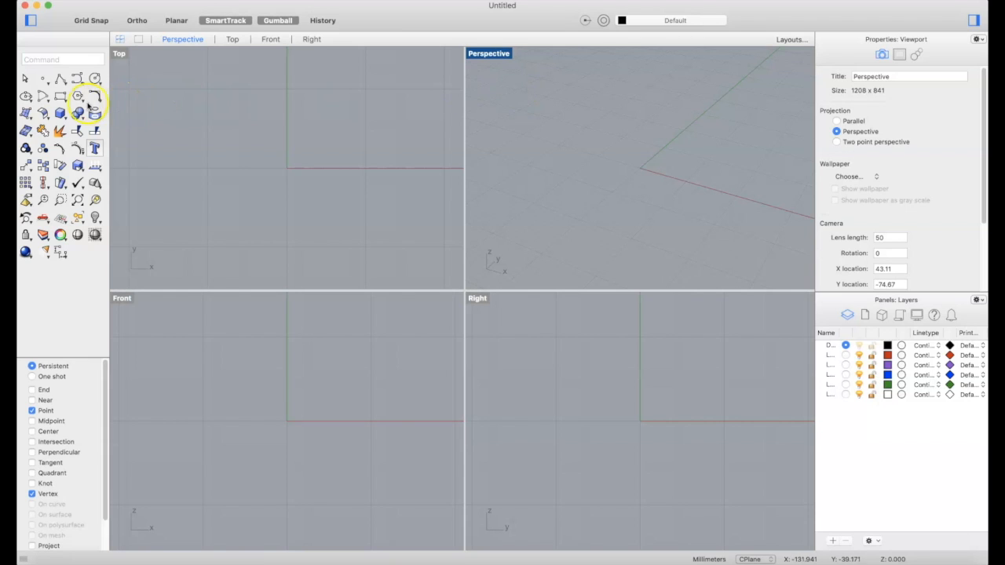
- Draw a corner-to-corner rectangle around the origin in the Top viewport
left_click(58, 97)
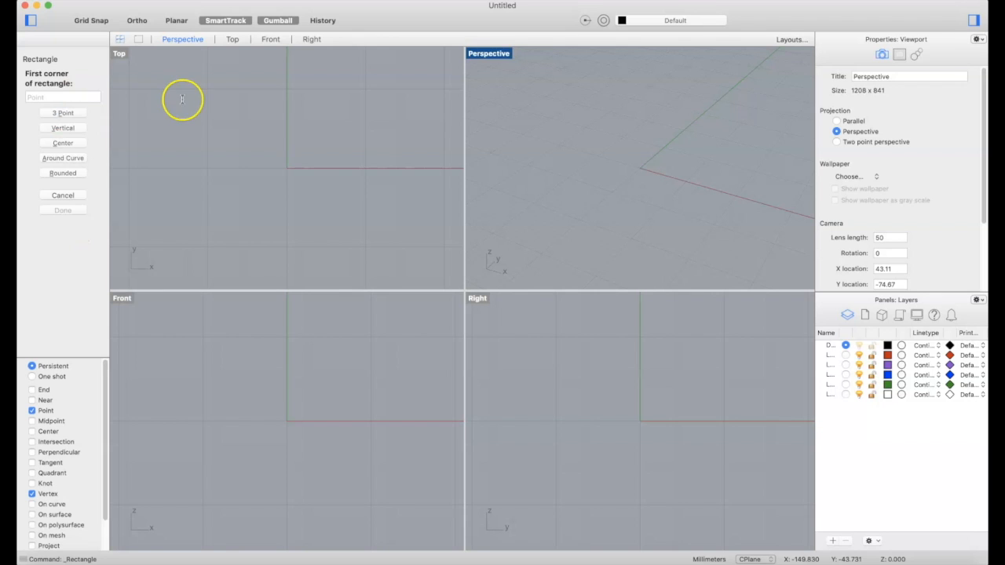
left_click(181, 98)
left_click(369, 235)
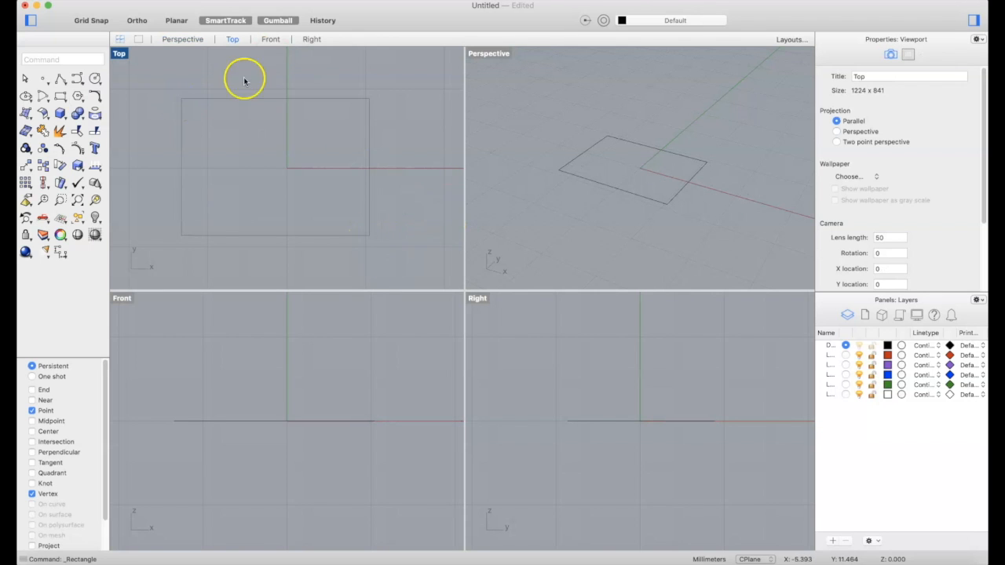
left_click(370, 186)
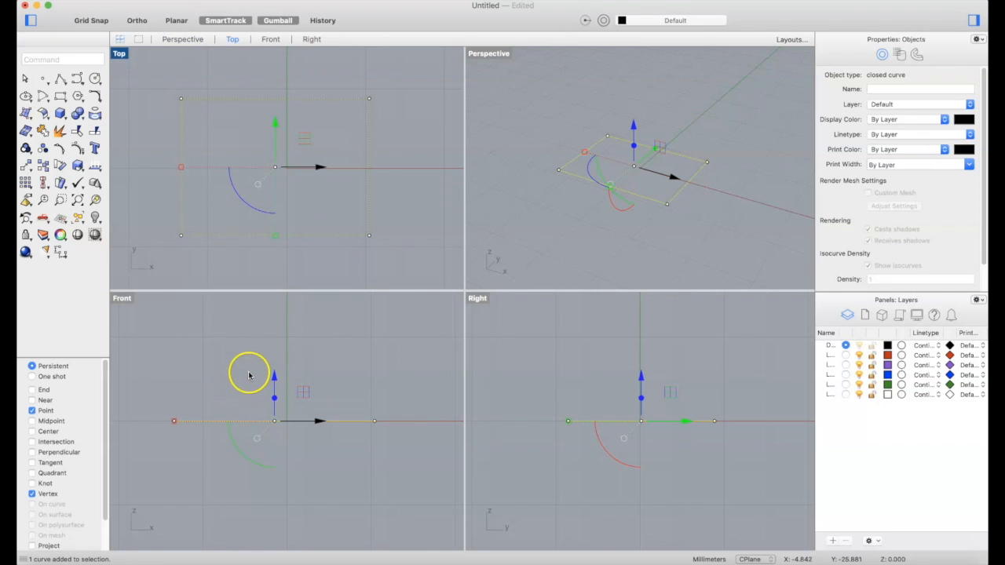
left_click(405, 211)
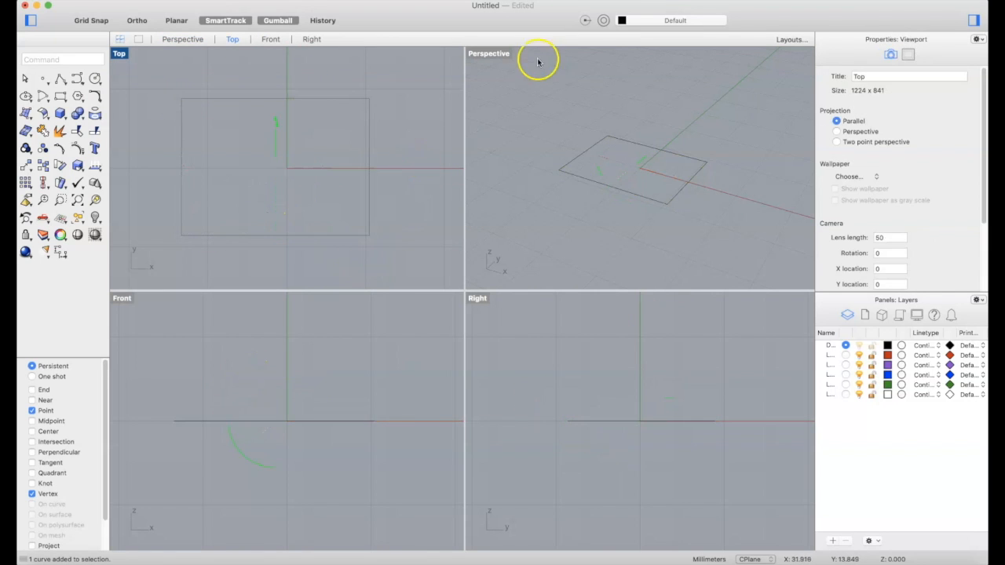
- Examine the rectangle from several angles and distances in a maximized Perspective viewport, and restore the four-viewport layout
double_click(480, 54)
right_click_drag(303, 235, 326, 230)
right_click(544, 153)
left_click(450, 180)
right_click_drag(401, 212, 321, 255)
scroll(320, 269, "down", 12)
scroll(324, 277, "up", 8)
left_click_drag(399, 270, 180, 225)
scroll(180, 227, "down", 8)
scroll(179, 227, "down", 3)
right_click_drag(180, 227, 202, 236)
right_click_drag(216, 201, 312, 202, "shift")
left_click(77, 201)
right_click_drag(349, 225, 332, 235)
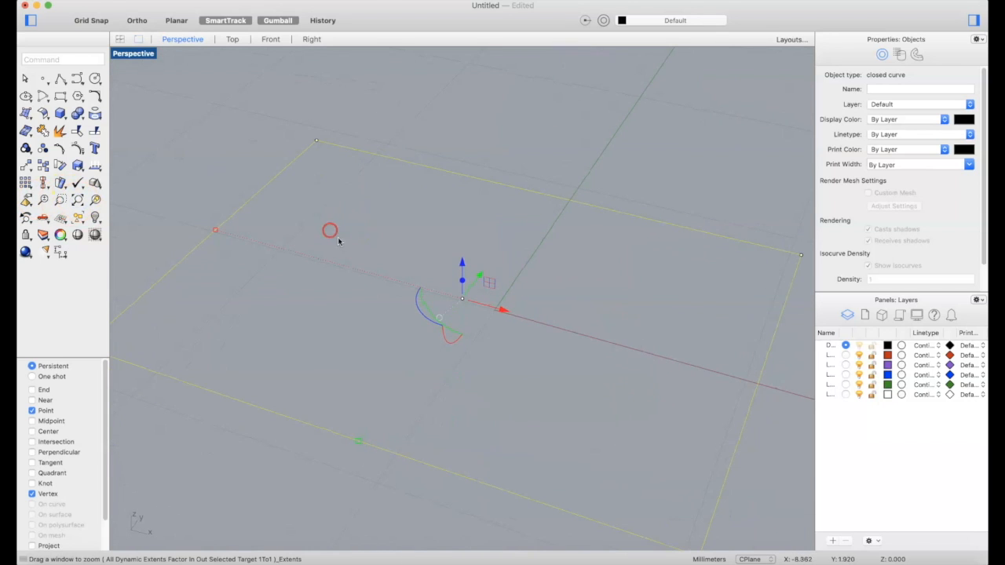
scroll(351, 249, "down", 10)
scroll(351, 248, "up", 6)
right_click_drag(350, 248, 368, 249, "shift")
left_click(168, 156)
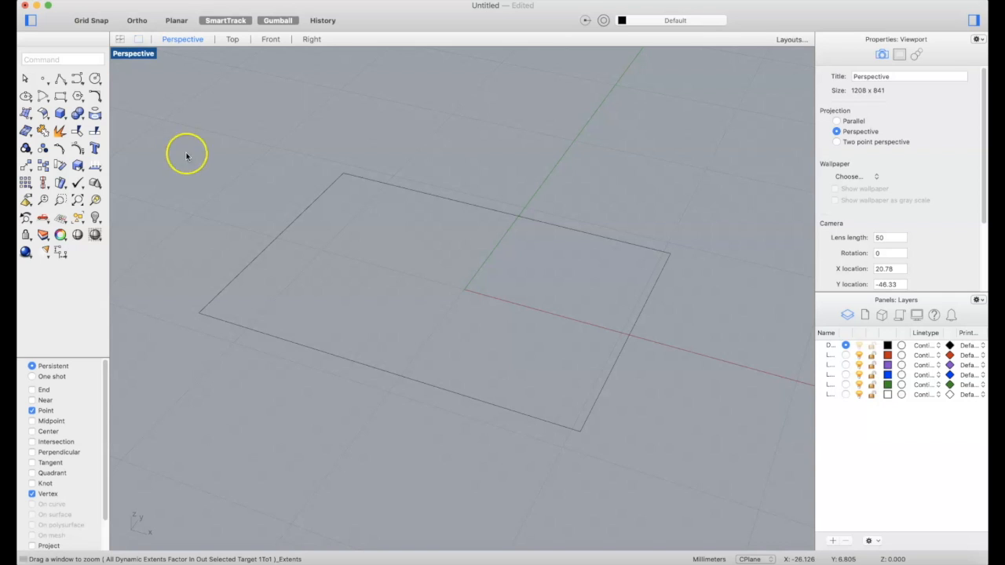
double_click(132, 54)
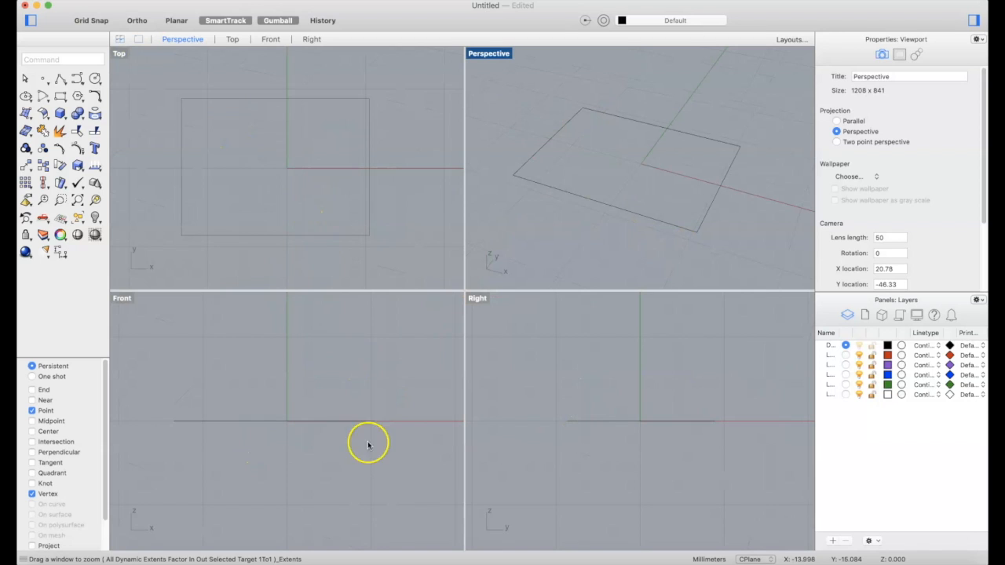
- Try rotating the rectangle freely about its Z axis and shifting it along its Y axis with the gumball
left_click(505, 166)
left_click(341, 95)
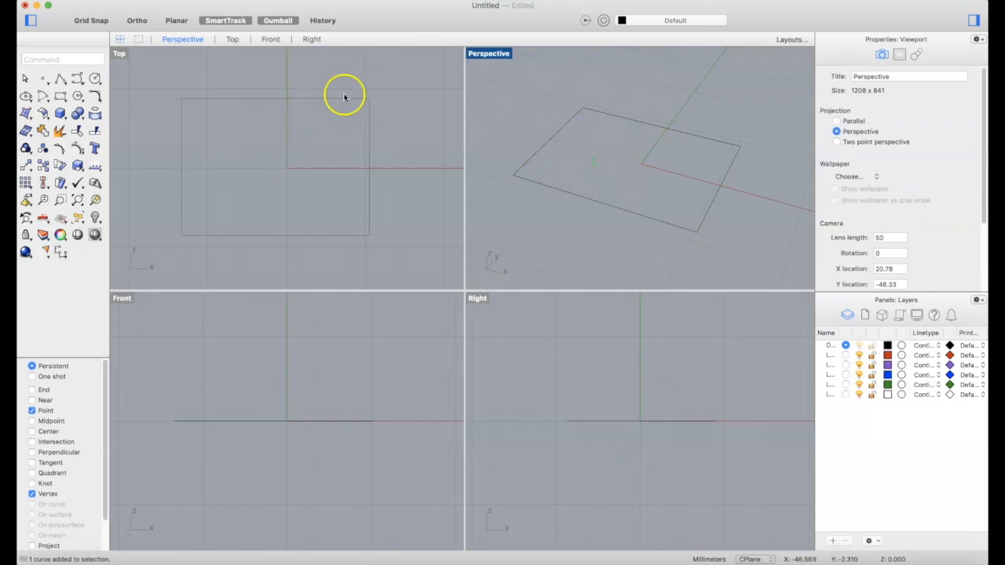
left_click(612, 117)
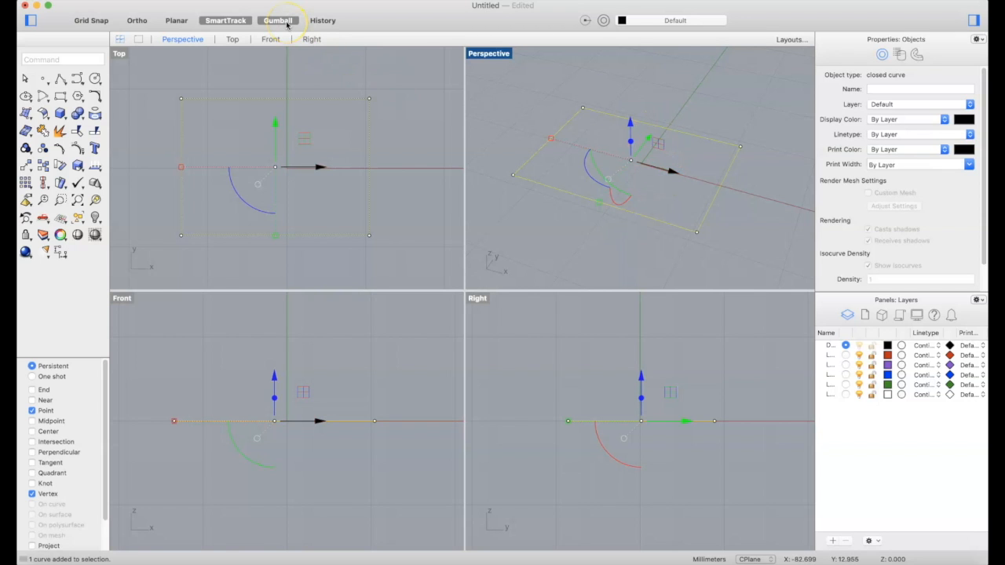
mouse_move(588, 175)
left_mouse_down()
mouse_move(642, 194)
mouse_move(581, 180)
left_mouse_up()
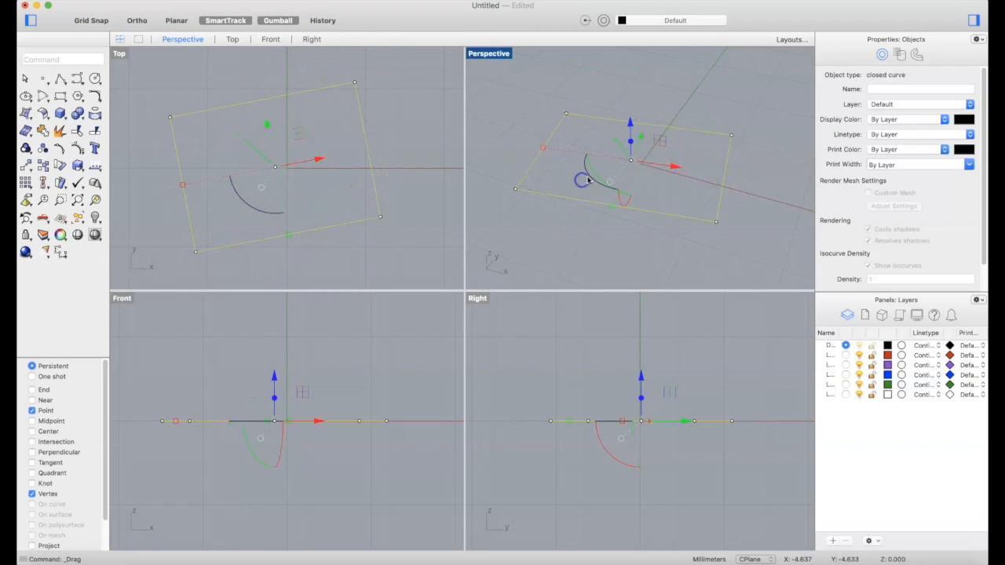
left_click_drag(641, 139, 643, 136)
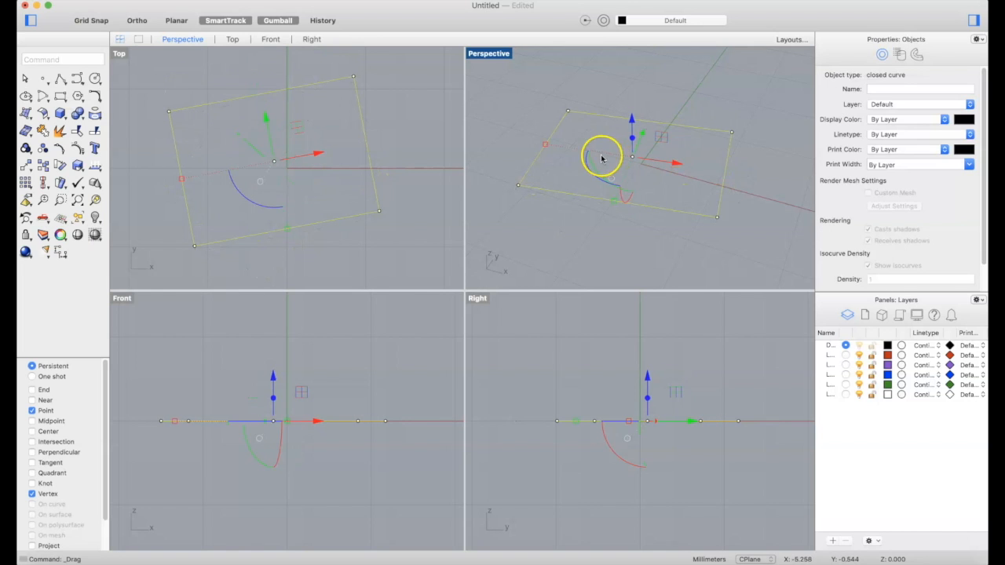
- Try scaling the rectangle along its X and Y axes with the gumball
left_click_drag(549, 144, 532, 153)
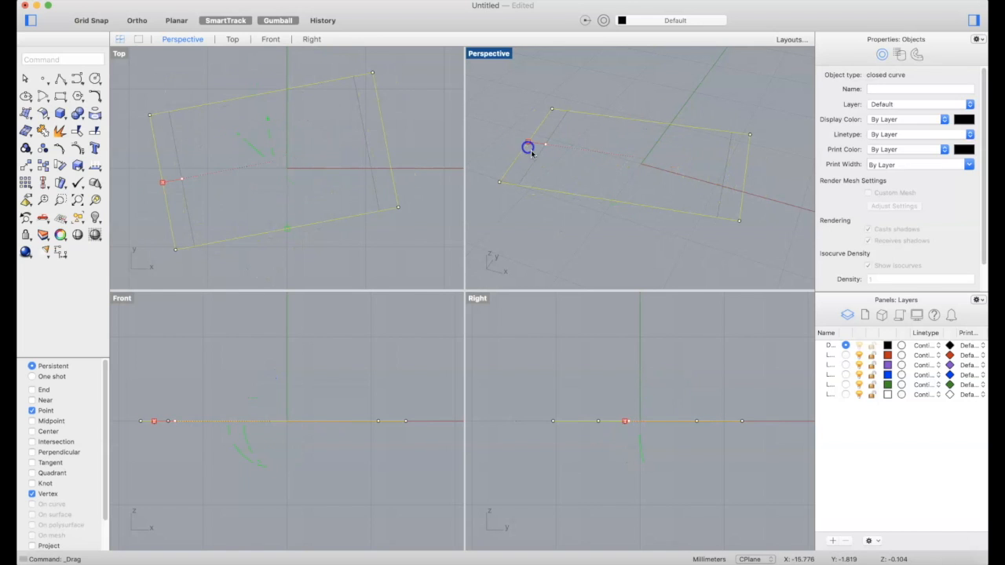
mouse_move(613, 197)
left_mouse_down()
mouse_move(601, 220)
mouse_move(619, 199)
left_mouse_up()
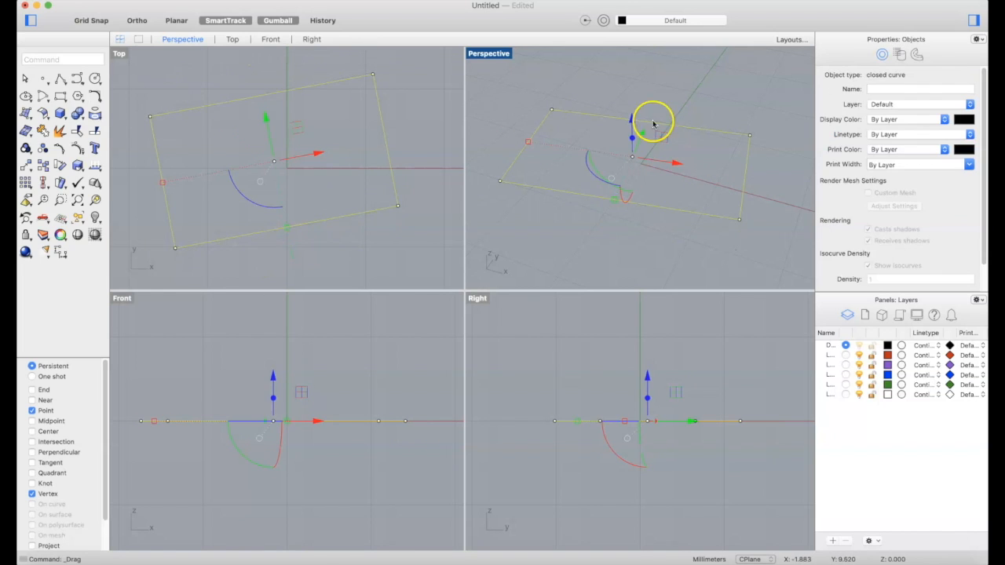
mouse_move(652, 123)
left_mouse_down()
mouse_move(633, 150)
mouse_move(631, 108)
mouse_move(666, 157)
mouse_move(669, 127)
left_mouse_up()
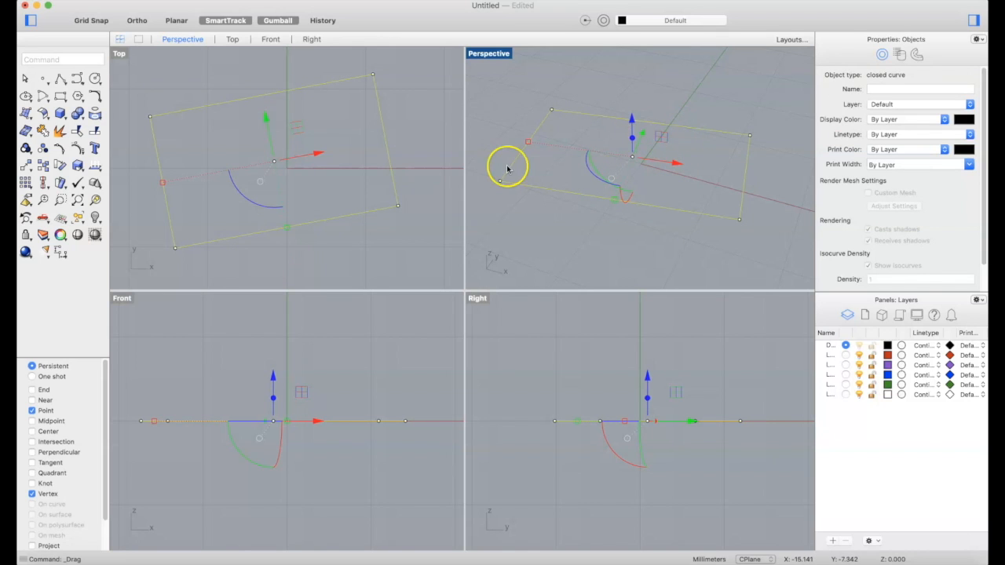
- Undo the freehand gumball edits to the rectangle and deselect it
key("super+z")
key("super+z")
key("super+z")
left_click(565, 232)
- Rotate the rectangle by exactly 45 degrees around the Z axis with the gumball
right_click_drag(567, 233, 604, 218)
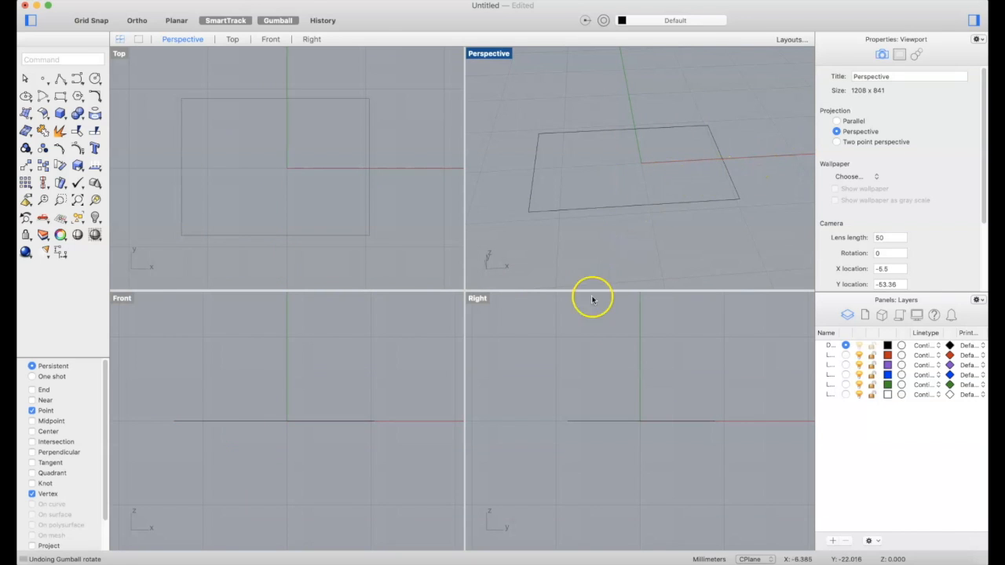
mouse_move(651, 141)
right_mouse_down()
mouse_move(680, 159)
mouse_move(657, 200)
mouse_move(594, 188)
mouse_move(649, 197)
mouse_move(632, 213)
right_mouse_up()
left_click(642, 191)
mouse_move(623, 172)
right_mouse_down()
mouse_move(626, 217)
mouse_move(610, 198)
mouse_move(612, 216)
right_mouse_up()
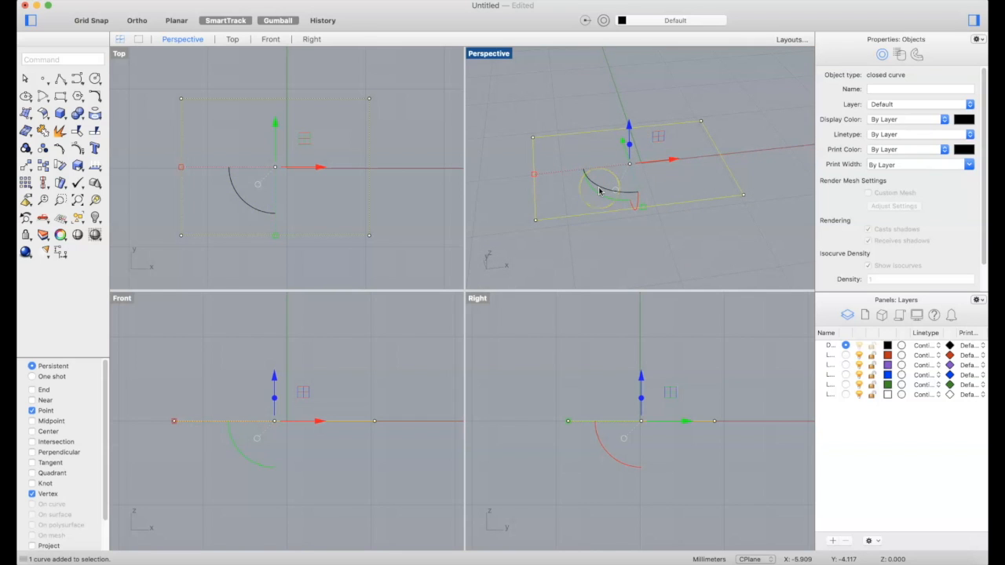
mouse_move(628, 220)
right_mouse_down()
mouse_move(634, 231)
mouse_move(601, 238)
mouse_move(608, 211)
right_mouse_up()
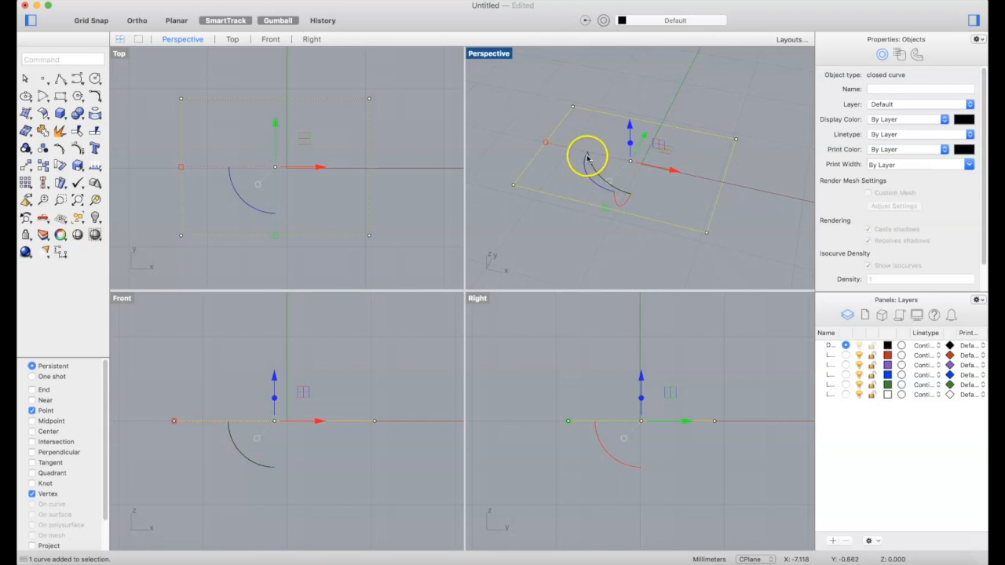
left_click(590, 180)
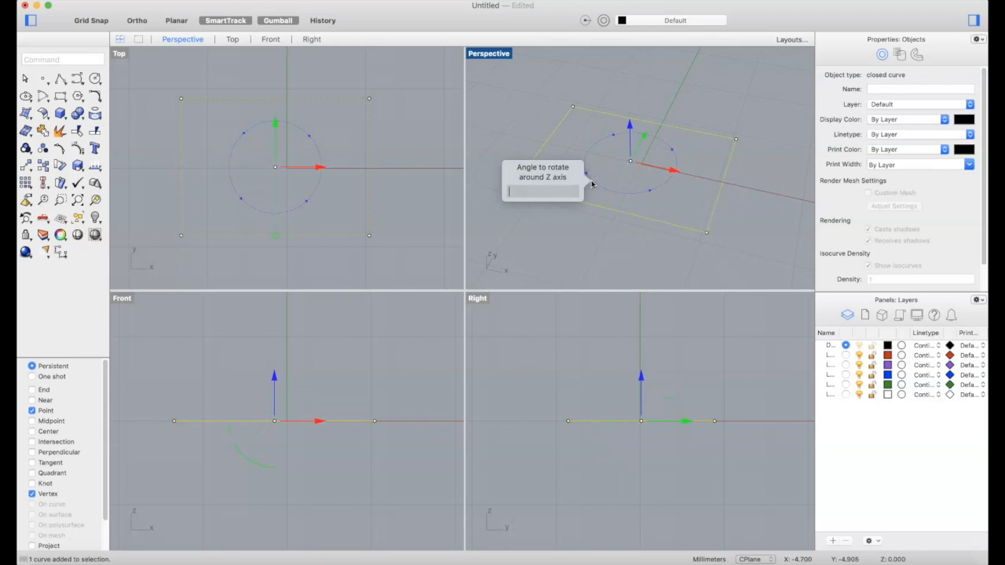
type("45")
key("Return")
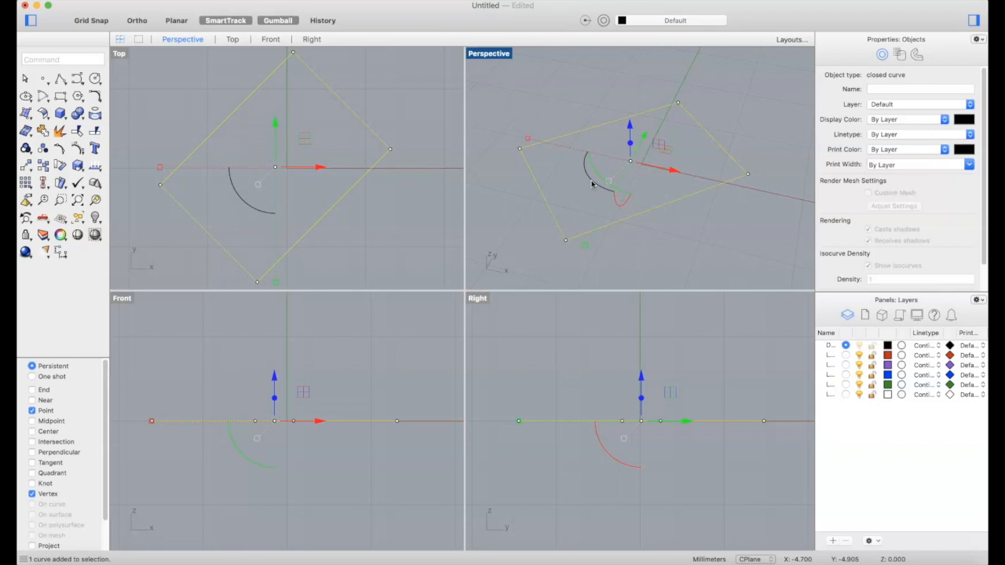
- Change the gumball alignment of the rotated rectangle to Align to Object
right_click_drag(680, 175, 660, 180)
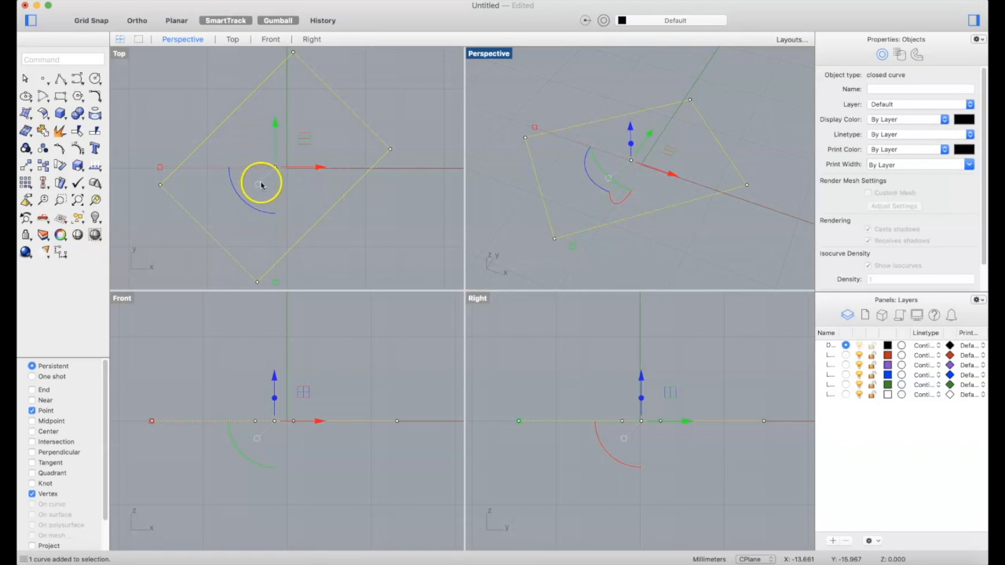
scroll(260, 189, "up", 10)
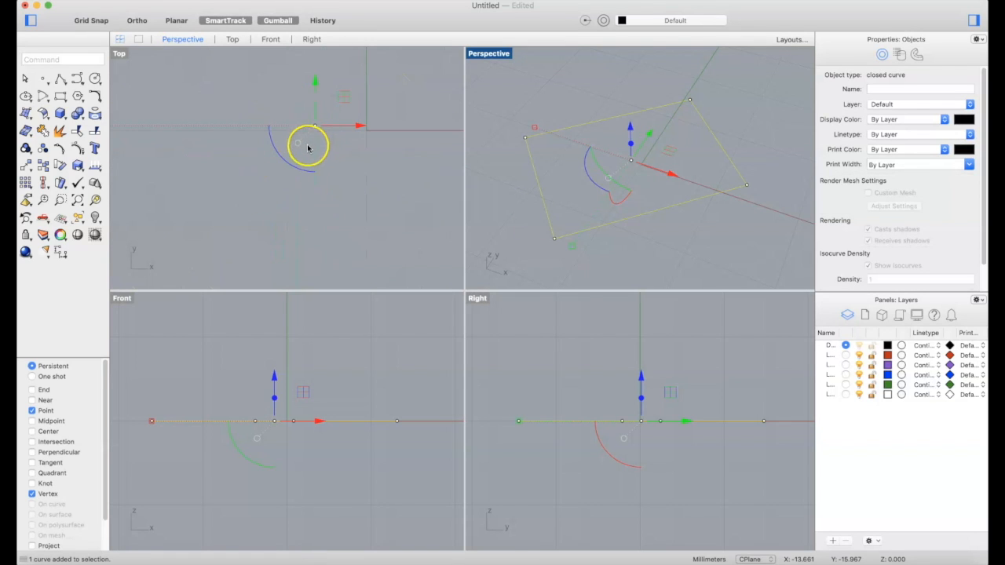
left_click(298, 145)
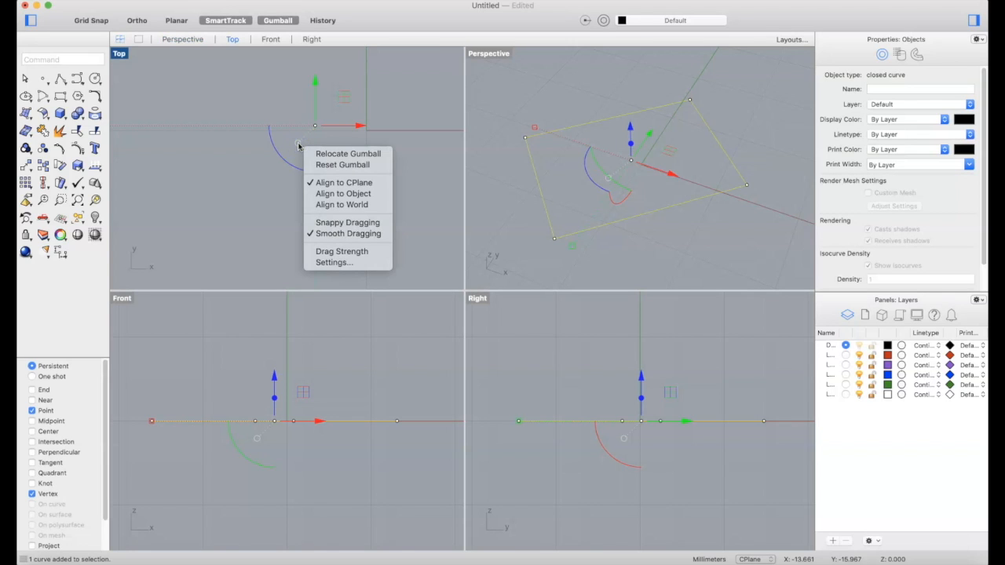
left_click(358, 195)
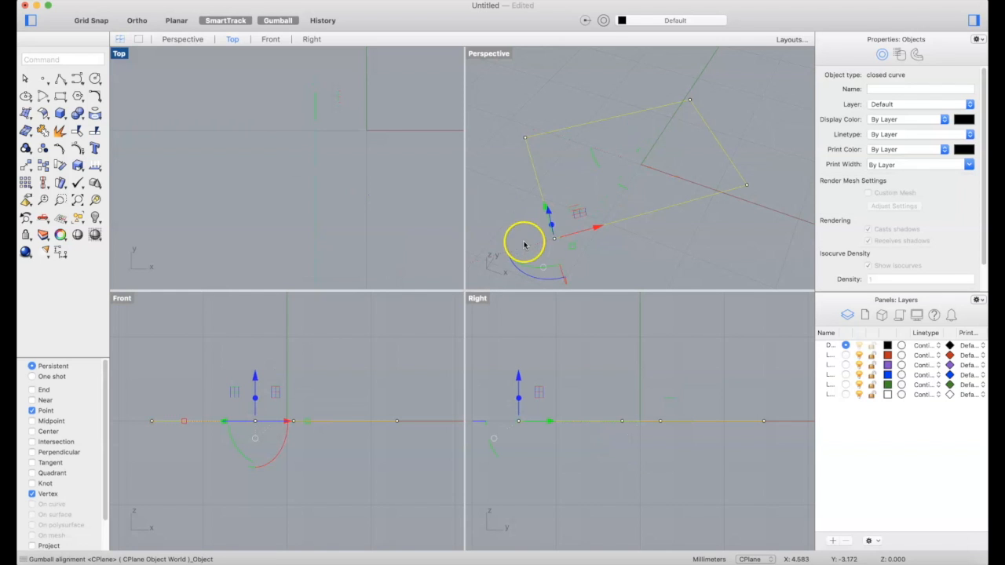
right_click_drag(523, 238, 554, 217)
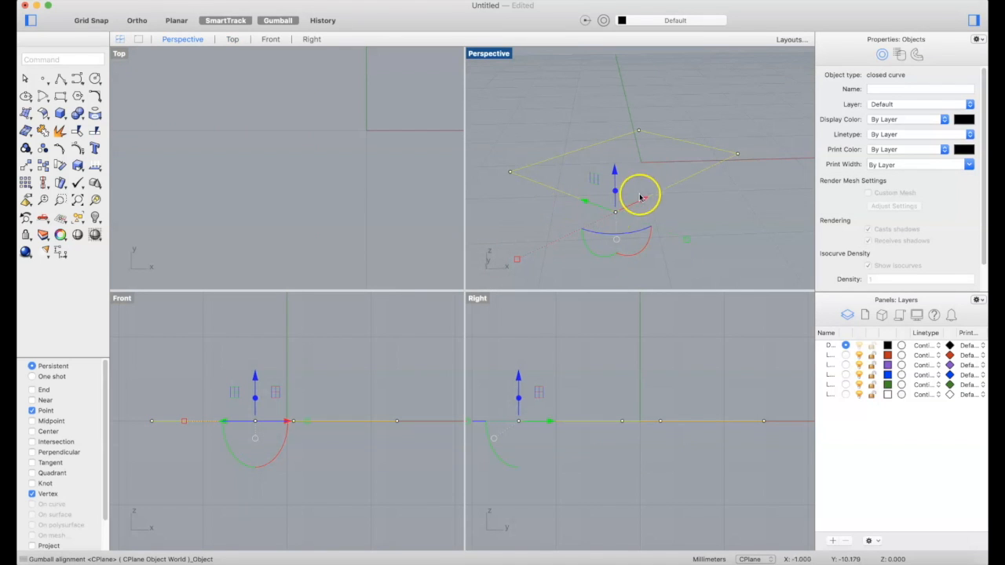
right_click_drag(559, 183, 570, 197)
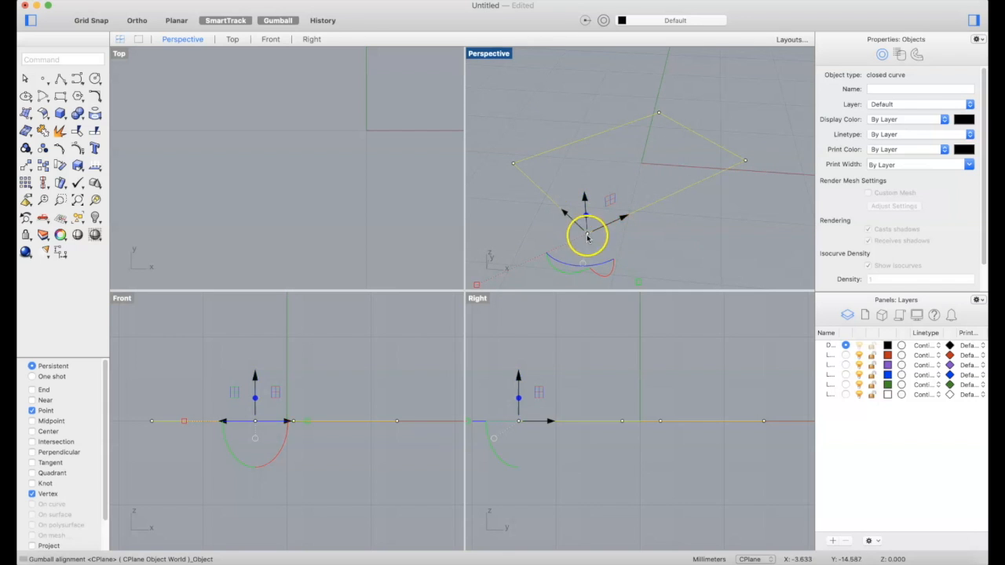
right_click_drag(595, 244, 698, 171)
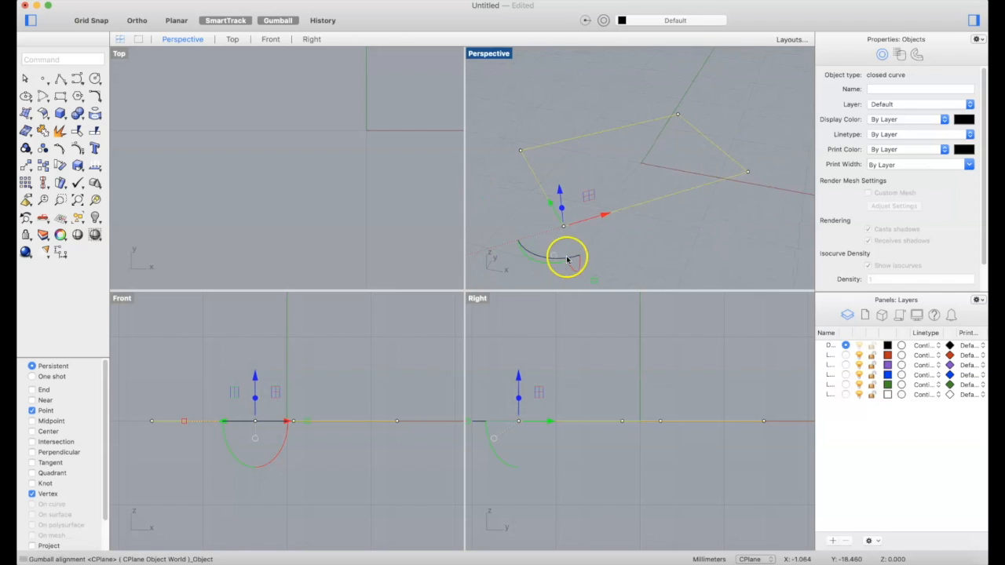
left_click(533, 249)
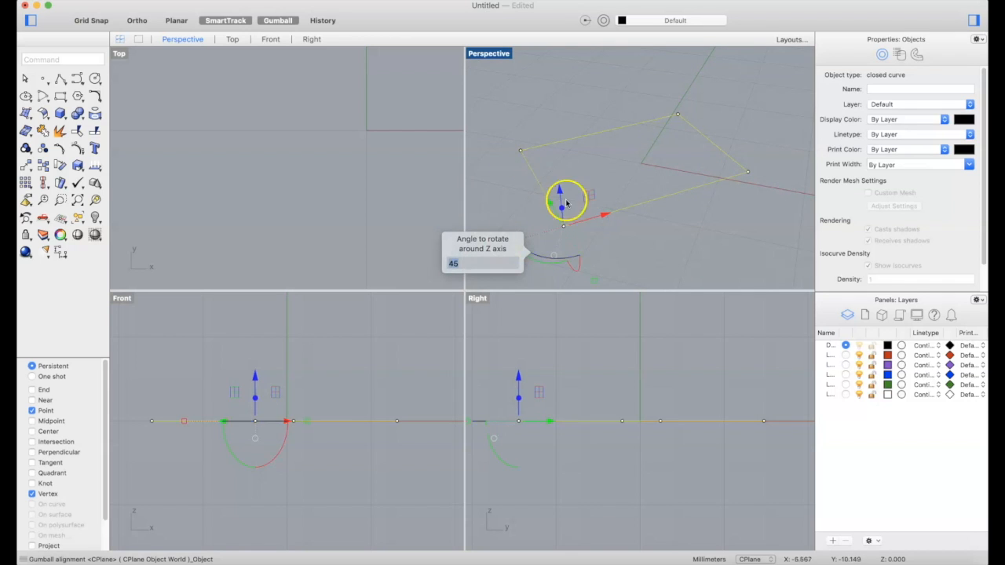
left_click(502, 145)
- Move the rectangle upward in the Z direction by a numeric gumball distance and deselect it
left_click(558, 205)
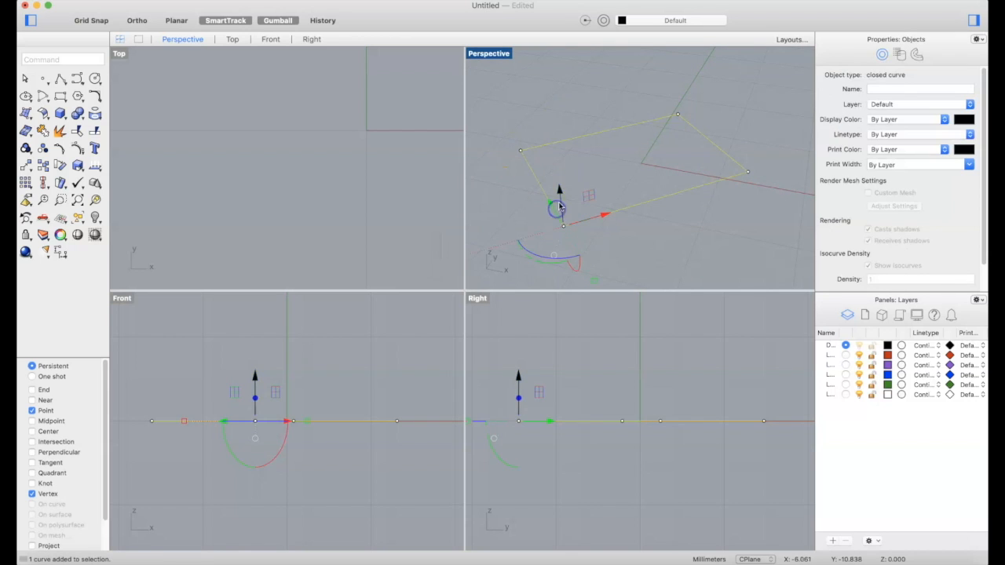
left_click(559, 190)
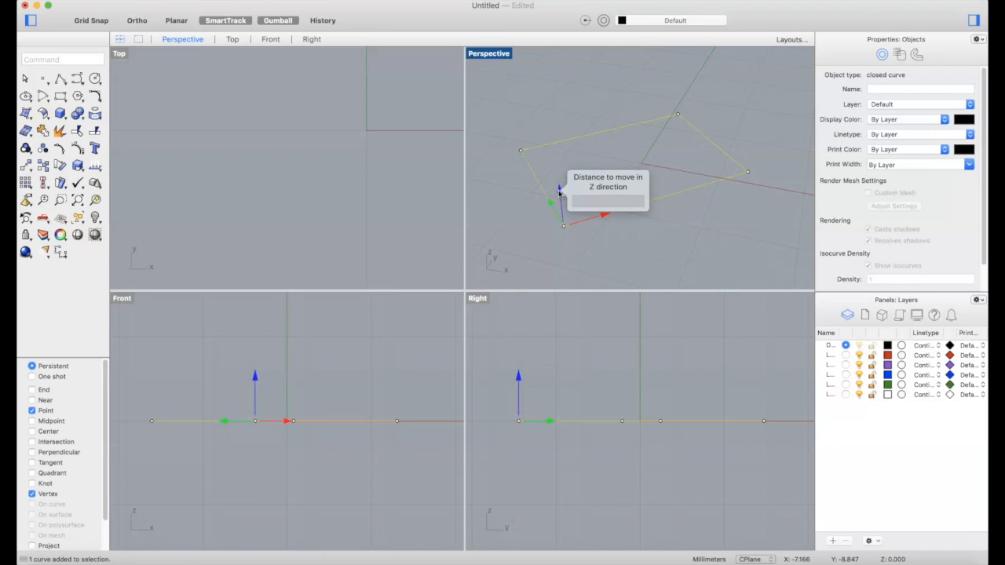
key("Return")
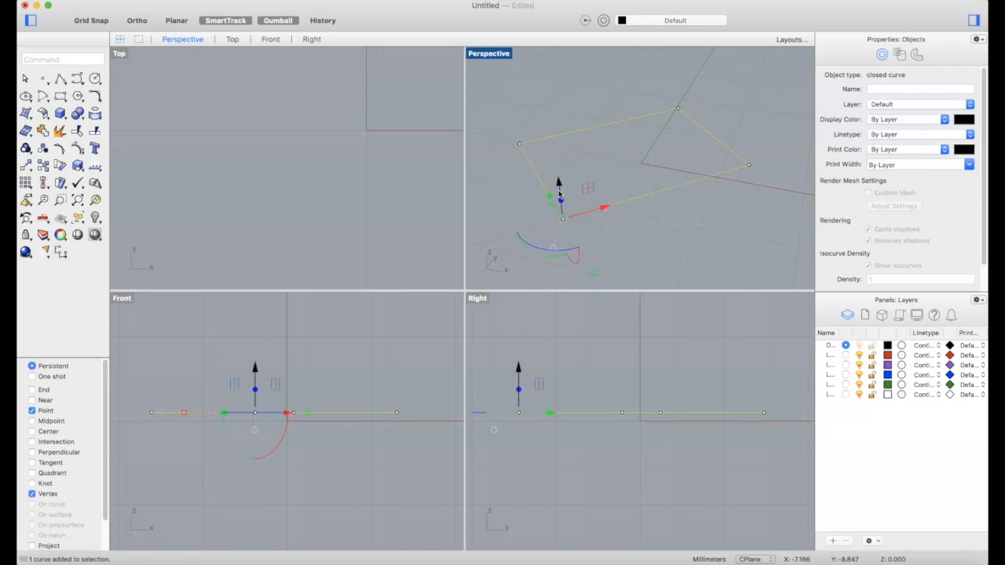
left_click(734, 215)
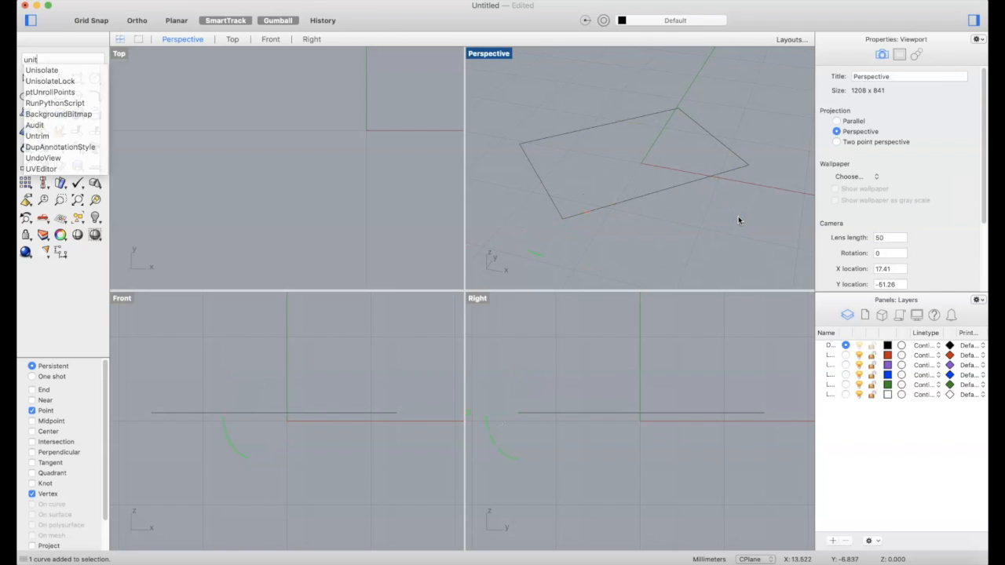
- Open the document's unit settings, look through the available model units without changing them, and close the settings
type("s")
key("Return")
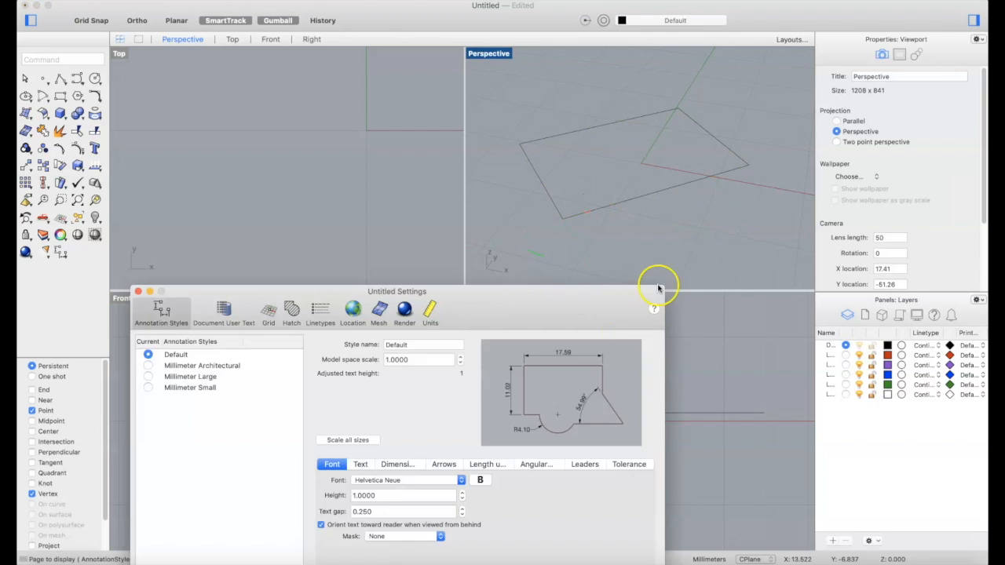
left_click_drag(444, 287, 458, 115)
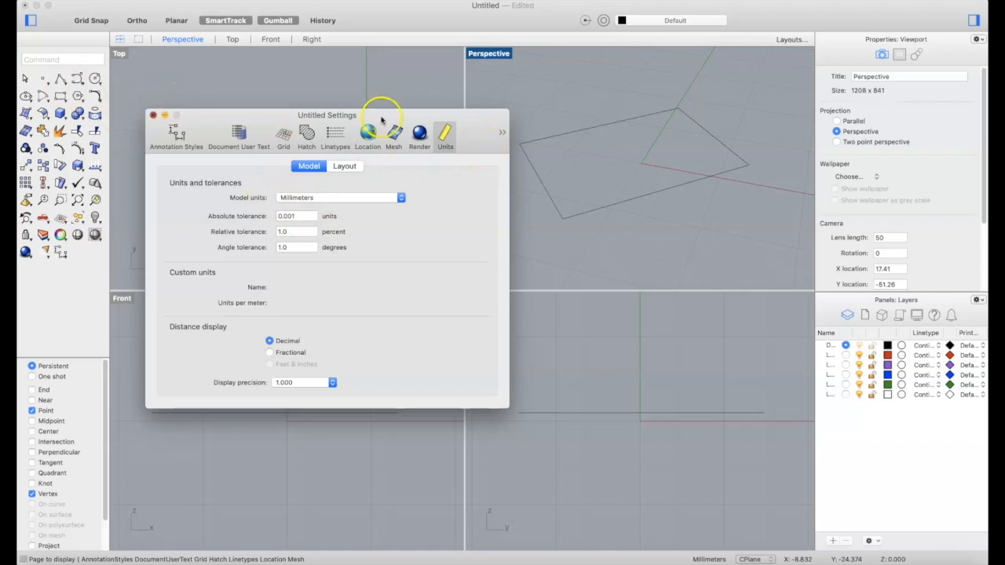
left_click(153, 115)
left_click(552, 122)
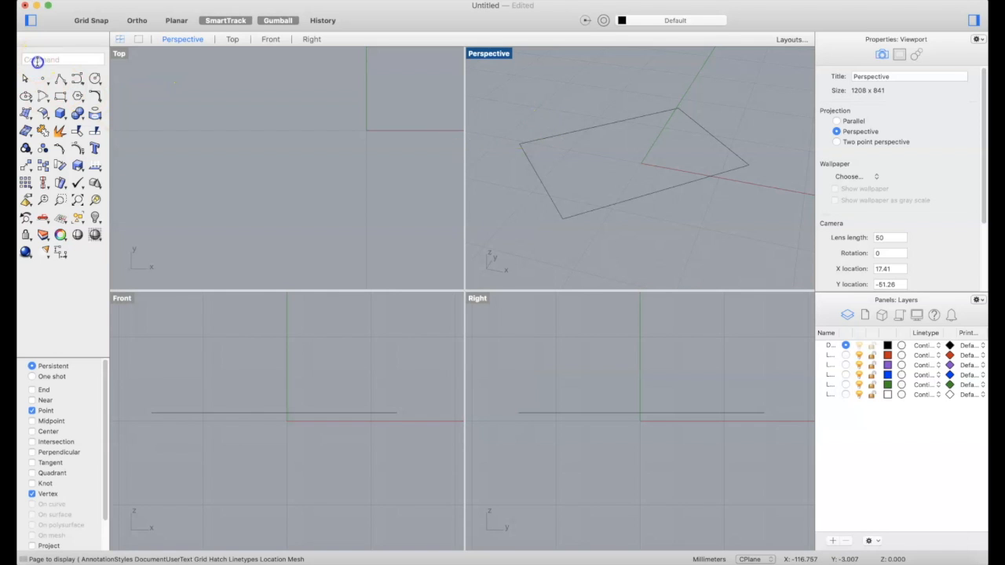
key("Return")
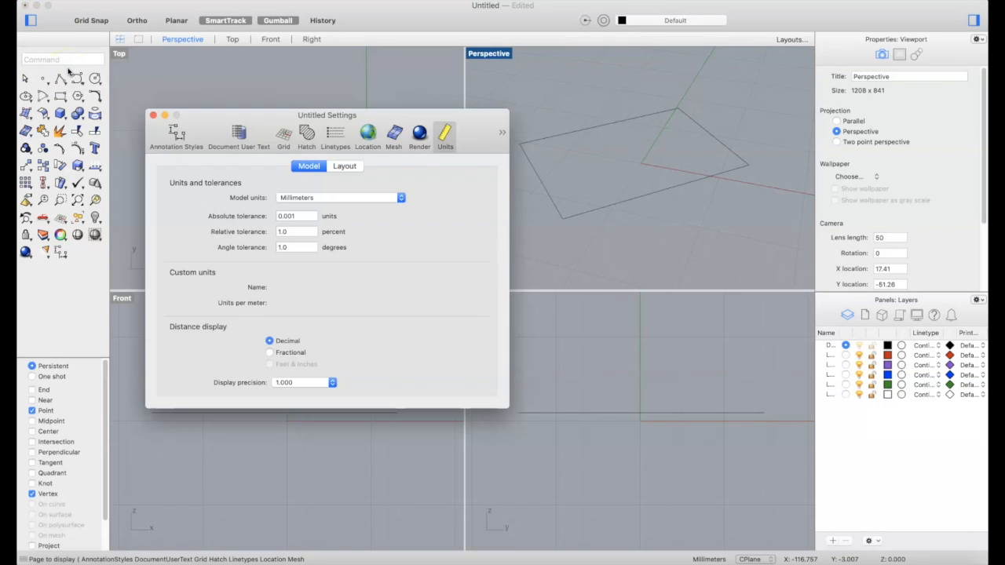
left_click(368, 198)
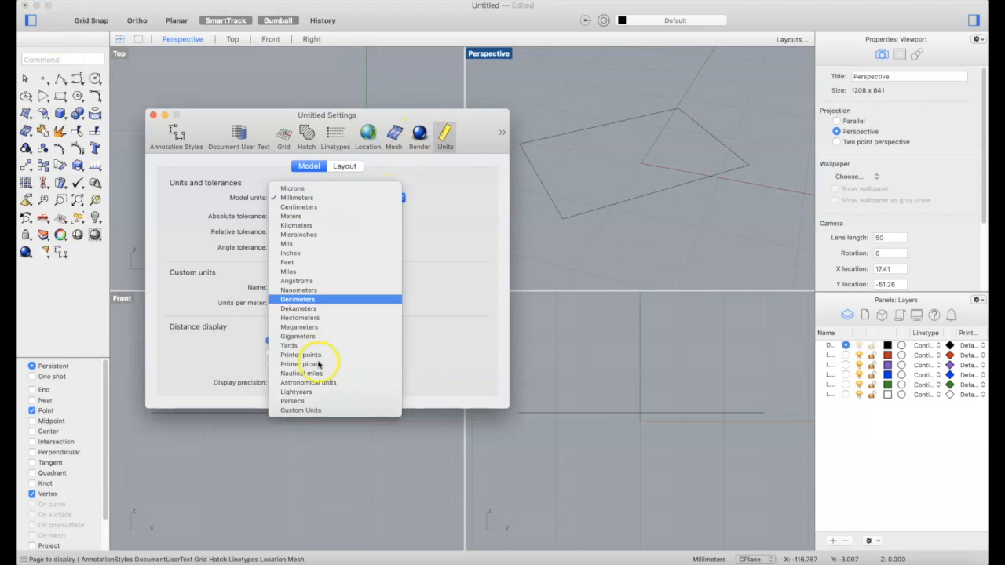
left_click(437, 272)
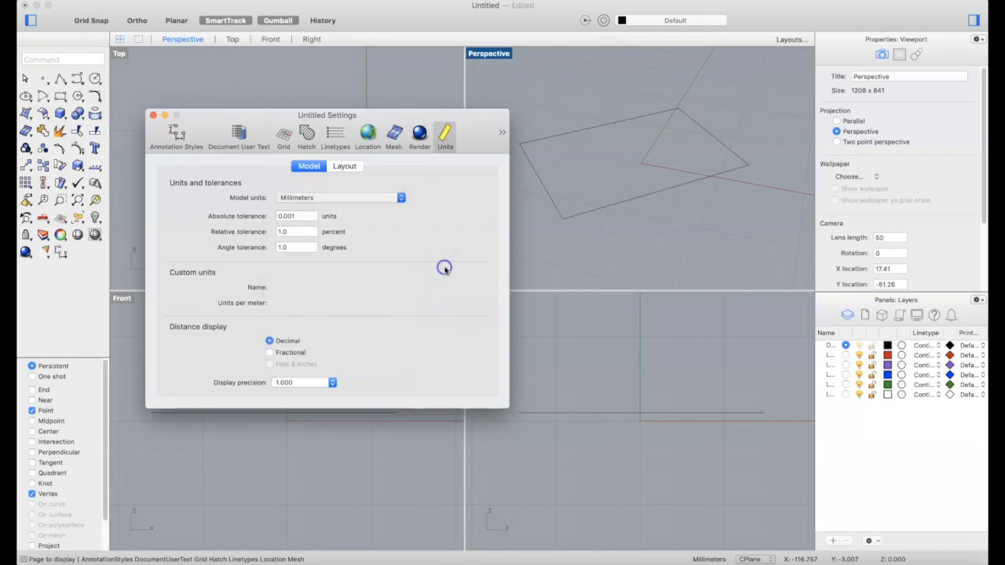
left_click(153, 115)
- Select the rectangle, frame it in the Top viewport, and turn on the Center object snap
right_click_drag(603, 113, 612, 137)
left_click(591, 121)
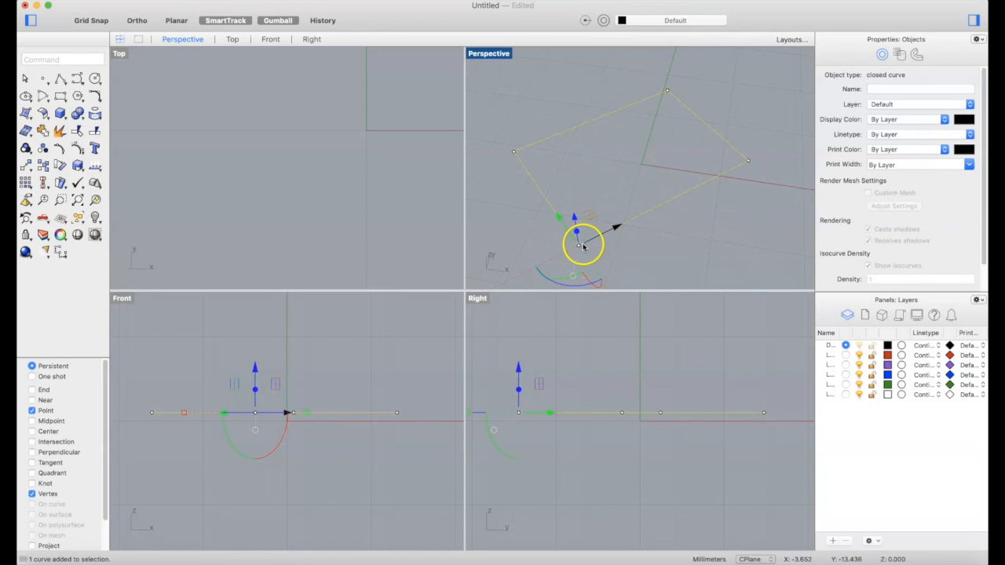
right_click_drag(588, 243, 612, 259)
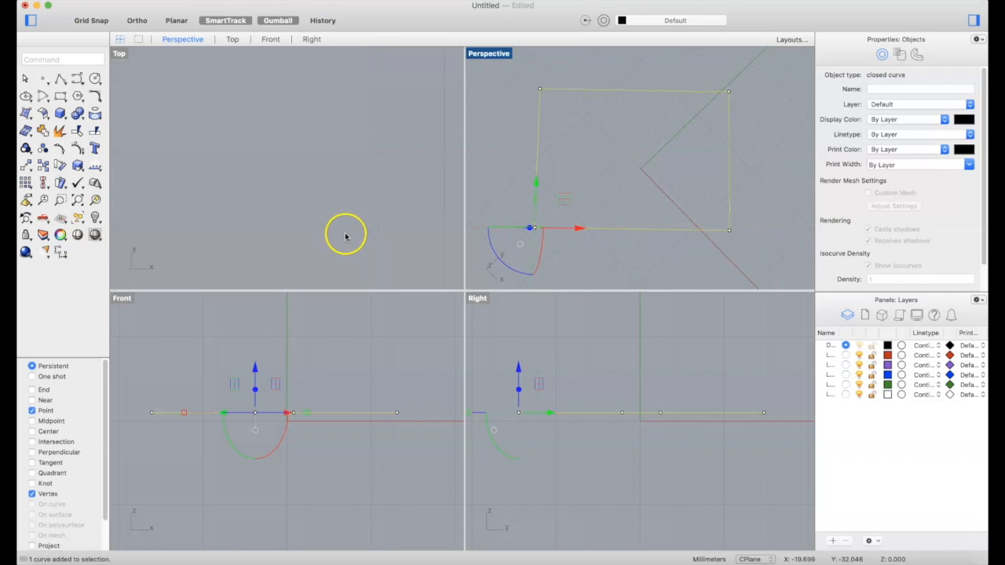
scroll(347, 235, "down", 5)
right_click_drag(349, 251, 302, 189)
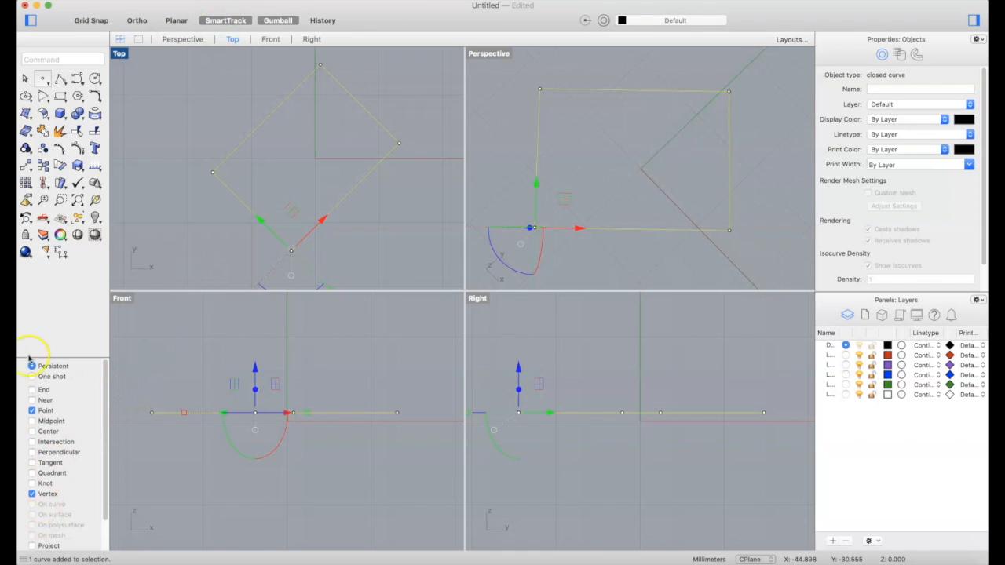
mouse_move(107, 386)
left_mouse_down()
mouse_move(114, 437)
mouse_move(109, 377)
left_mouse_up()
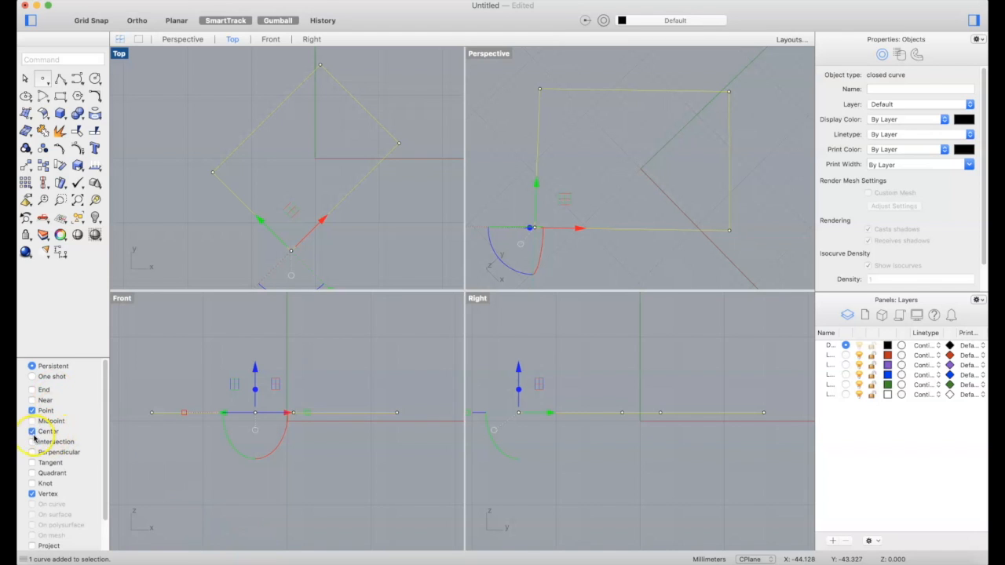
- Relocate the gumball to the rectangle's center using the Center snap, accepting the X-axis direction
left_click(522, 246)
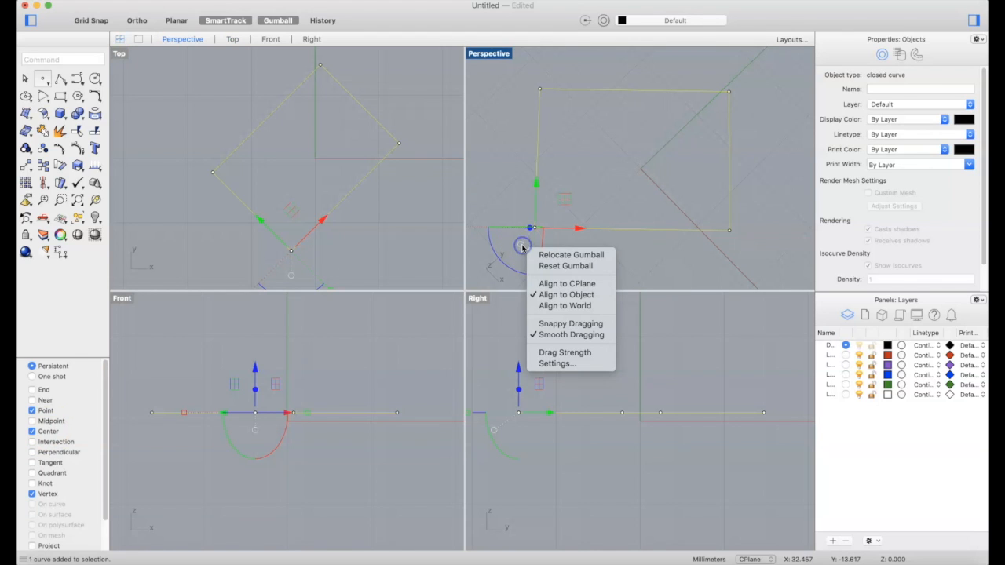
left_click(565, 259)
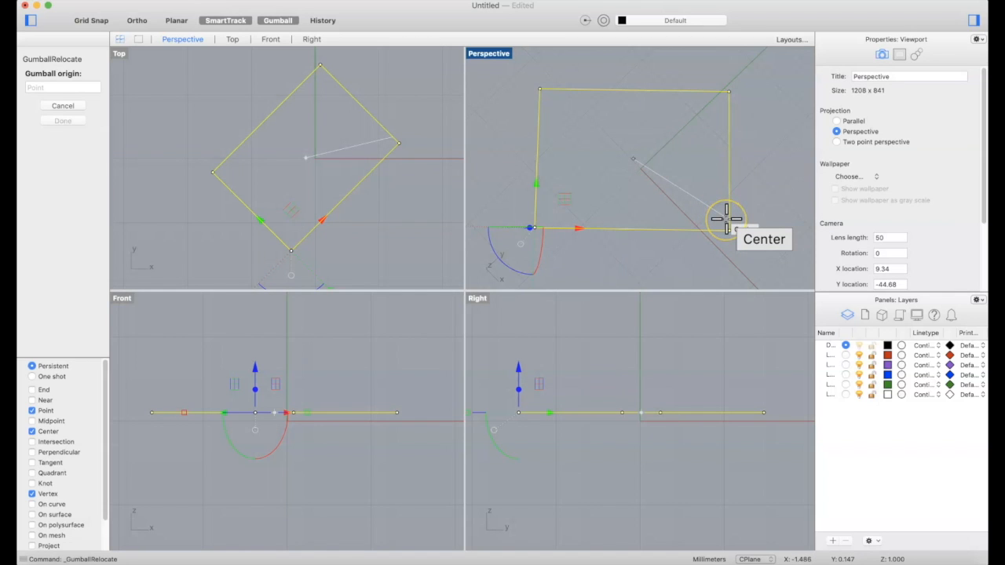
left_click(726, 219)
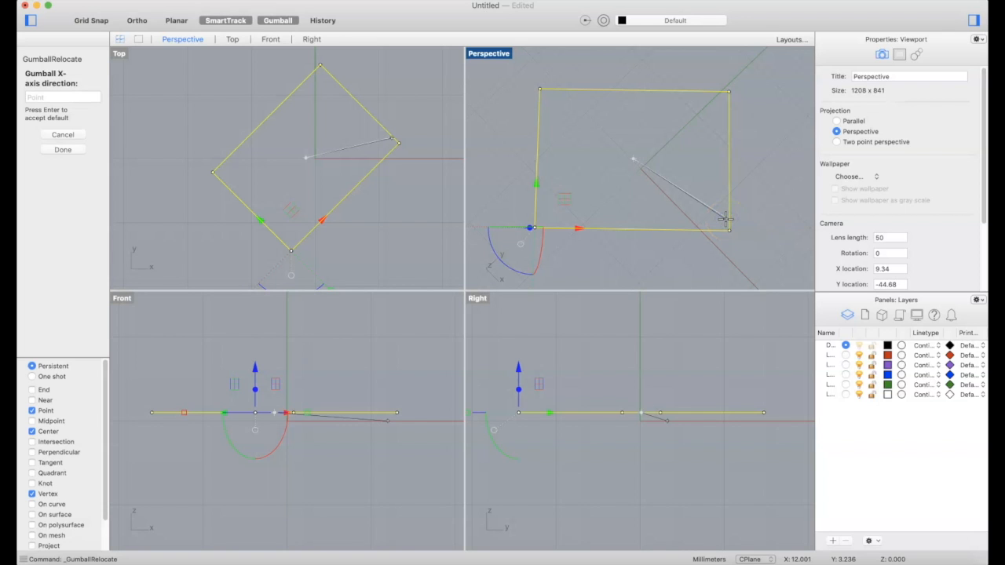
left_click(726, 219)
- Try rotating the rectangle freehand about its center, and undo both that rotation and the earlier Z move
right_click_drag(722, 220, 689, 210)
left_click_drag(657, 183, 612, 195)
key("super+z")
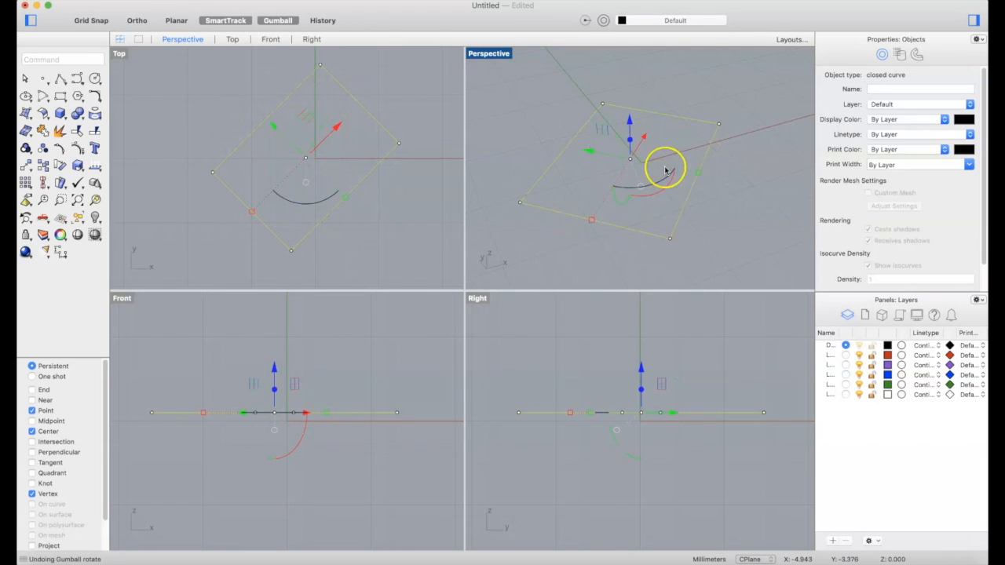
key("super+z")
right_click_drag(704, 182, 586, 251)
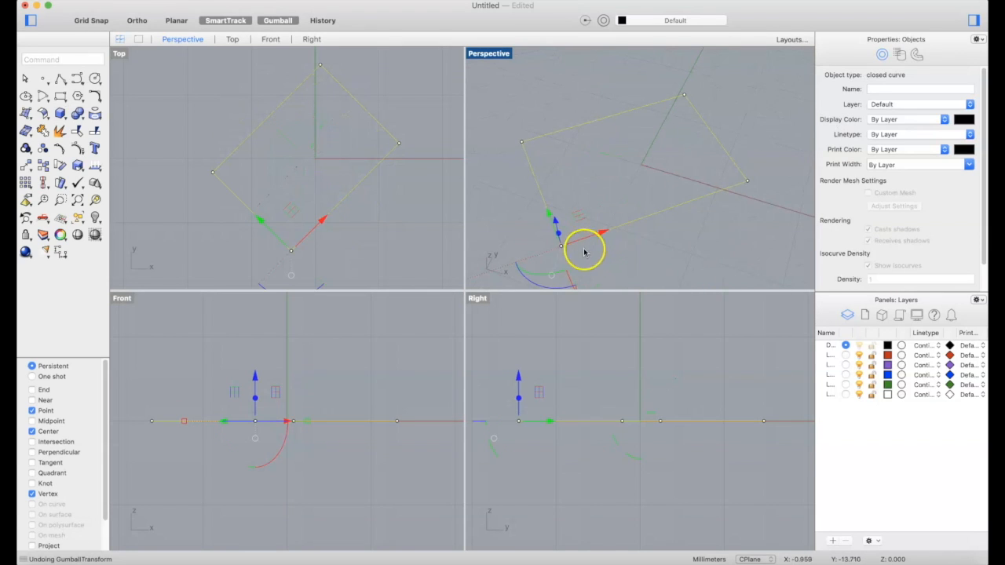
- Rotate the rectangle freehand around the Z axis at its corner, and turn on the End and Midpoint object snaps
mouse_move(531, 276)
left_mouse_down()
mouse_move(540, 280)
mouse_move(527, 271)
mouse_move(534, 263)
left_mouse_up()
right_click_drag(666, 188, 653, 177)
left_click(521, 240)
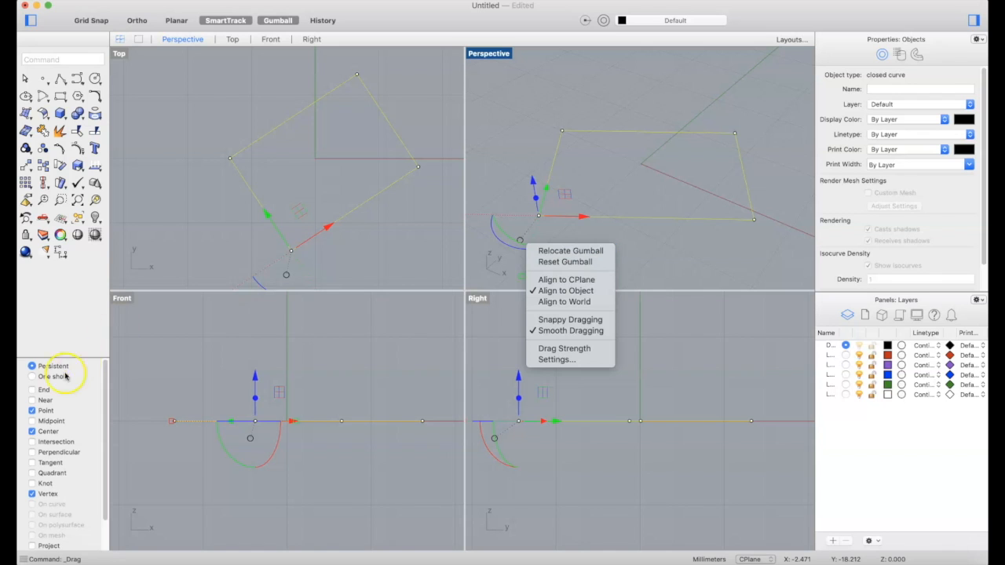
left_click(106, 380)
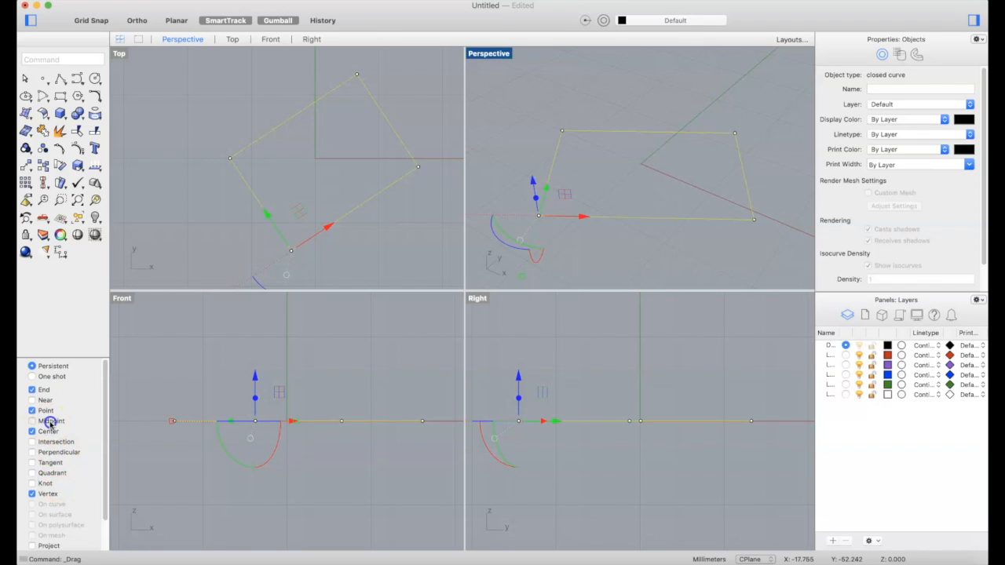
- Relocate the gumball to the midpoint of the rectangle's front long edge, keeping the default axis directions
left_click(519, 240)
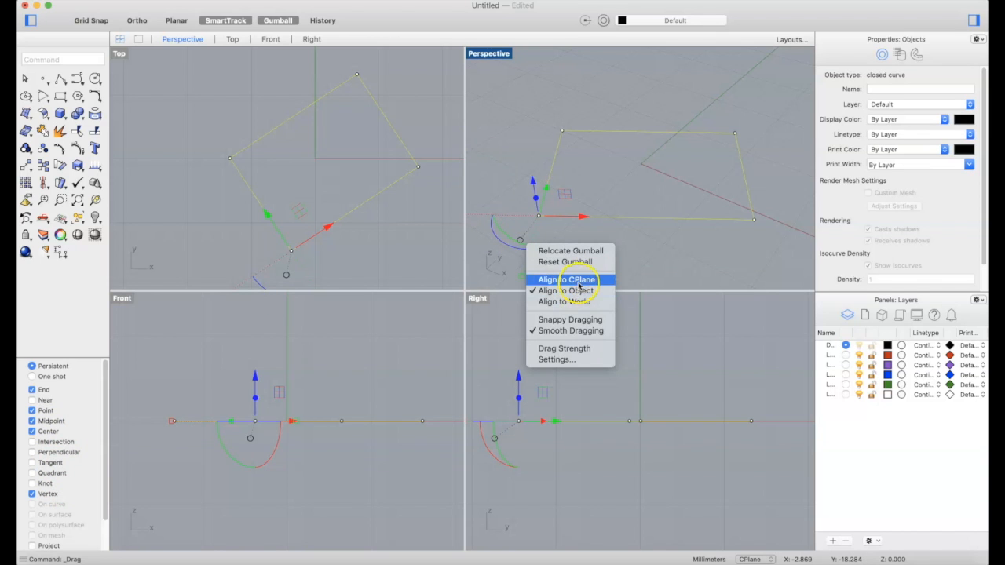
left_click(573, 250)
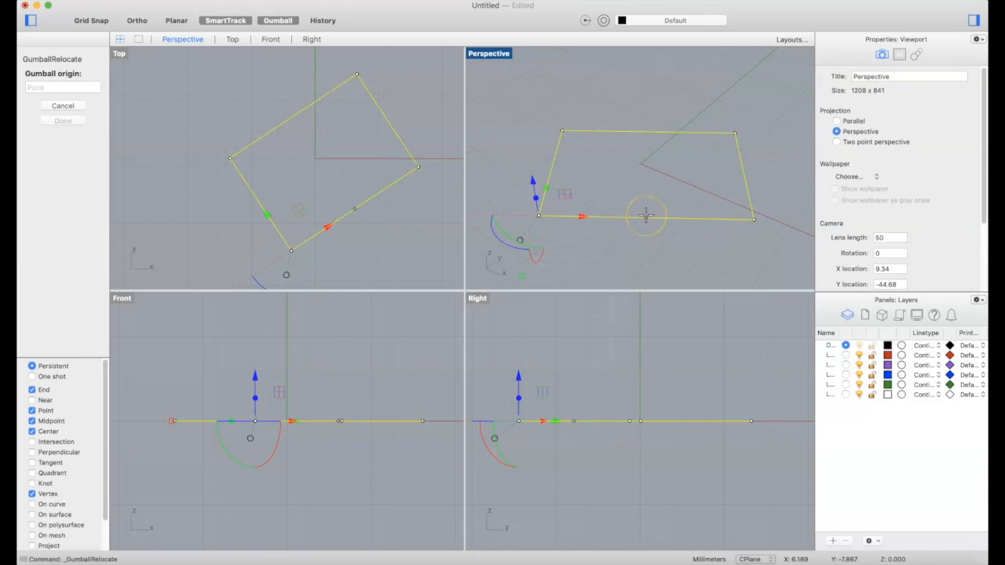
left_click(645, 216)
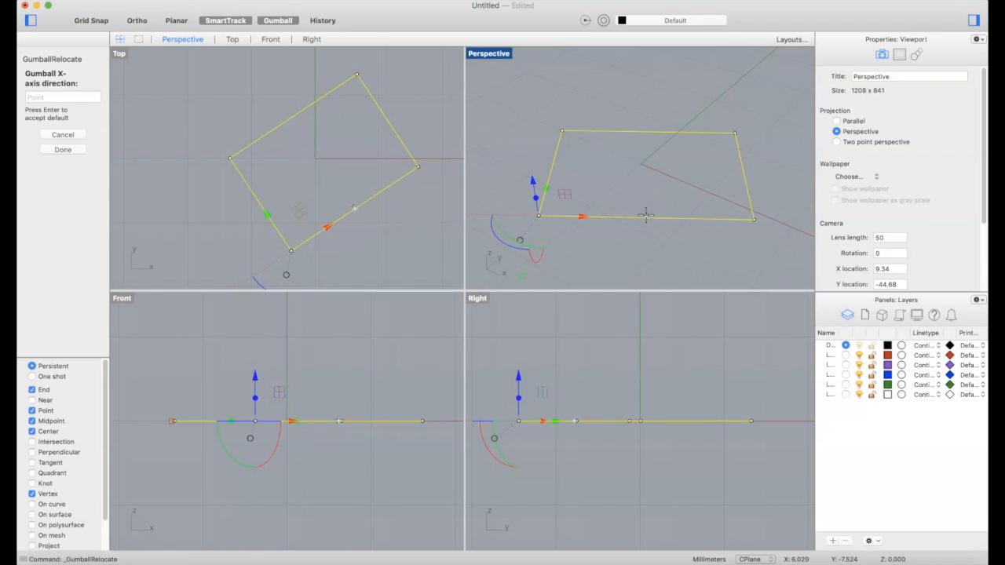
key("Return")
- Rotate the rectangle freehand around the Z axis at the relocated gumball, deselect it, and delete the rectangle
right_click_drag(556, 251, 600, 230)
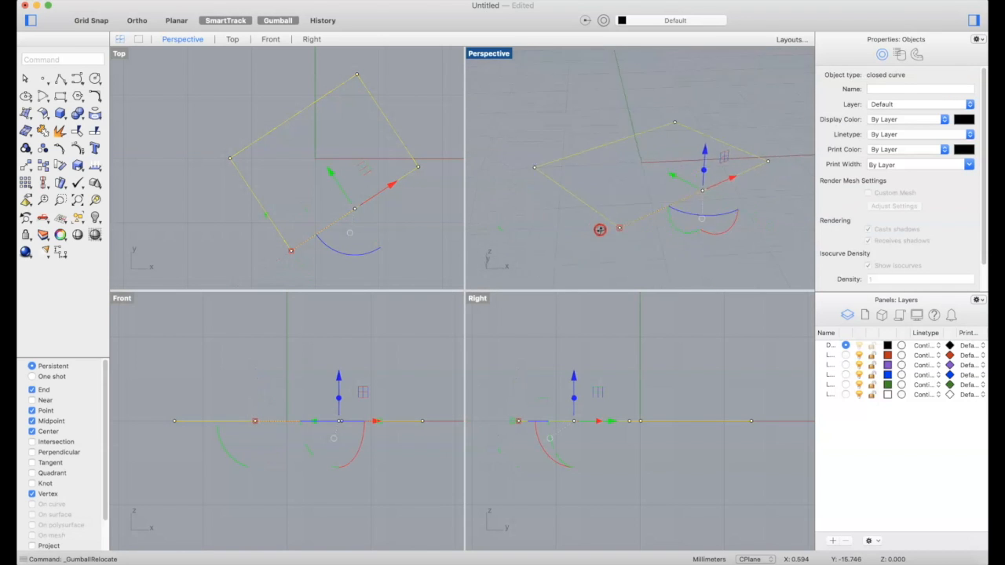
mouse_move(733, 220)
left_mouse_down()
mouse_move(659, 229)
mouse_move(731, 226)
left_mouse_up()
left_click(697, 251)
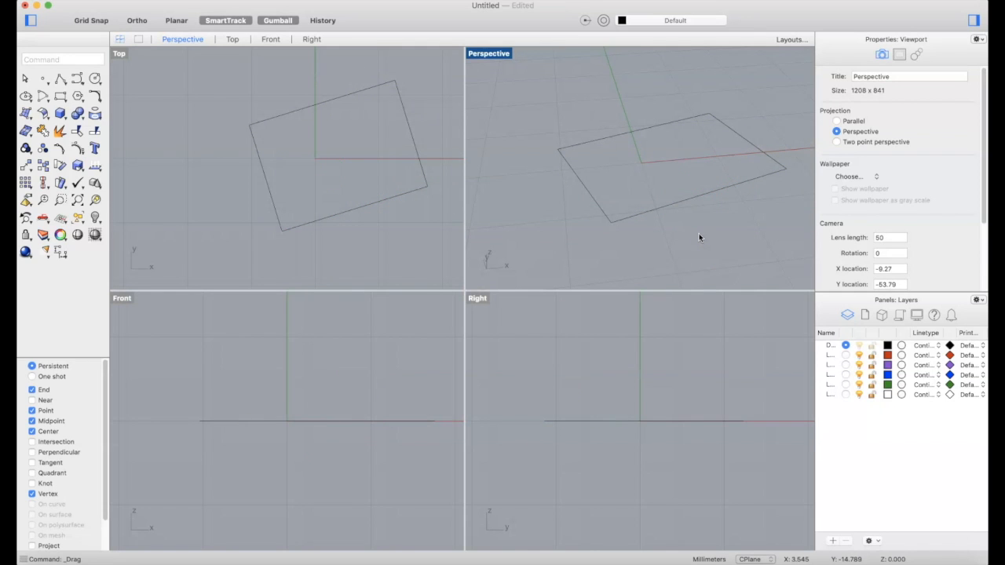
left_click(574, 199)
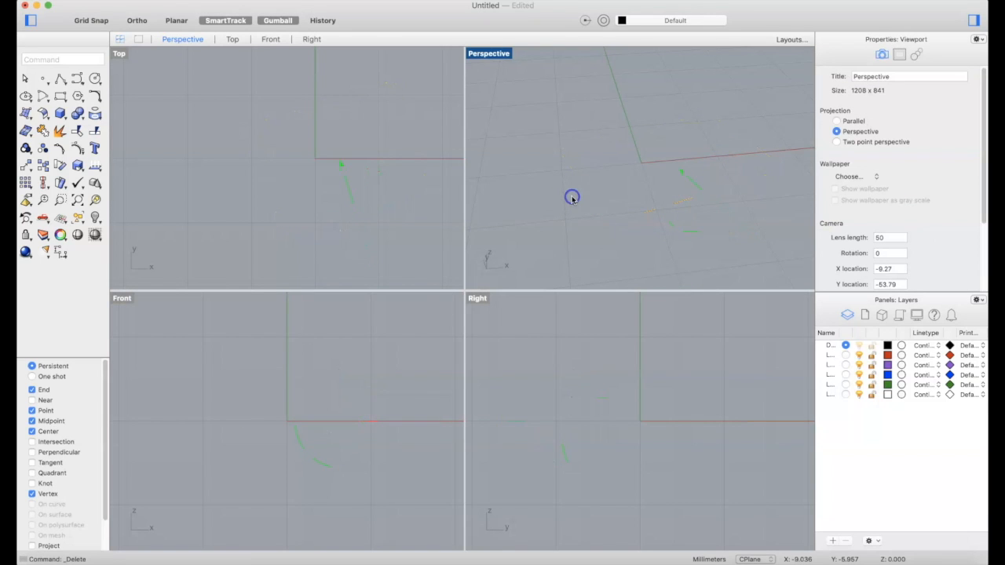
left_click(489, 52)
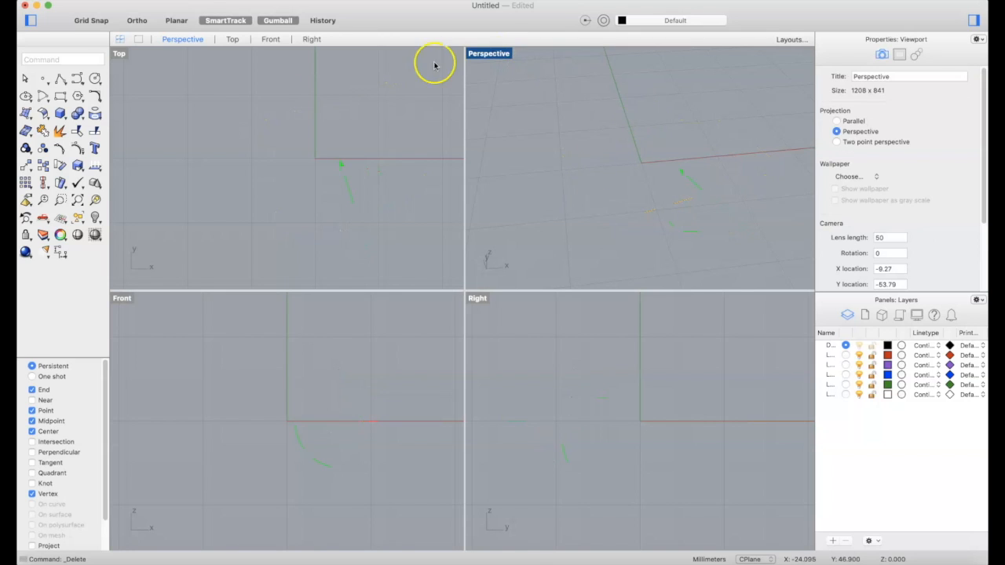
- Launch Grasshopper from Rhino with the Grasshopper command and dismiss the getting-started tutorial browser
left_click(84, 56)
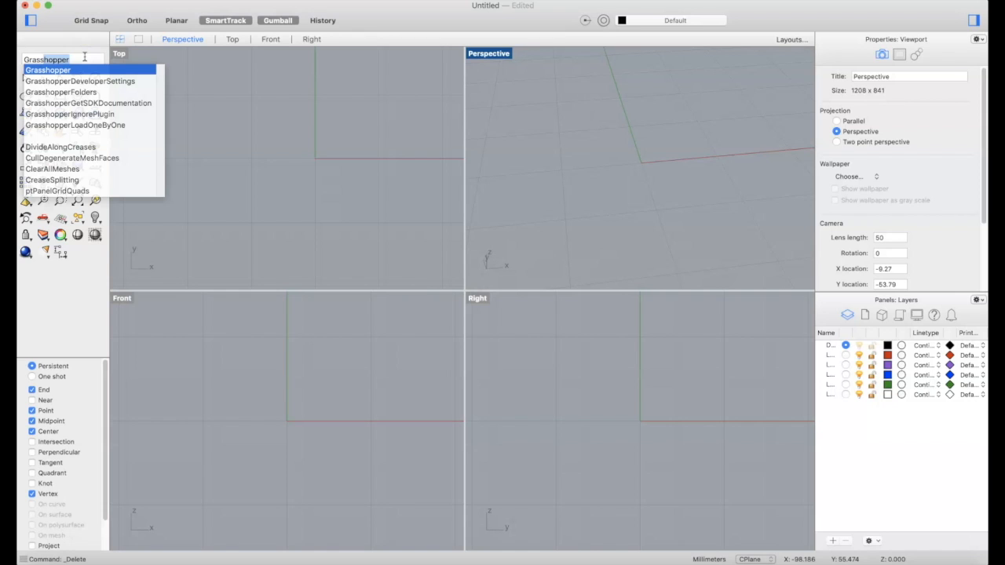
key("Return")
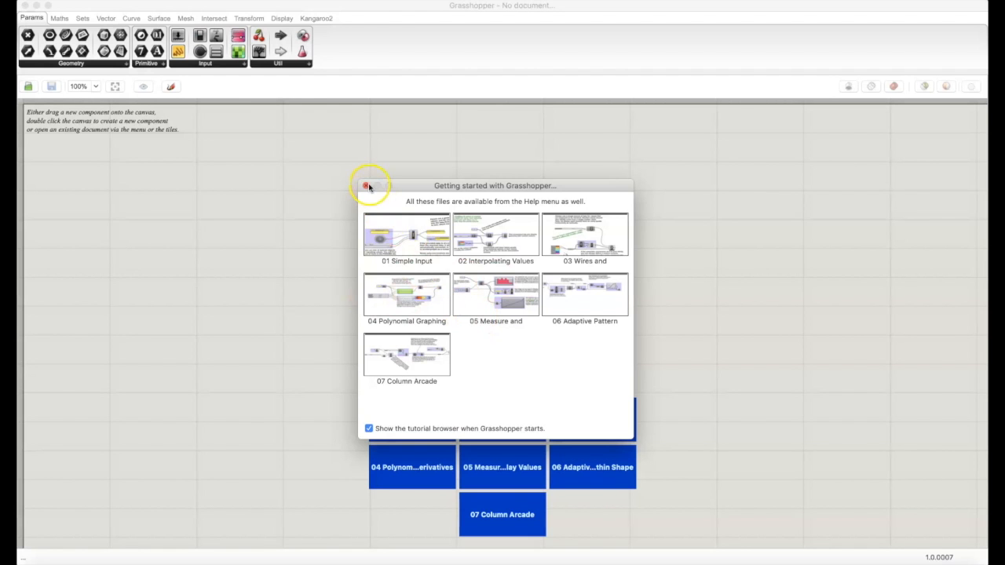
left_click(366, 186)
left_click(331, 189)
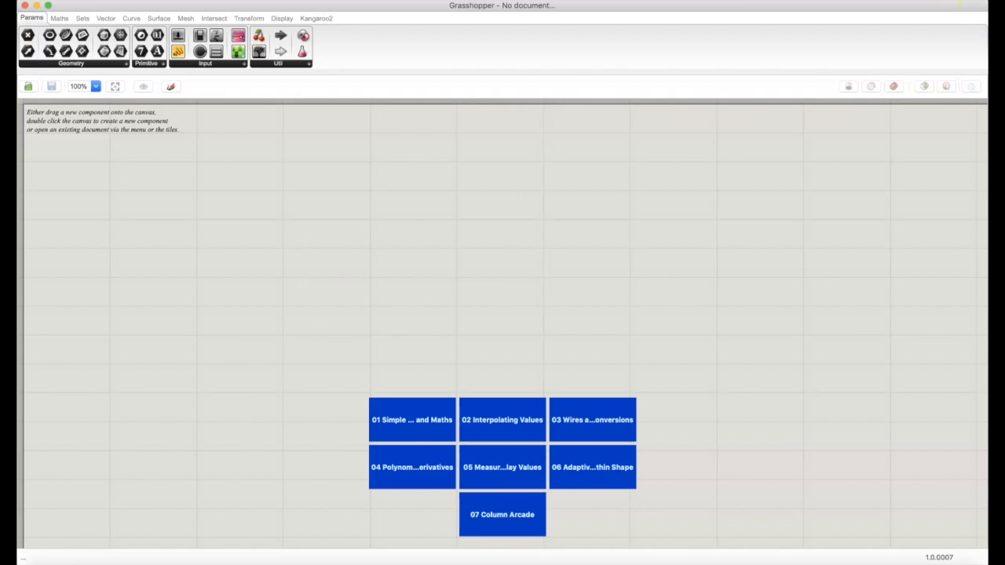
- Resize and arrange the Grasshopper window so it sits beside Rhino's Top and Front viewports
left_click_drag(981, 8, 920, 41)
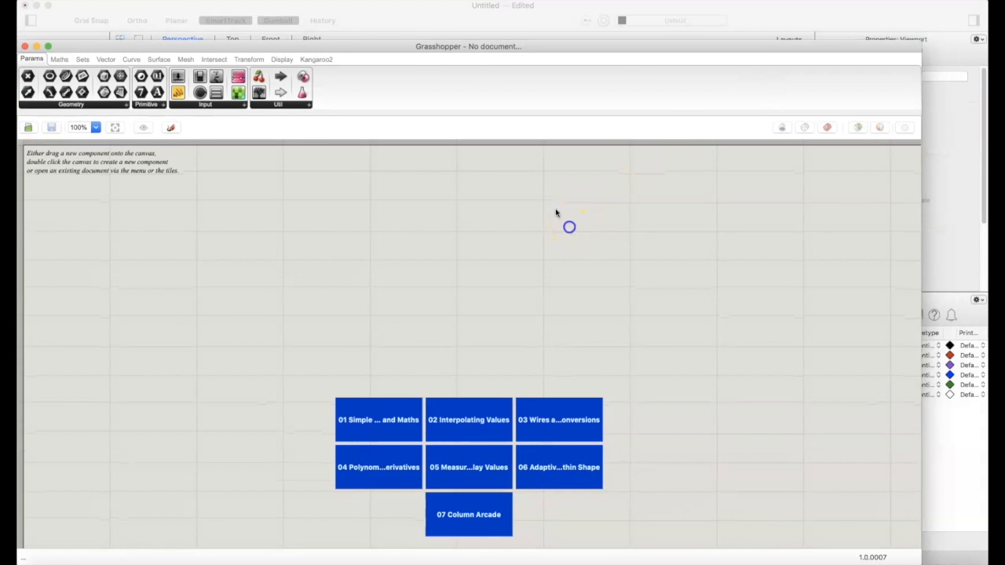
left_click_drag(464, 48, 499, 22)
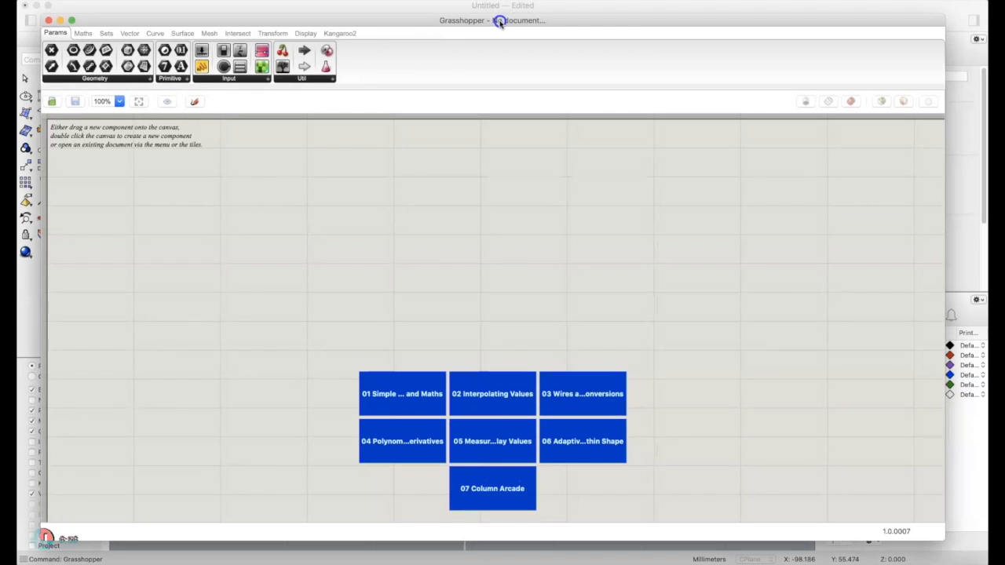
double_click(479, 18)
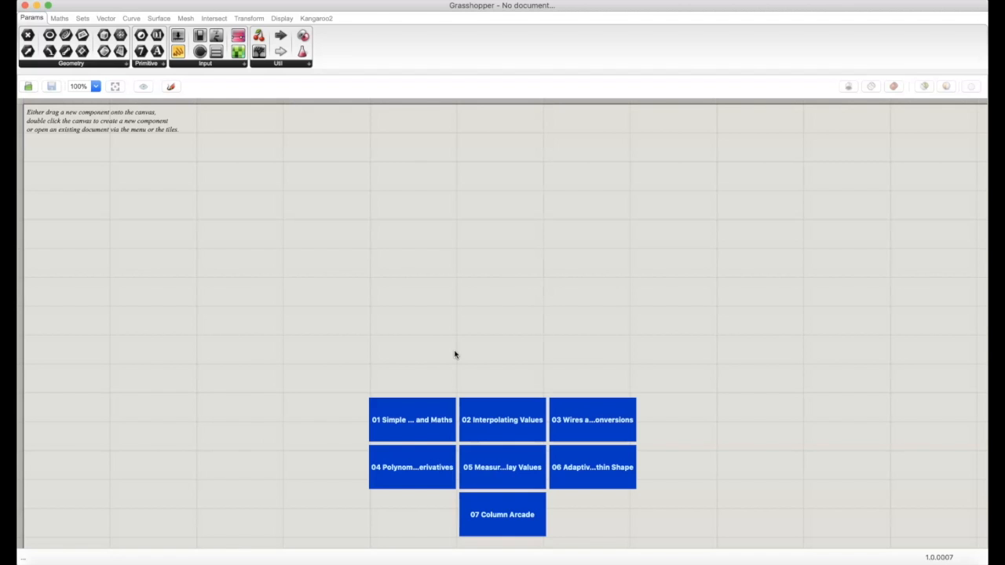
right_click_drag(465, 330, 482, 282)
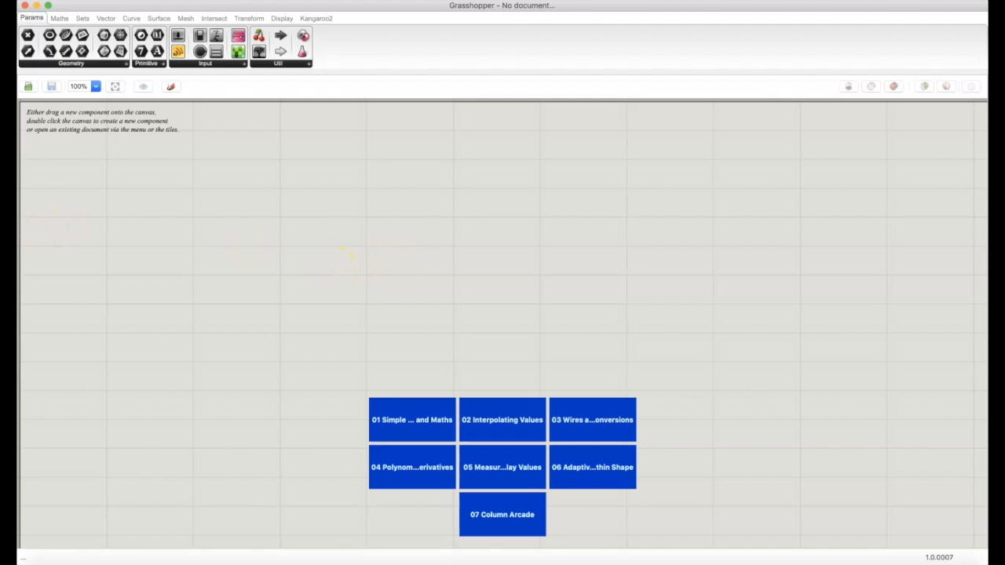
left_click_drag(19, 222, 462, 224)
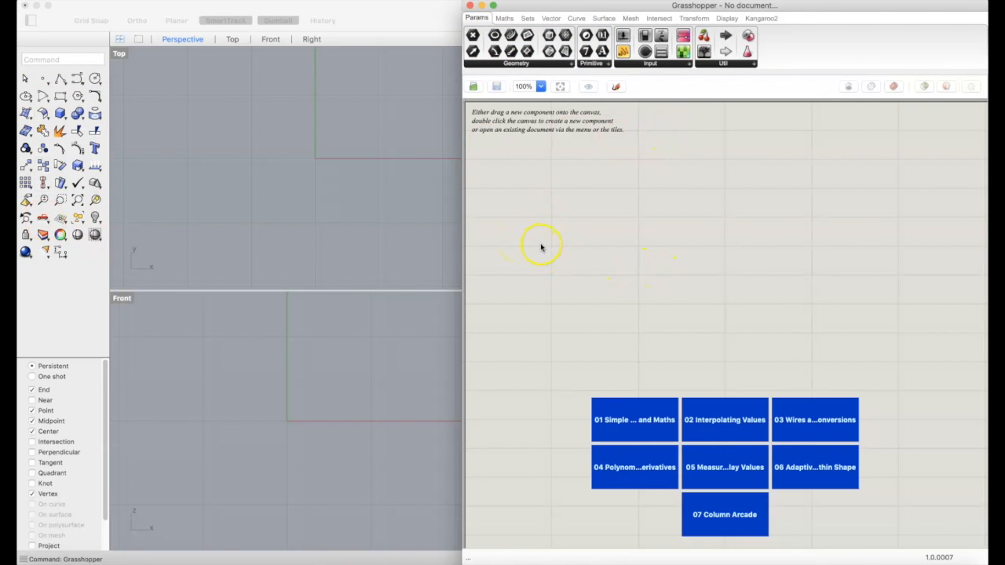
- Switch to Rhino and look up the Line and Circle commands by name in the command suggestions
left_click(56, 60)
type("li9ne")
key("BackSpace")
key("BackSpace")
key("BackSpace")
key("BackSpace")
key("BackSpace")
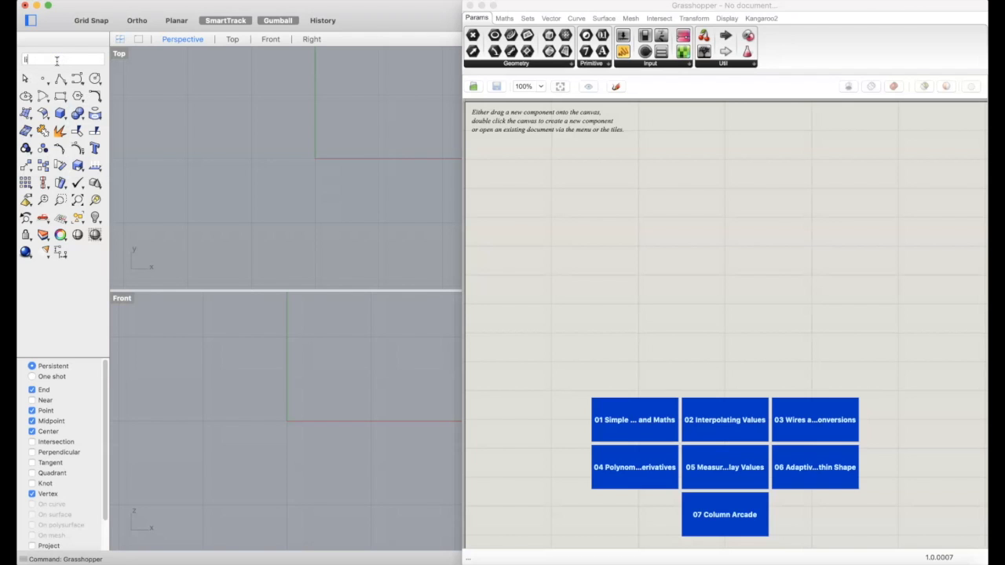
type("Line")
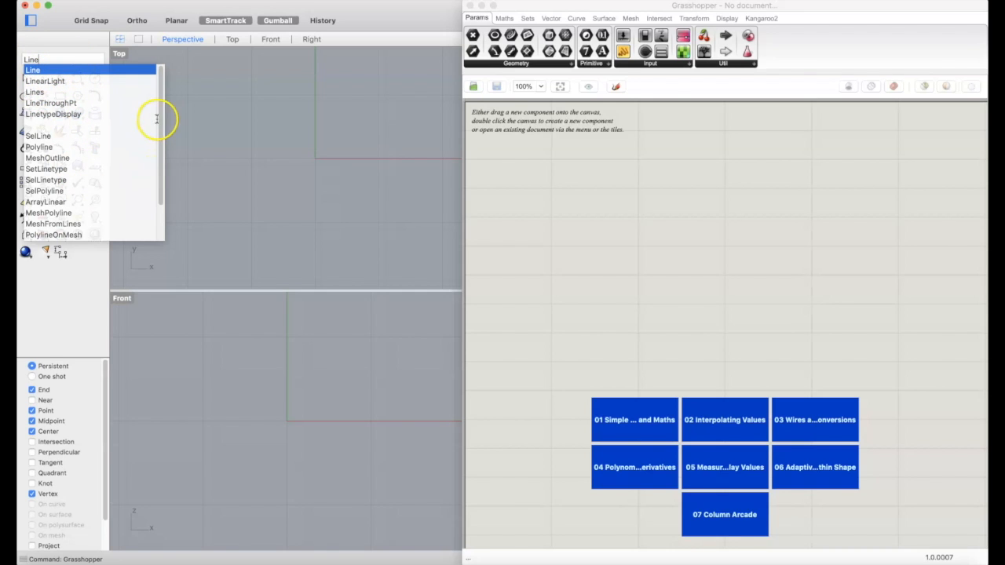
mouse_move(161, 110)
left_mouse_down()
mouse_move(163, 148)
mouse_move(167, 93)
left_mouse_up()
left_click(48, 60)
type("Circle")
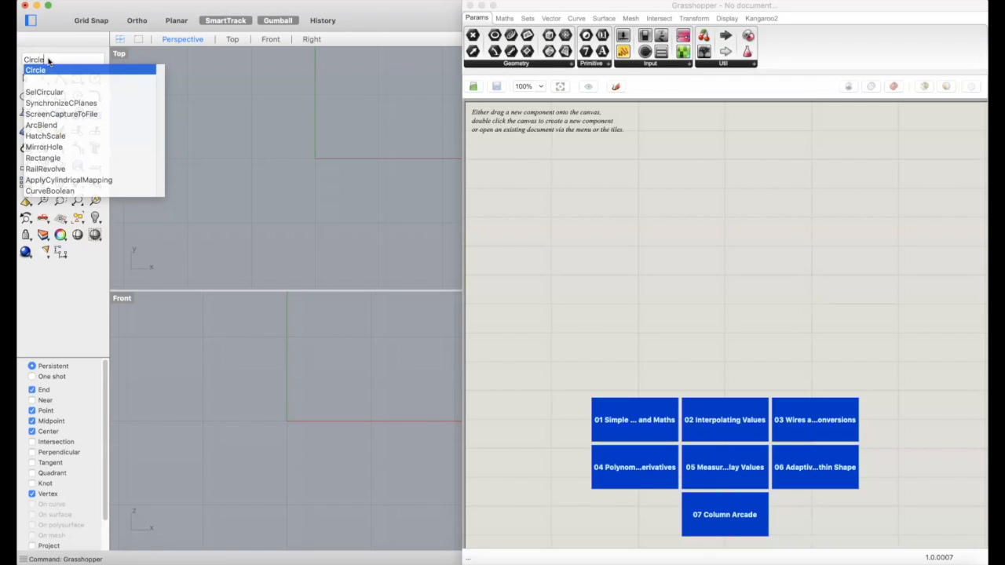
- Look up curve and surface command names in the command suggestions using Curve, Crv and Srf, and clear the entry
left_click(47, 65)
key("Return")
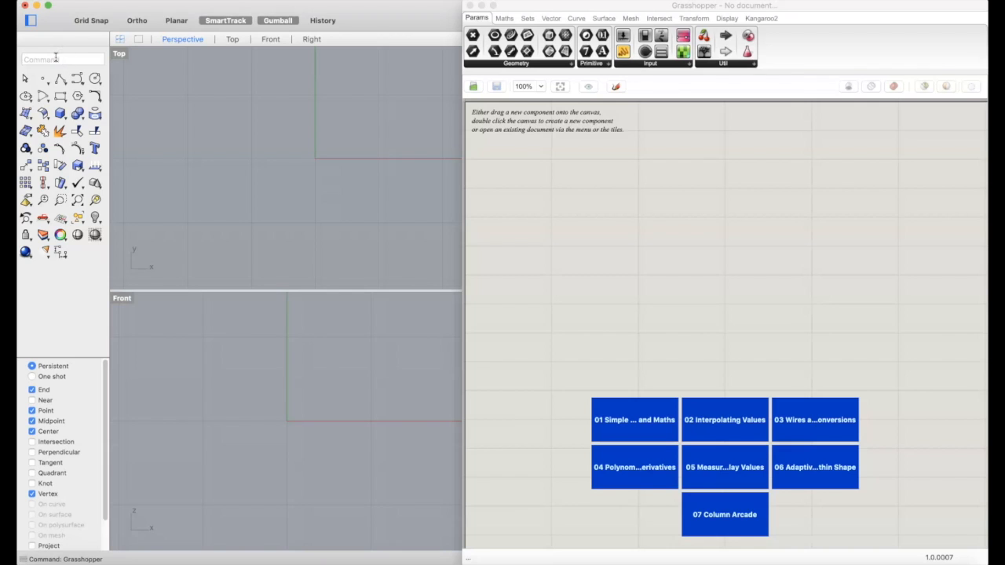
type("Curve")
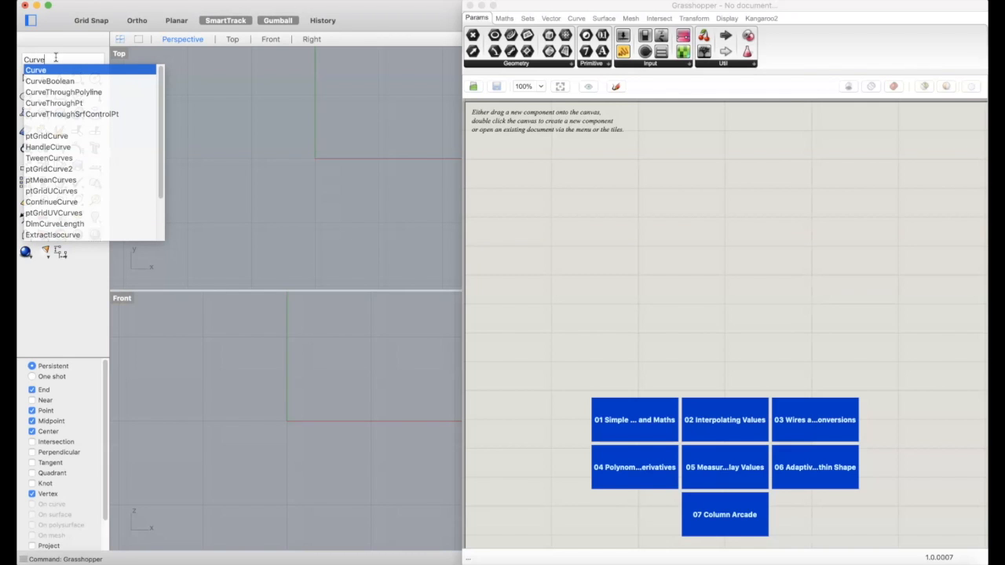
key("BackSpace")
key("BackSpace")
key("BackSpace")
key("BackSpace")
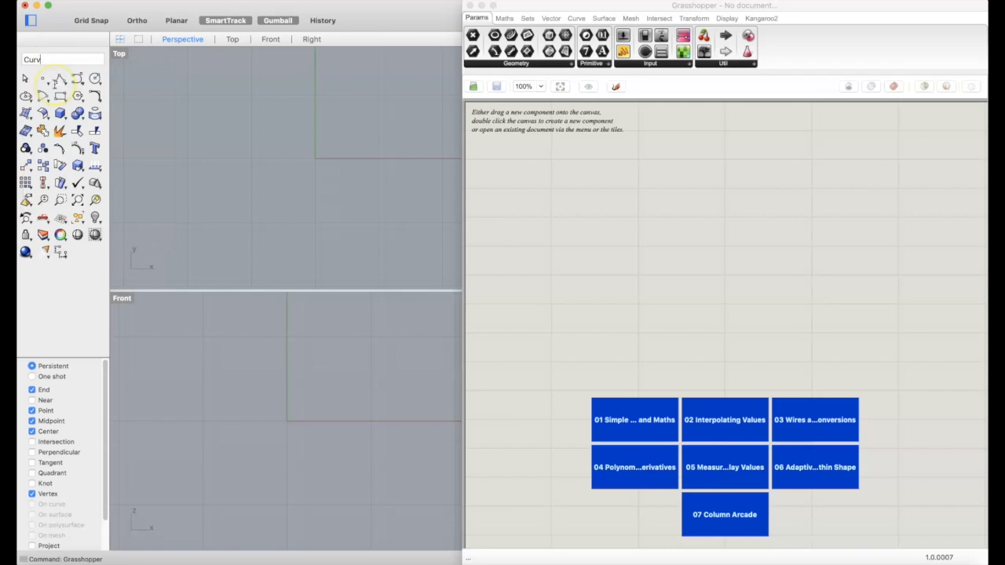
type("rv")
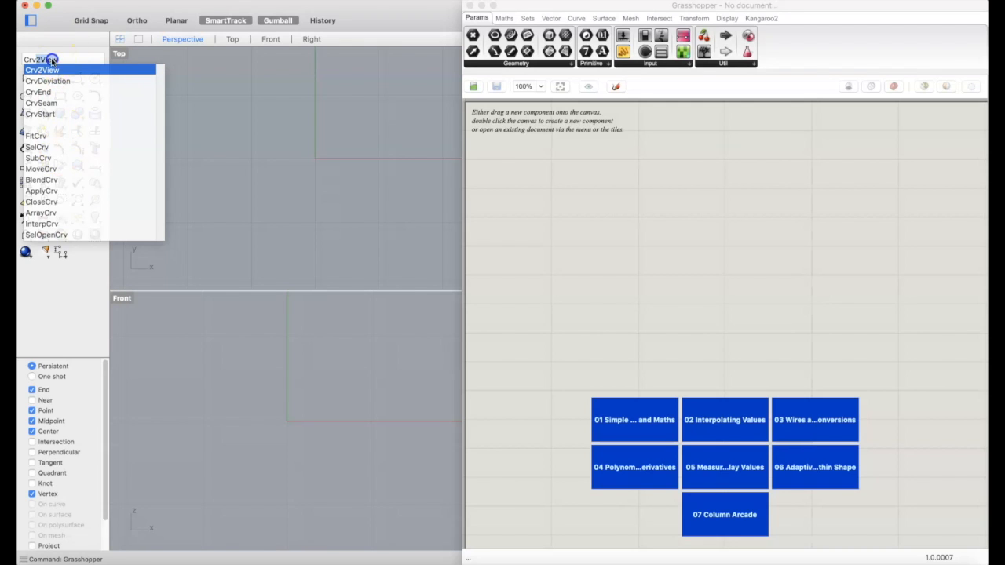
left_click(51, 61)
type("Srf")
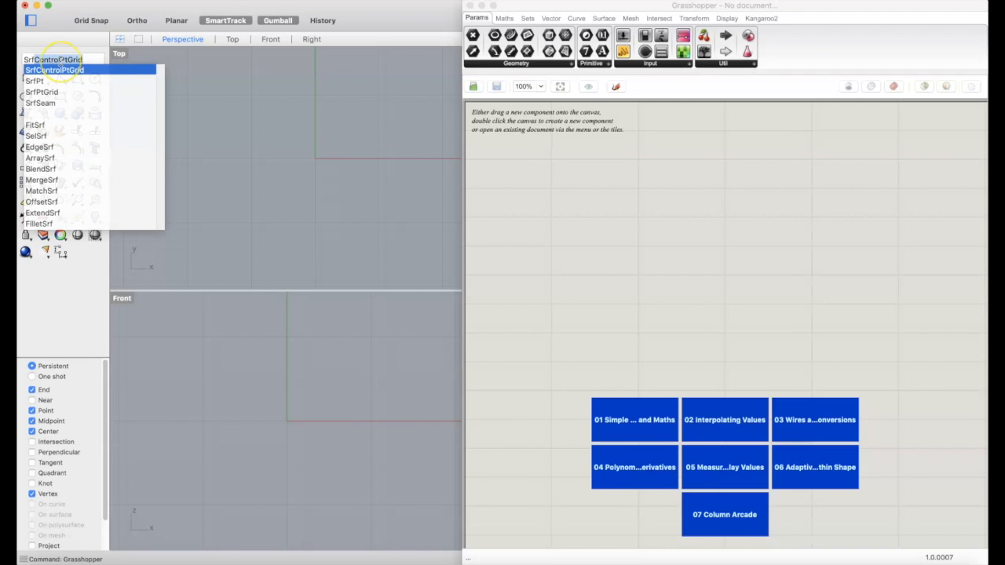
key("Escape")
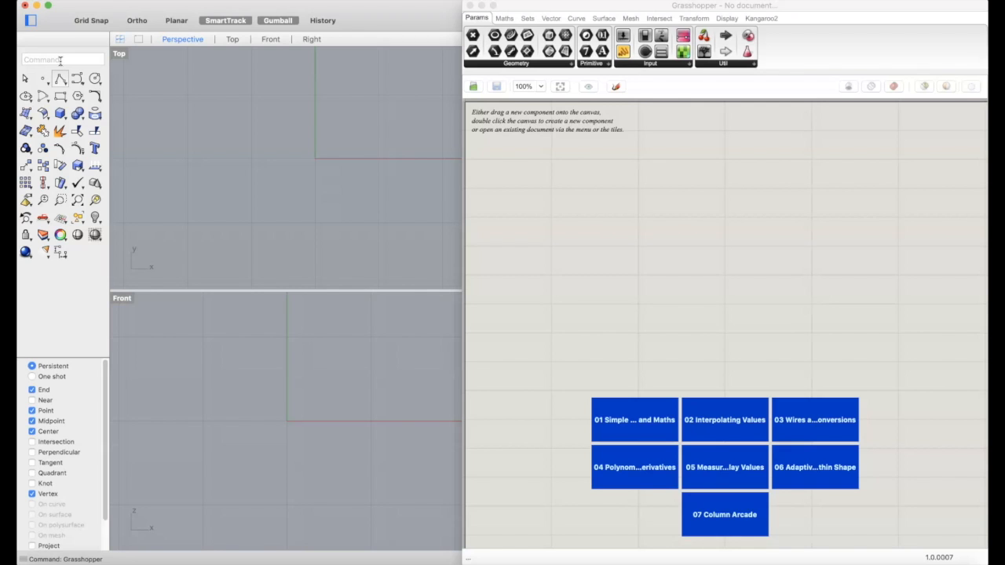
- Switch to Grasshopper and examine the Geometry and Primitive parameter components
left_click(843, 252)
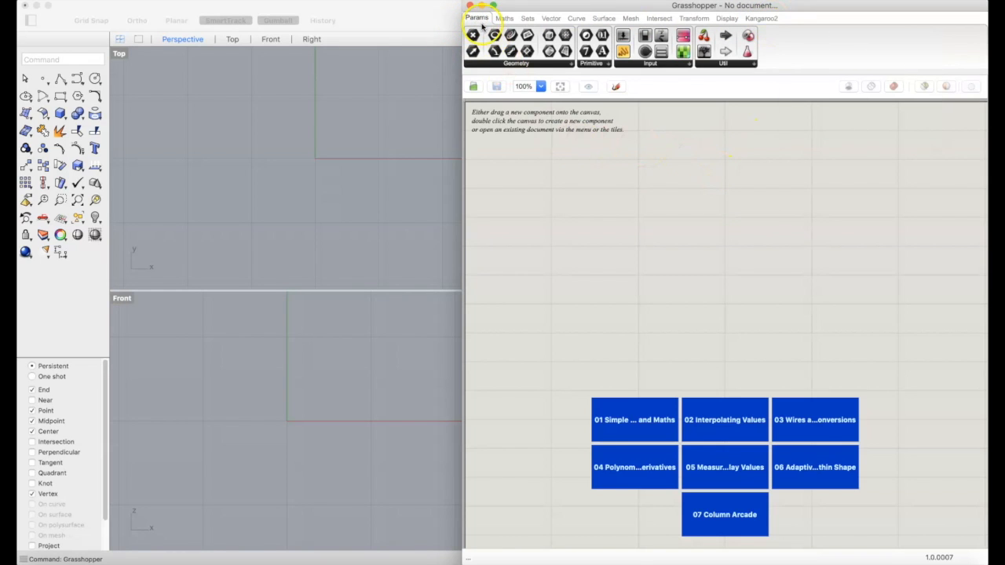
mouse_move(480, 18)
left_click(506, 65)
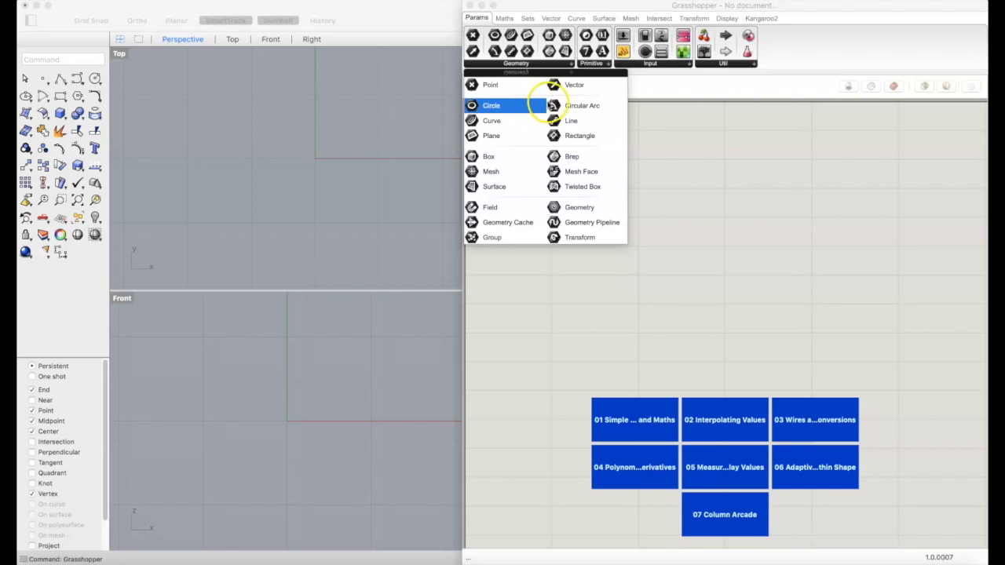
left_click(606, 62)
left_click(606, 63)
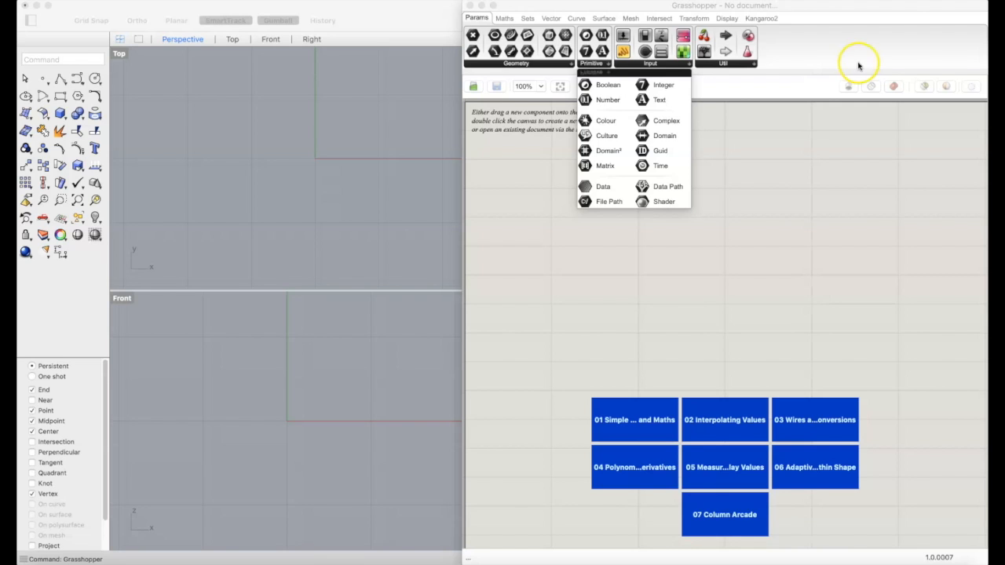
- Examine the Input parameter components, including Panel, Boolean Toggle, Button, MD Slider and Value List, and check the Util group
left_click(689, 68)
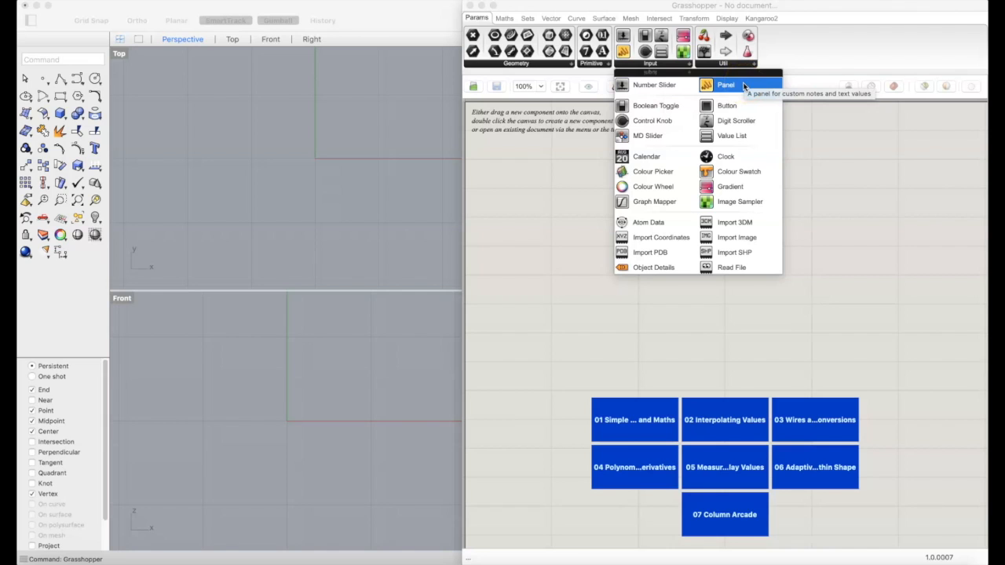
left_click(658, 108)
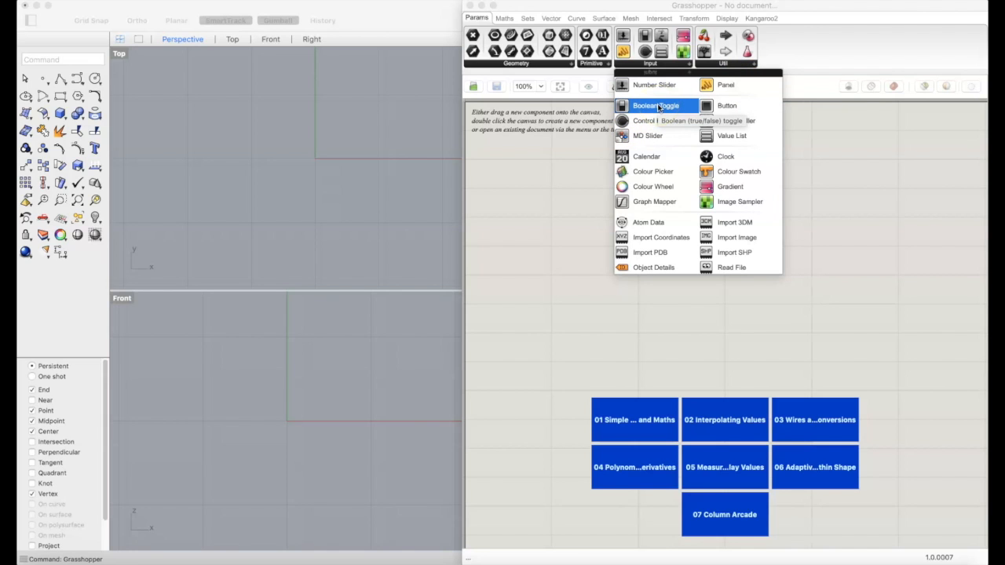
left_click(746, 106)
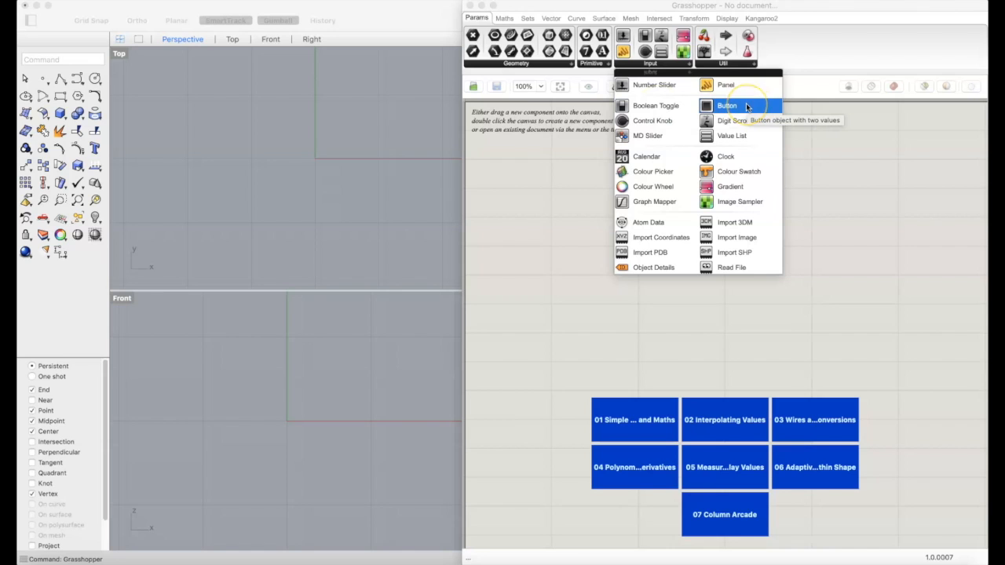
left_click(648, 143)
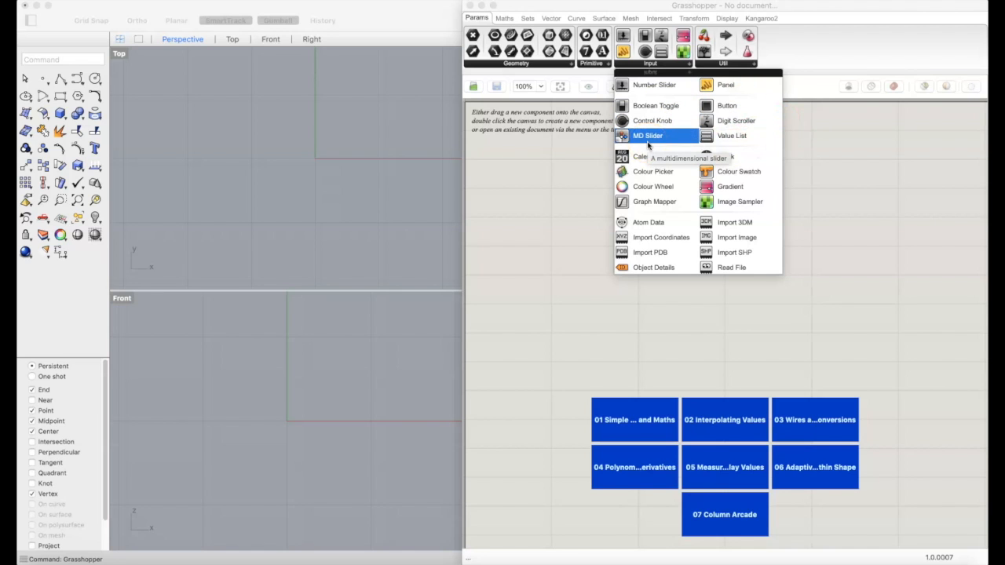
left_click(662, 137)
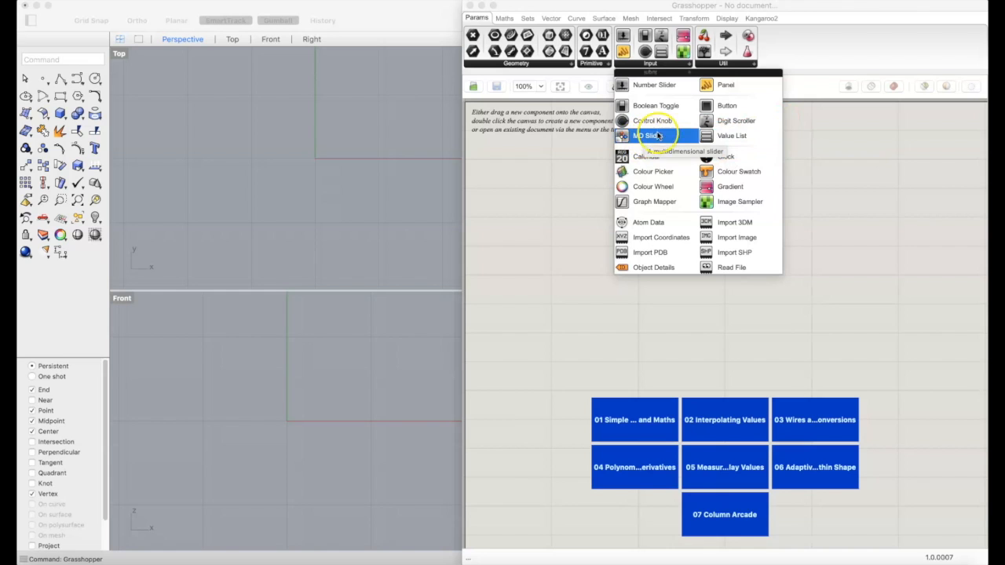
left_click(745, 137)
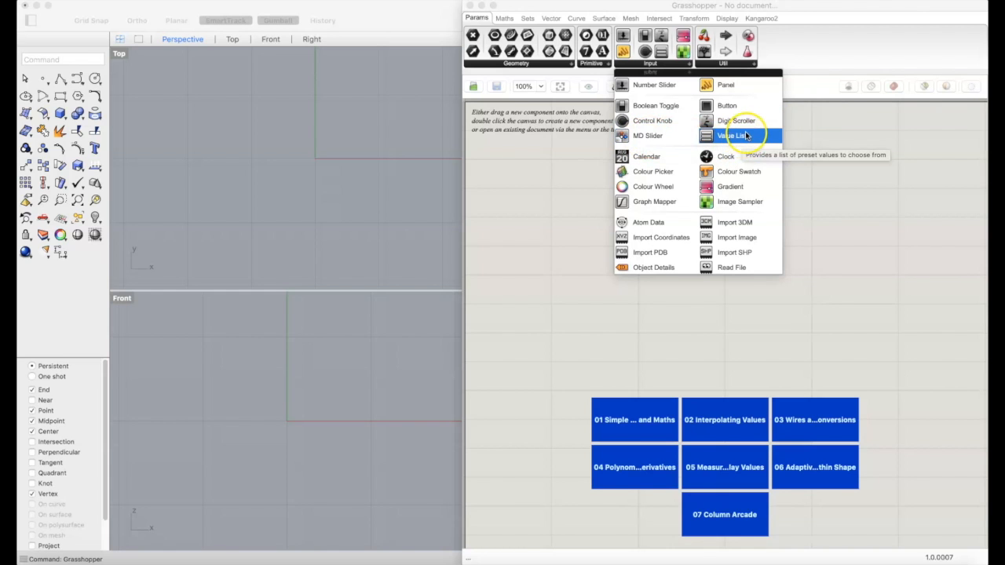
left_click(738, 65)
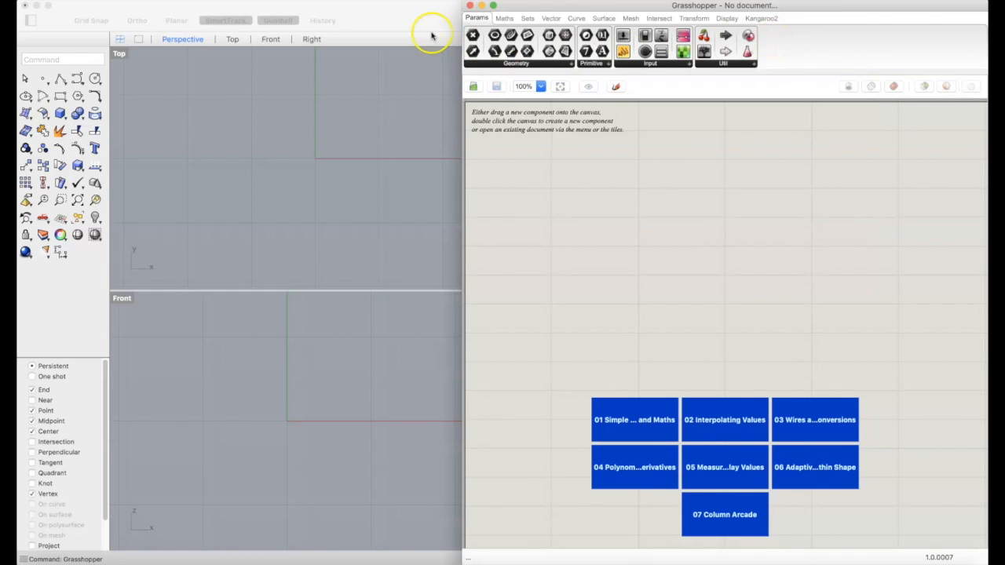
- Examine the Domain and Matrix components in the Maths category
mouse_move(503, 20)
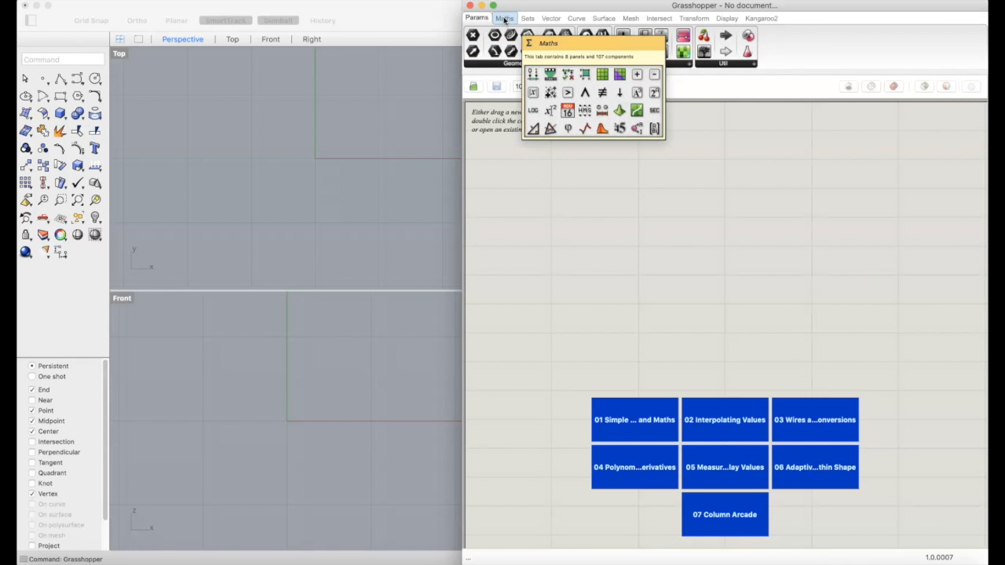
left_click(505, 19)
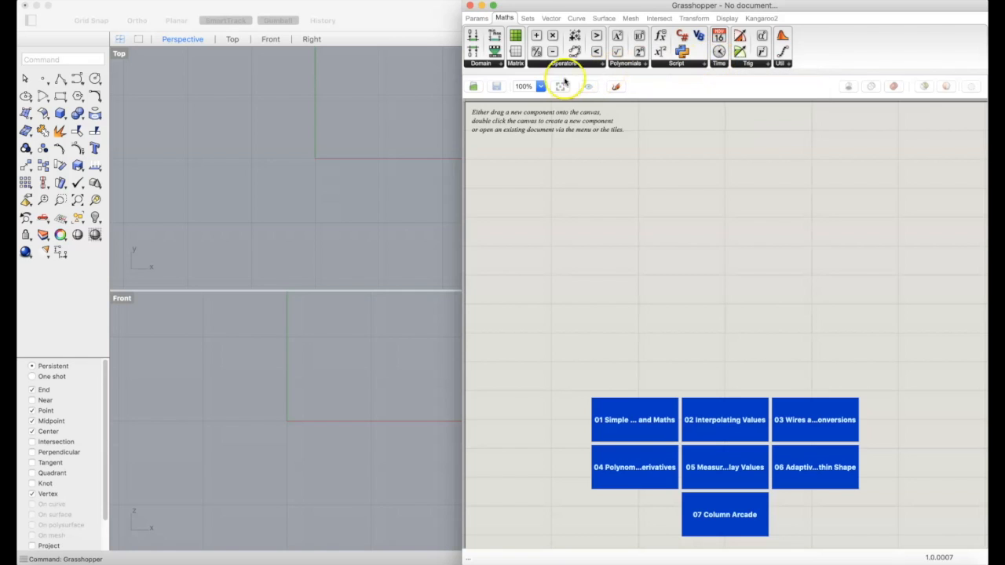
left_click(481, 63)
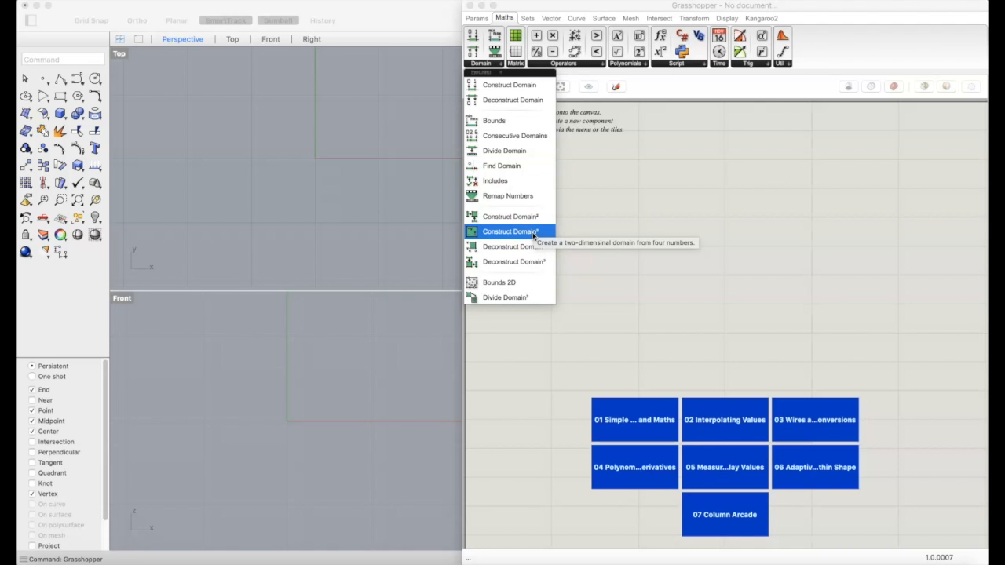
left_click(517, 65)
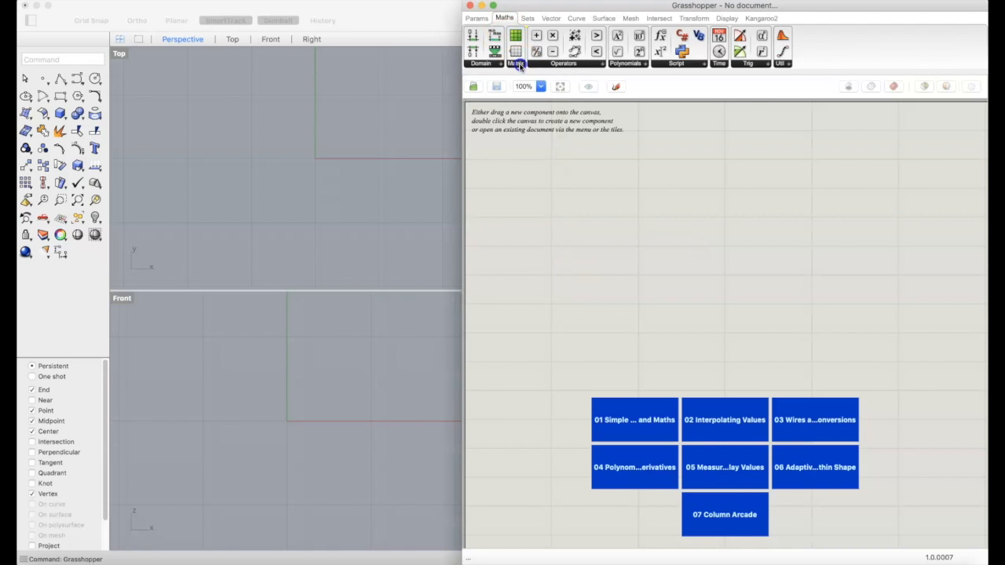
left_click(516, 66)
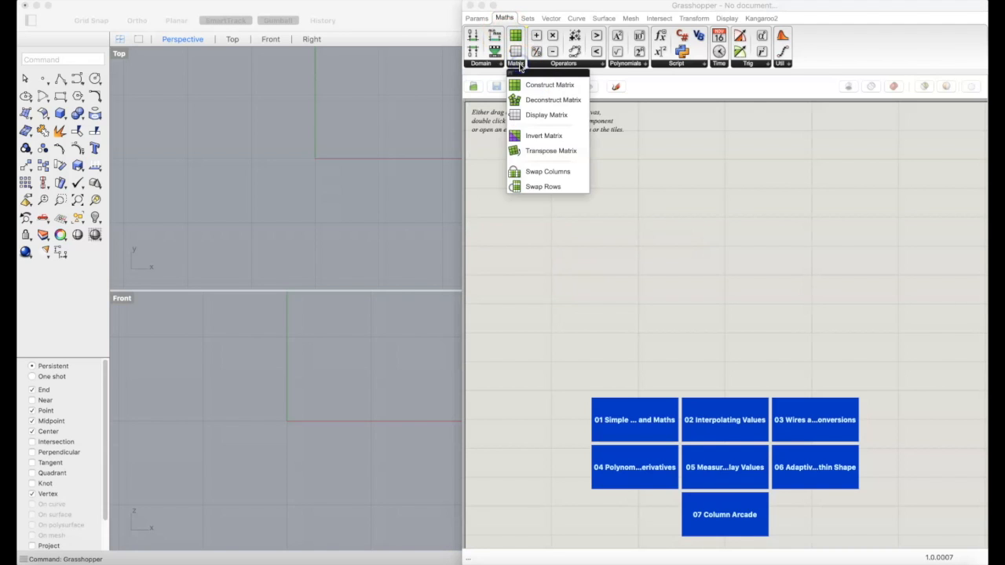
- Examine the Maths operators, including Addition, Multiplication, Absolute and the logic gates
left_click(562, 67)
left_click(585, 63)
left_click(571, 90)
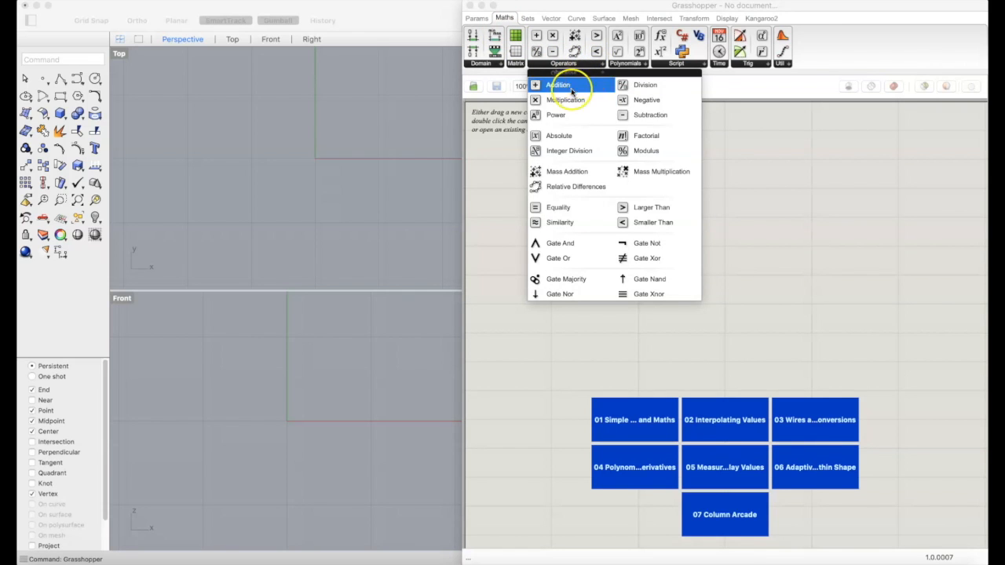
left_click(565, 100)
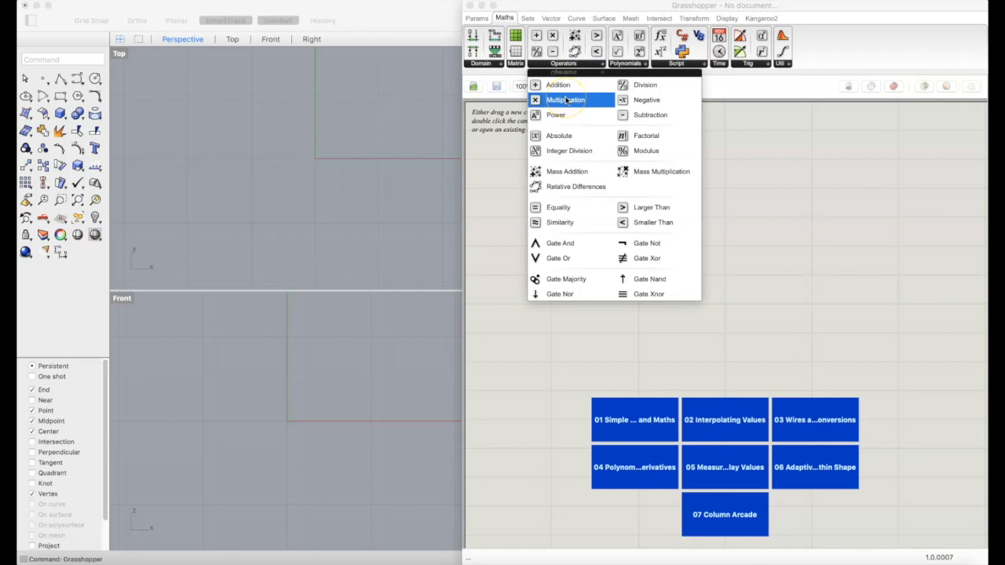
left_click(567, 100)
left_click(590, 140)
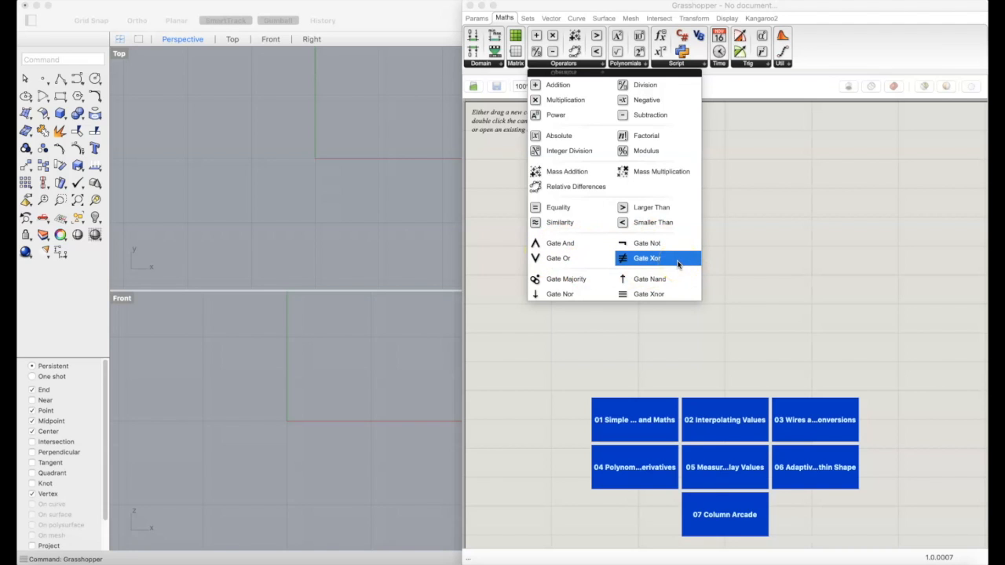
- Examine the Polynomials, Script, Time, Trig and Util components in the Maths category
left_click(639, 64)
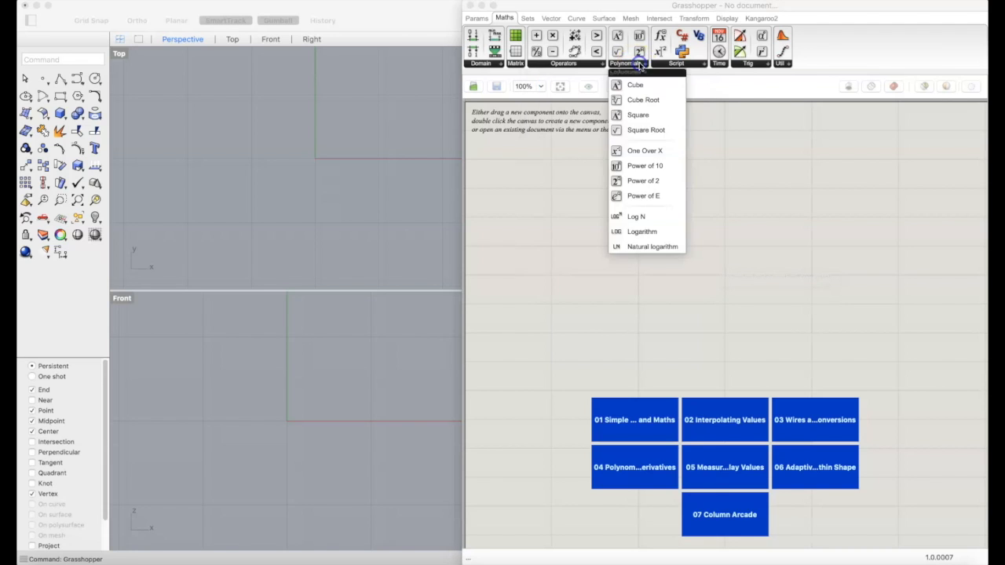
left_click(687, 63)
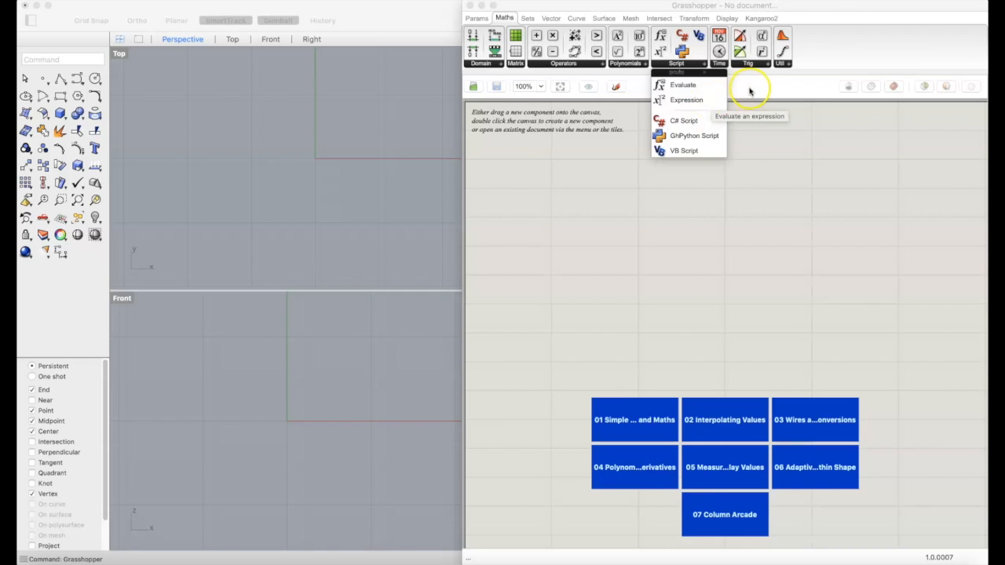
left_click(722, 65)
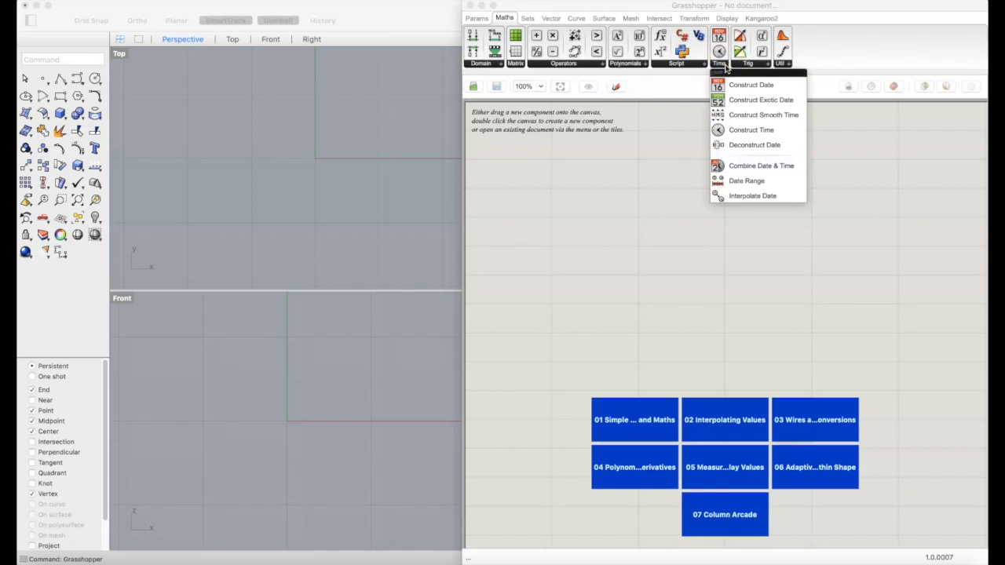
left_click(725, 66)
left_click(744, 65)
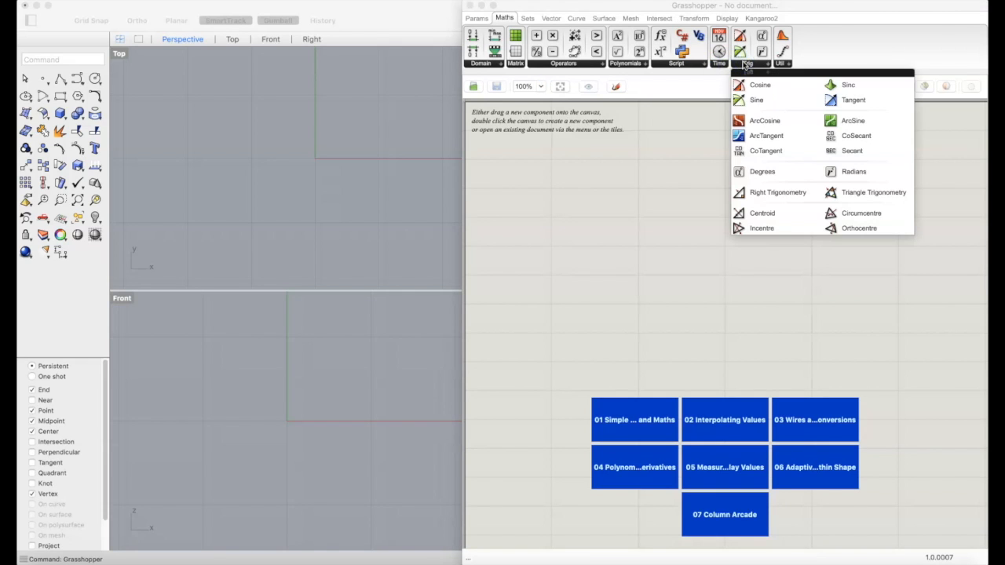
left_click(788, 64)
left_click(788, 65)
left_click(810, 57)
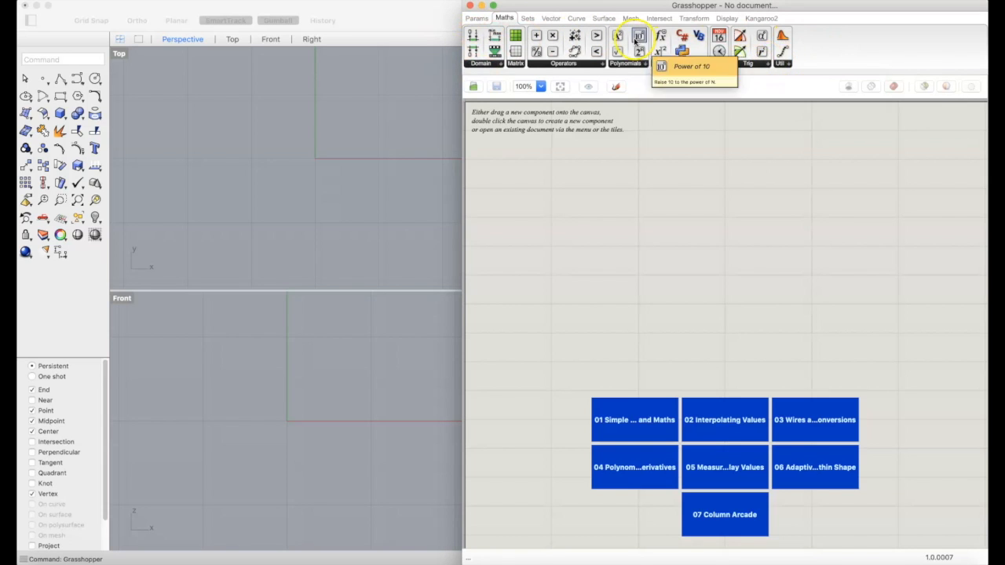
- Examine the List, Sequence and Sets components in the Sets category
left_click(531, 18)
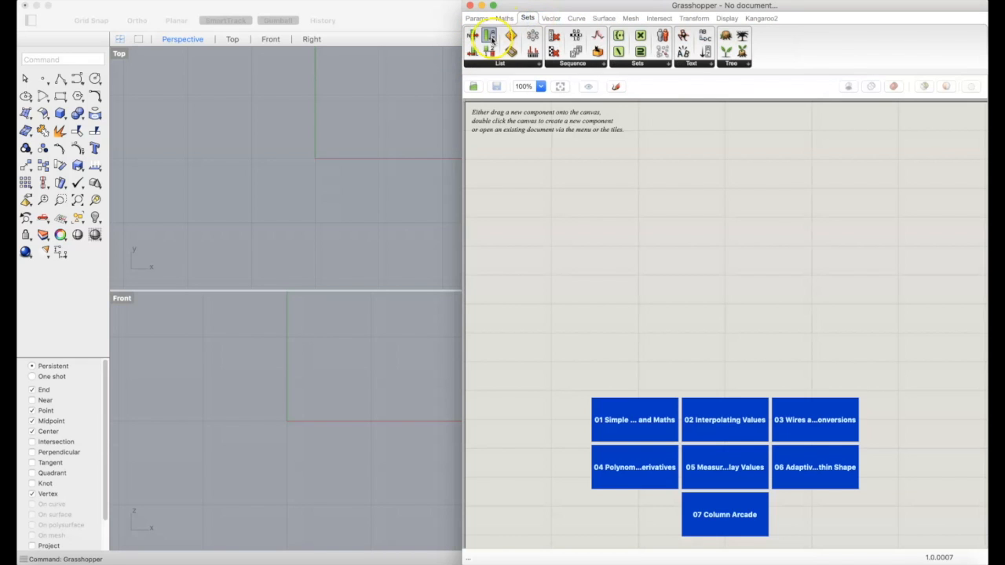
left_click(495, 64)
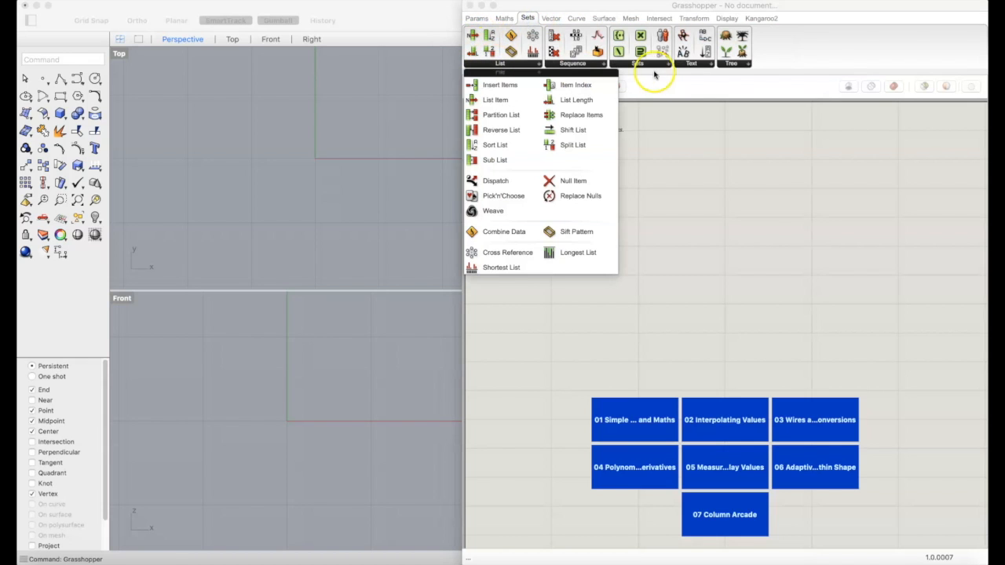
left_click(585, 64)
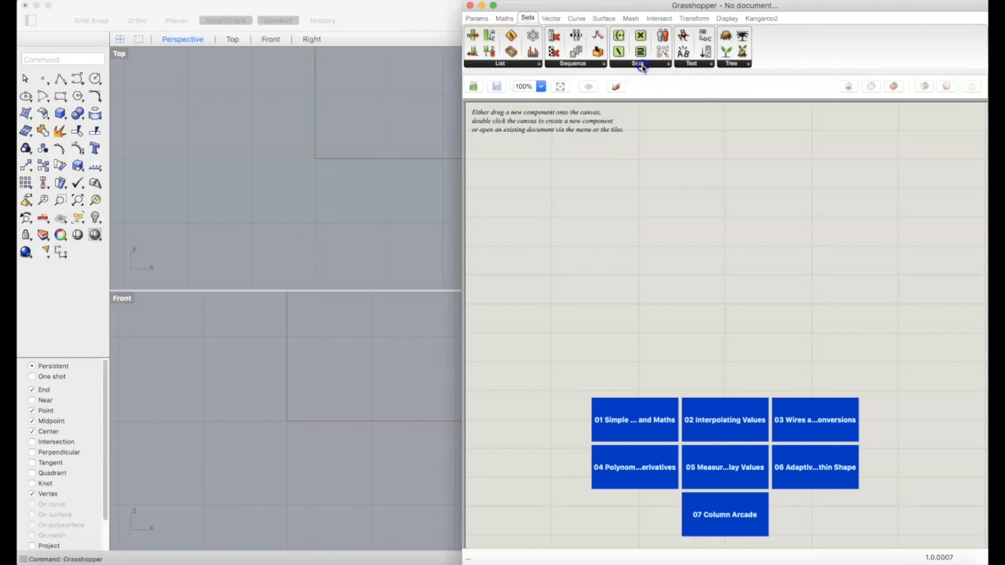
left_click(667, 64)
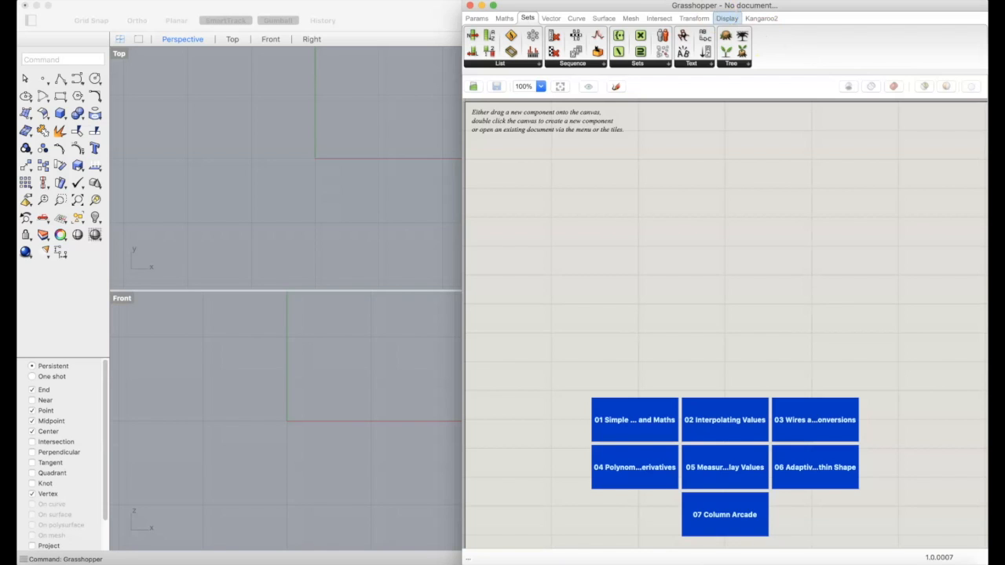
- Look over the component groups of the Vector category and bring up the Curve category
mouse_move(596, 21)
left_click(550, 18)
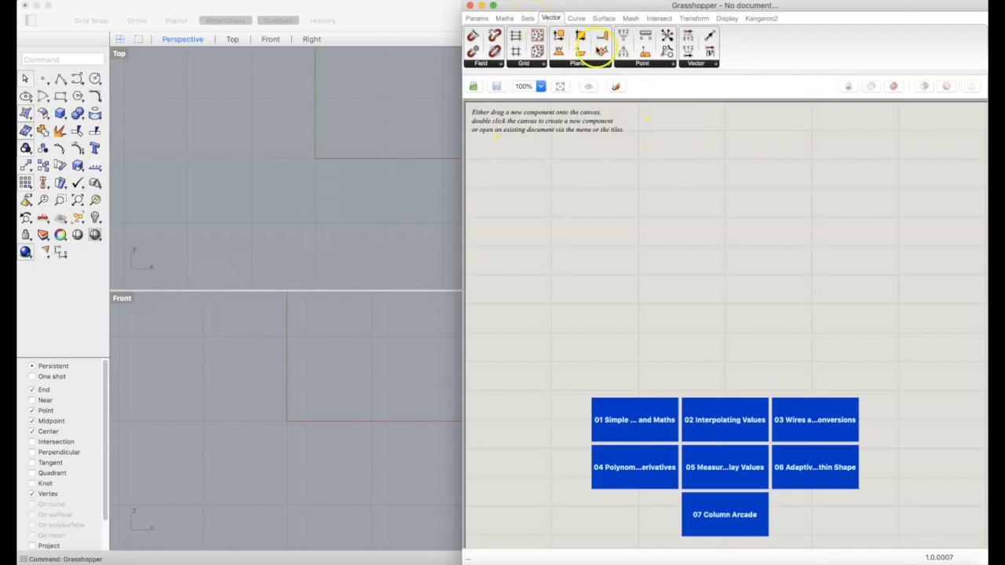
left_click(577, 18)
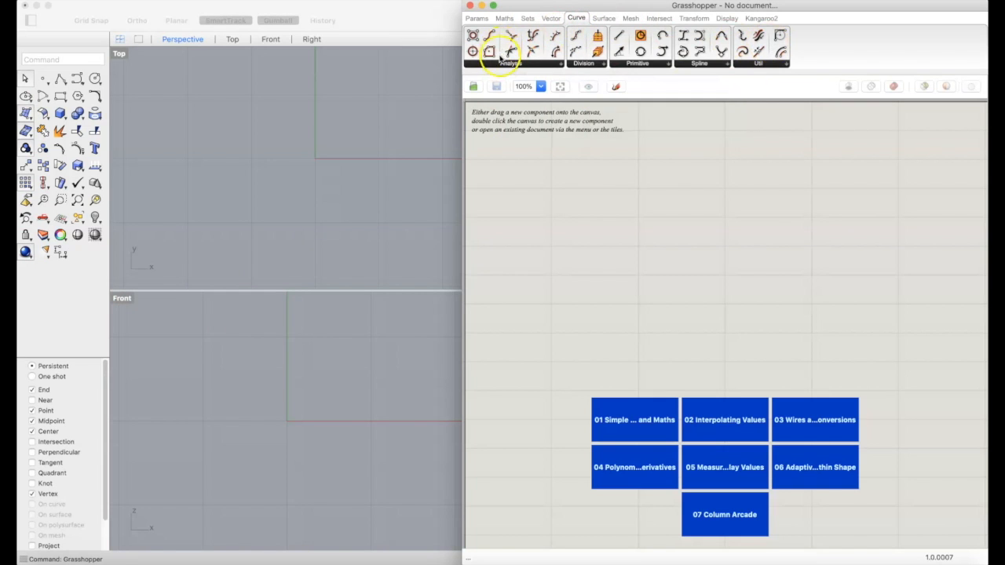
- Compare the Curve category's Primitive components with the geometry parameters in the Params category
left_click(655, 63)
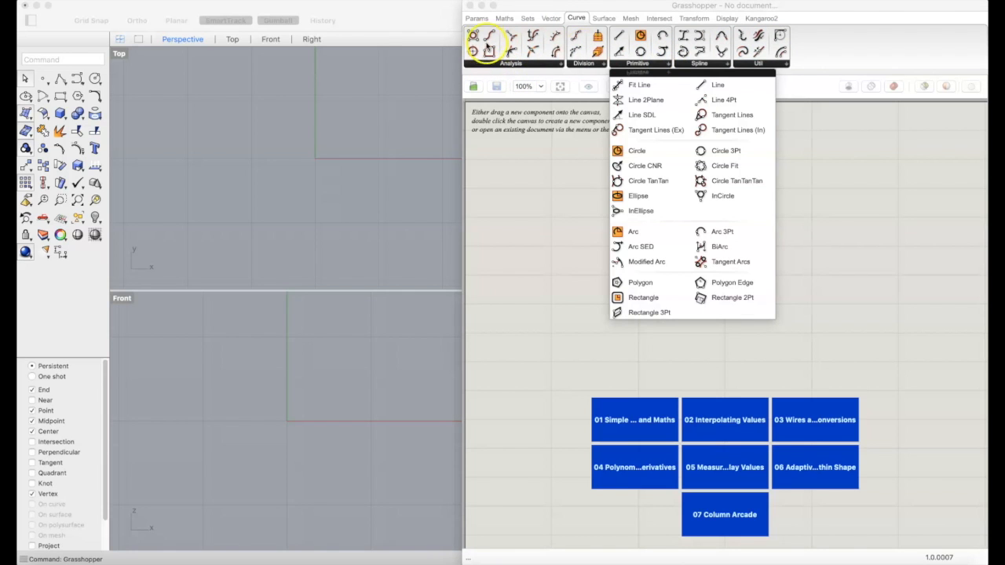
left_click(479, 19)
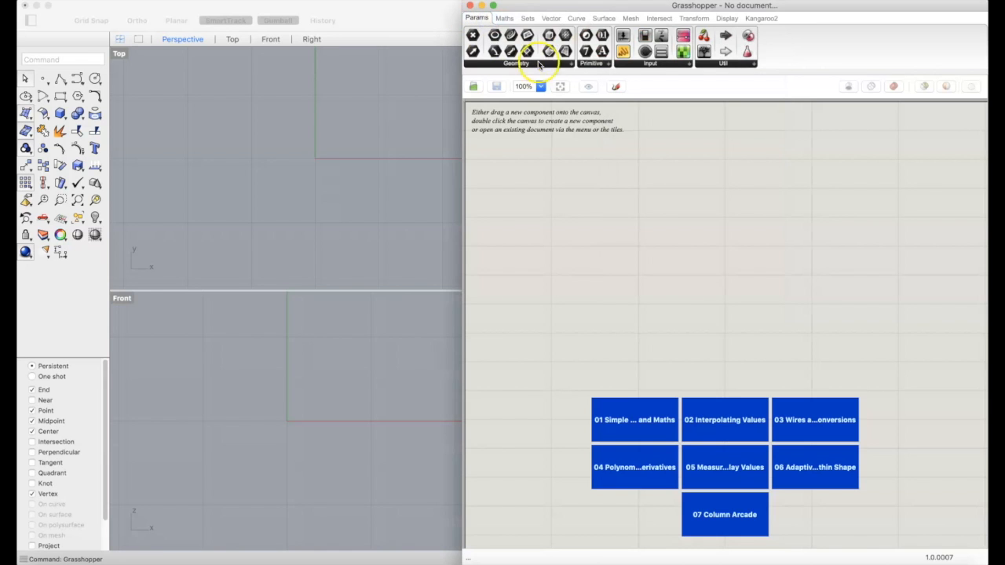
left_click(514, 64)
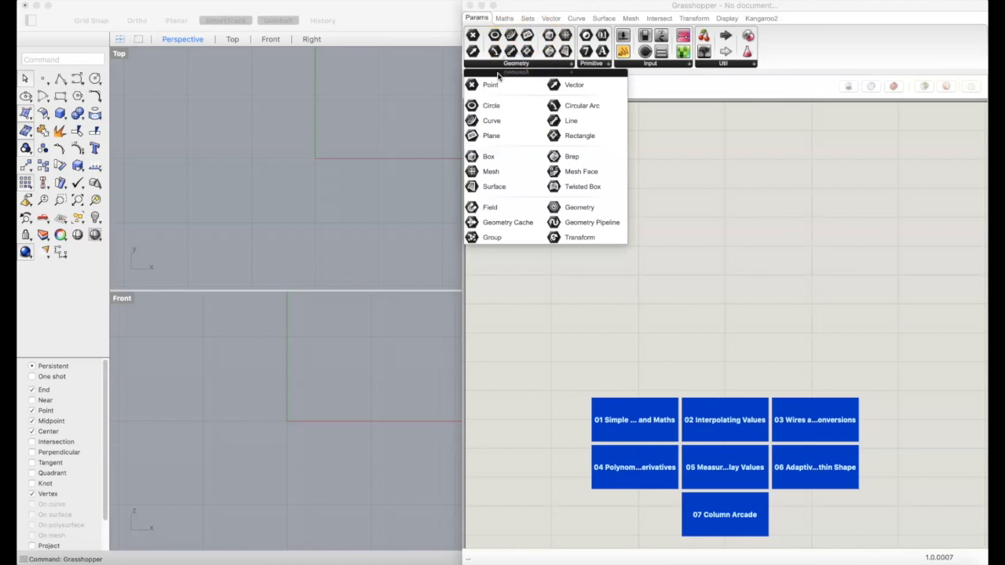
left_click(576, 19)
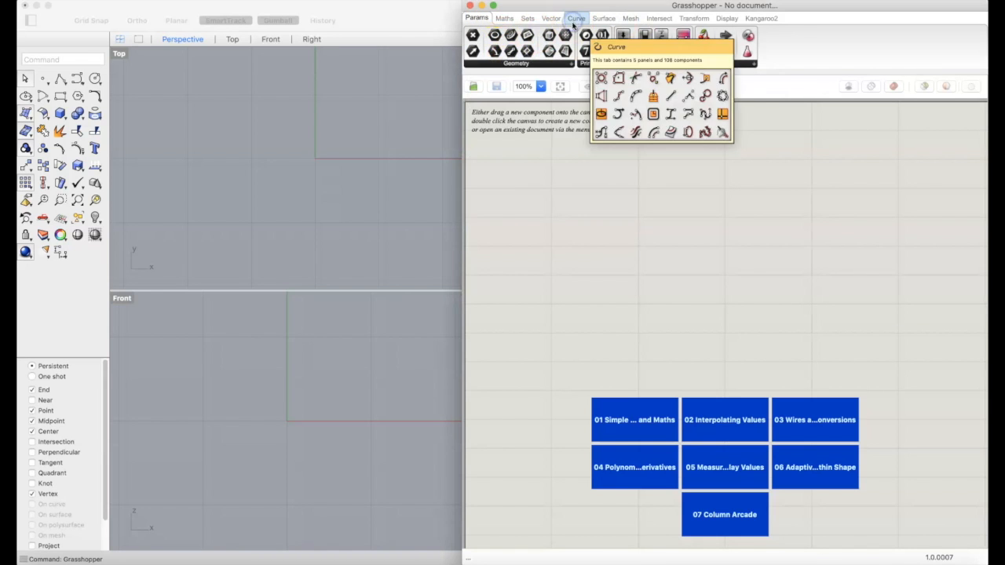
left_click(656, 64)
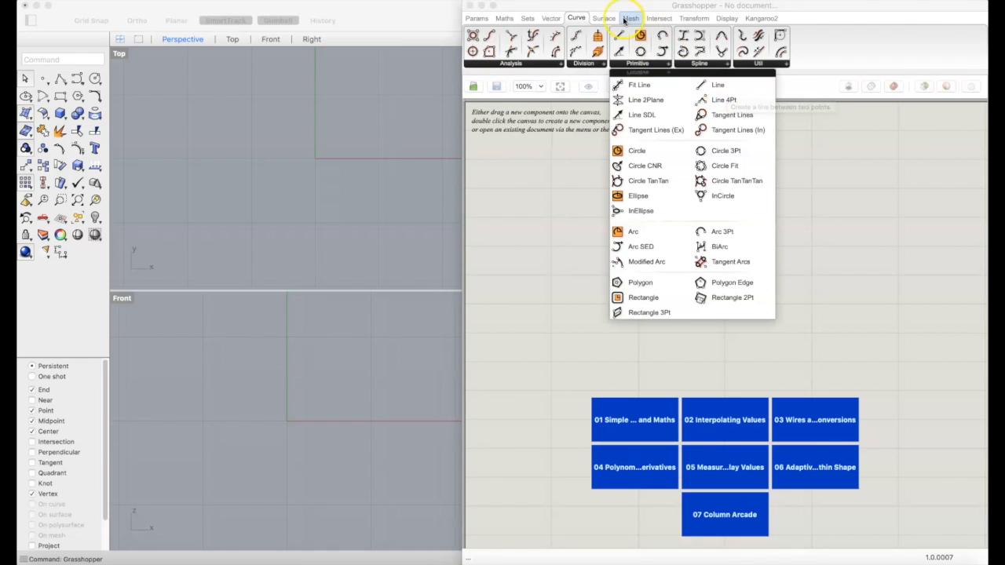
- Examine the Primitive, Util, Freeform and Analysis components in the Surface category
left_click(606, 18)
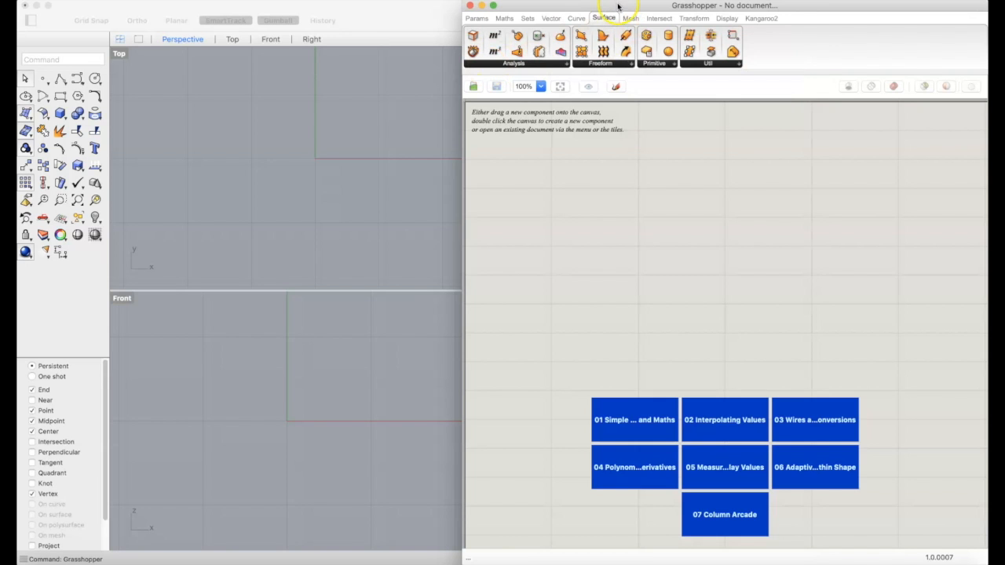
left_click(657, 63)
left_click(708, 63)
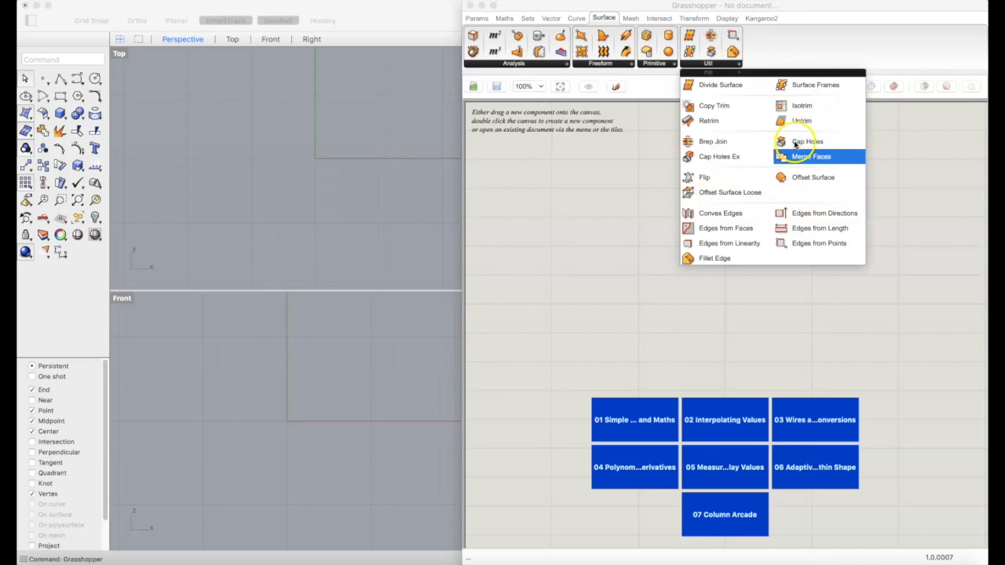
left_click(603, 66)
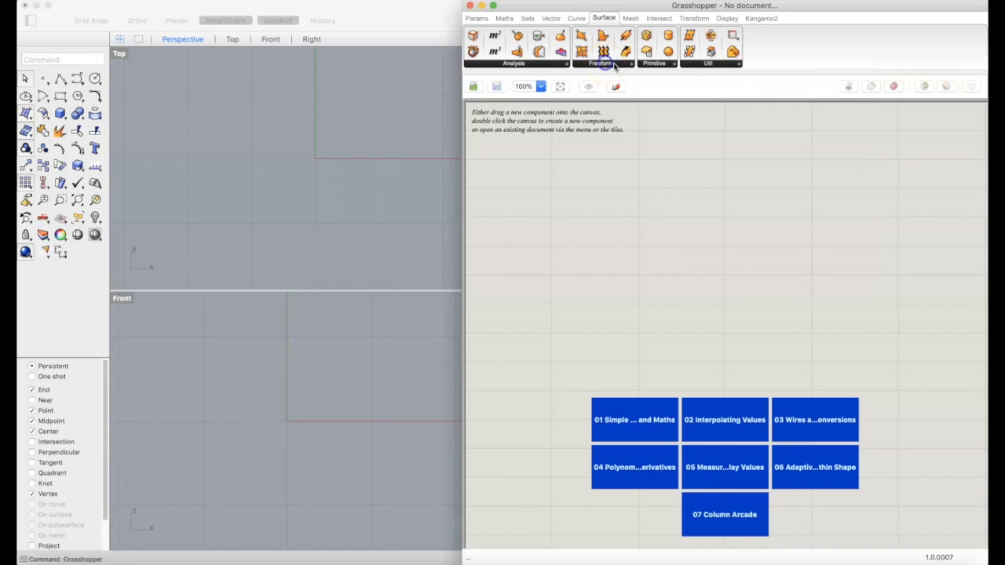
left_click(604, 66)
left_click(687, 199)
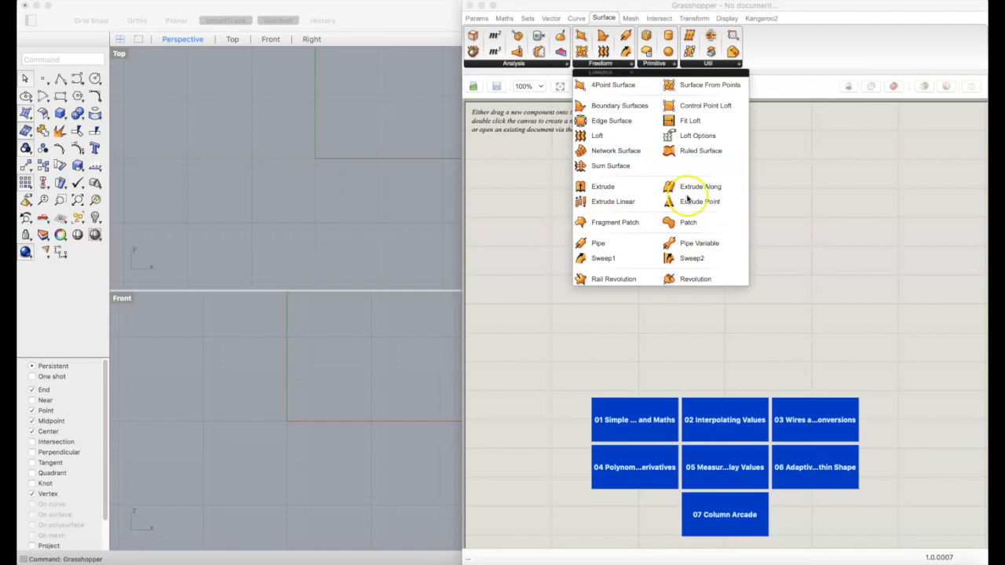
left_click(514, 66)
left_click(514, 66)
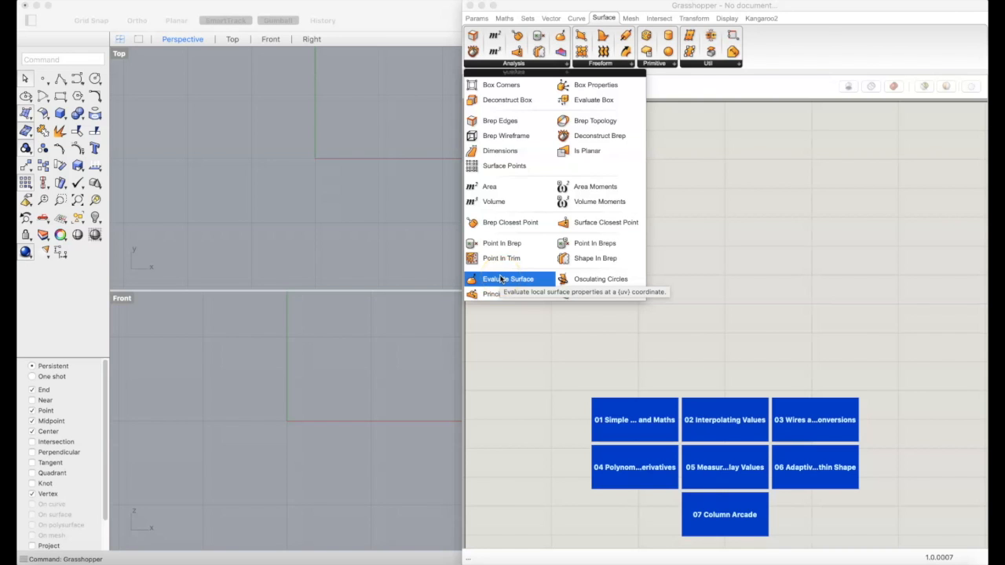
- Examine the Analysis, Triangulation and Util components in the Mesh category, including Deconstruct Mesh
left_click(631, 19)
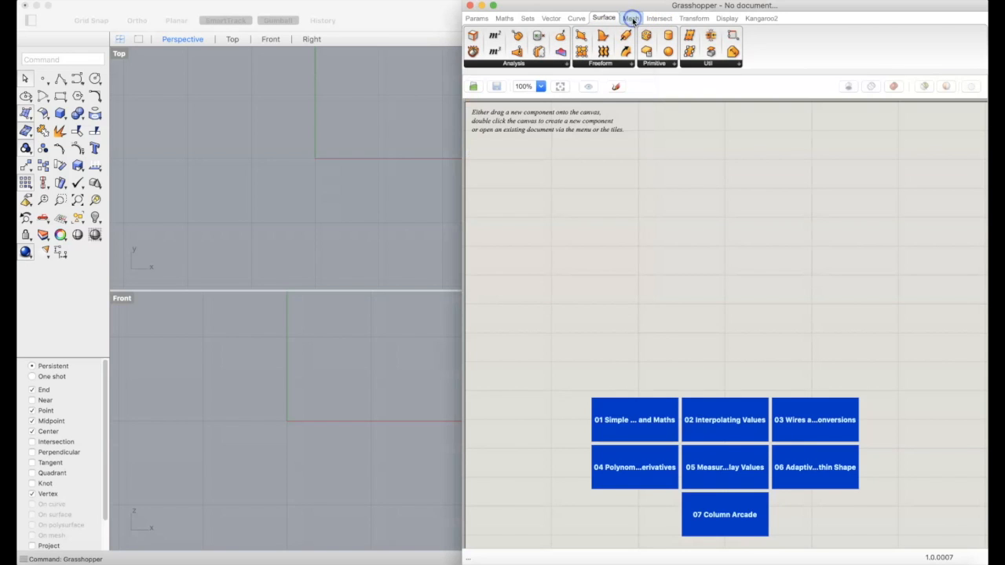
left_click(522, 62)
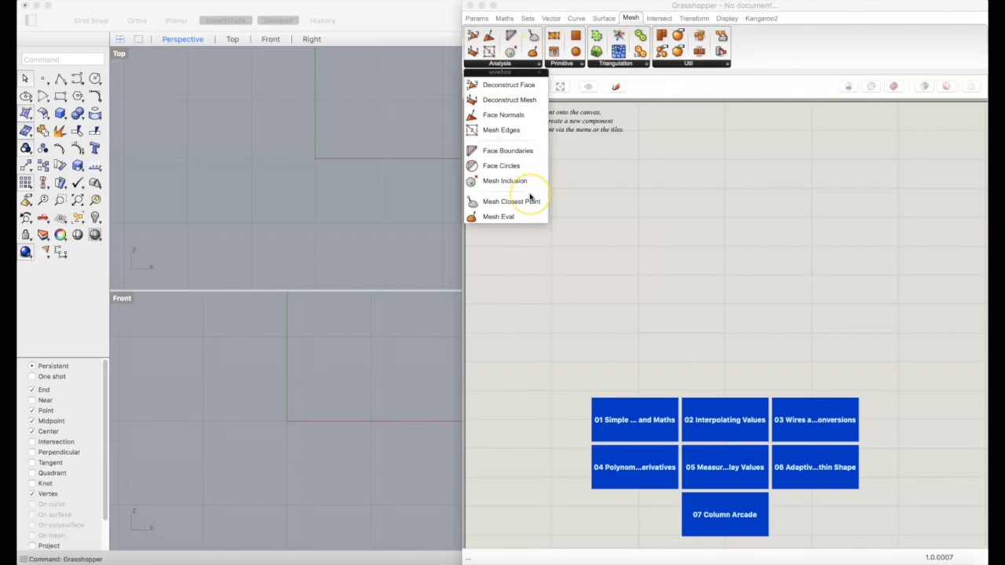
left_click(510, 100)
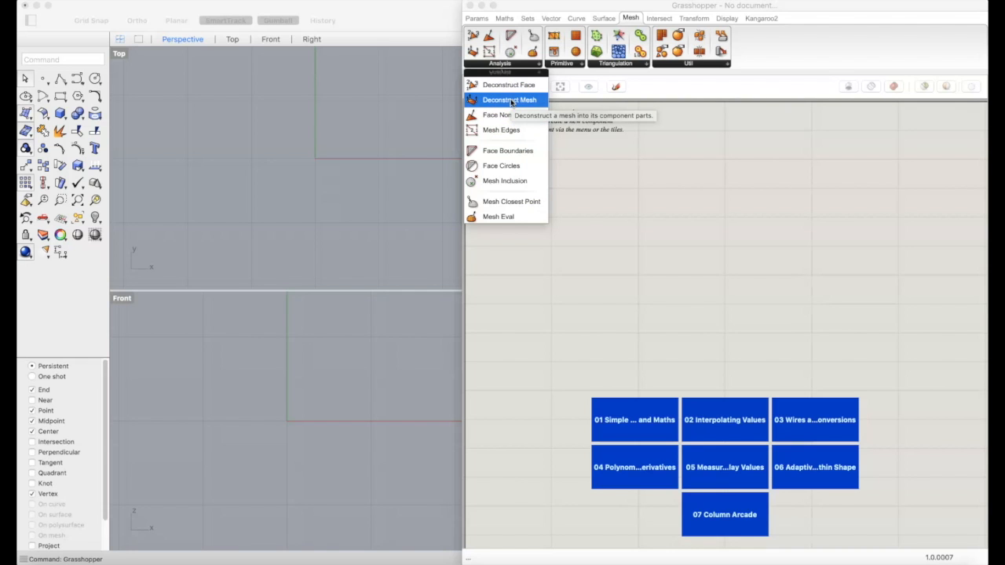
left_click(643, 64)
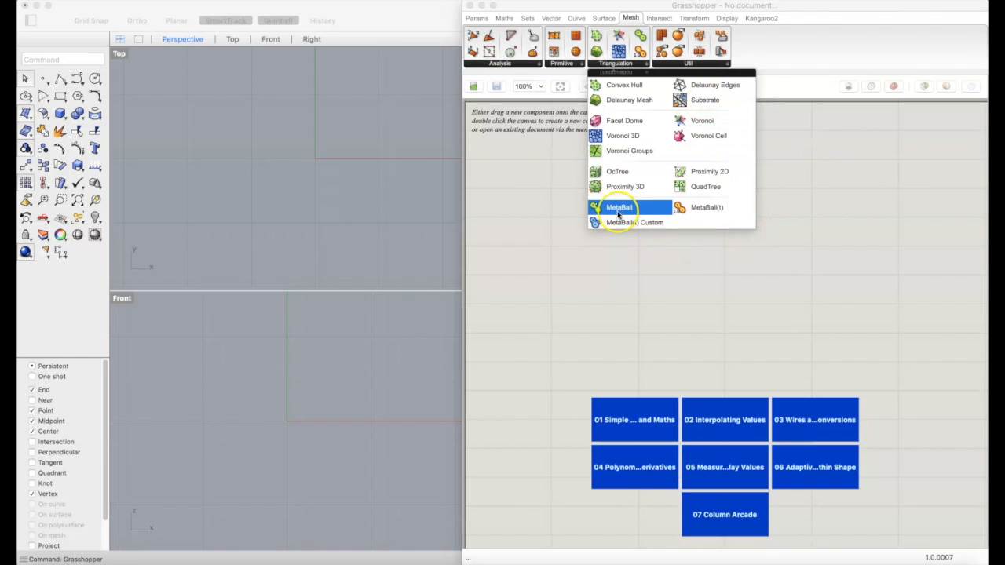
left_click(697, 63)
left_click(698, 63)
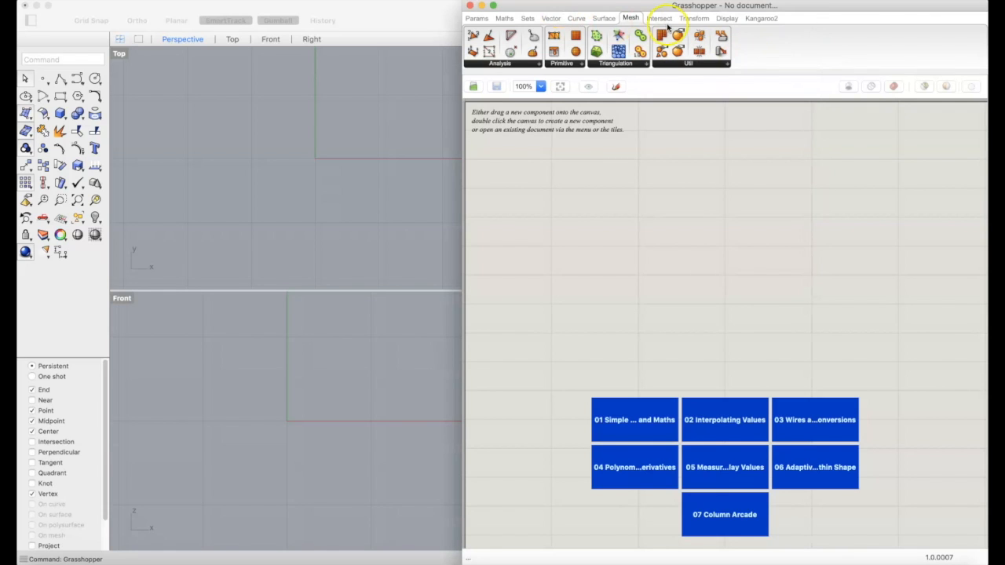
- Examine the Mathematical, Physical, Region and Shape components in the Intersect category
left_click(663, 17)
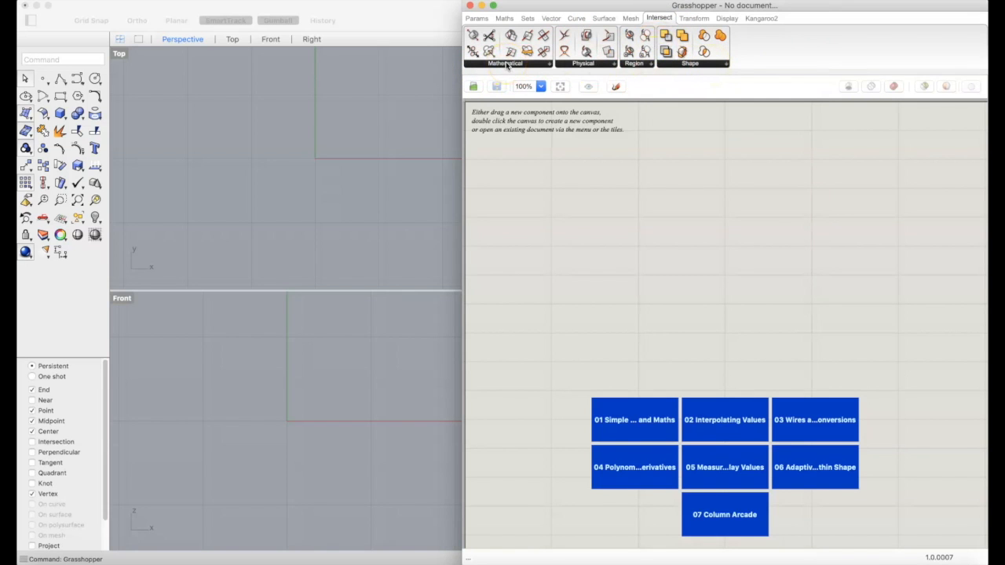
left_click(506, 63)
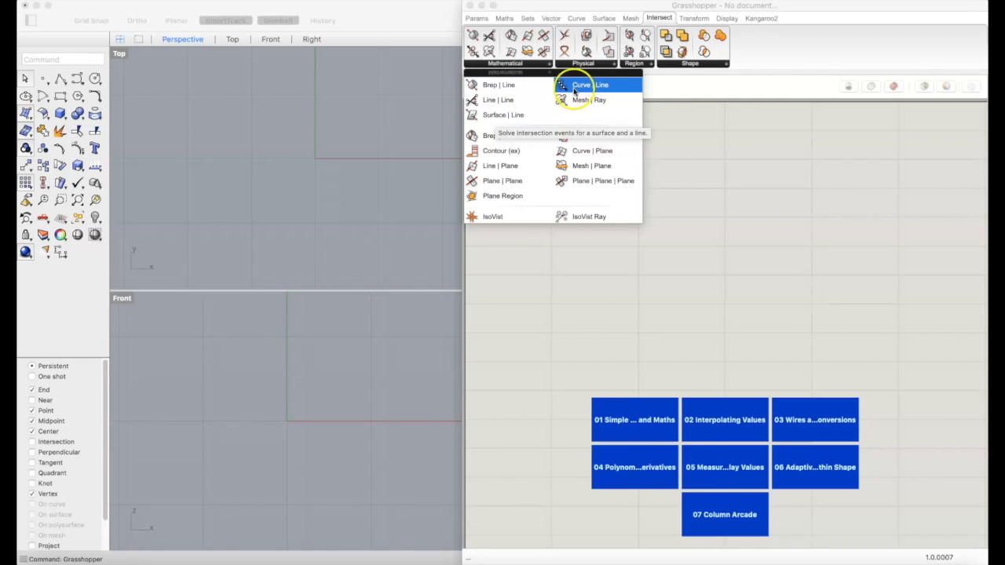
left_click(589, 63)
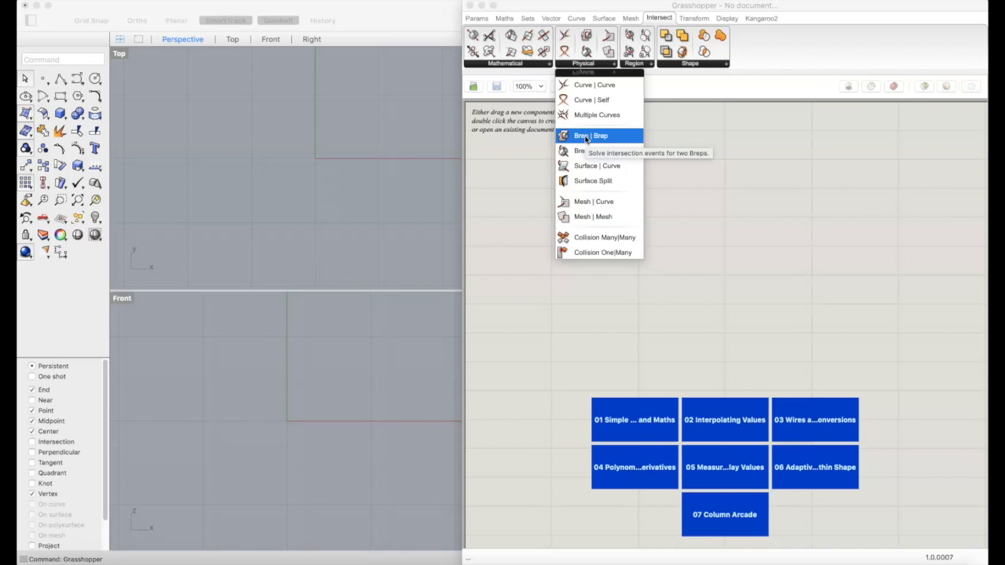
left_click(644, 64)
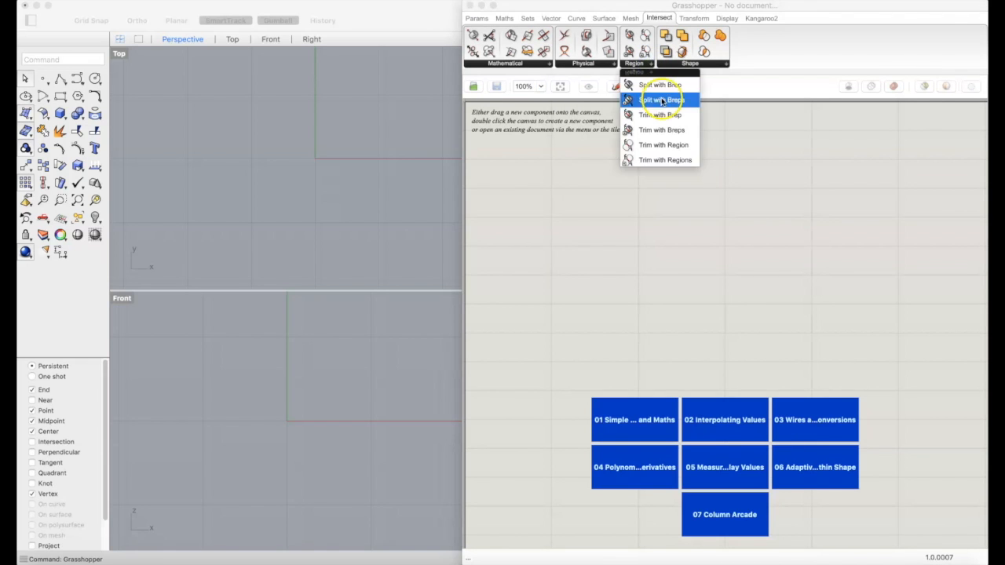
left_click(709, 63)
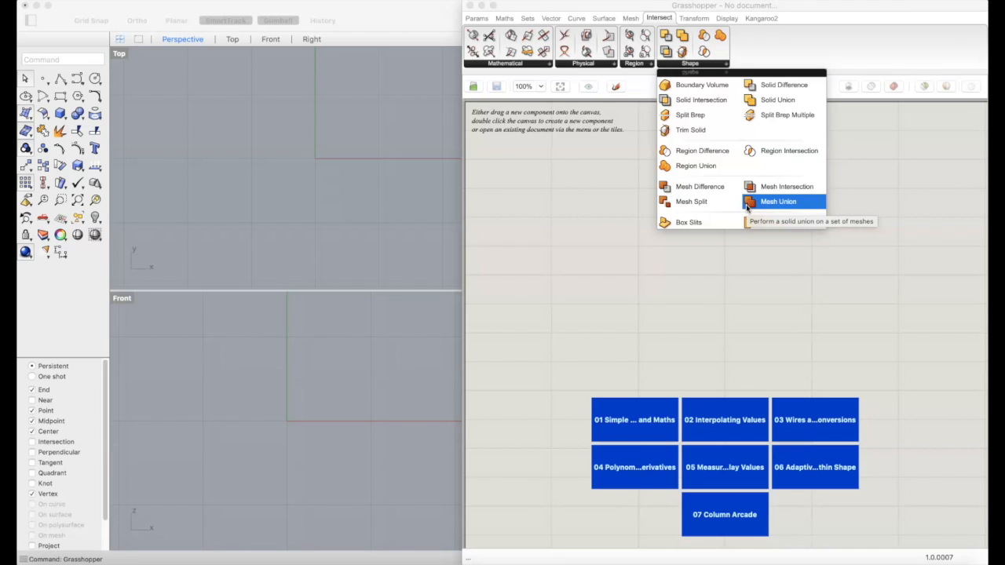
- Examine the Affine components in the Transform category, including Scale, Project and Triangle Mapping
left_click(692, 18)
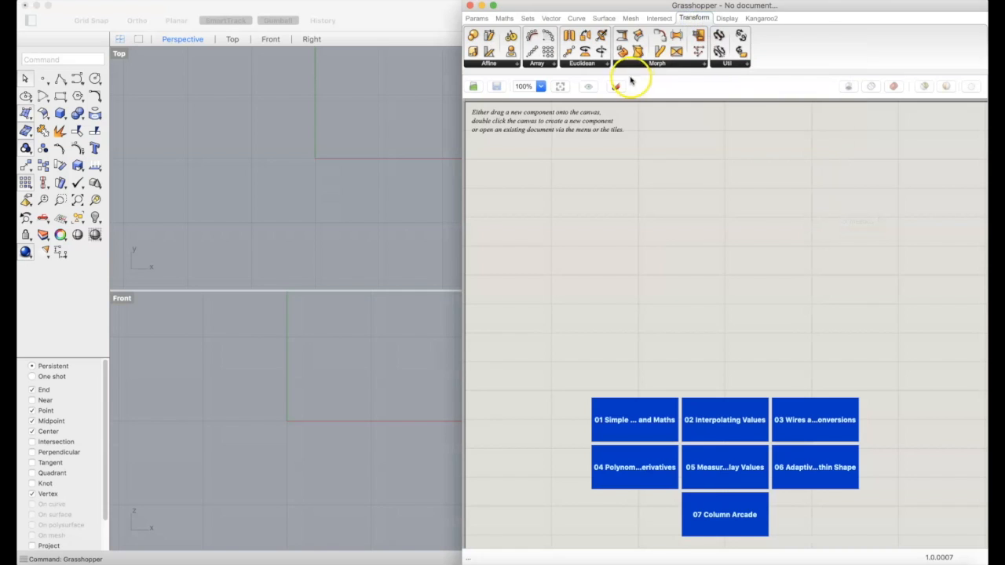
left_click(496, 64)
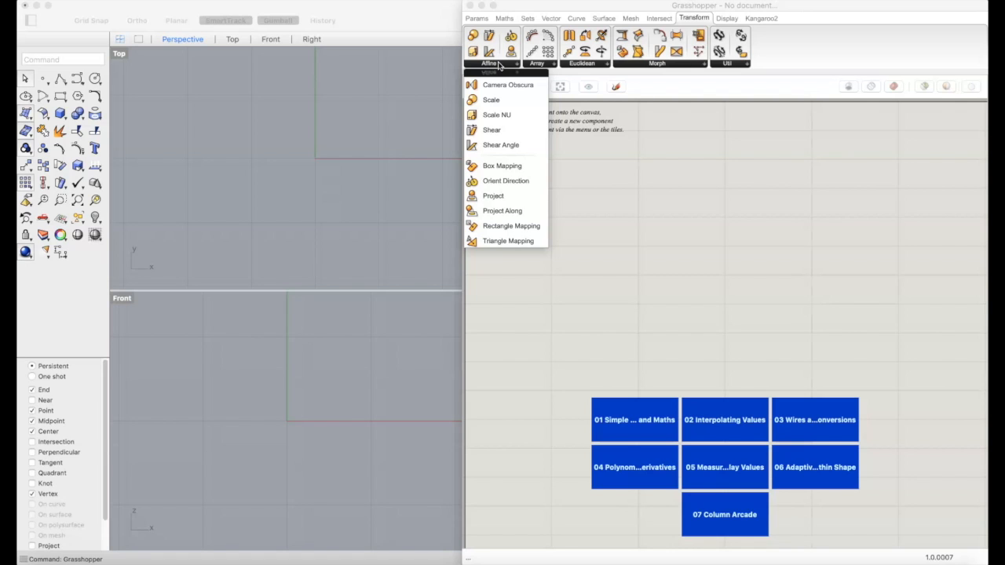
left_click(521, 105)
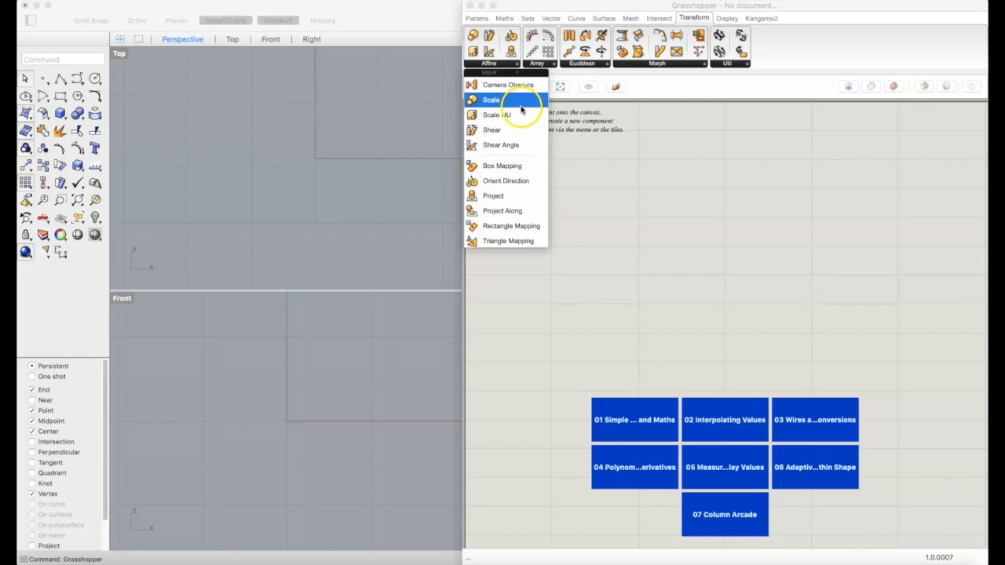
left_click(532, 196)
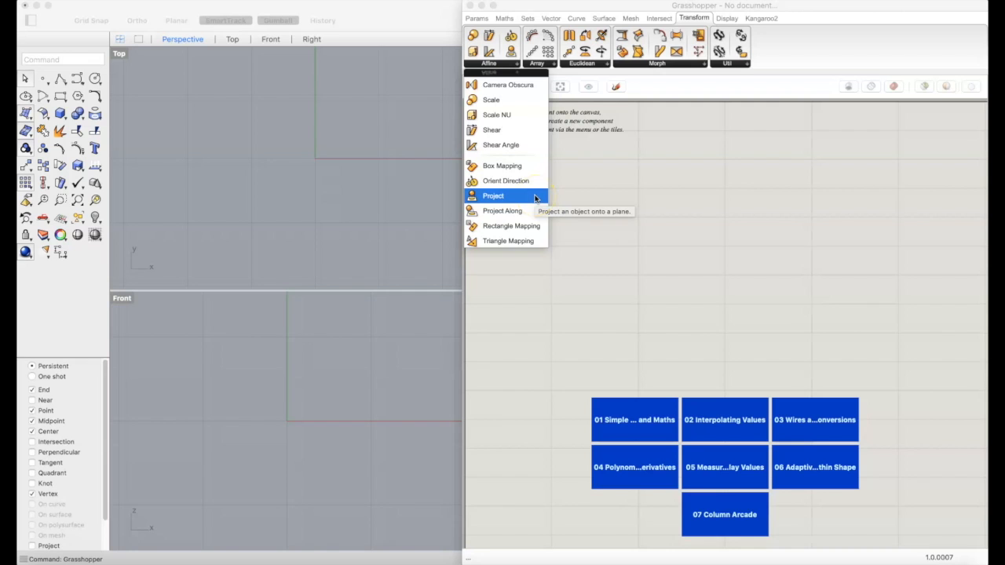
left_click(542, 241)
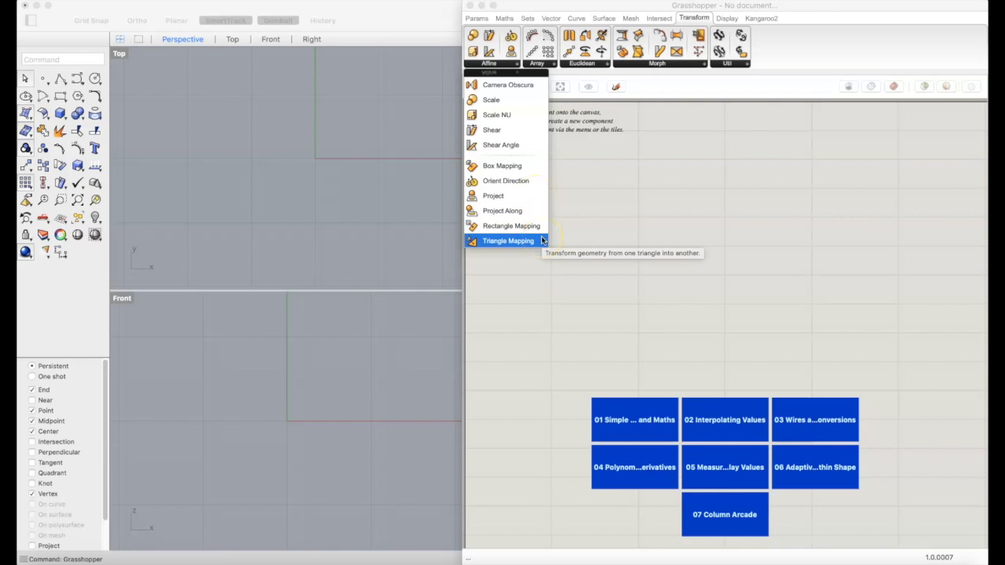
- Examine the Array, Euclidean, Morph and Util components in the Transform category, including Rotate 3D
left_click(552, 66)
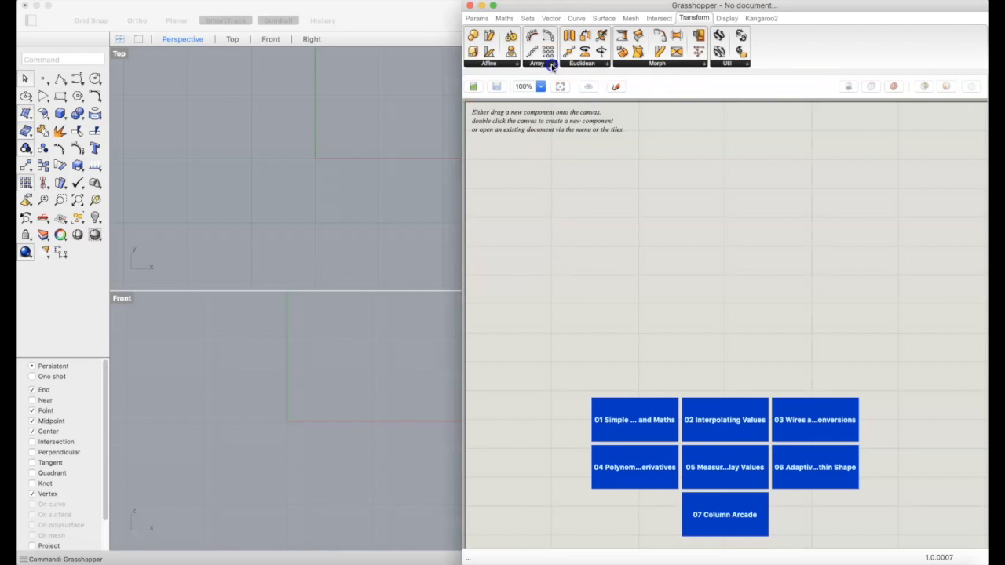
left_click(551, 66)
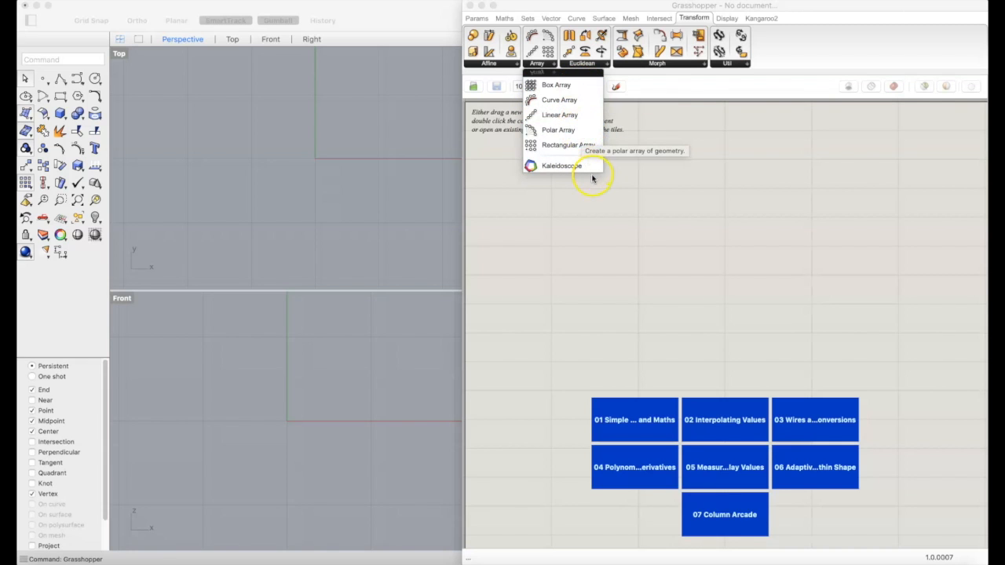
left_click(597, 66)
left_click(600, 67)
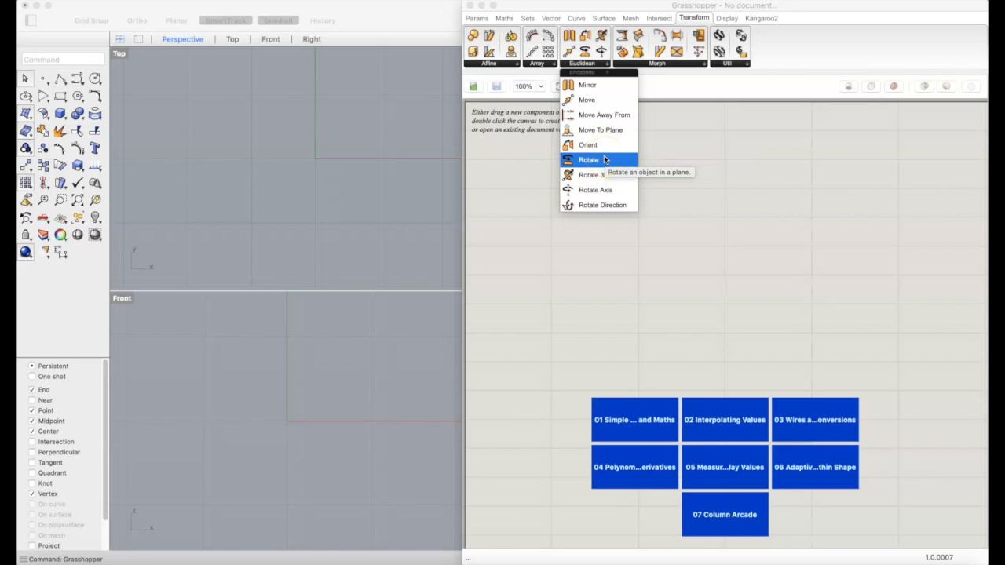
left_click(617, 179)
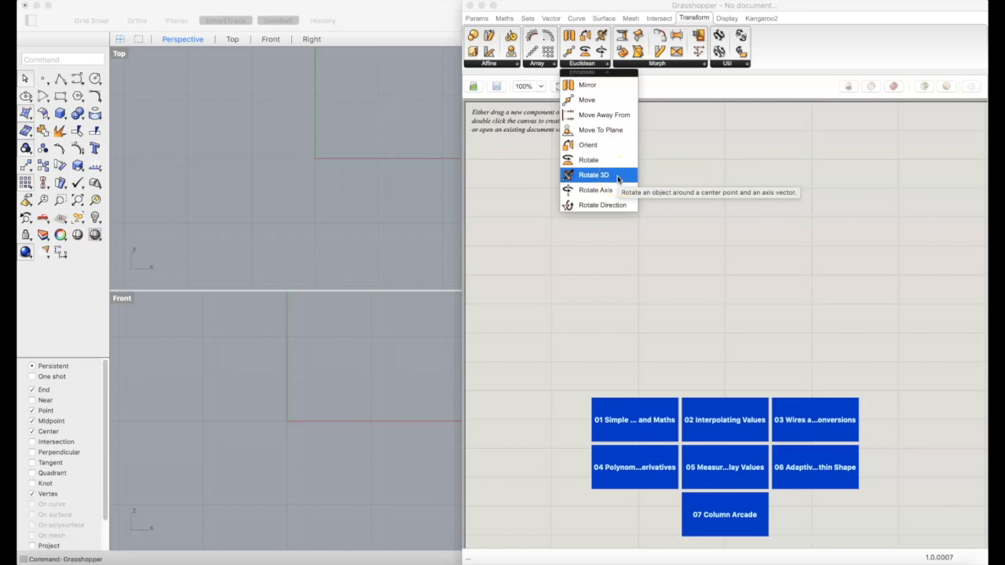
left_click(676, 65)
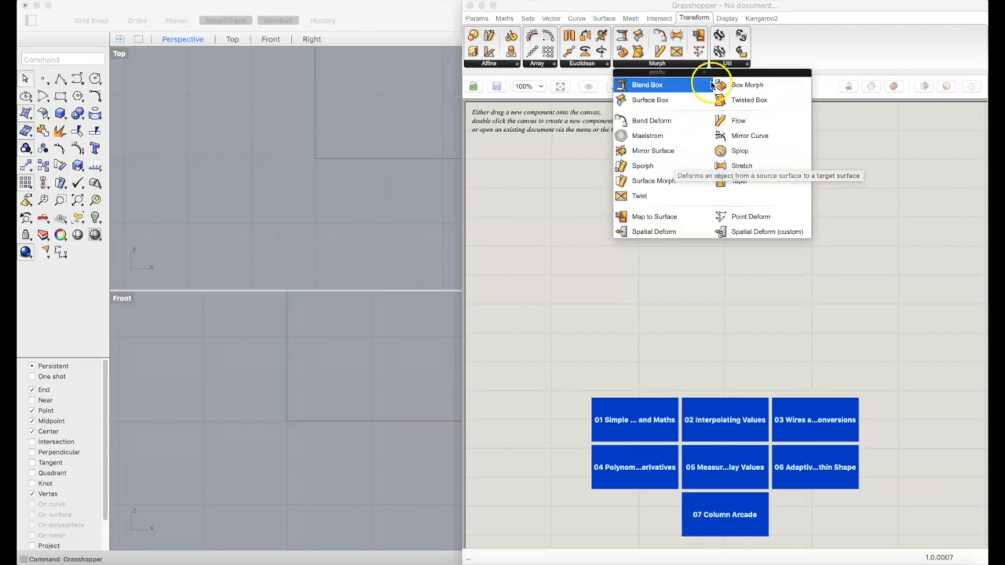
left_click(730, 65)
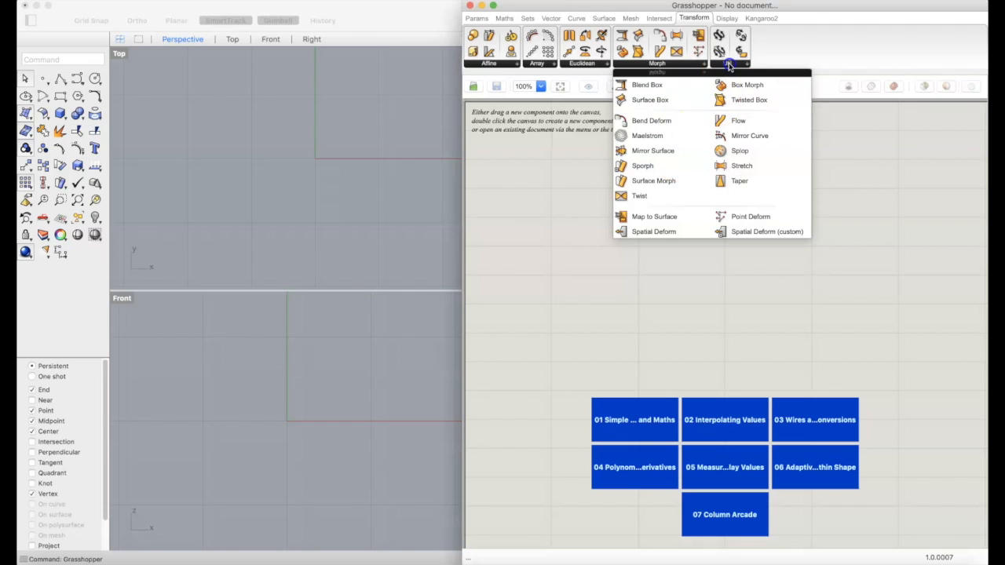
- Look over the component groups of the Display and Kangaroo2 categories and return to the Params category
left_click(726, 18)
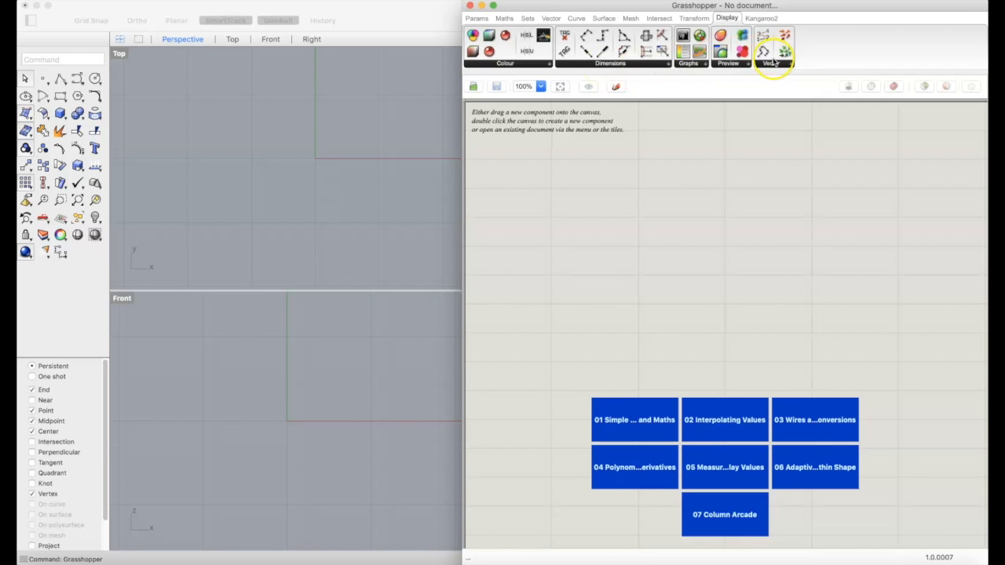
left_click_drag(782, 55, 776, 53)
left_click(763, 17)
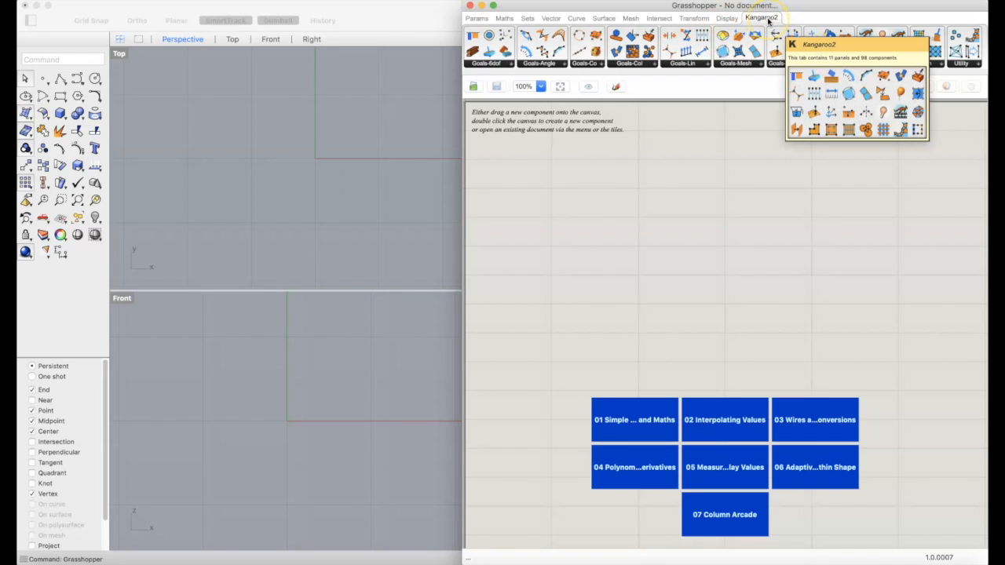
left_click(740, 45)
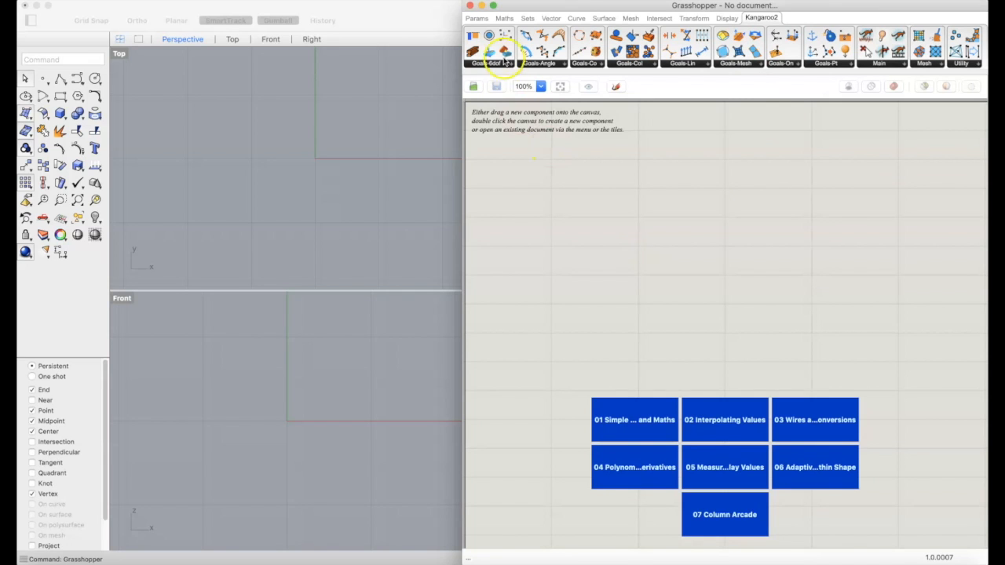
left_click(477, 18)
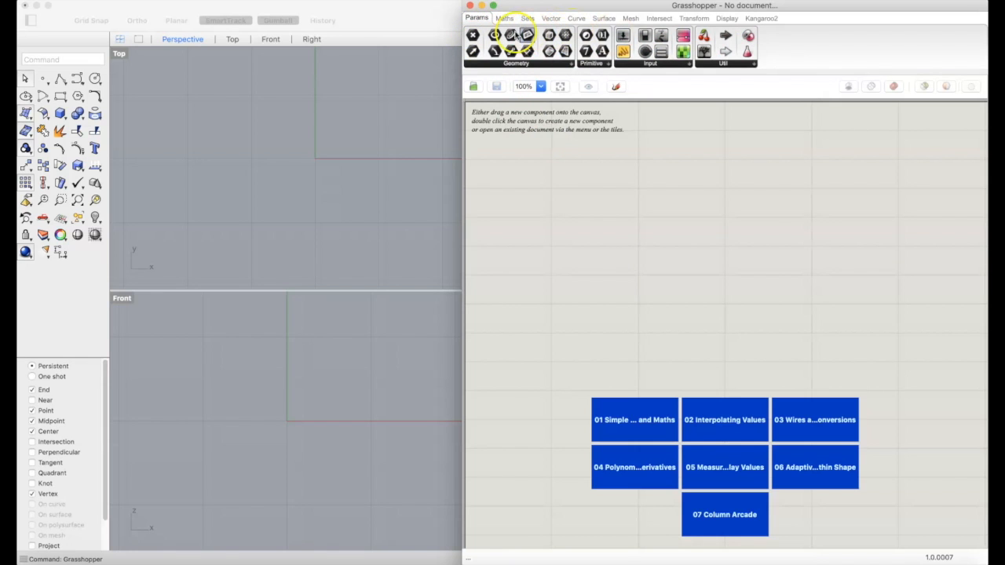
- Show Grasshopper's Curve components, switch to Rhino and place a single point object in the upper part of the Top view
left_click(576, 18)
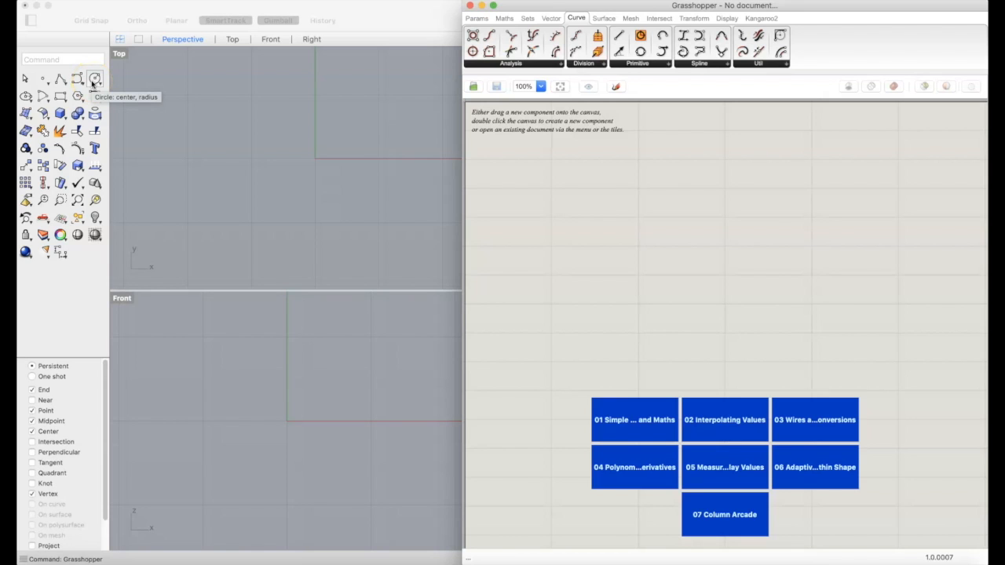
left_click(594, 197)
left_click(246, 242)
left_click(161, 91)
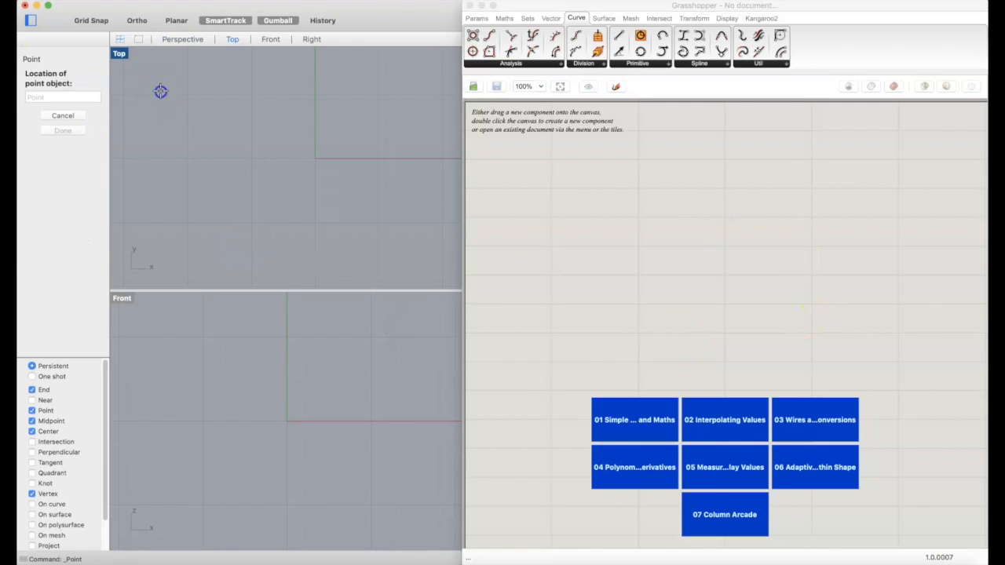
- Draw a horizontal two-point polyline and, beneath it, a corner-to-corner rectangle in the Top view
left_click(60, 78)
left_click(199, 102)
left_click(303, 102)
right_click(269, 134)
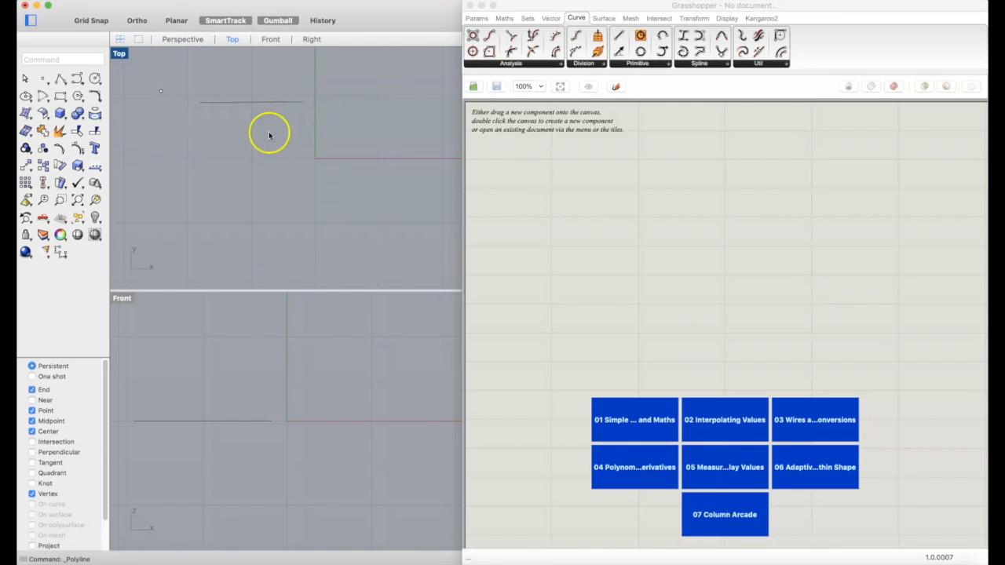
left_click(92, 95)
left_click(167, 125)
left_click(245, 179)
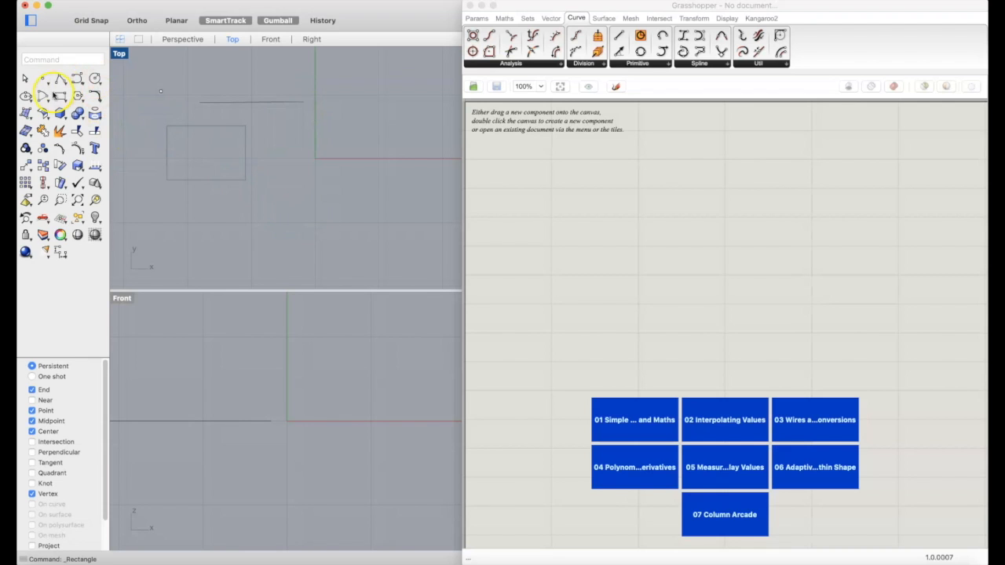
- Draw an open S-shaped curve with five control points beside the line and rectangle in the Top view
left_click(95, 96)
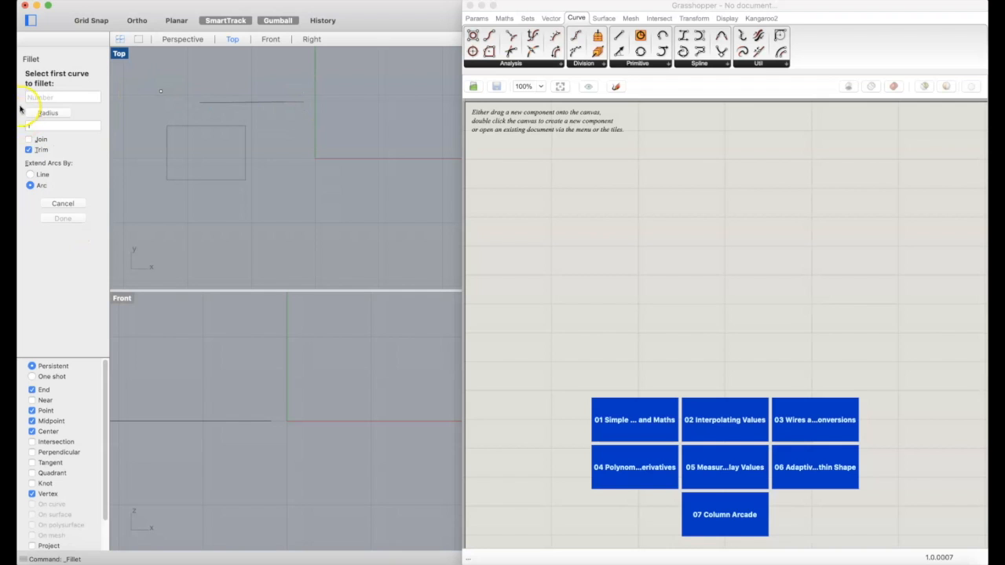
left_click(64, 205)
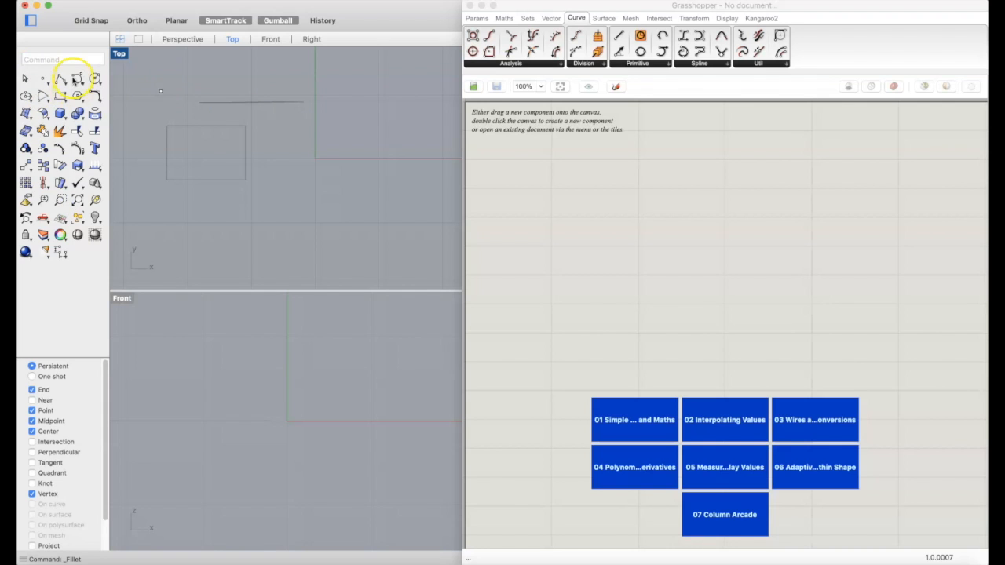
left_click(76, 79)
left_click(355, 85)
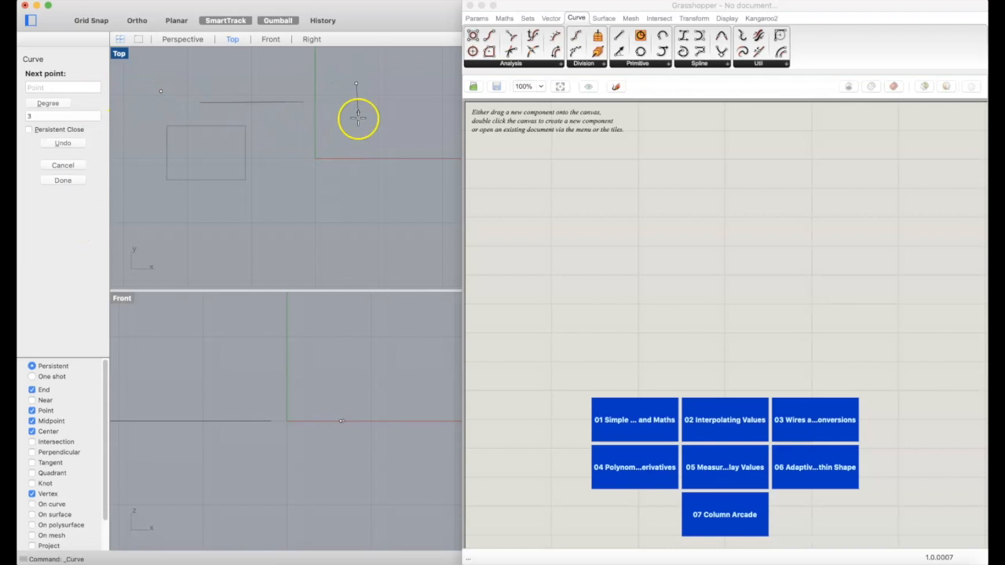
left_click(391, 133)
left_click(306, 158)
left_click(281, 240)
left_click(424, 222)
key("Return")
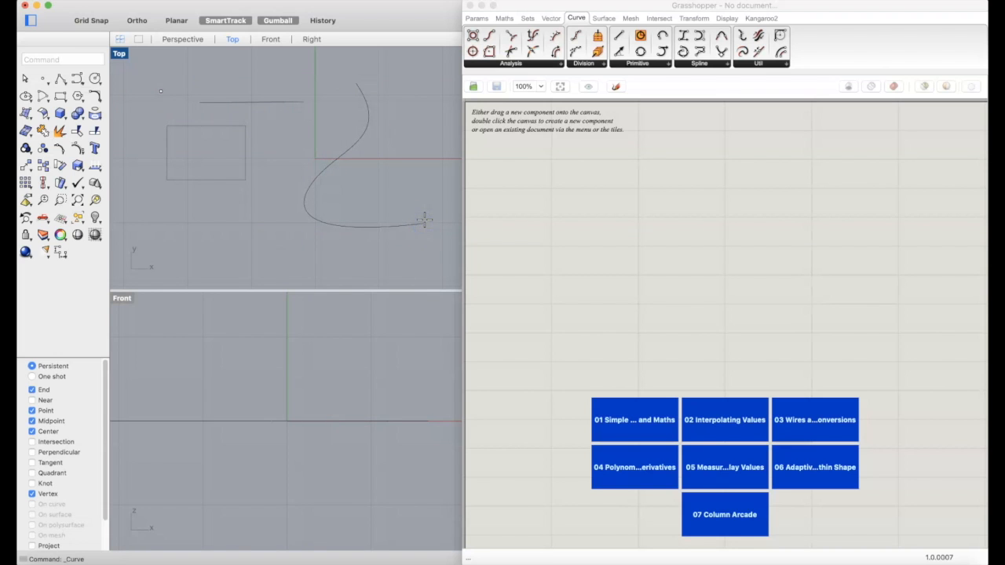
- Create a corner-to-corner solid box with height below the rectangle in the Top view
left_click(60, 113)
left_click(193, 206)
left_click(244, 229)
left_click(256, 201)
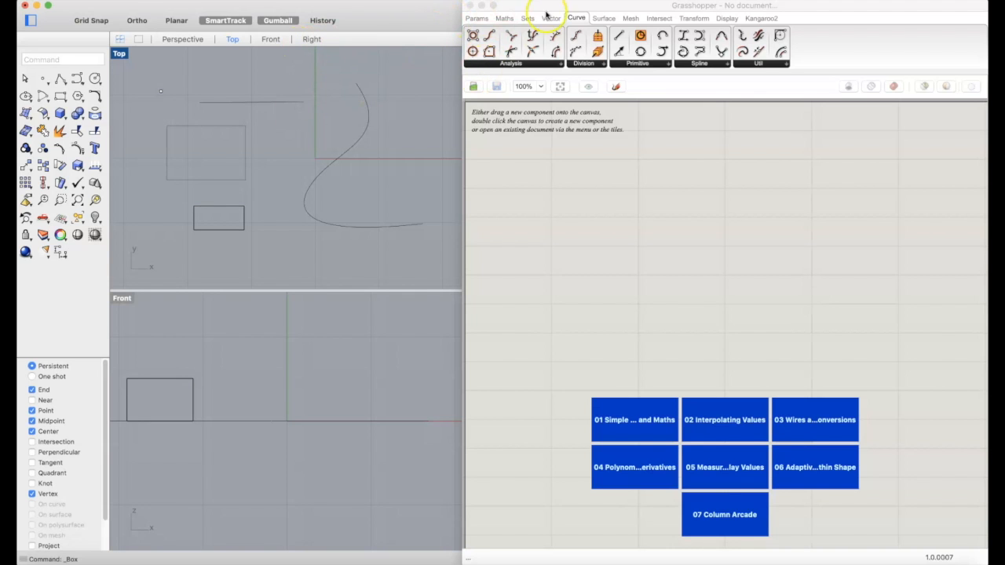
- Move the Grasshopper window aside, maximize Rhino's Perspective viewport and set its display mode to Shaded
left_click_drag(550, 5, 573, 8)
double_click(474, 56)
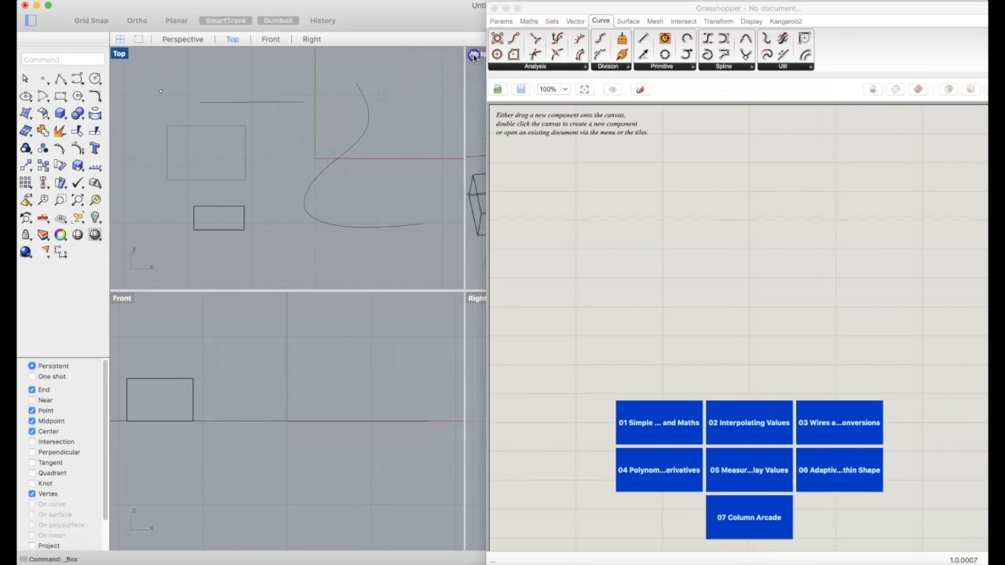
right_click_drag(266, 165, 334, 185)
scroll(290, 192, "up", 5)
scroll(290, 193, "down", 8)
left_click(139, 54)
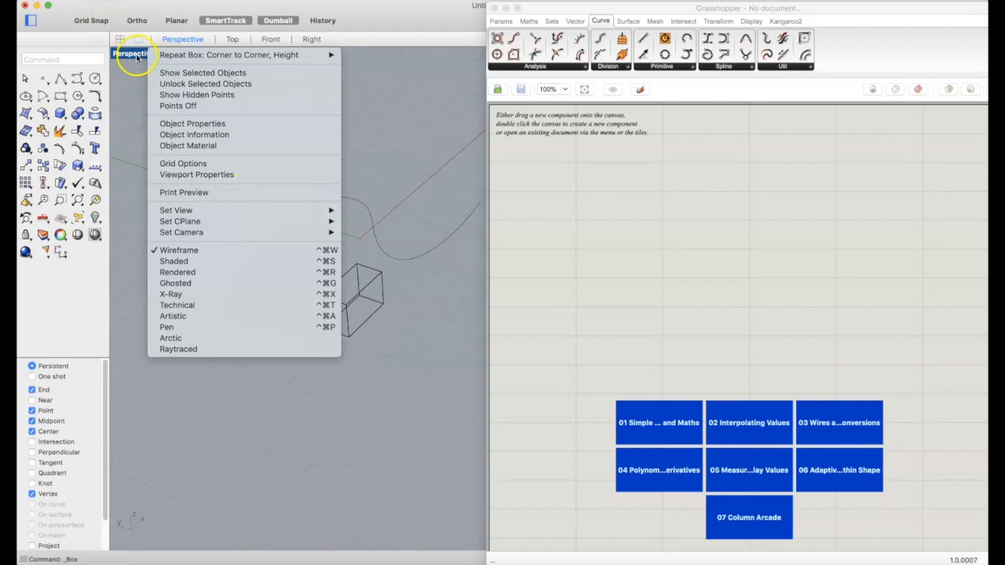
left_click(239, 260)
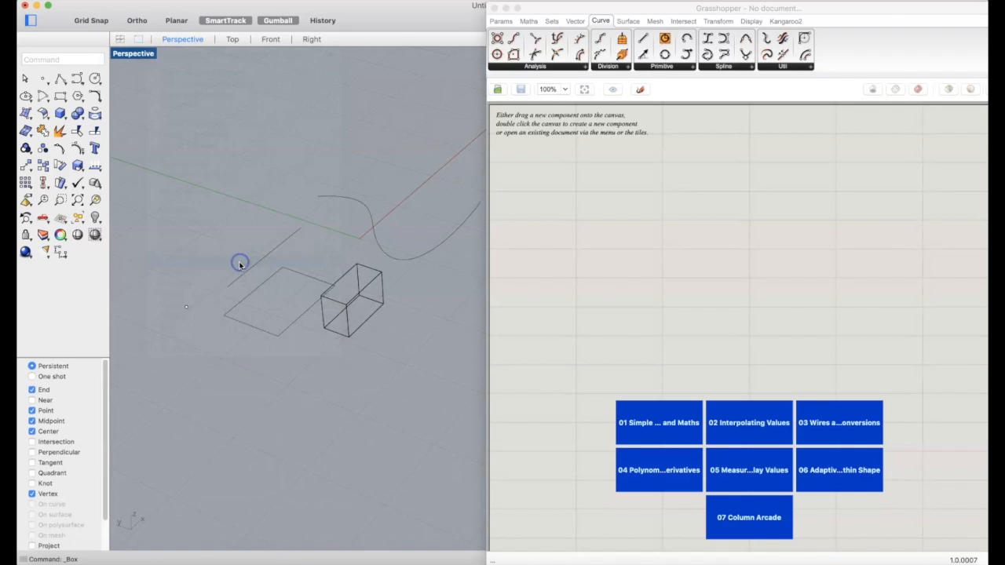
right_click_drag(361, 258, 328, 265)
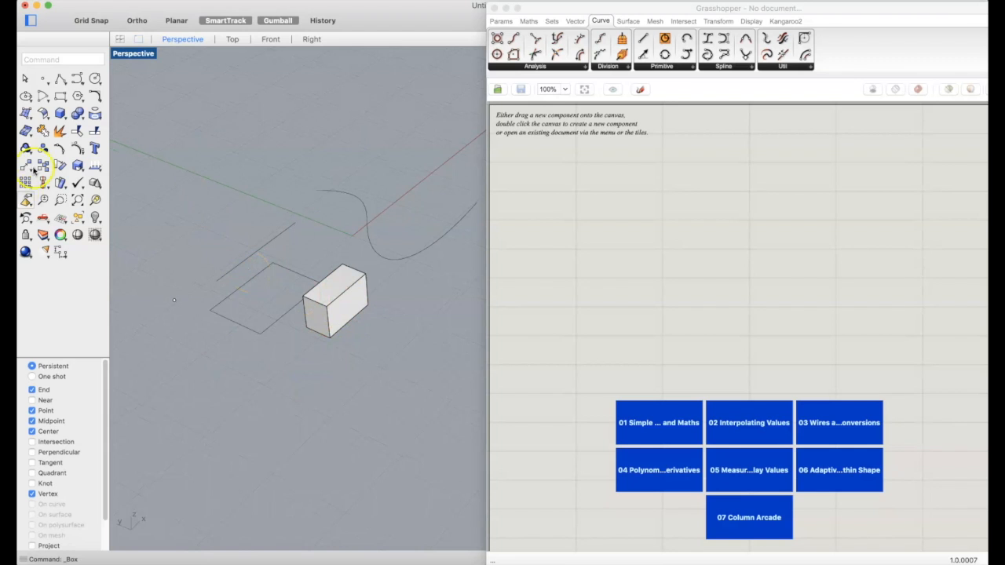
- Copy the S-shaped curve to a position directly above the original
left_click(352, 221)
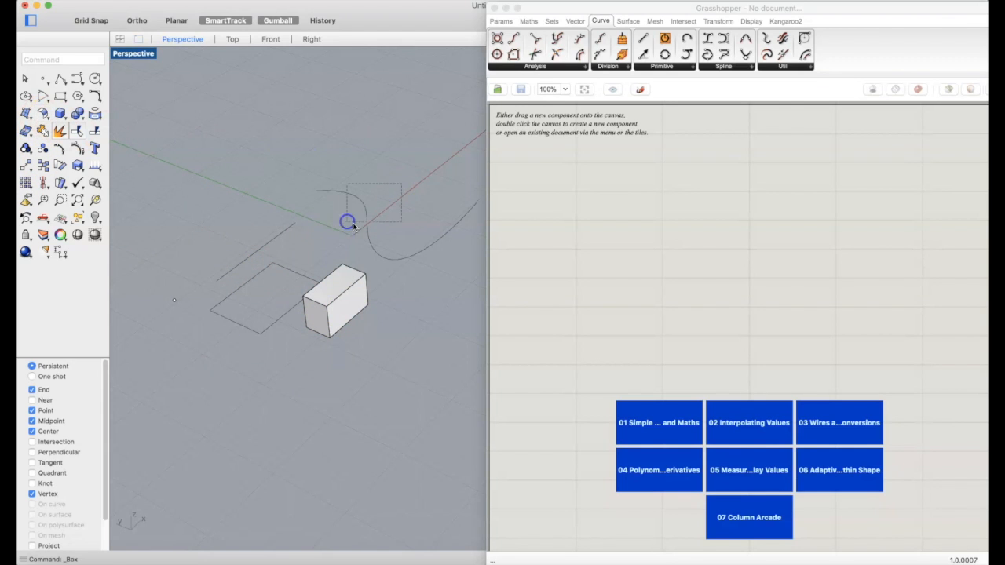
mouse_move(352, 221)
right_mouse_down()
mouse_move(395, 218)
mouse_move(361, 216)
right_mouse_up()
type("Opy")
key("Return")
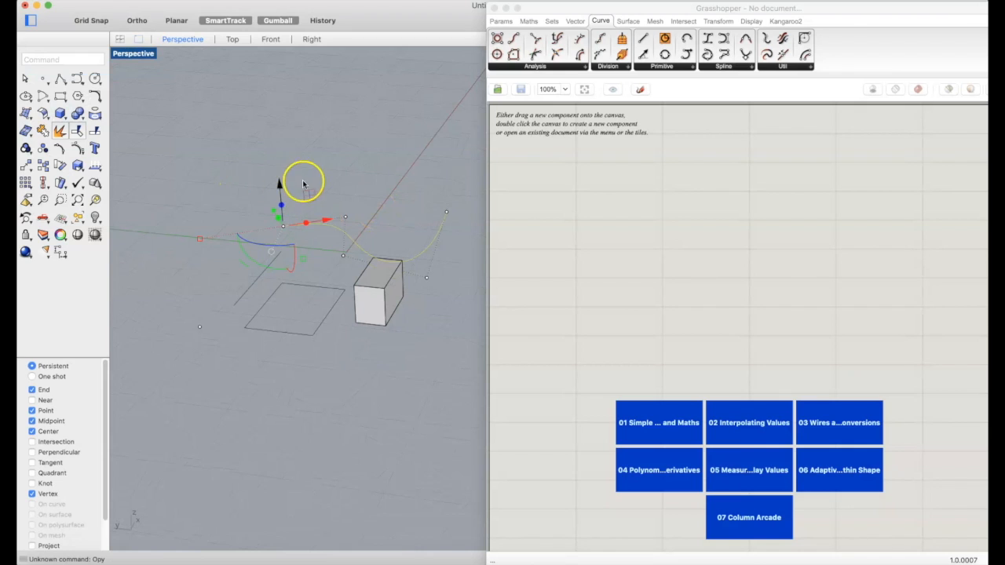
type("copy")
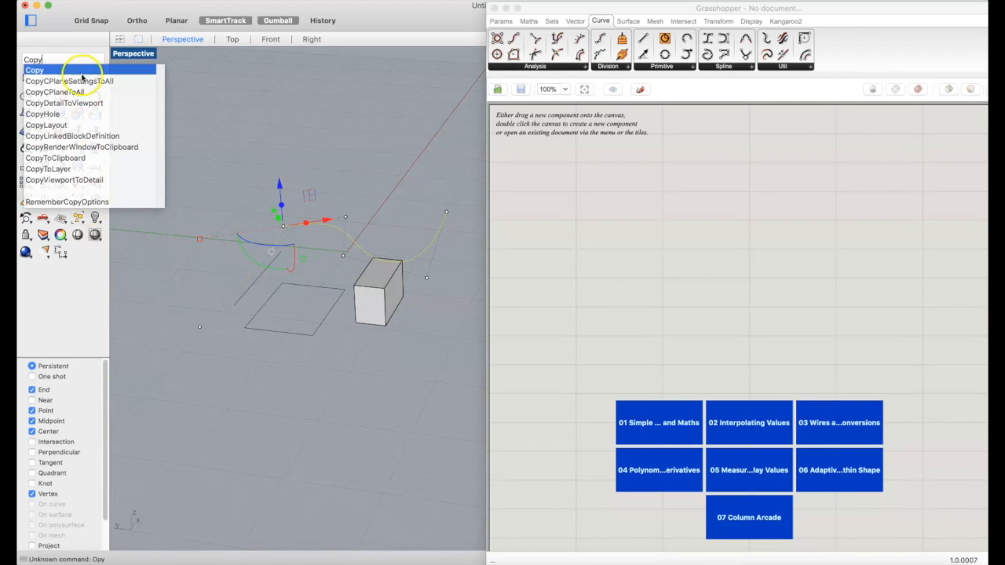
left_click(35, 71)
key("Return")
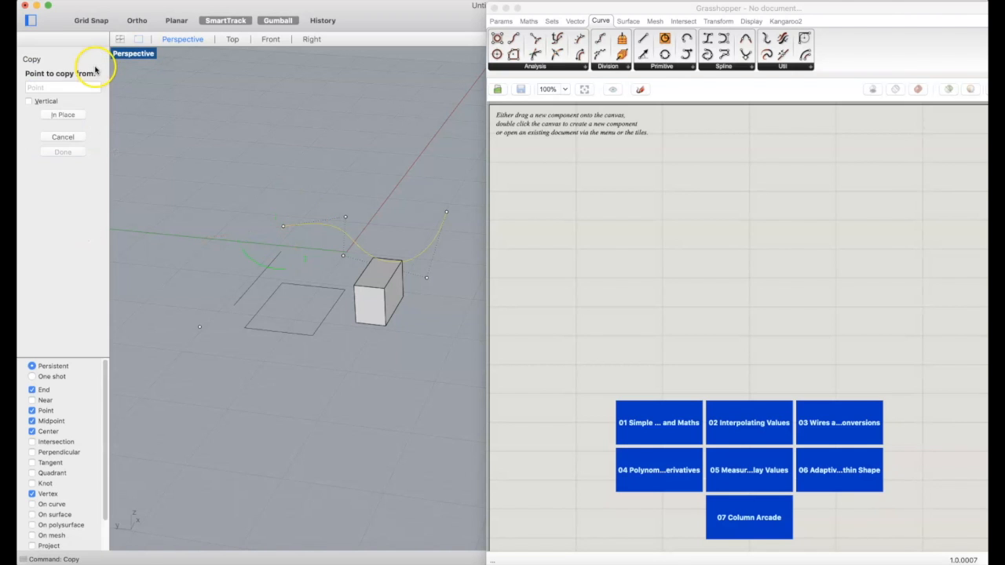
left_click(340, 230)
left_click(346, 165)
key("Return")
- Copy the ground-level S-shaped curve to the far side of the line and rectangle
left_click_drag(286, 120, 284, 240)
right_click_drag(295, 236, 263, 248)
scroll(249, 252, "down", 6)
left_click(365, 280)
left_click(366, 243)
right_click(366, 241)
left_click(366, 240)
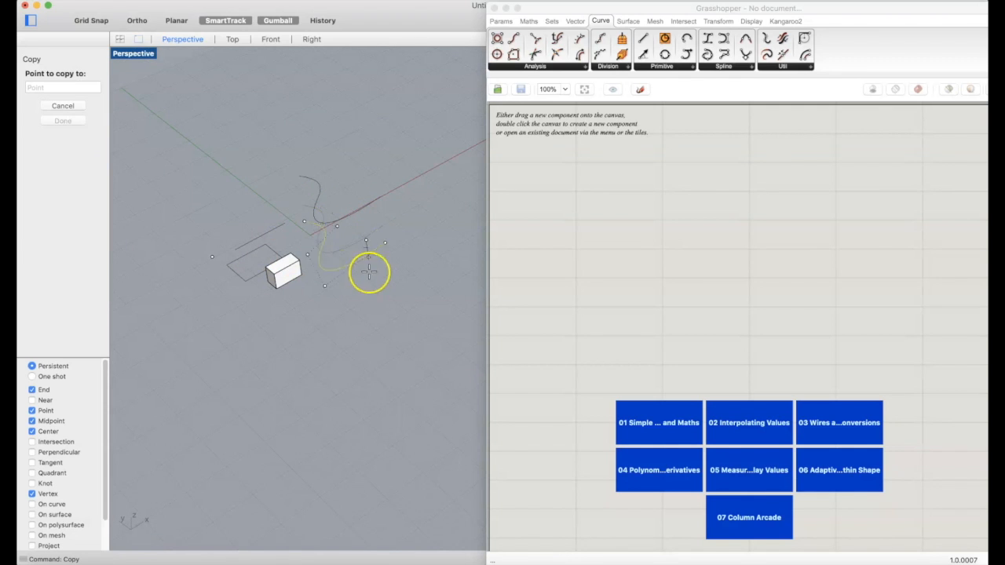
left_click(259, 222)
right_click(260, 223)
- Loft a surface between the ground-level S-curve and its raised copy, using Normal style and Do not simplify
left_click_drag(423, 324, 348, 179)
left_click(377, 364)
right_click_drag(379, 361, 377, 328)
left_click_drag(388, 327, 344, 205)
type("l")
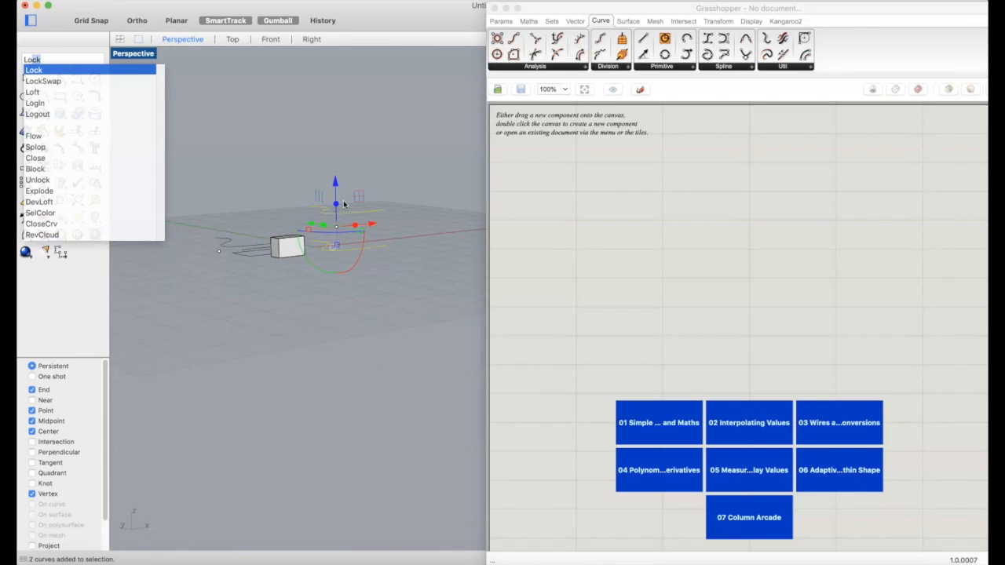
type("oft")
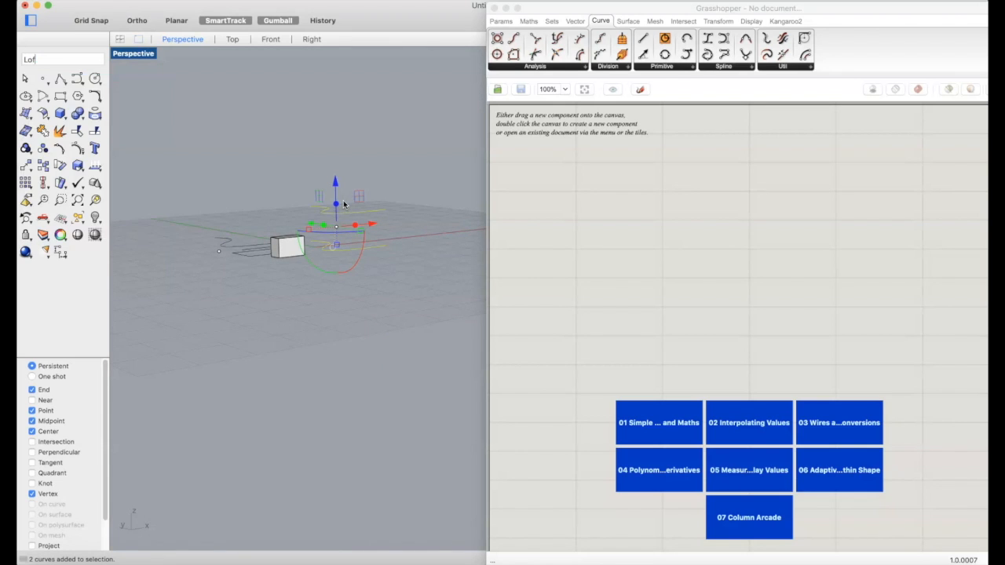
key("Return")
left_click(426, 390)
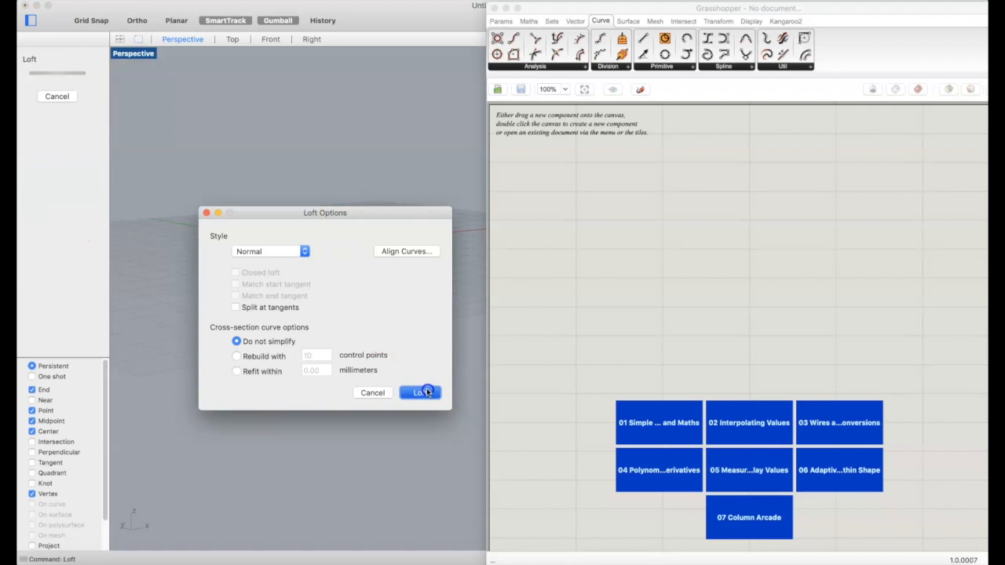
left_click(343, 294)
- Look through Rhino's mesh tools and the commands whose names contain "mesh"
mouse_move(335, 330)
right_mouse_down()
mouse_move(352, 345)
mouse_move(340, 326)
right_mouse_up()
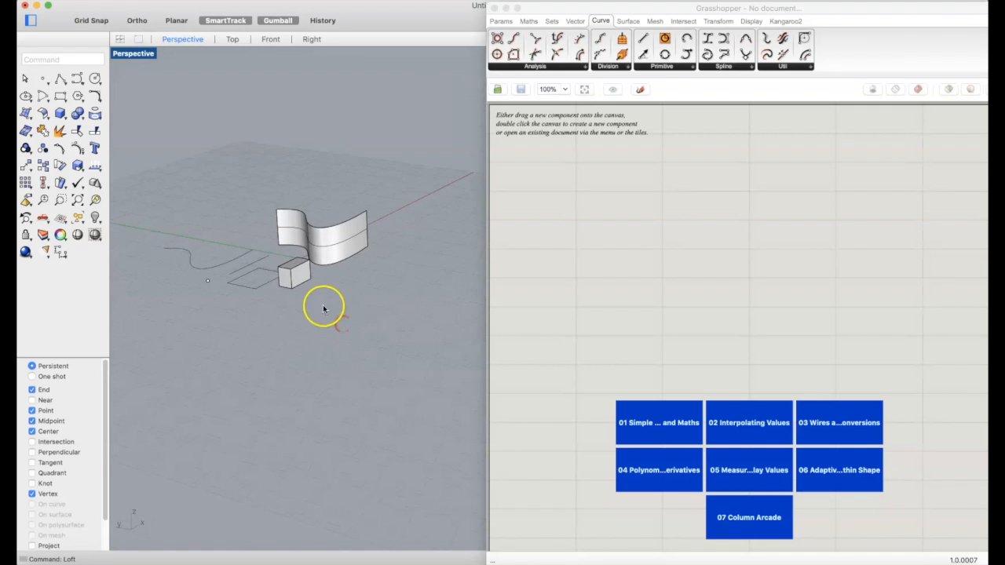
scroll(324, 308, "down", 3)
right_click_drag(292, 246, 290, 267)
right_click_drag(280, 287, 325, 285)
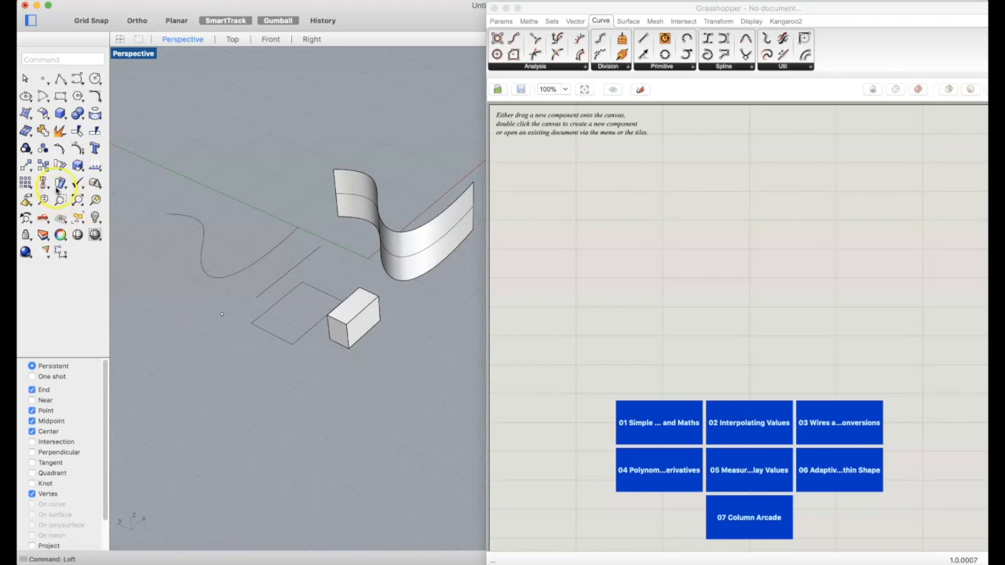
left_click(29, 132)
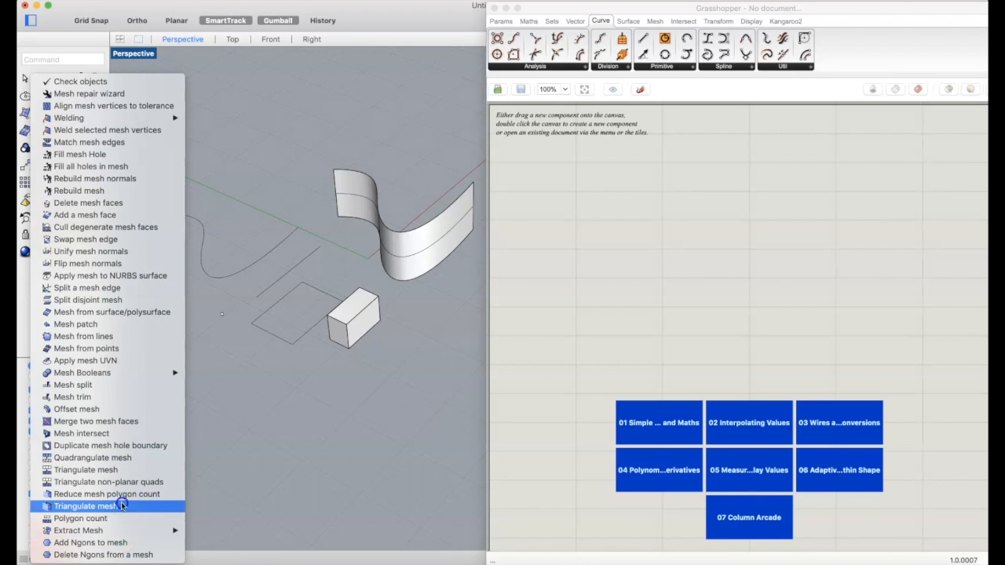
left_click(285, 443)
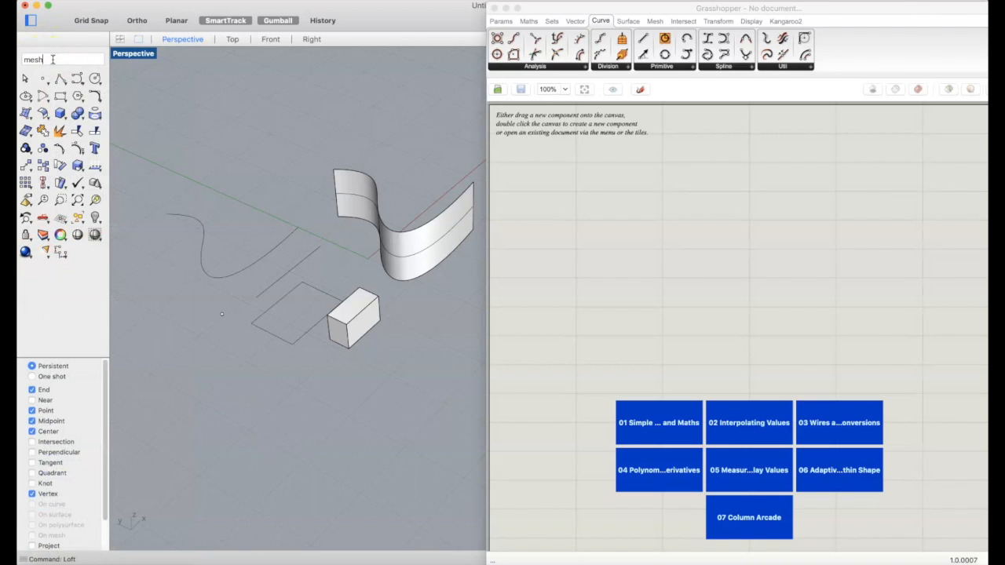
scroll(95, 139, "down", 5)
scroll(95, 140, "down", 3)
scroll(95, 140, "up", 6)
scroll(95, 139, "up", 5)
left_click(108, 134)
- Create a polygon mesh torus next to the lofted surface, picking its centre and both diameters freehand
left_click(292, 0)
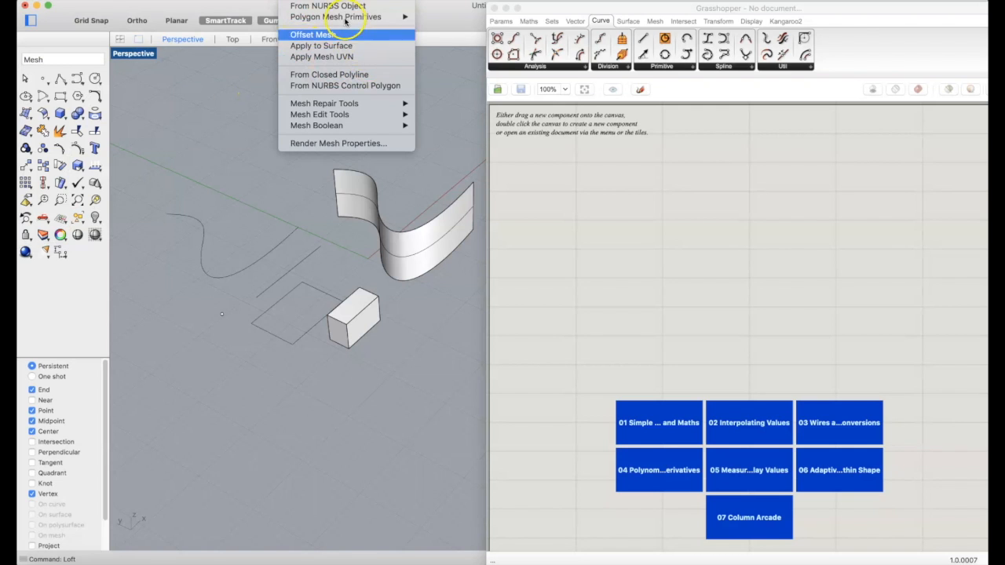
mouse_move(346, 16)
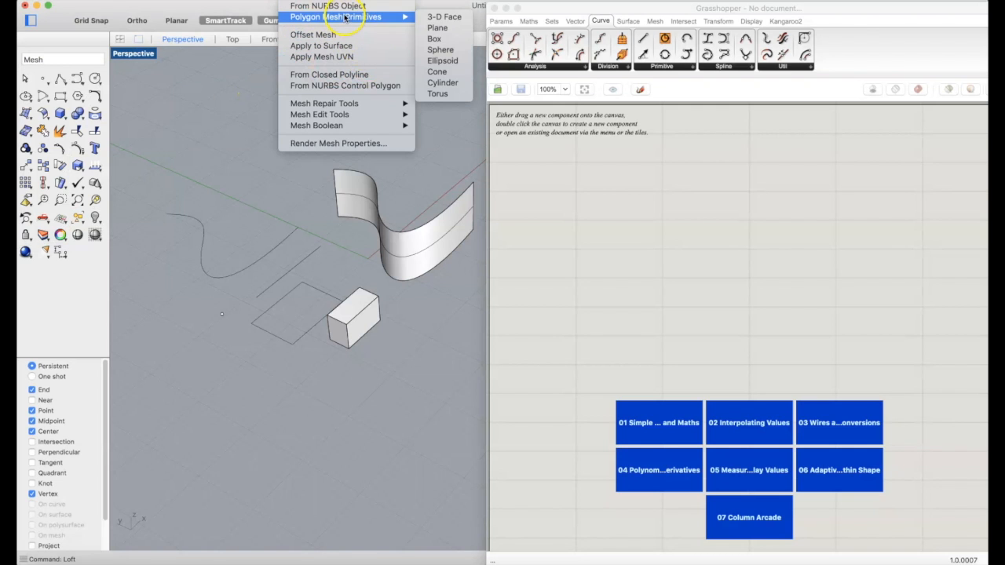
left_click(440, 94)
left_click(256, 157)
left_click(292, 183)
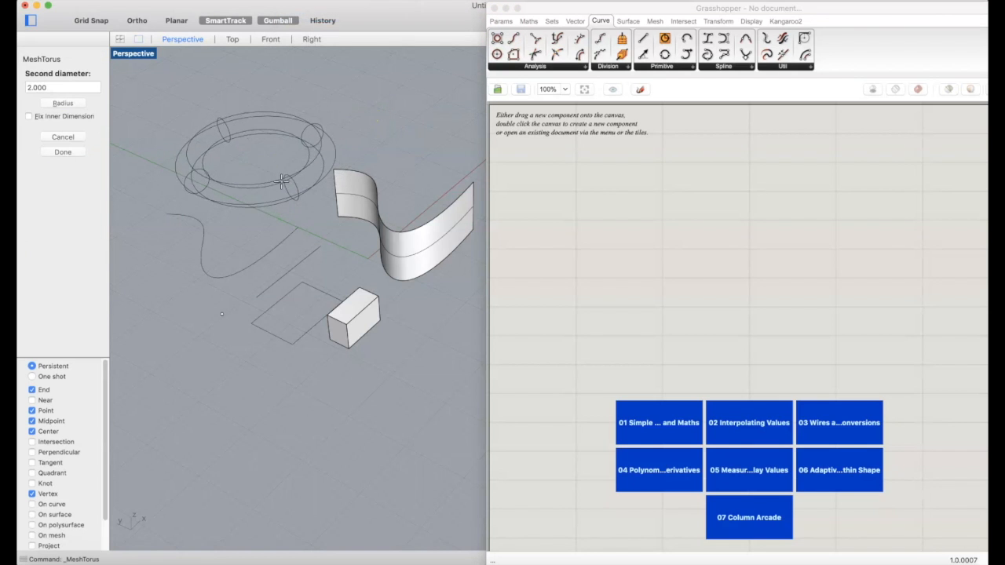
left_click(281, 180)
right_click_drag(360, 138, 362, 156)
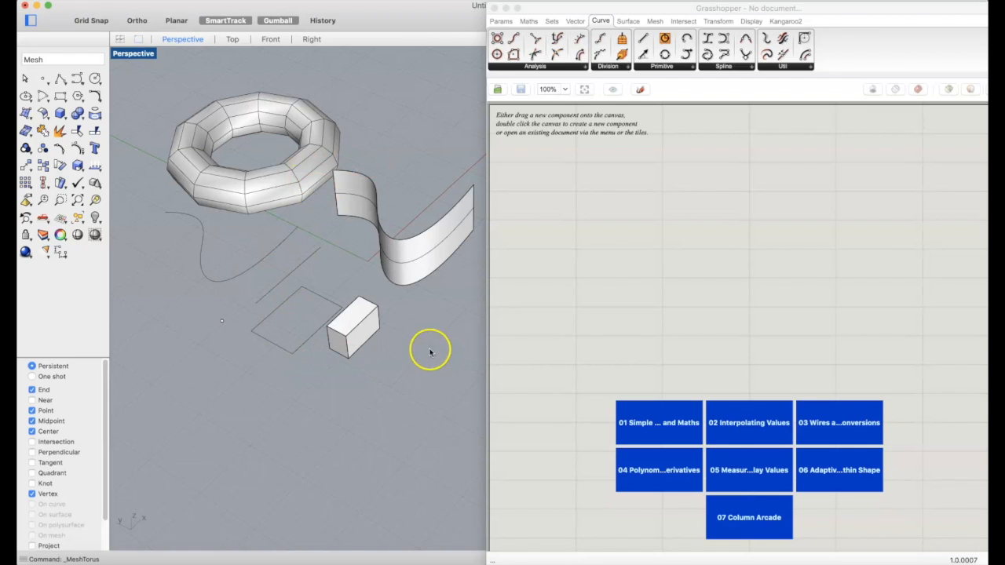
- Select the lofted surface and the mesh torus in turn to compare a NURBS surface with a mesh
left_click(358, 204)
left_click(354, 171)
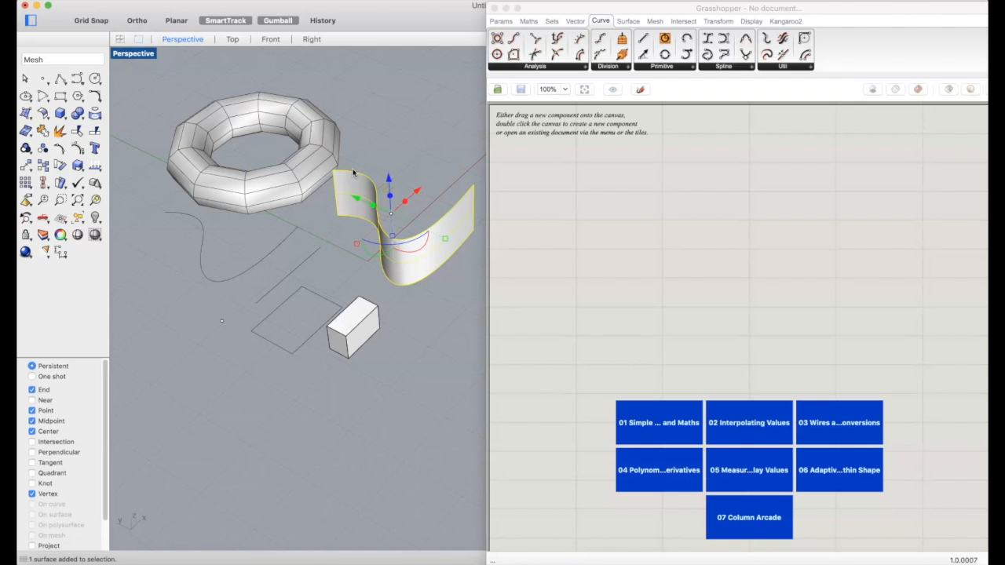
left_click(333, 241)
right_click_drag(333, 241, 263, 219)
left_click(239, 222)
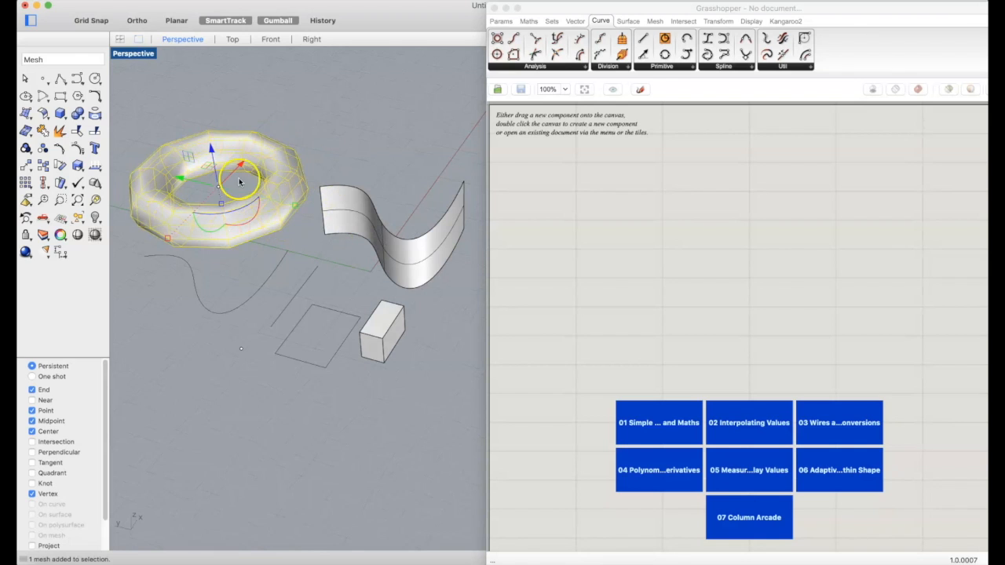
left_click(338, 152)
left_click(286, 168)
left_click(324, 90)
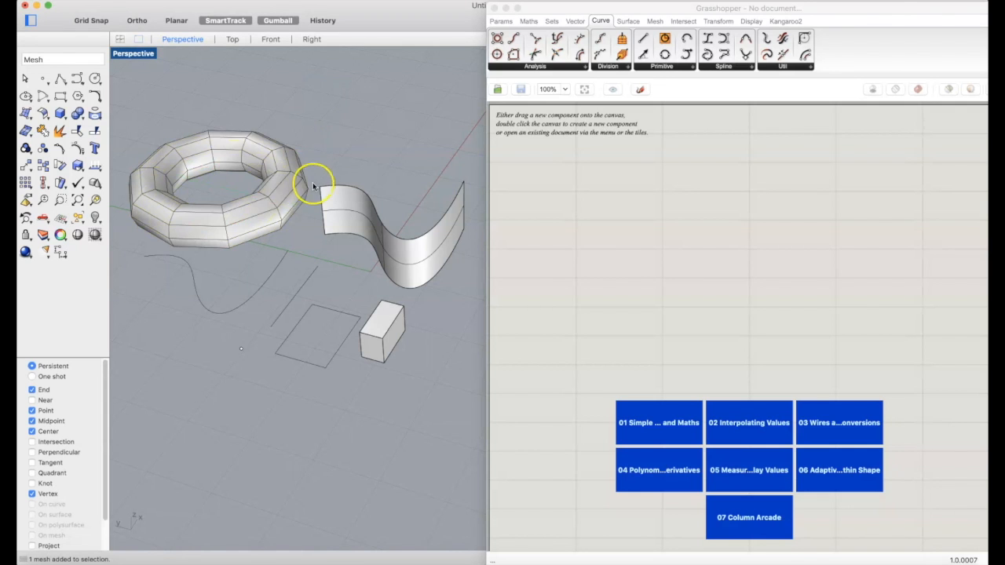
- Select the free-standing S-curve, the straight line and the rectangle in turn to examine them as curve objects
left_click(239, 223)
left_click(235, 269)
right_click_drag(235, 269, 287, 280)
left_click(255, 277)
left_click_drag(224, 296, 168, 243)
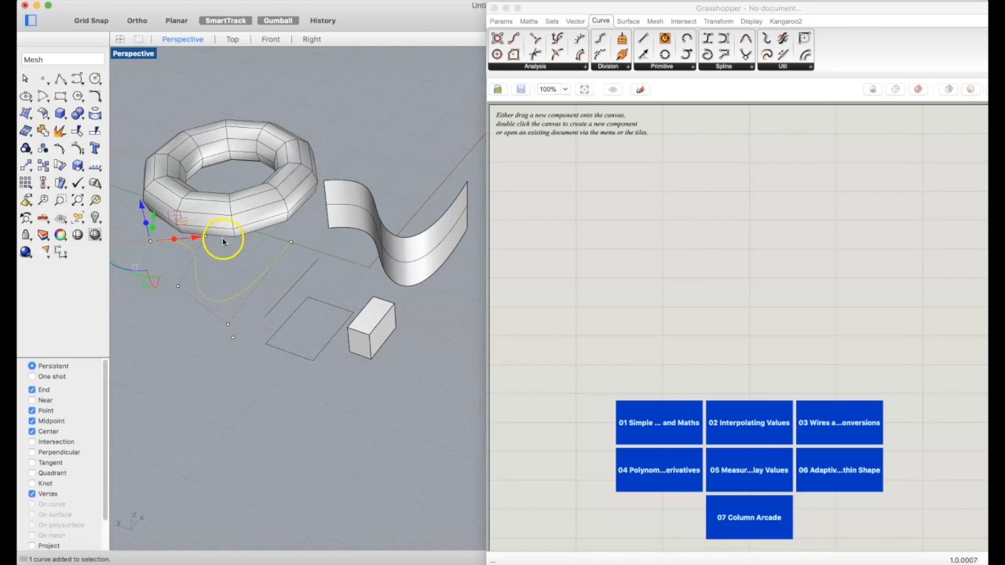
left_click_drag(288, 243, 288, 295)
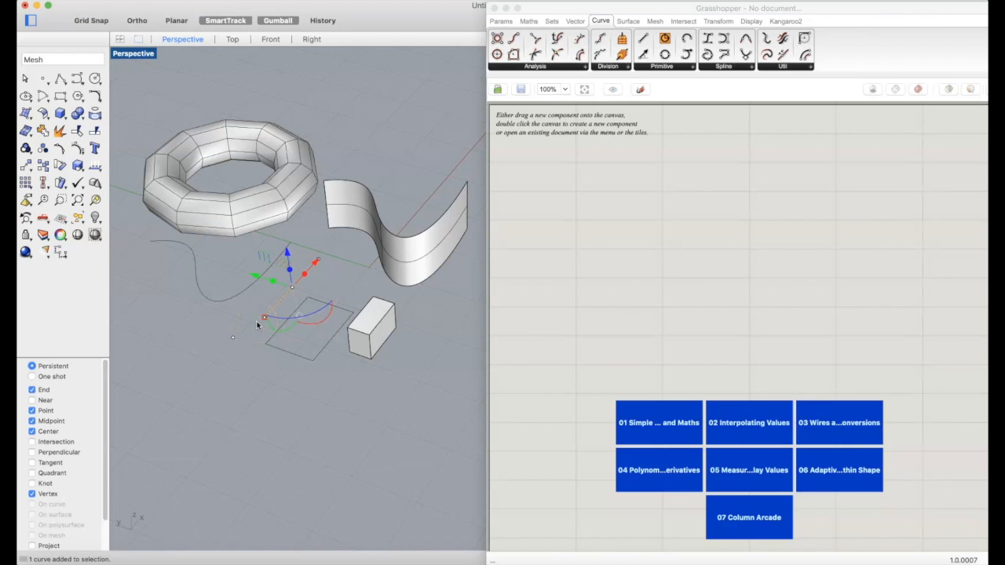
left_click(291, 423)
left_click(314, 360)
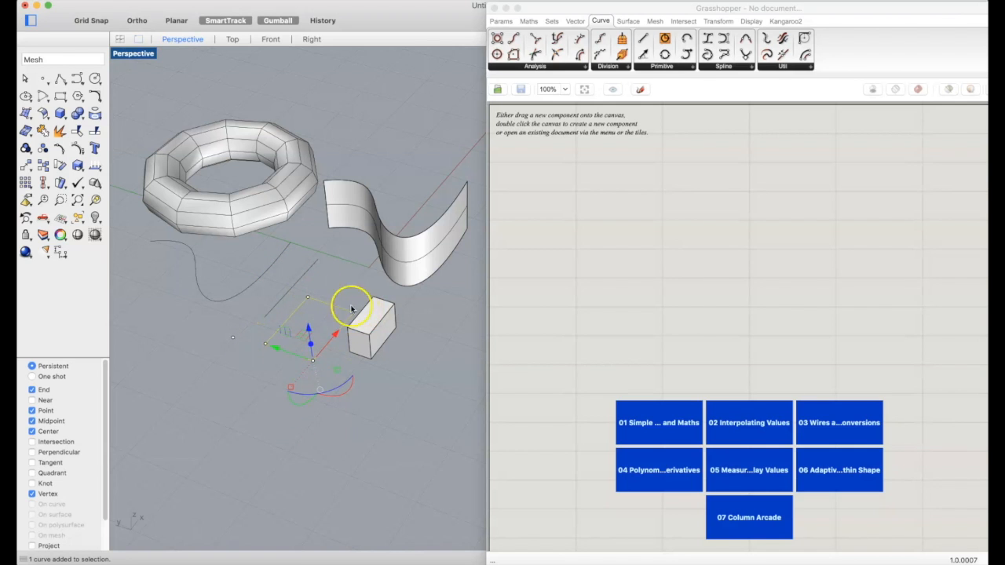
- Select the rectangle again and examine its corner points up close
left_click(346, 303)
scroll(312, 360, "up", 2)
scroll(313, 360, "up", 2)
left_click(313, 361)
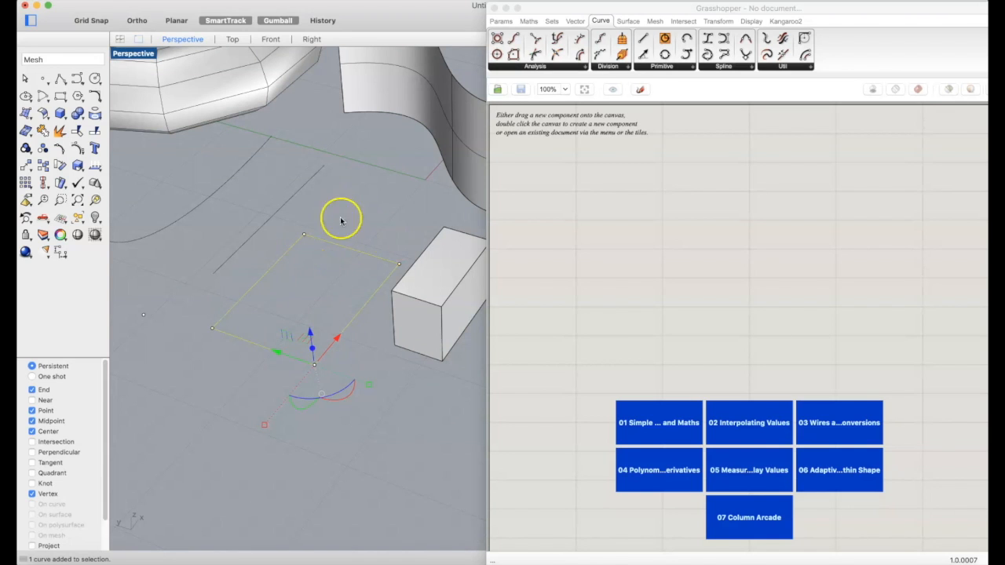
scroll(296, 251, "up", 3)
scroll(296, 251, "down", 5)
- Select the free-standing point, the straight line and the box in turn to compare point, curve and solid objects
left_click(175, 295)
left_click(198, 335)
left_click(228, 355)
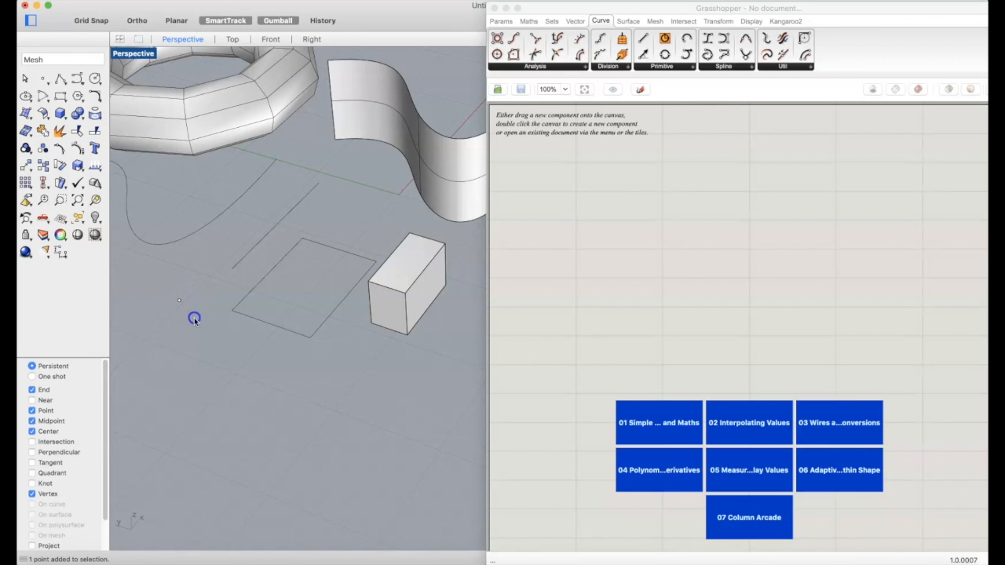
left_click(248, 290)
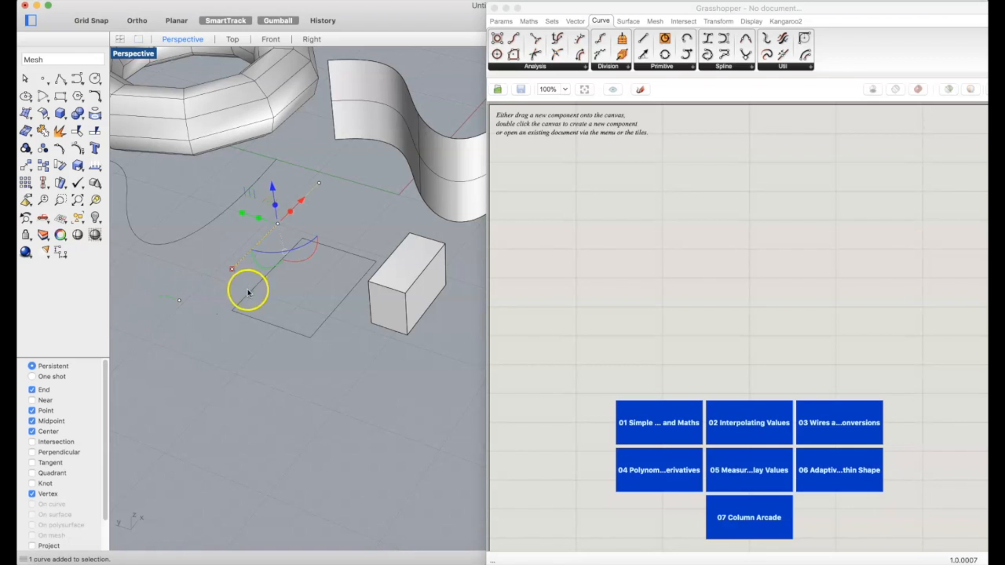
left_click(392, 277)
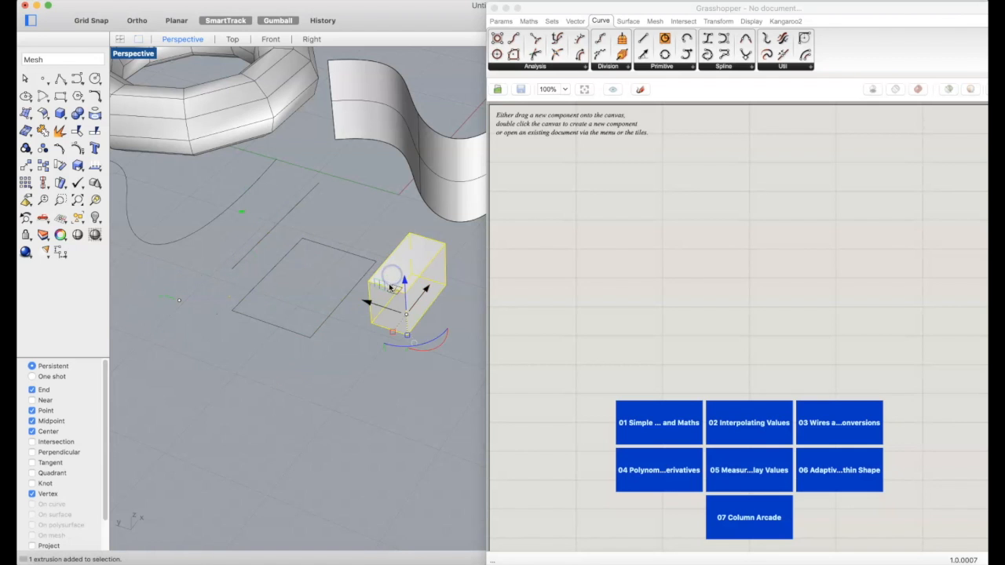
scroll(389, 283, "up", 6)
scroll(389, 283, "down", 12)
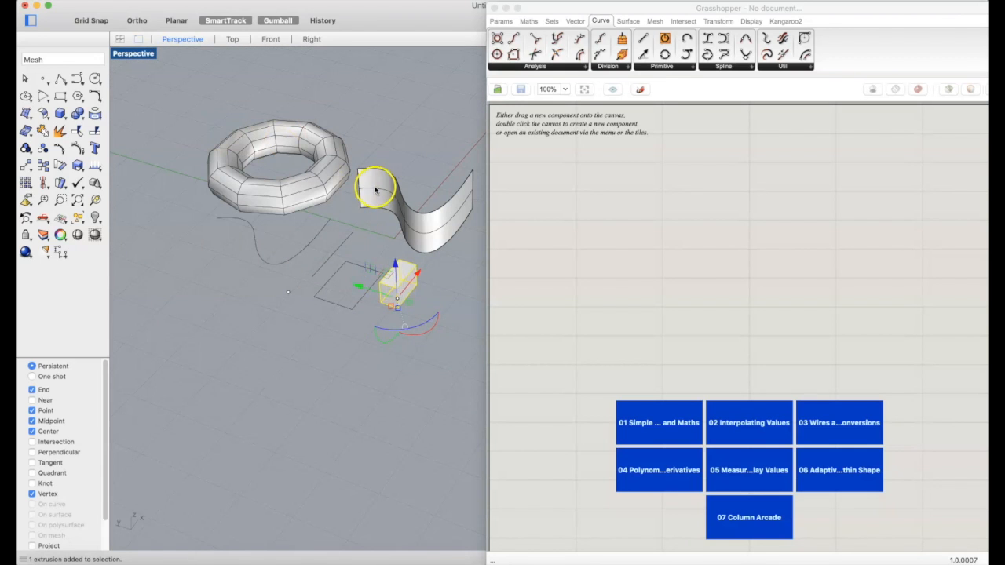
- Examine the box up close and select the lofted surface alongside it to compare a closed solid with an open surface
scroll(408, 283, "up", 2)
scroll(436, 280, "up", 6)
left_click(437, 281)
right_click_drag(436, 280, 425, 304)
left_click(305, 281)
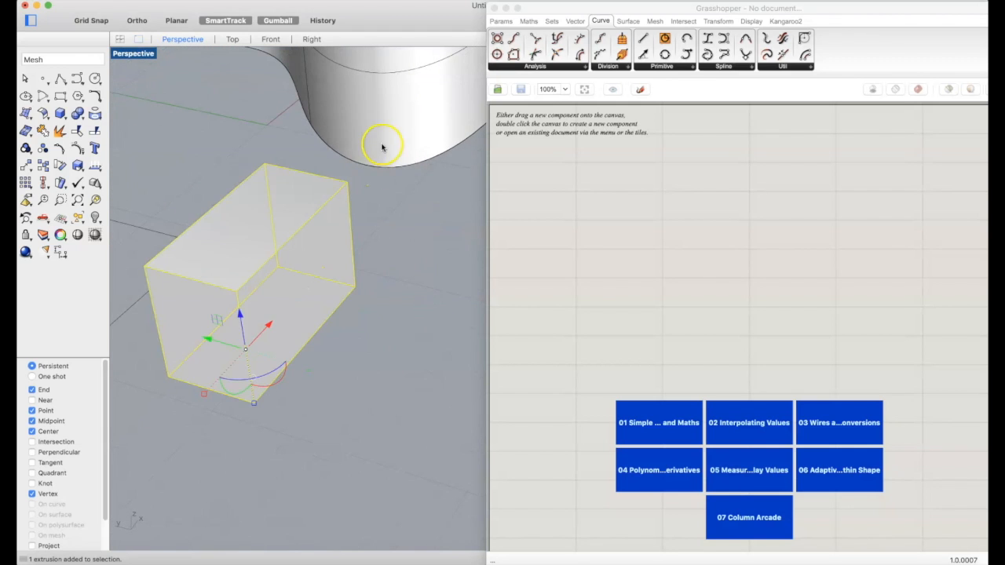
scroll(388, 202, "down", 6)
scroll(360, 227, "up", 4)
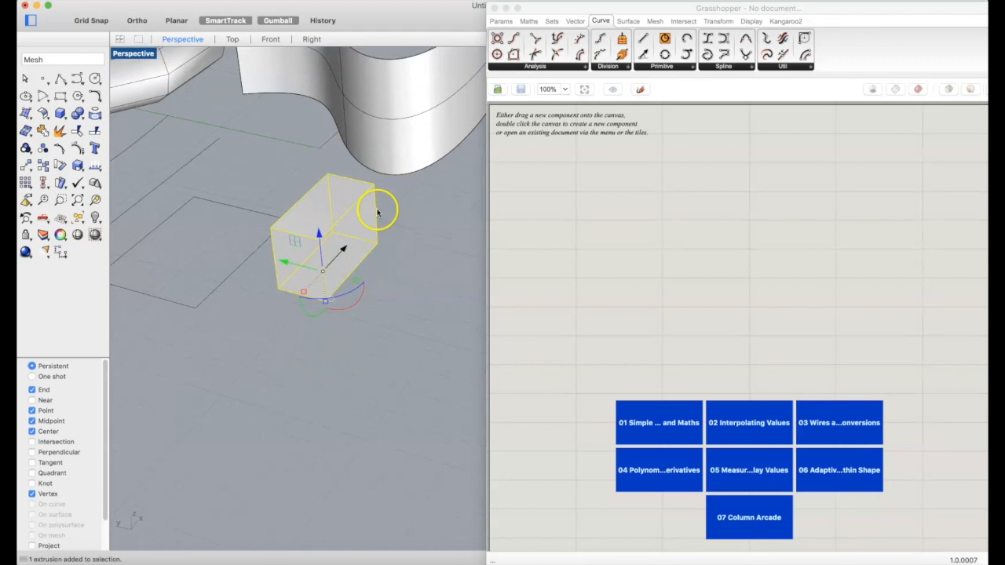
left_click(379, 130)
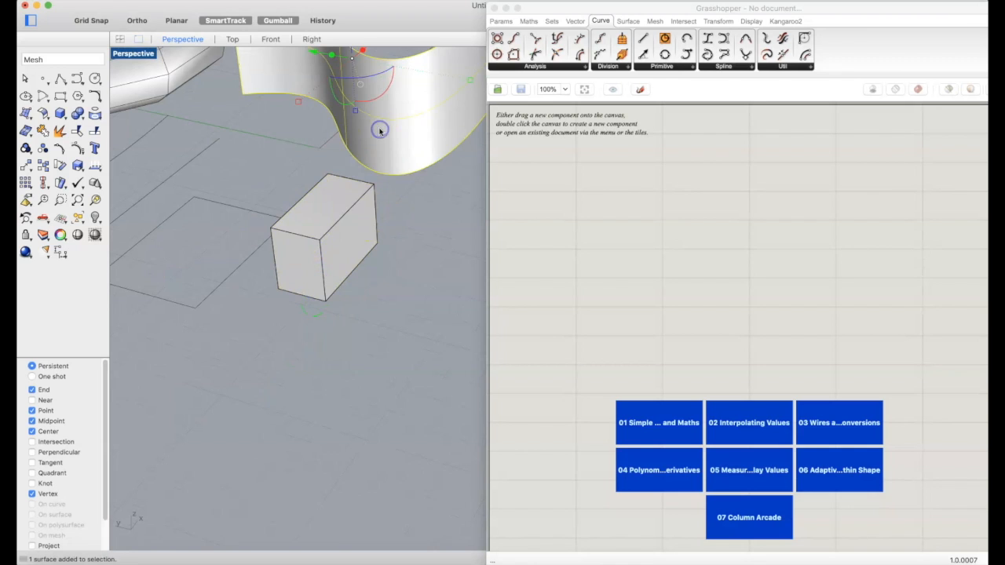
left_click(311, 214)
left_click(376, 298)
scroll(376, 299, "up", 4)
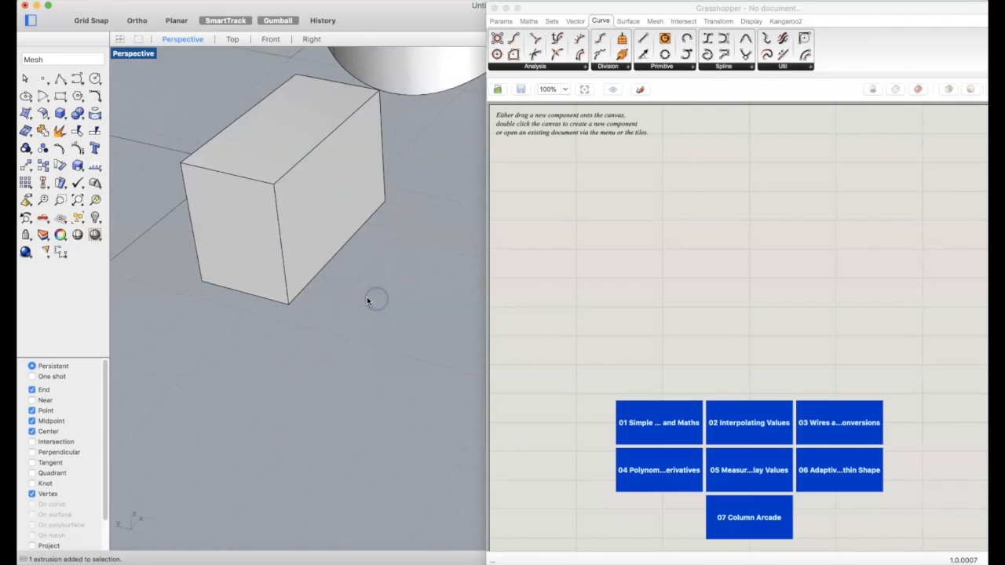
scroll(367, 299, "down", 8)
right_click_drag(367, 301, 355, 321)
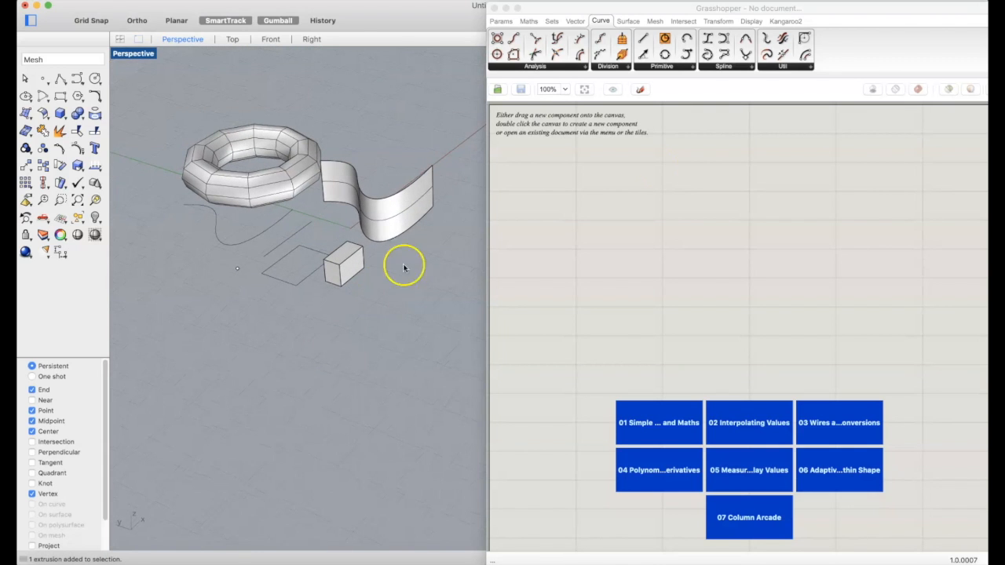
- Look through Grasshopper's geometry parameter types and select all the objects in Rhino to relate them to those types
left_click(660, 169)
left_click(502, 22)
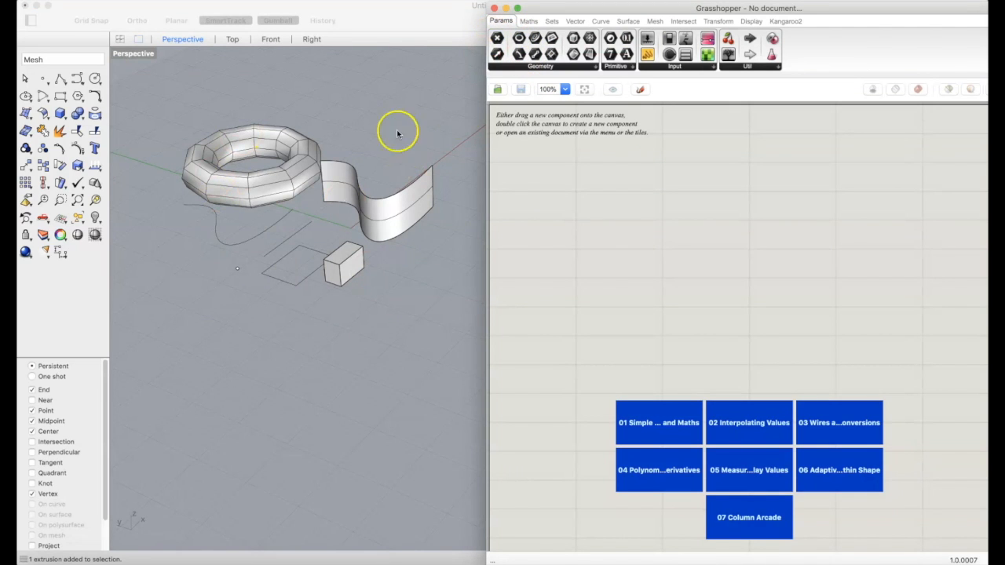
left_click(547, 66)
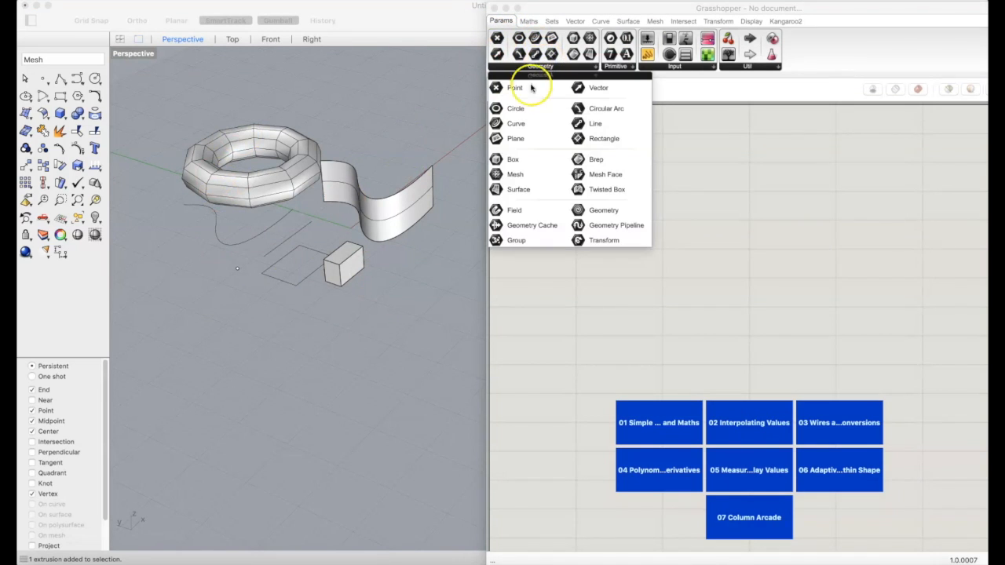
left_click(267, 94)
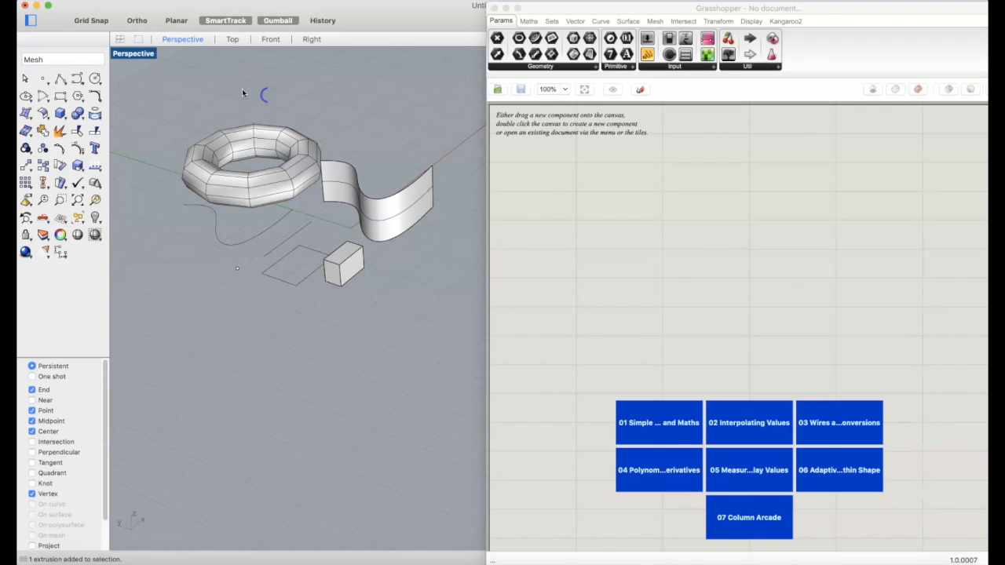
left_click_drag(171, 103, 487, 362)
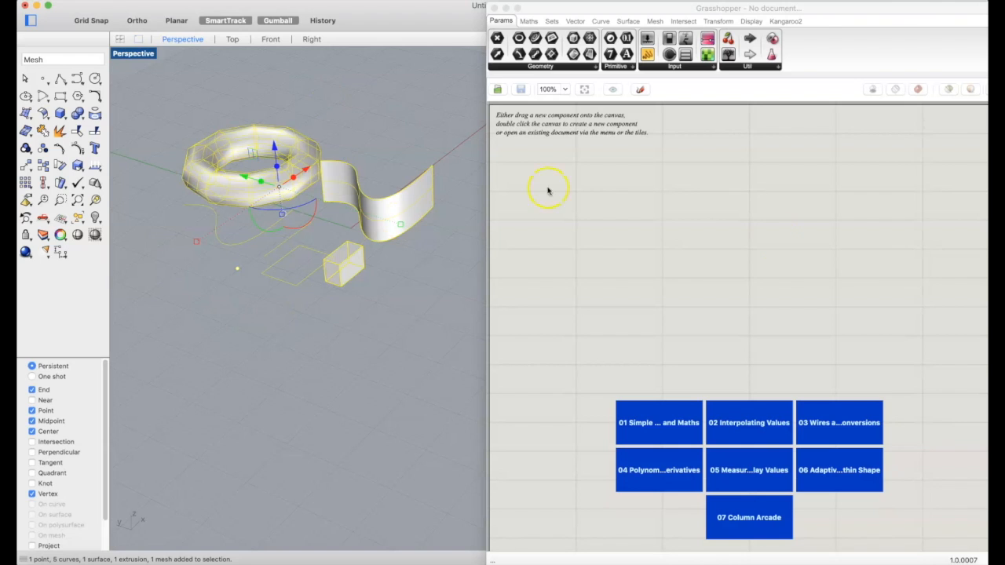
left_click(816, 236)
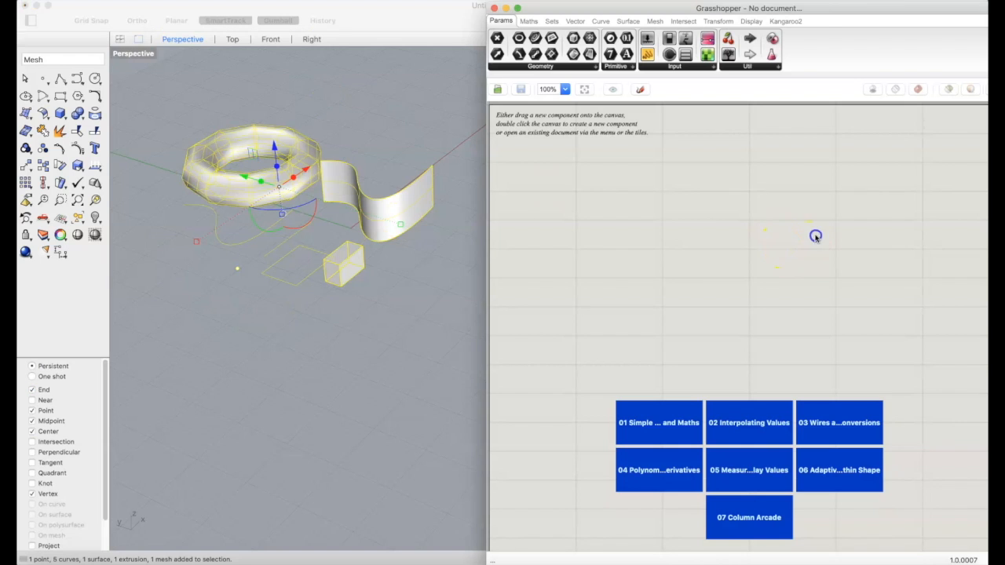
- Place a Point parameter on the Grasshopper canvas and clear the selection in Rhino
left_click(497, 38)
left_click(539, 185)
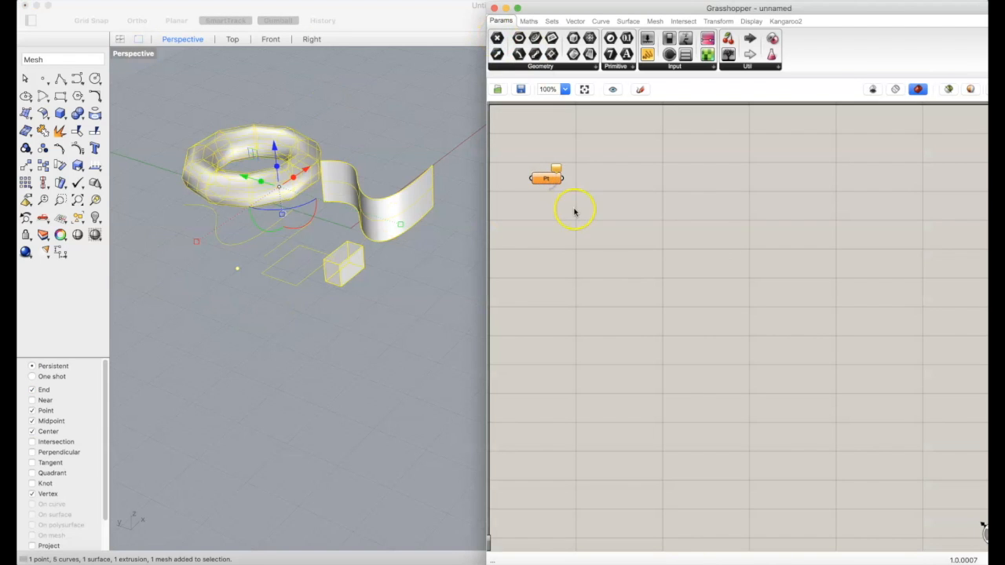
left_click(393, 119)
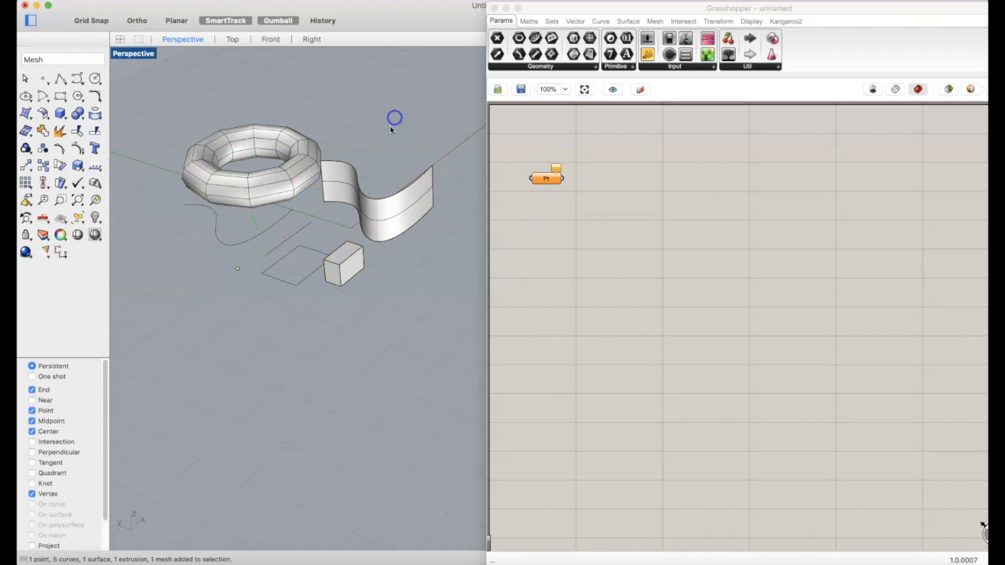
- Look over the empty Point parameter's options and description, examining the component up close
left_click(544, 183)
right_click(545, 183)
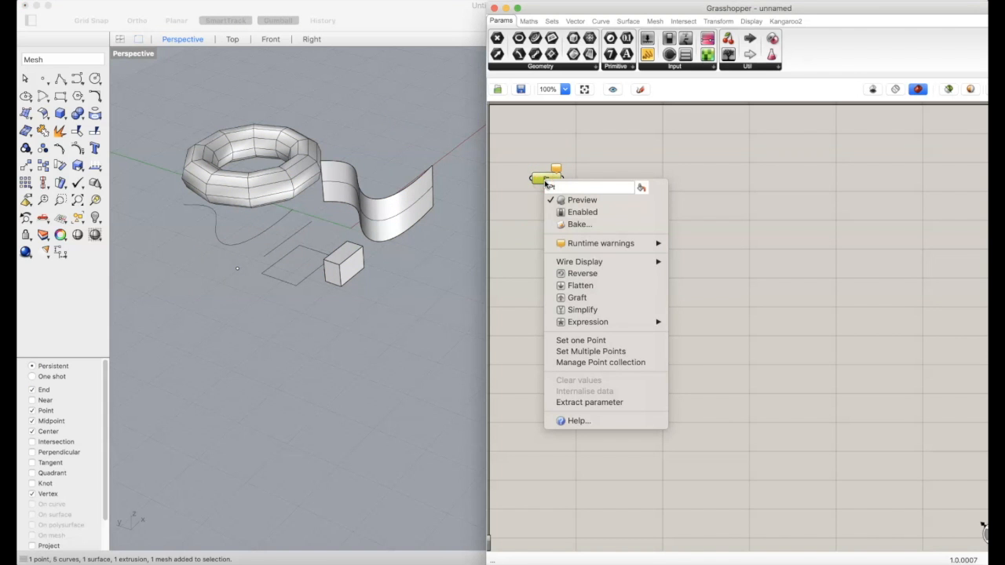
left_click(611, 107)
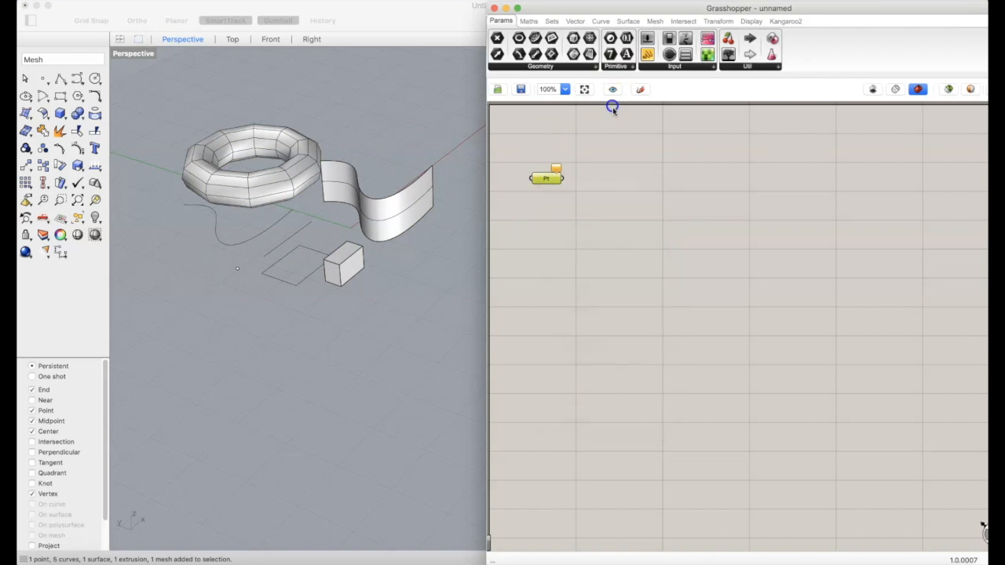
scroll(537, 162, "up", 4)
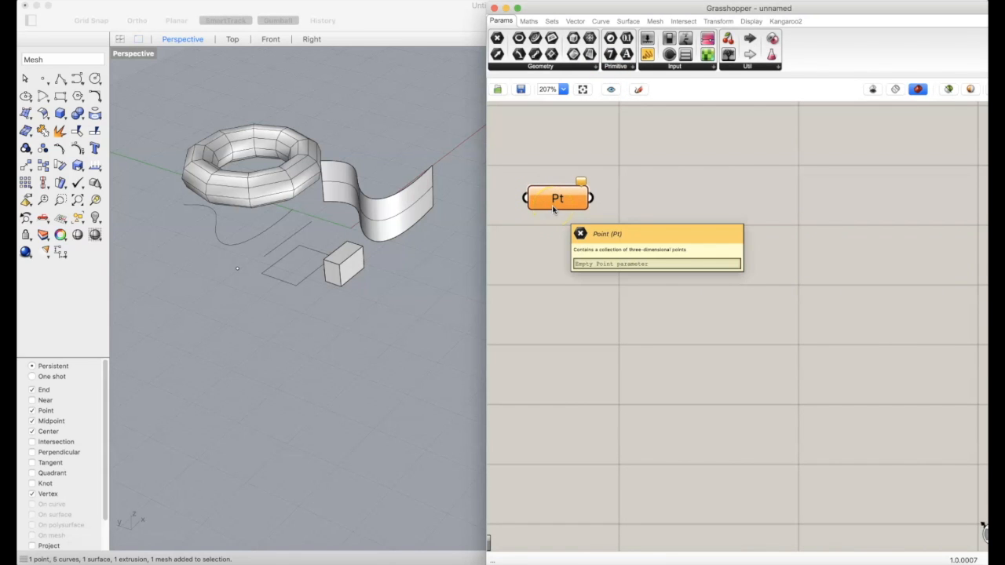
scroll(555, 205, "up", 5)
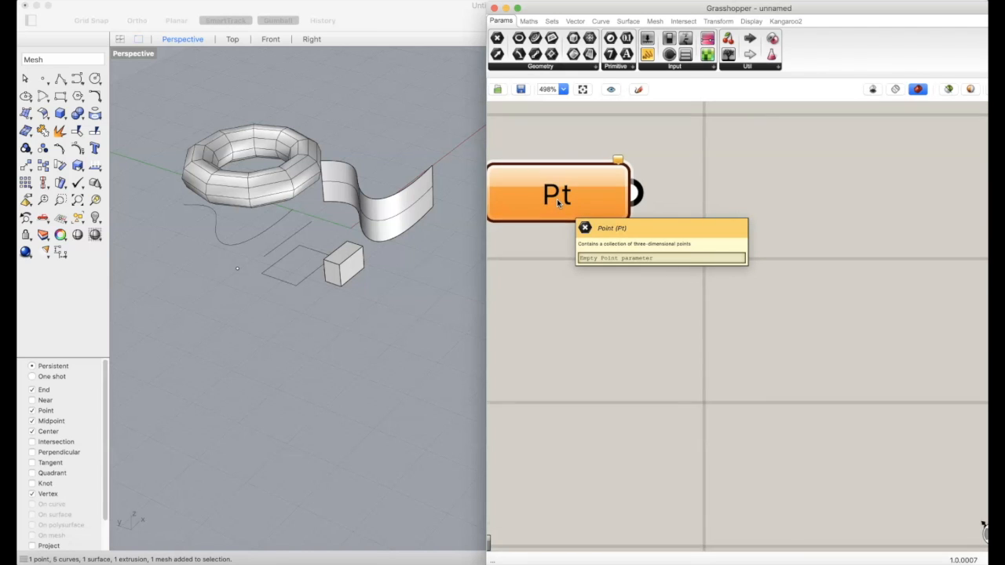
scroll(557, 198, "down", 2)
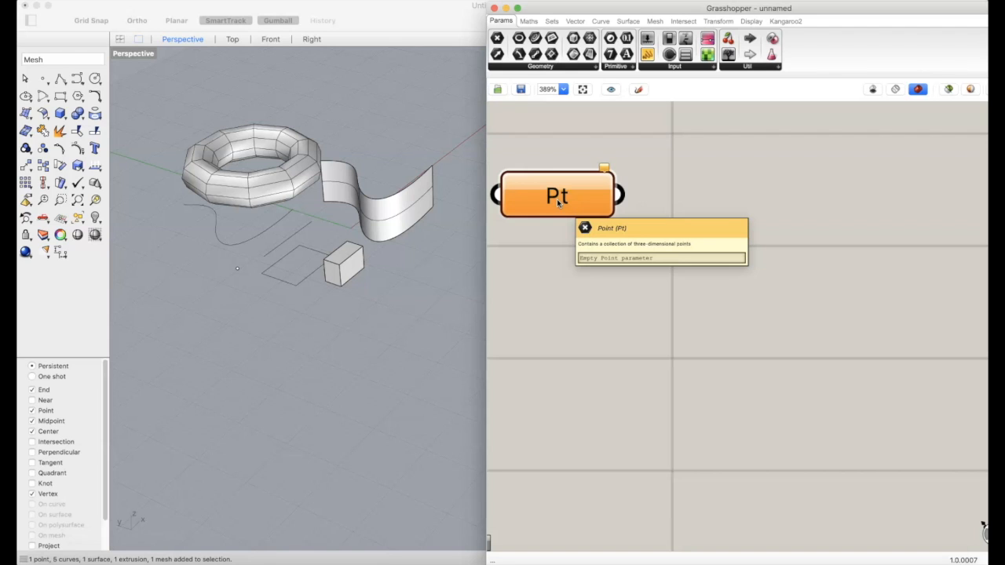
right_click_drag(556, 199, 660, 197)
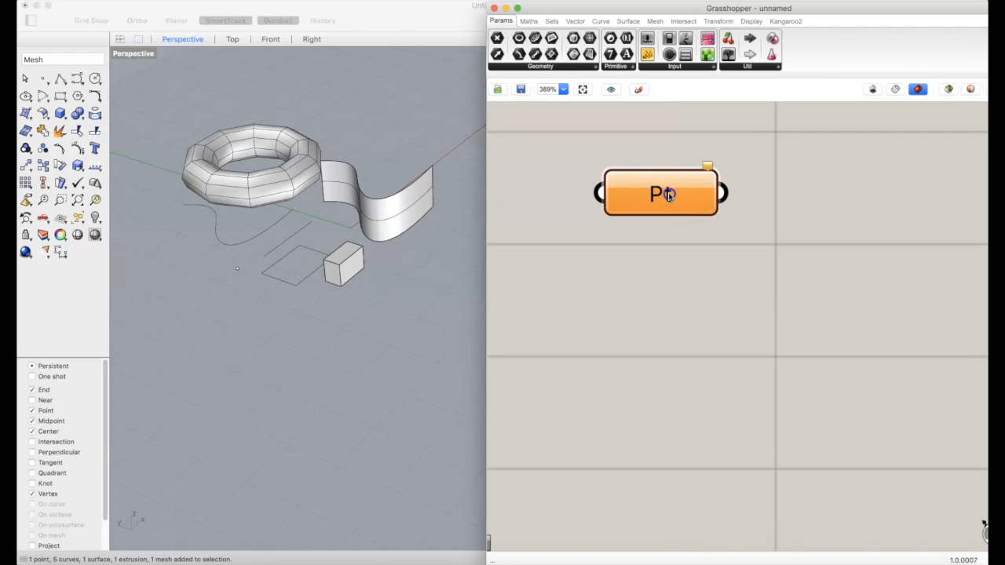
- Reference the free-standing Rhino point in the Point parameter with Set one Point and inspect its preview
right_click(665, 196)
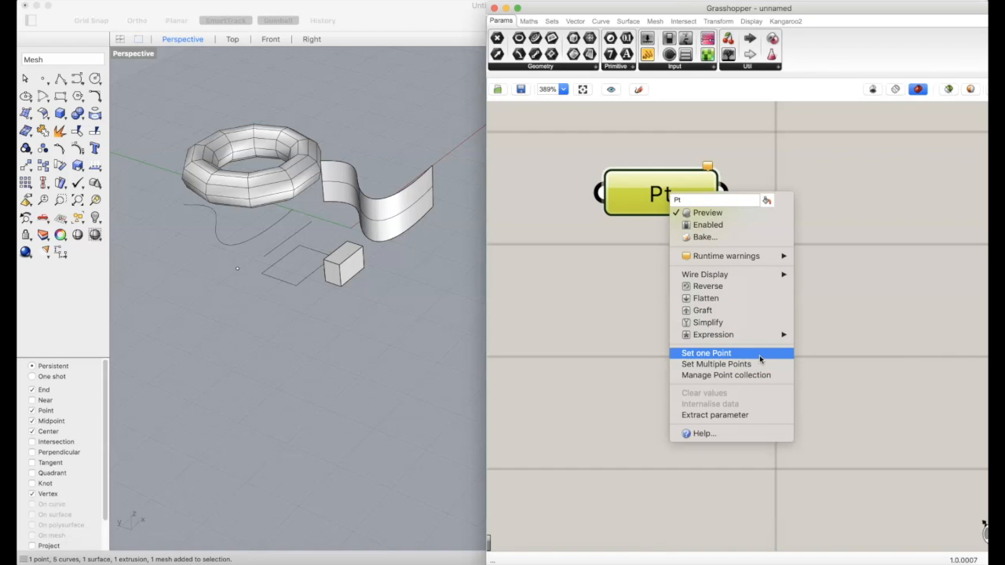
left_click(759, 354)
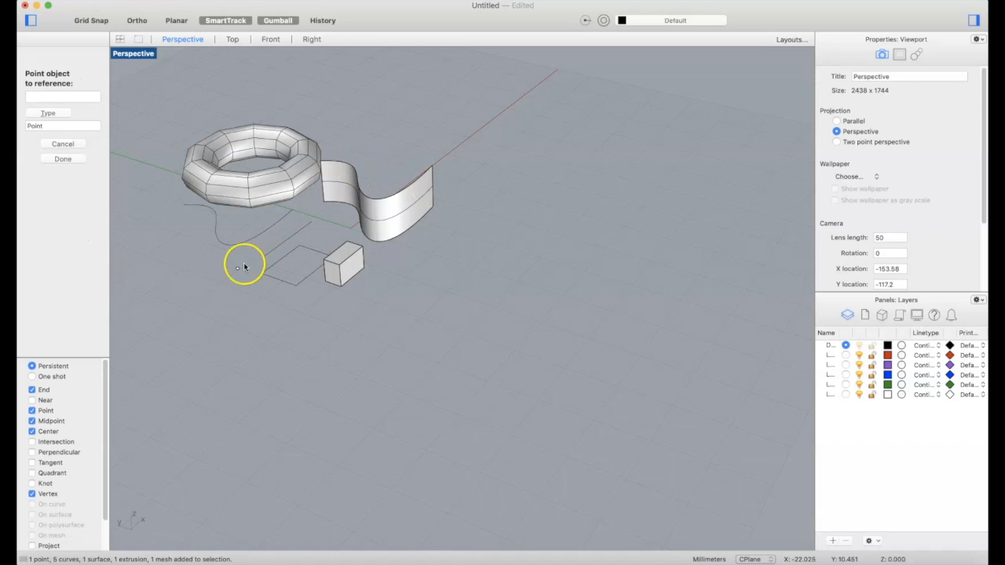
left_click(237, 270)
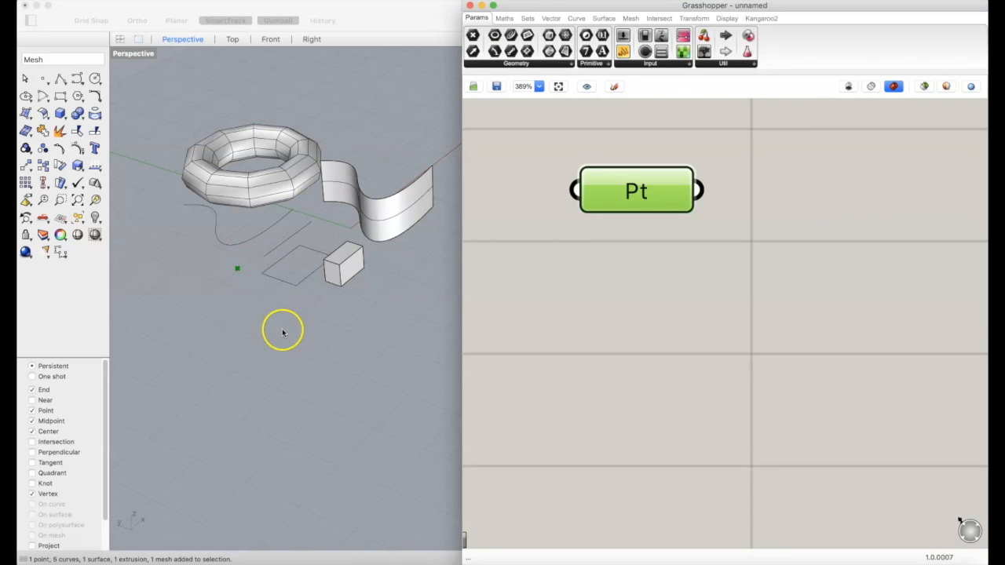
scroll(216, 275, "up", 10)
scroll(172, 182, "up", 10)
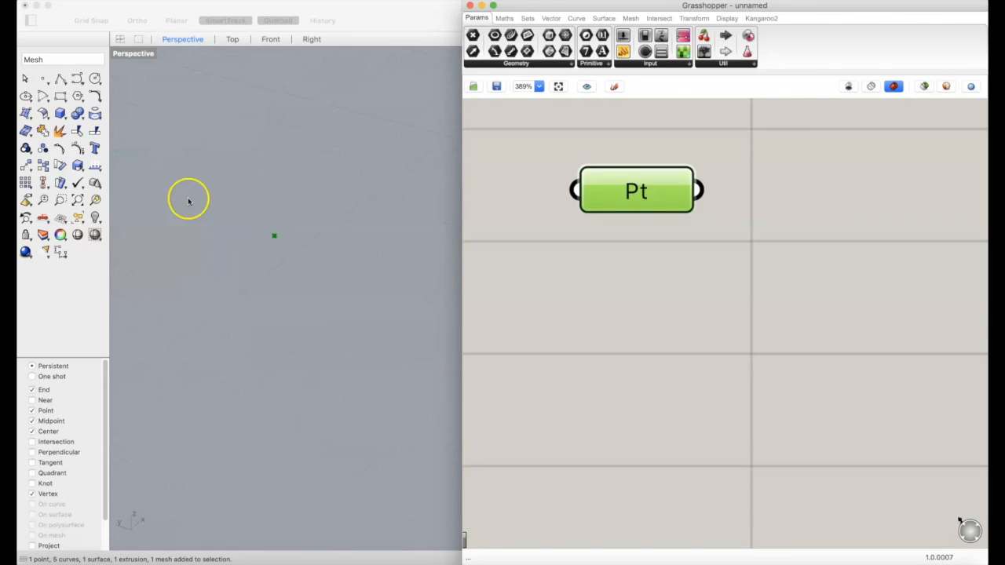
scroll(243, 295, "down", 8)
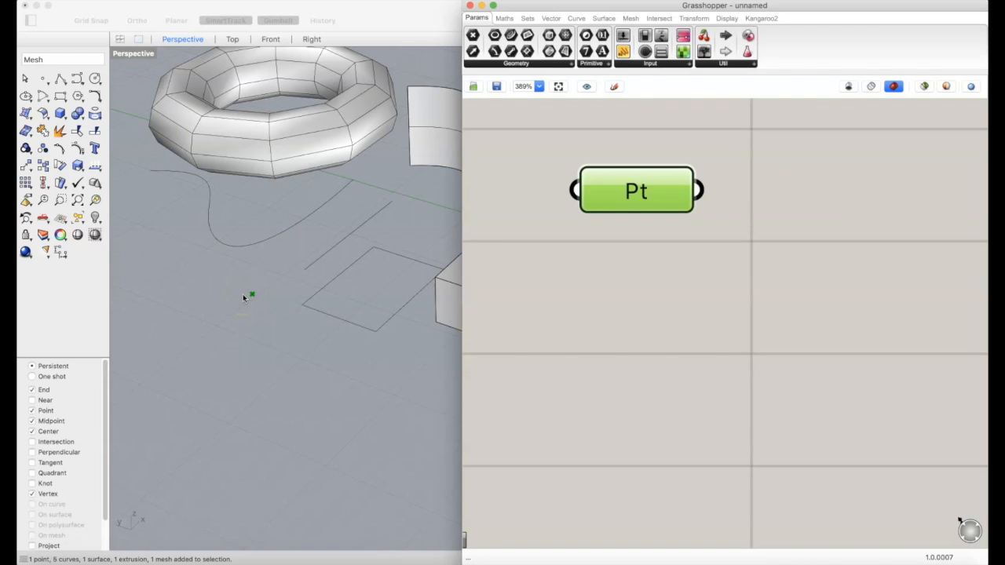
- Move the referenced Rhino point freehand to several new positions near the S-curve, then deselect it and the Point parameter
left_click(243, 295)
left_click_drag(241, 298, 262, 323)
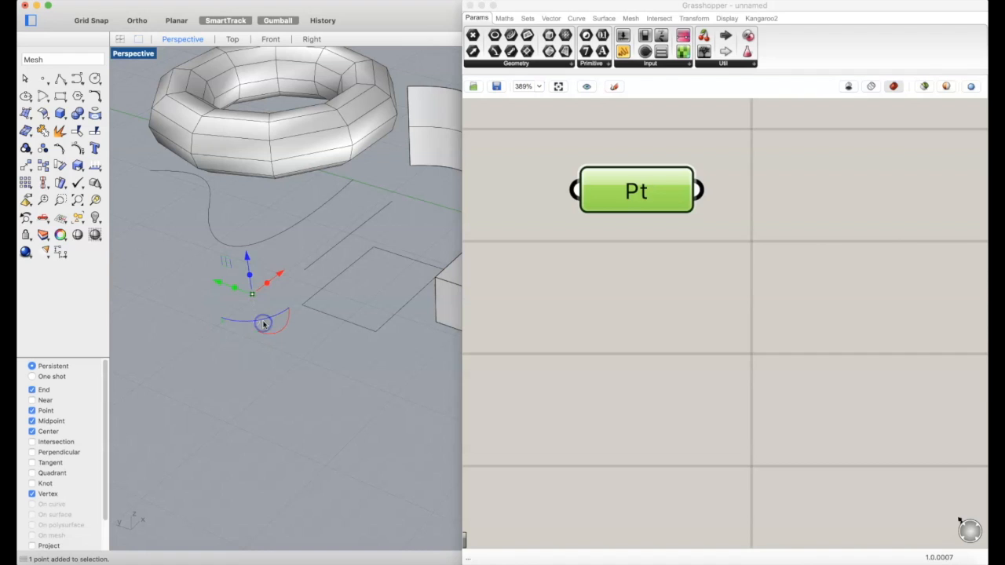
left_click_drag(280, 280, 207, 392)
left_click(221, 462)
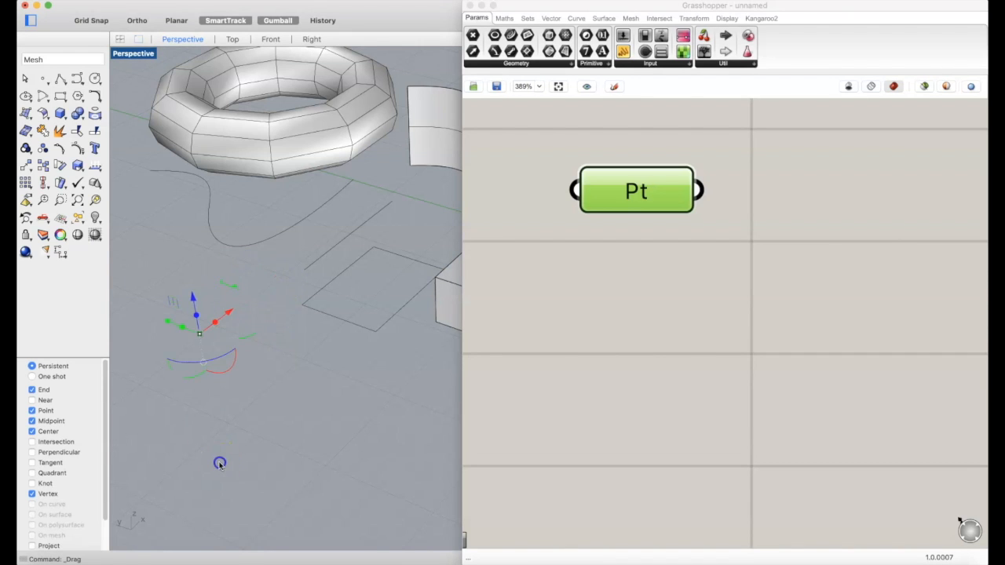
left_click_drag(186, 306, 232, 358)
left_click_drag(231, 312, 277, 279)
left_click_drag(225, 289, 194, 269)
left_click(228, 358)
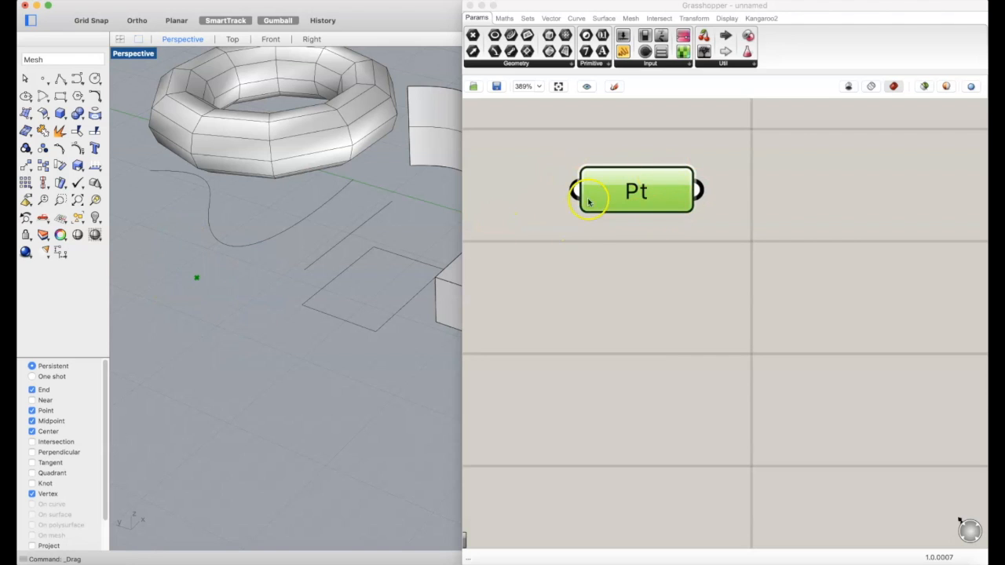
left_click(661, 140)
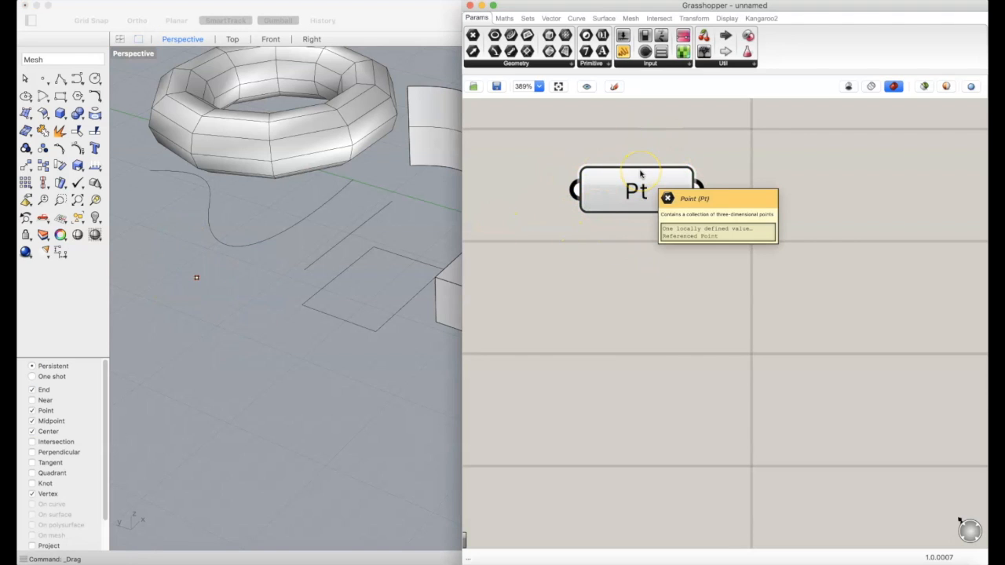
- Place a Panel beside the Point parameter on the canvas, leaving a gap between the two
right_click_drag(668, 161, 643, 176)
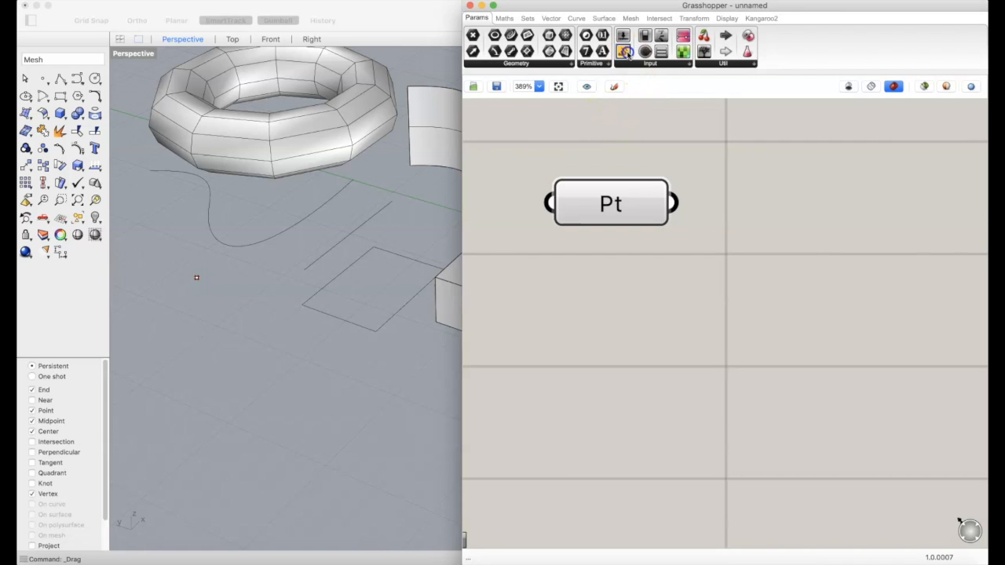
left_click_drag(800, 222, 859, 267)
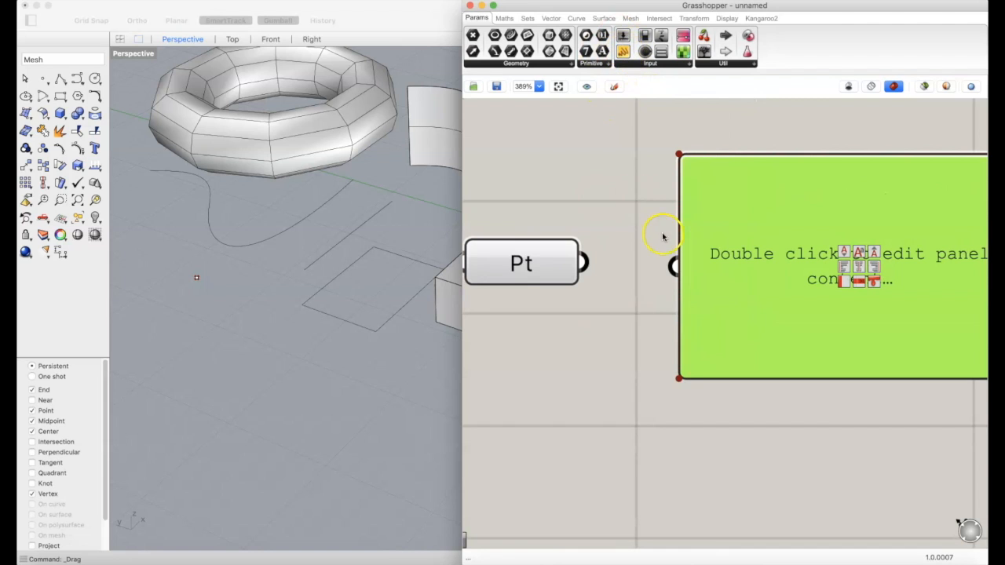
scroll(665, 239, "down", 3)
scroll(665, 240, "up", 1)
left_click_drag(813, 322, 792, 320)
scroll(635, 373, "down", 3)
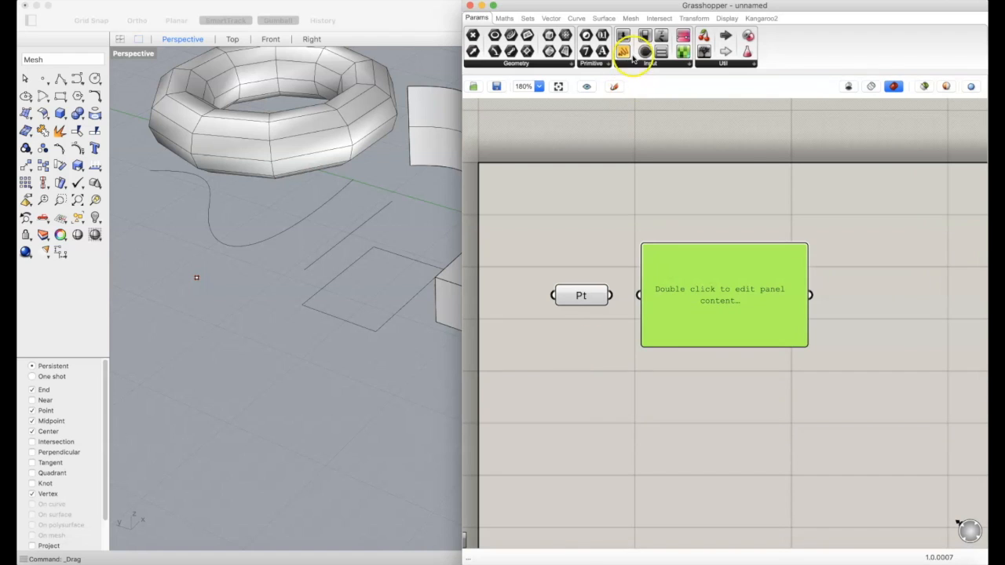
- Add a second Panel above the existing one by searching the components for "panel", and delete it again
left_click_drag(623, 53, 621, 234)
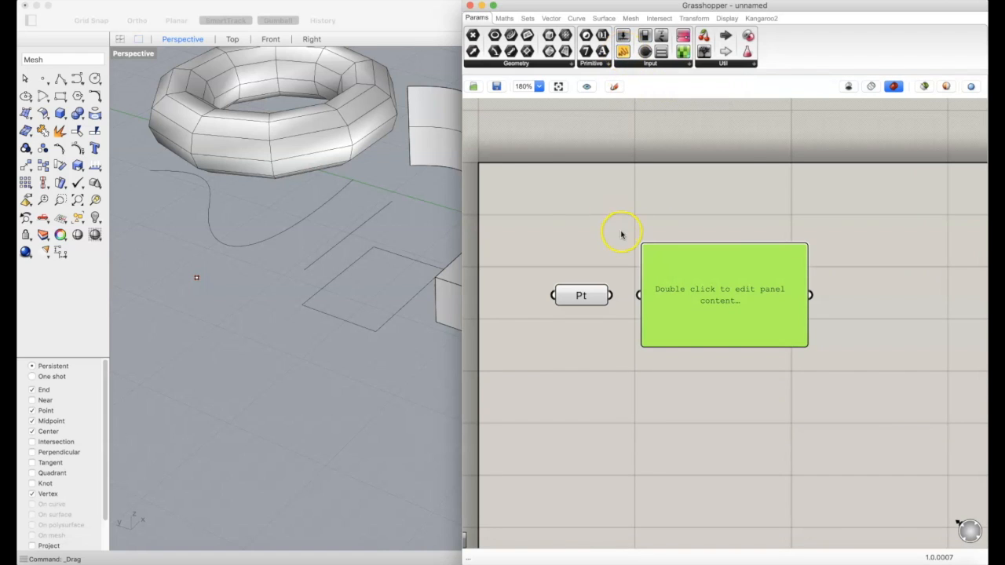
double_click(566, 209)
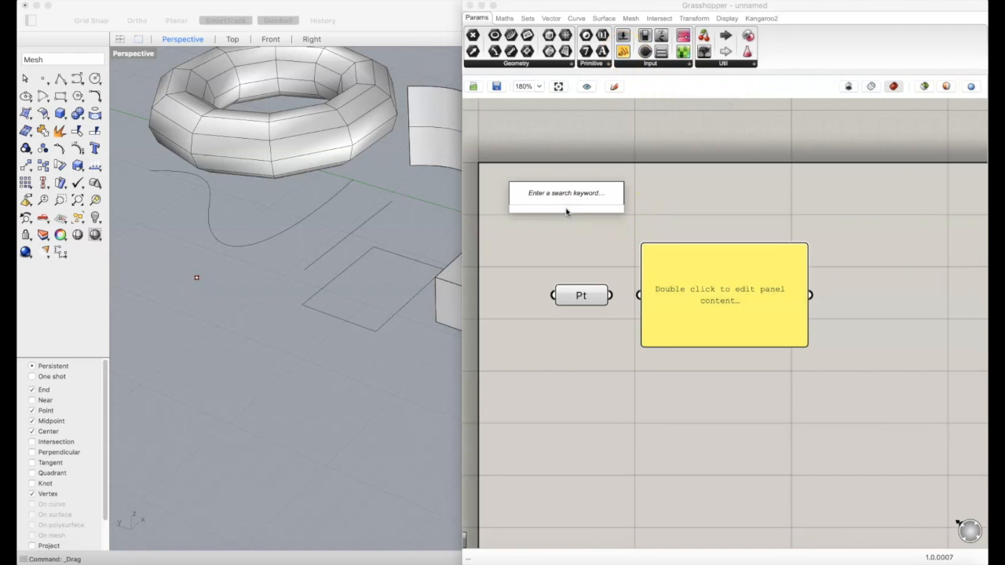
type("panel")
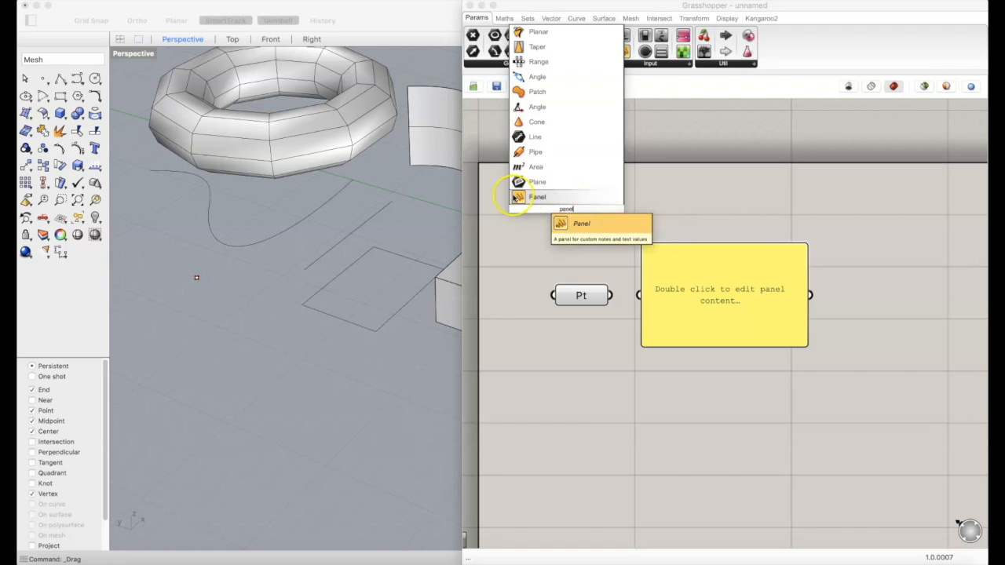
left_click(526, 196)
left_click_drag(519, 234, 670, 200)
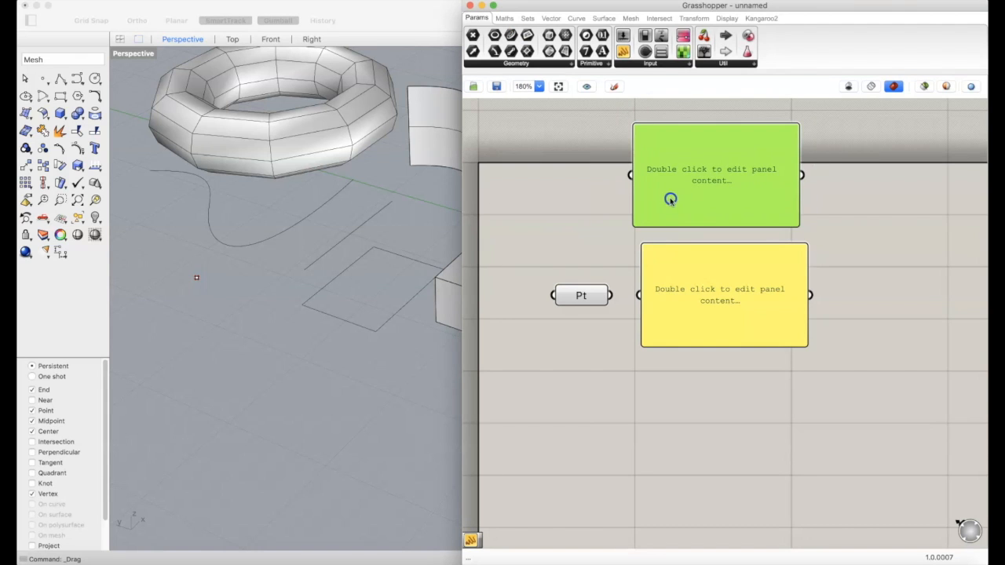
key("Delete")
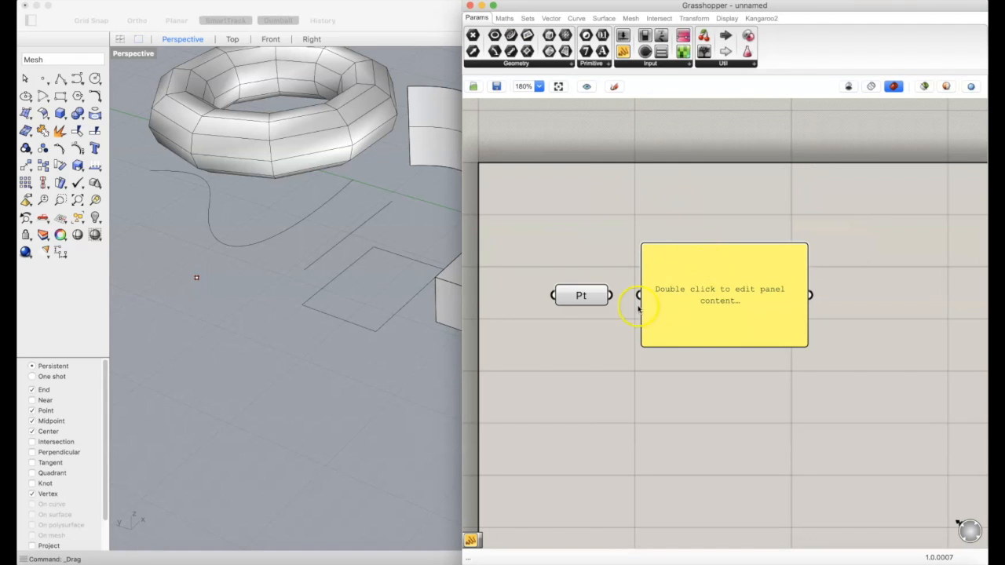
- Wire the Point parameter's output into the Panel, adjusting the spacing between them and reducing the Panel's height
left_click_drag(609, 296, 558, 301)
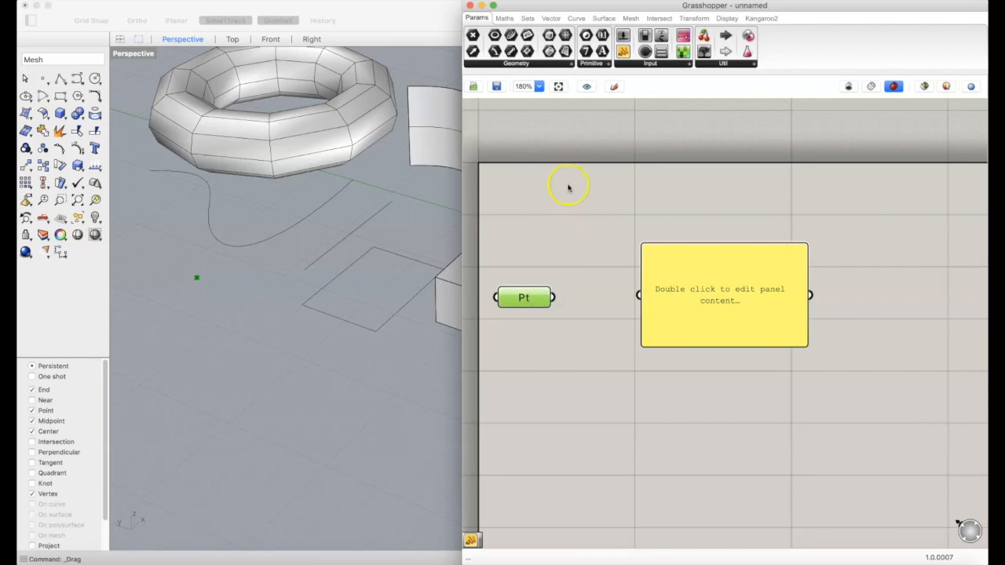
left_click_drag(562, 157, 636, 301)
left_click_drag(686, 347, 644, 287)
right_click_drag(579, 247, 656, 246)
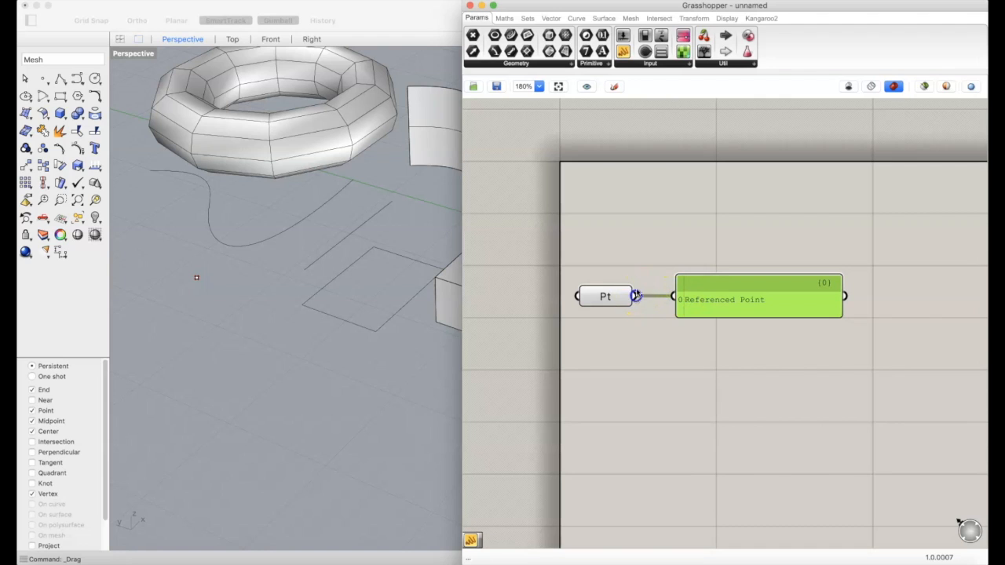
- Practise pulling wires from the Point parameter's output grip toward the Panel's input grip
left_click(638, 293)
left_click_drag(635, 297, 656, 316)
left_click_drag(643, 355, 645, 358)
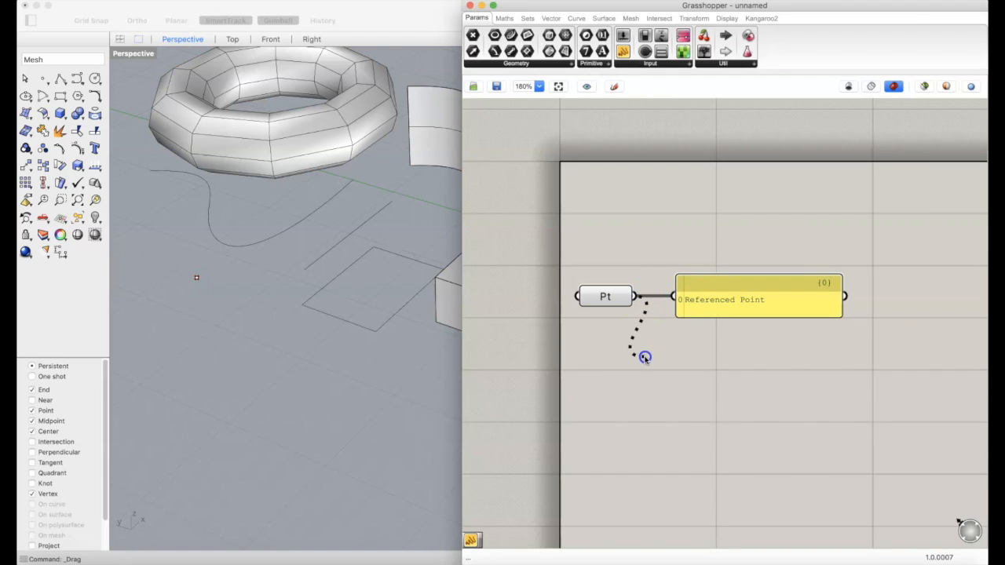
left_click_drag(644, 358, 672, 301)
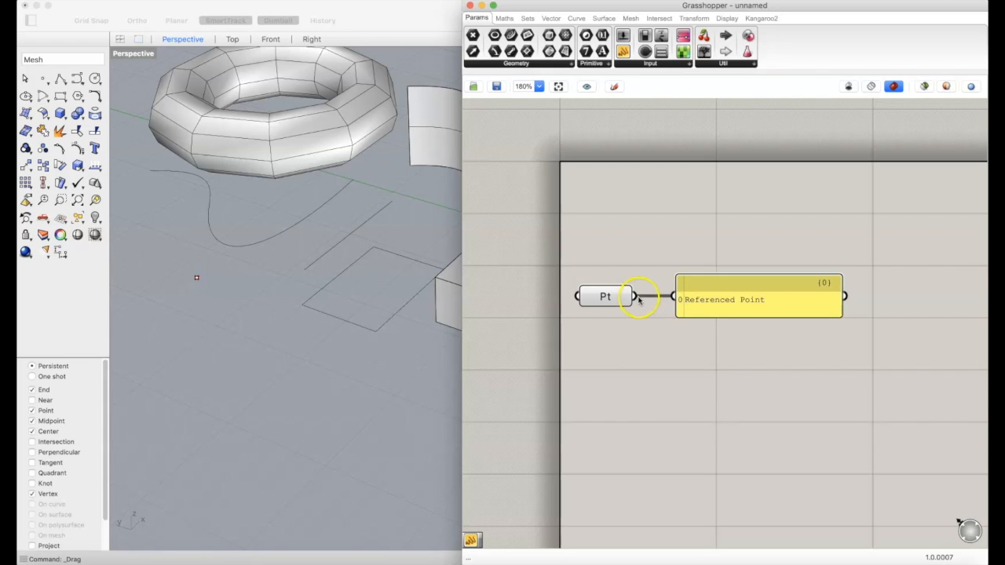
mouse_move(638, 296)
left_mouse_down()
mouse_move(649, 334)
mouse_move(661, 321)
mouse_move(664, 330)
mouse_move(675, 300)
mouse_move(640, 298)
mouse_move(666, 313)
mouse_move(668, 300)
mouse_move(668, 336)
left_mouse_up()
- Disconnect the Point parameter from the Panel after moving it away, and bring it back beside the Panel
left_click_drag(612, 297, 672, 296)
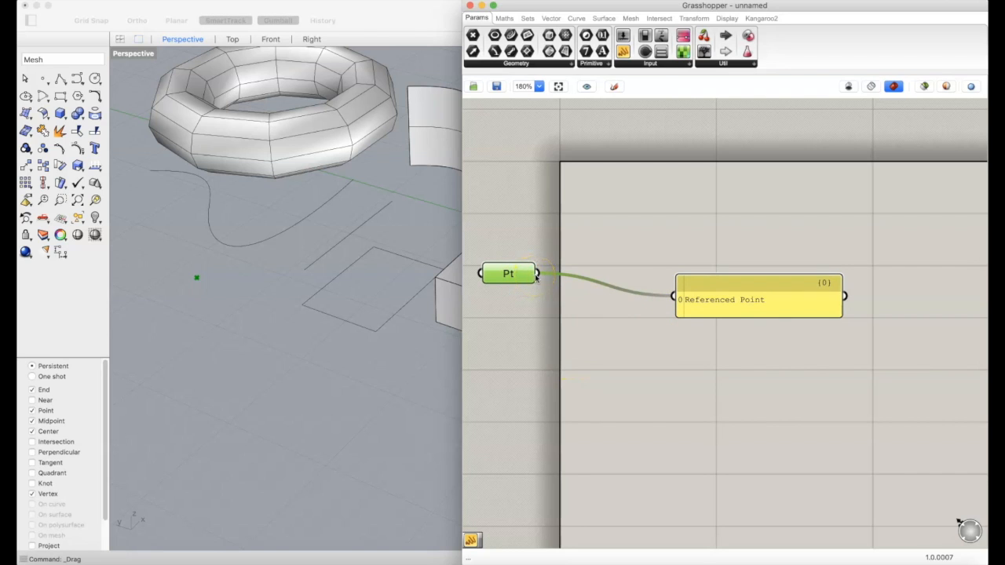
left_click_drag(581, 346, 672, 296)
left_click_drag(508, 273, 615, 293)
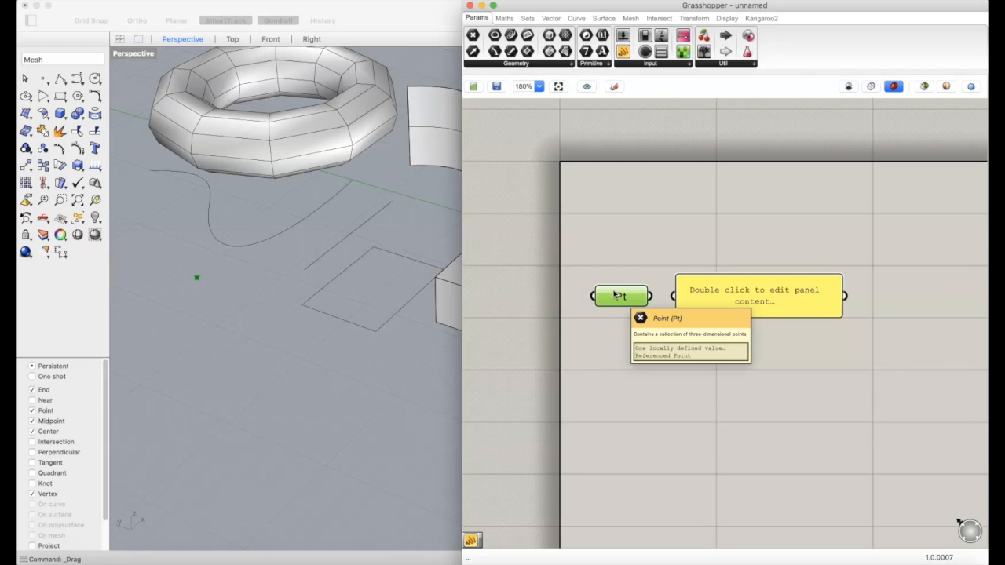
left_click_drag(774, 234, 714, 374)
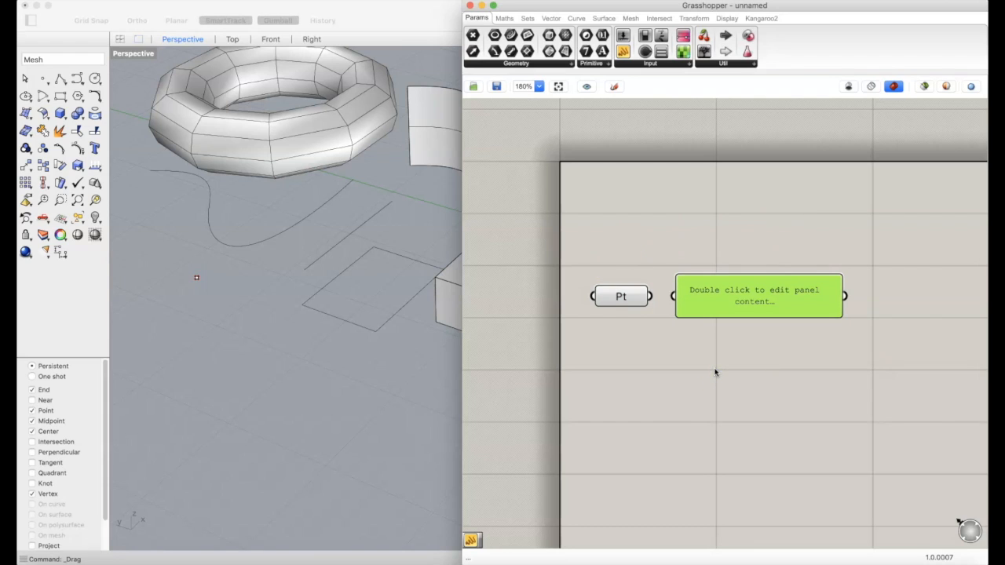
- Connect the Point parameter's output to the Panel's input again and shift the Panel slightly away from it
left_click(715, 370)
left_click(733, 293)
left_click_drag(705, 301, 681, 296)
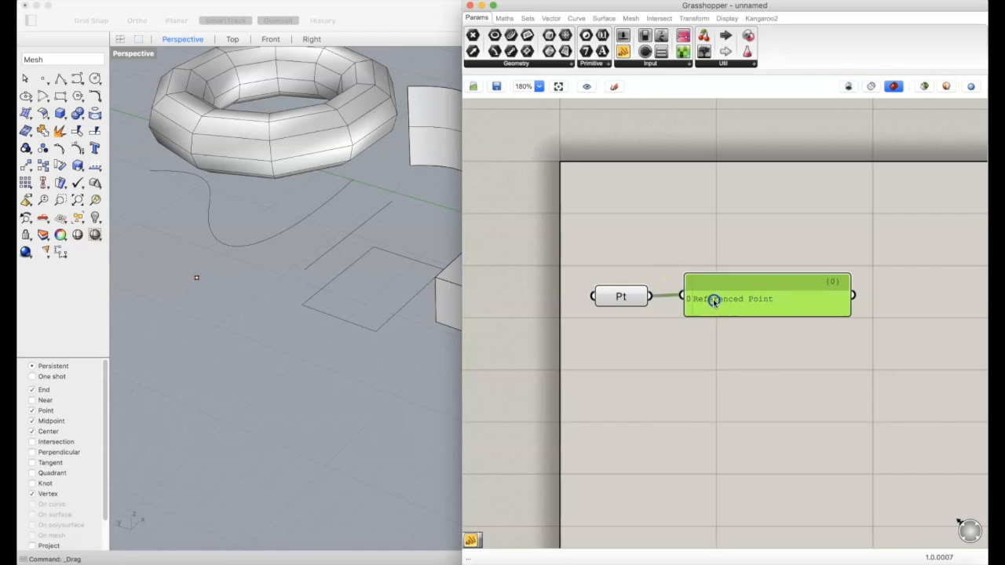
left_click(682, 338)
- Add a Line parameter from the geometry parameters and place it below the Point parameter
scroll(178, 412, "up", 3)
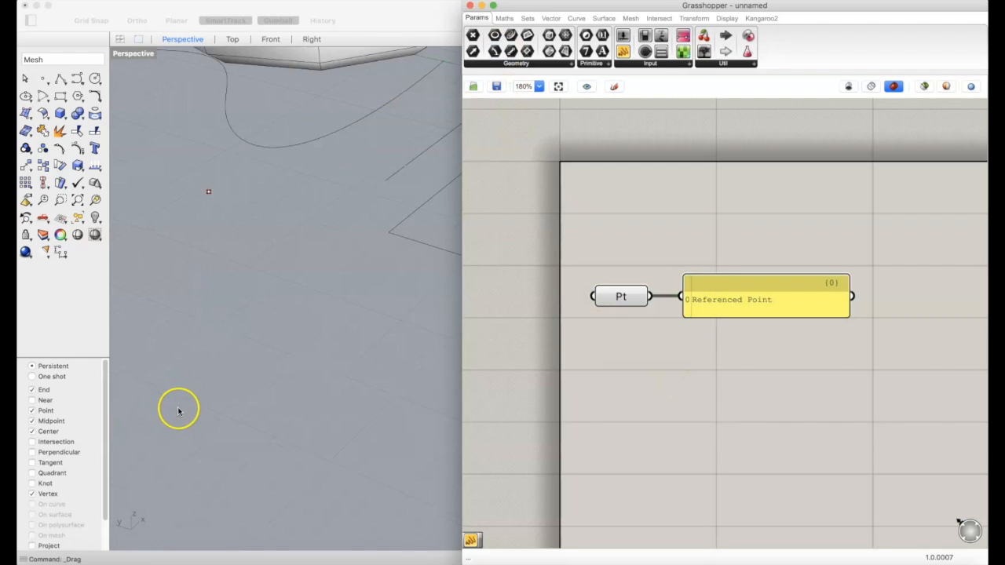
scroll(178, 411, "down", 3)
left_click(283, 306)
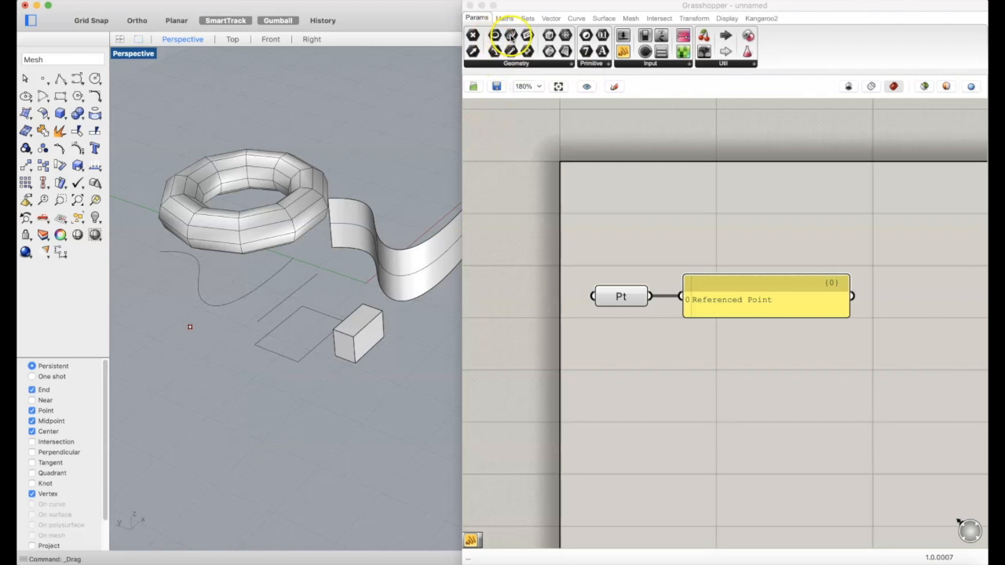
left_click(516, 63)
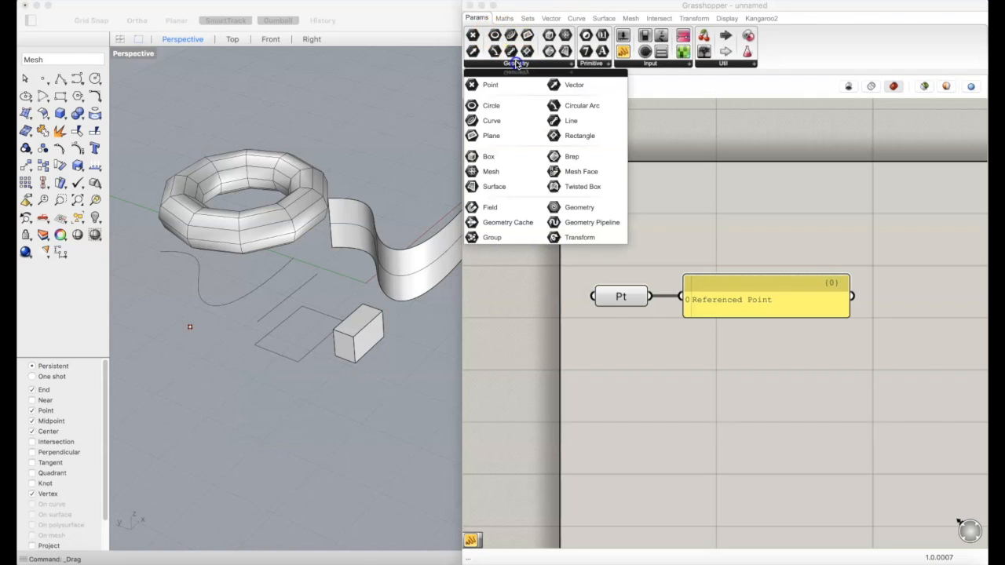
left_click(579, 121)
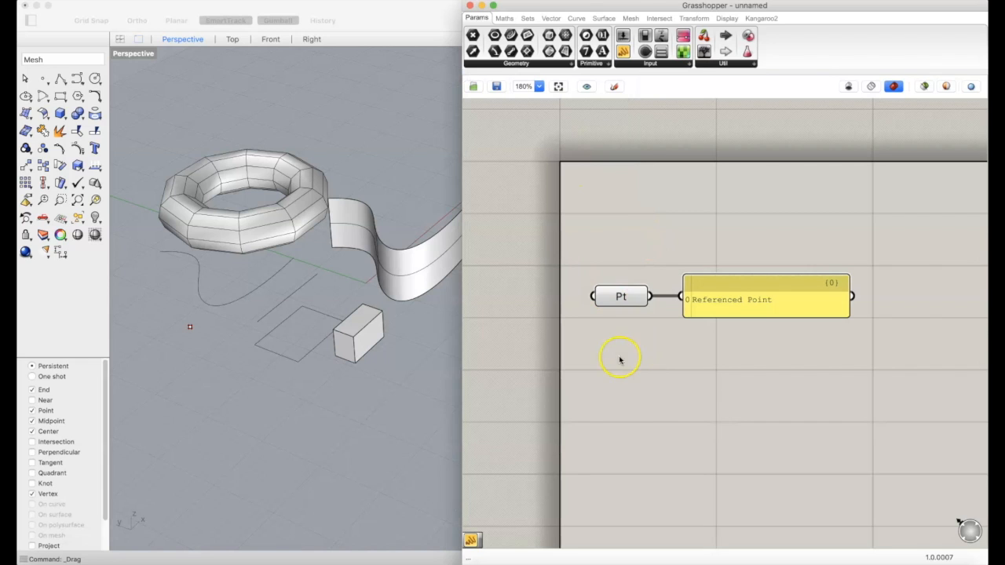
left_click(614, 270)
left_click_drag(614, 270, 621, 368)
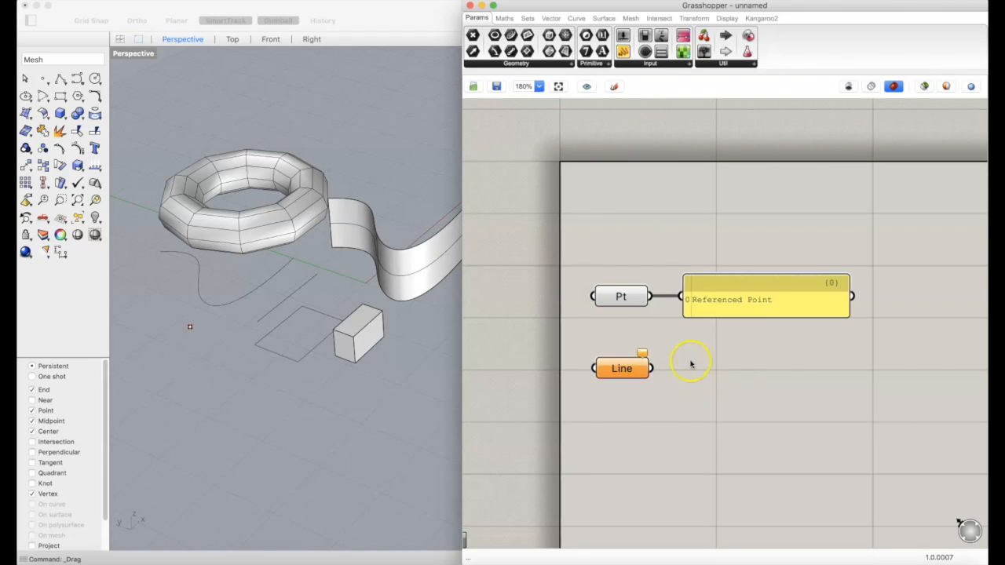
- Define the Line parameter with Set one Line, snapping the start and end to the endpoints of the Rhino line
right_click(629, 373)
left_click(679, 473)
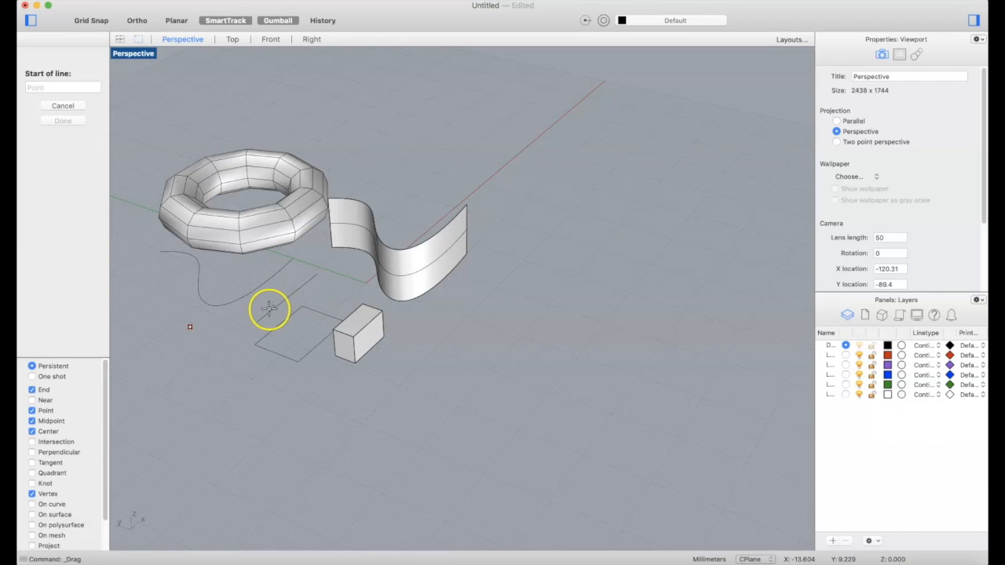
left_click(258, 320)
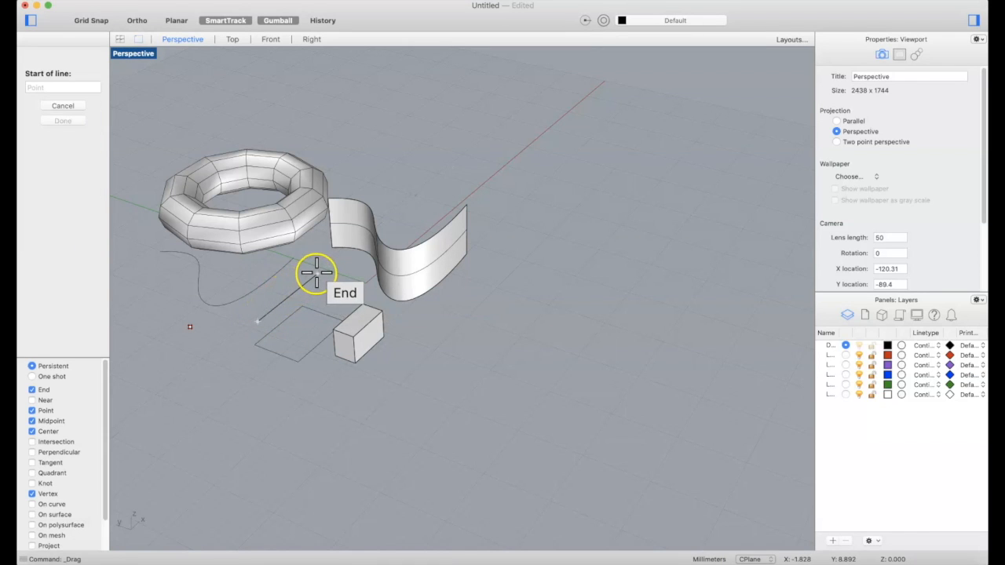
left_click(316, 272)
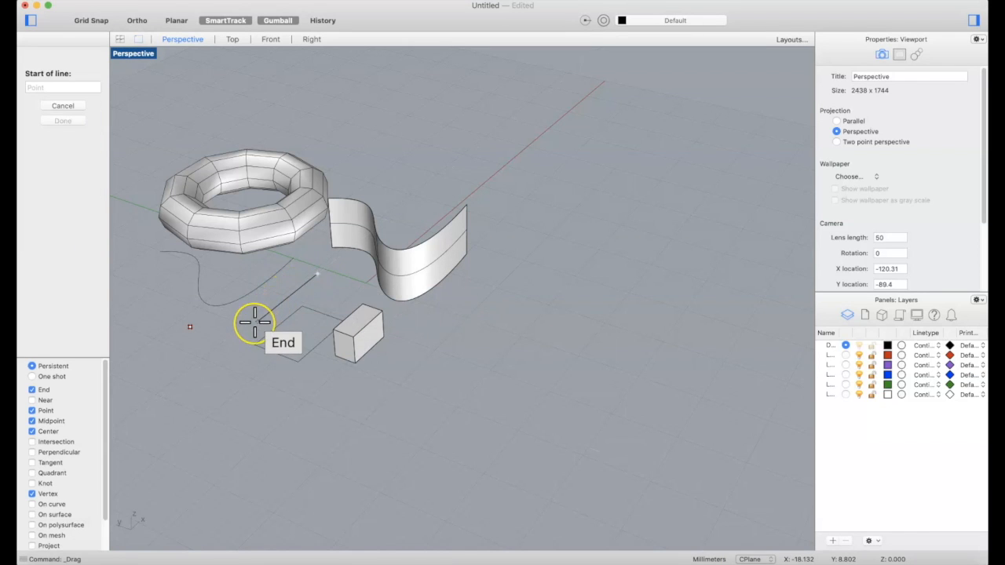
left_click(254, 322)
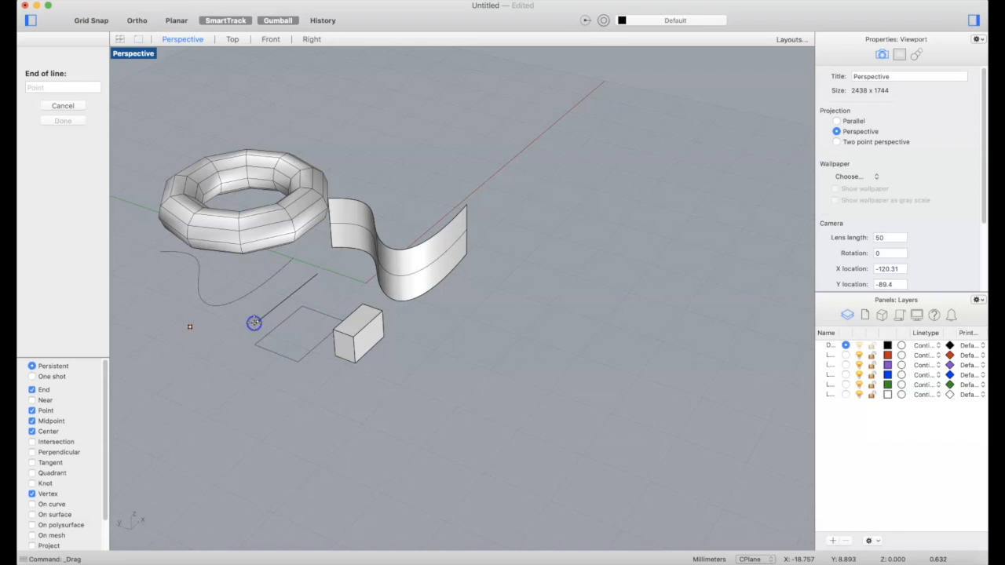
left_click(315, 279)
left_click(417, 399)
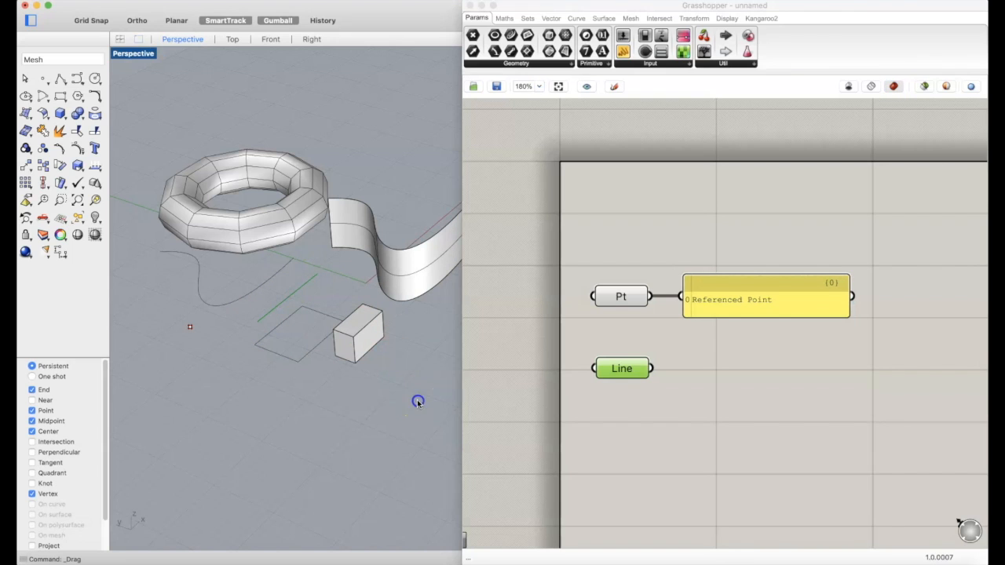
- Move the Rhino line freehand away from the Grasshopper line to the near side of the rectangle, and deselect the Line parameter
left_click_drag(303, 286, 239, 363)
left_click(296, 425)
scroll(283, 307, "up", 3)
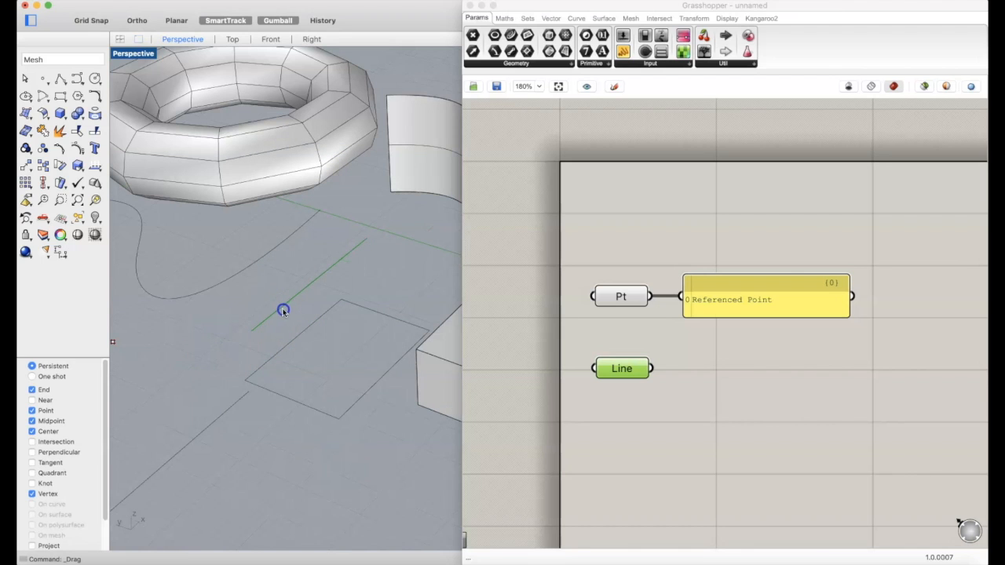
left_click(748, 380)
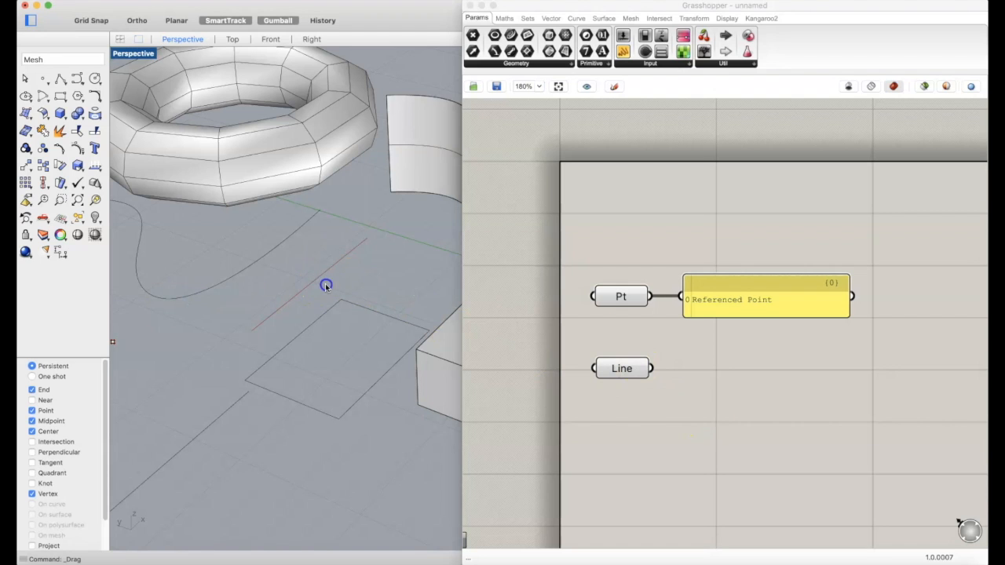
scroll(243, 305, "down", 3)
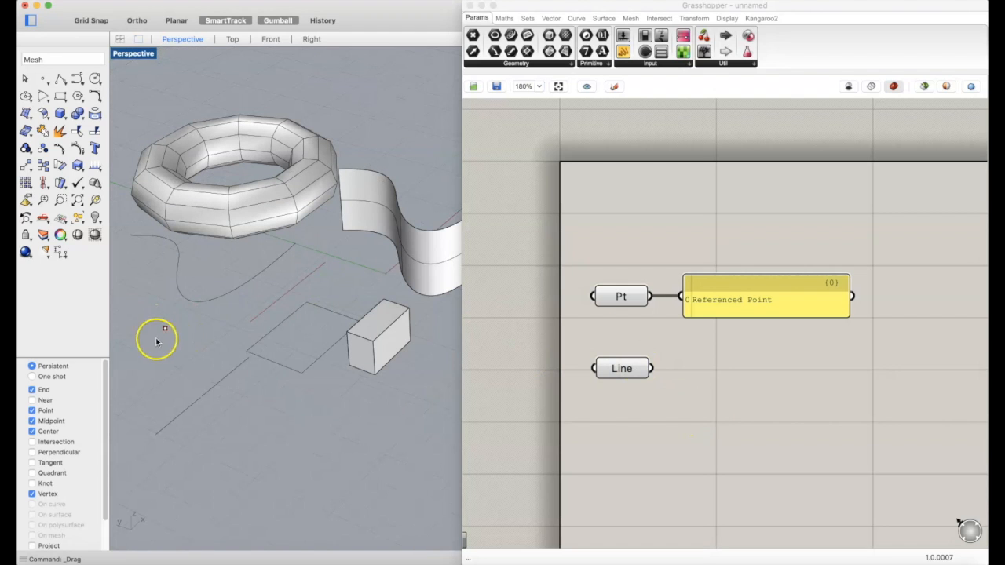
- Move the Rhino line freehand once more, undo the move, and deselect the line
left_click(192, 396)
left_click_drag(183, 387, 206, 419)
left_click(238, 429)
left_click(274, 425)
key("super+z")
left_click(225, 399)
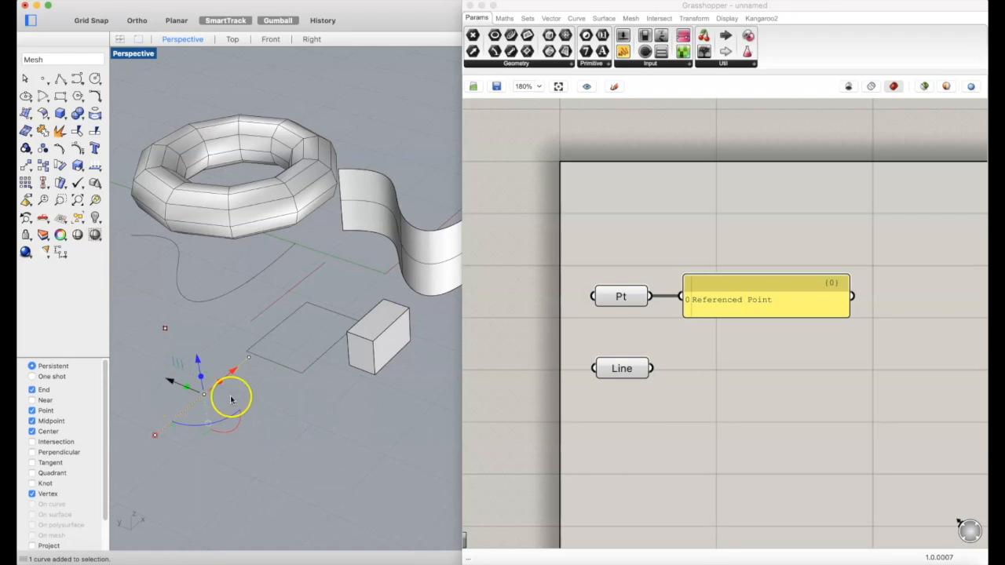
left_click(243, 401)
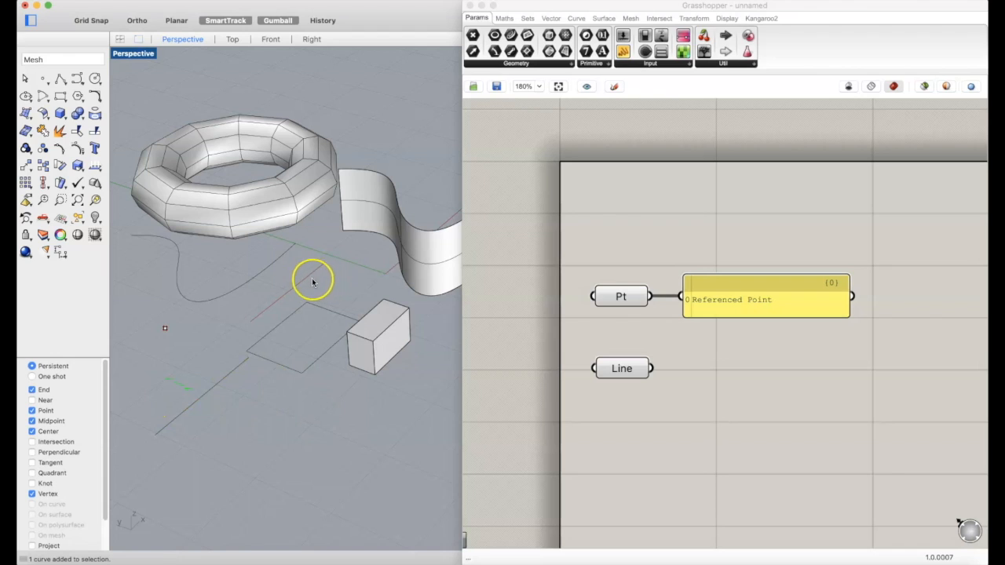
- Select the Line parameter, move it up closer to the Point parameter, and inspect its description and stored value
left_click(634, 413)
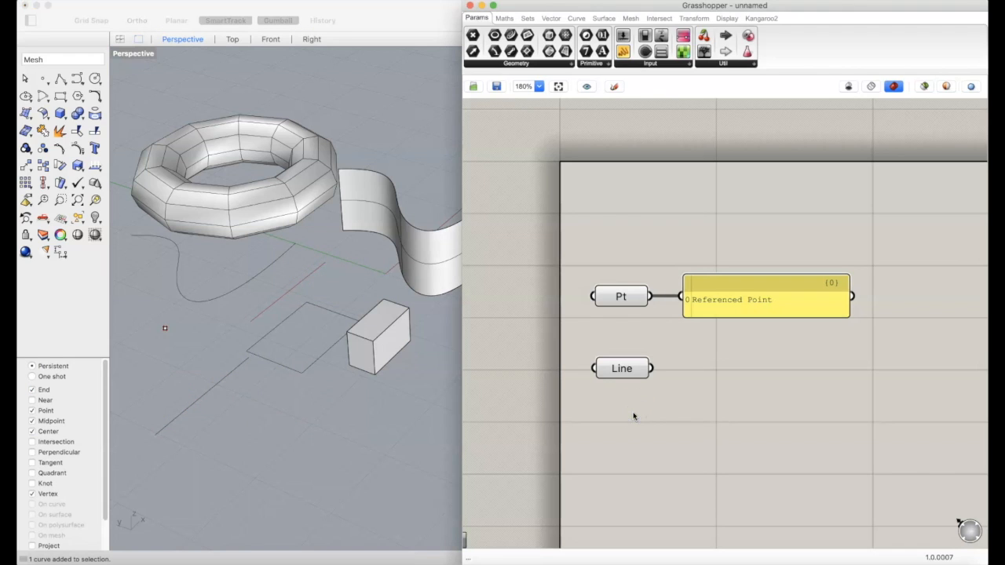
left_click(620, 369)
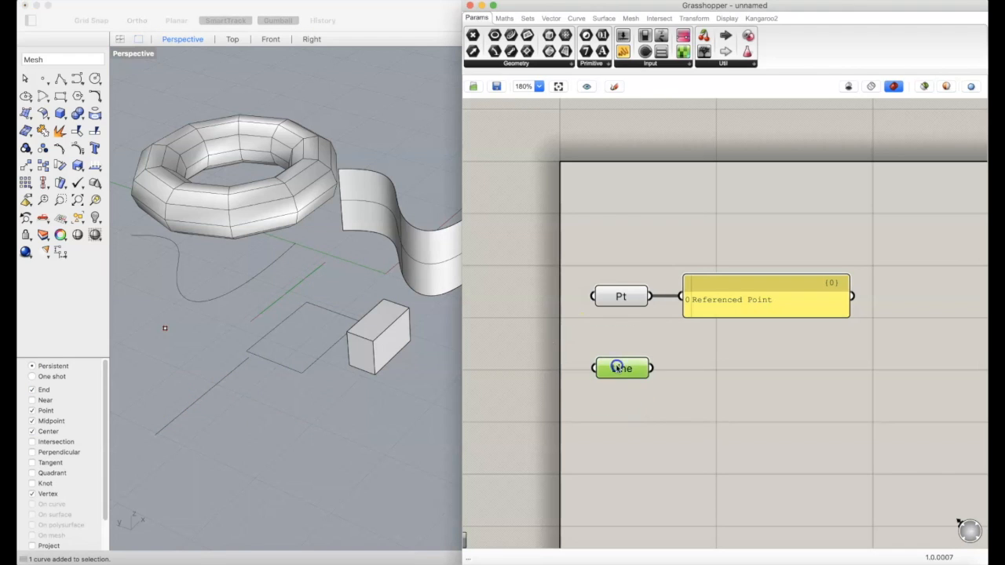
left_click_drag(619, 369, 620, 351)
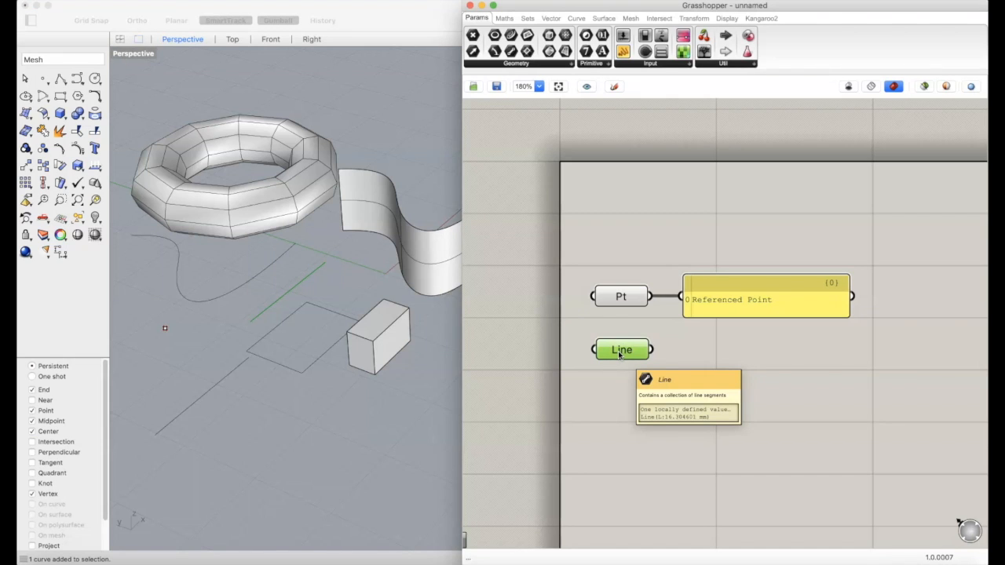
left_click(612, 349)
right_click(618, 348)
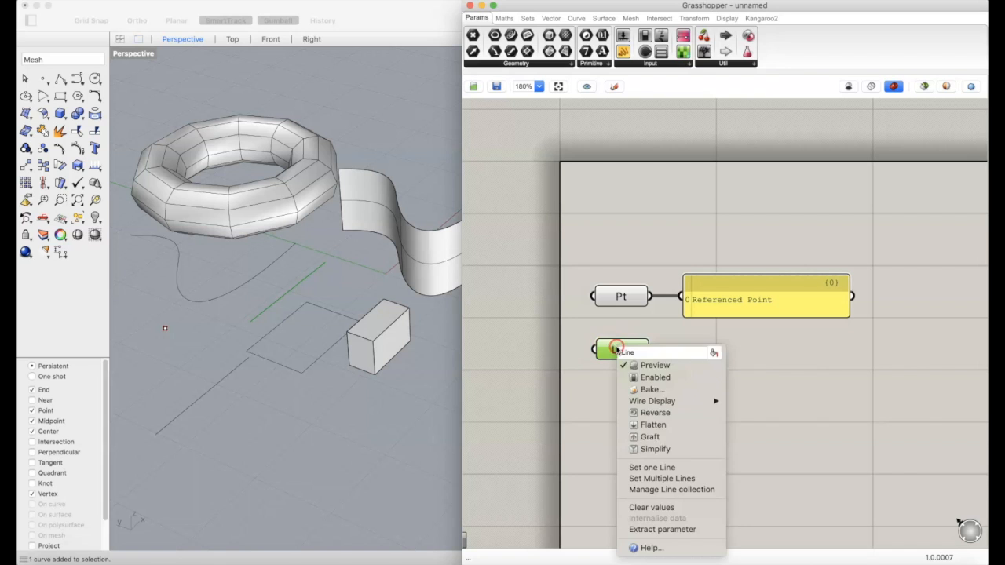
left_click(689, 468)
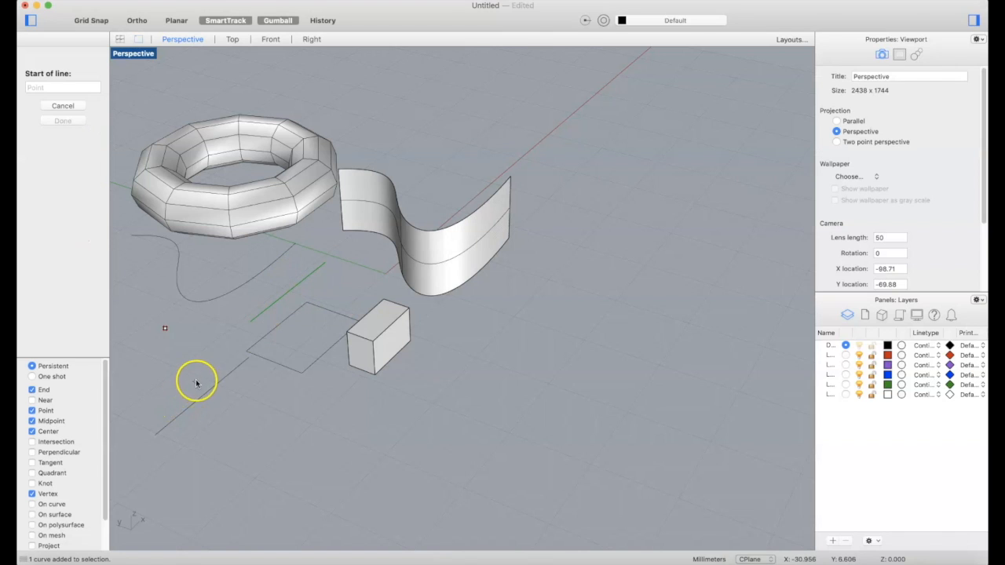
key("Escape")
left_click(254, 403)
left_click_drag(223, 403, 196, 383)
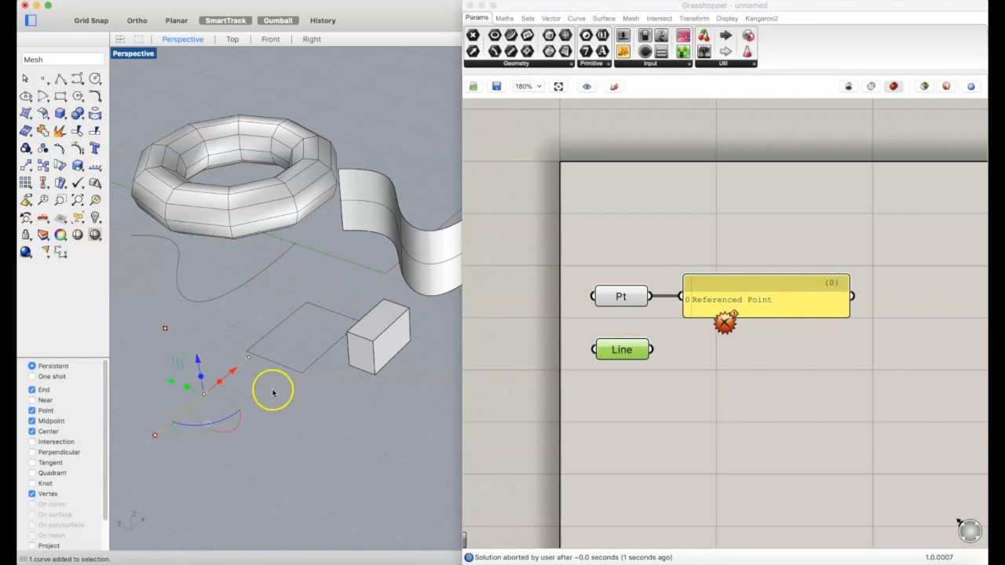
right_click(619, 349)
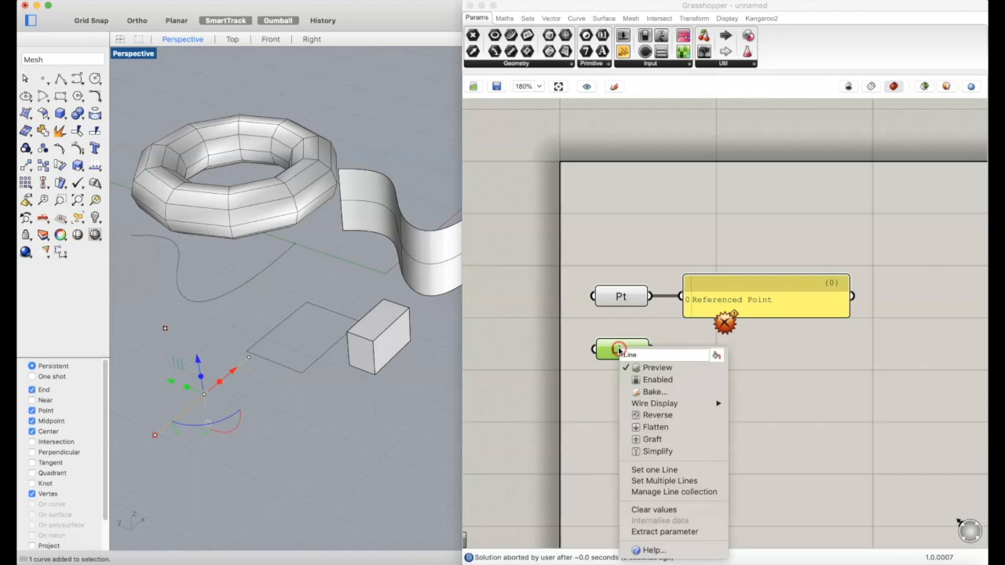
left_click(674, 470)
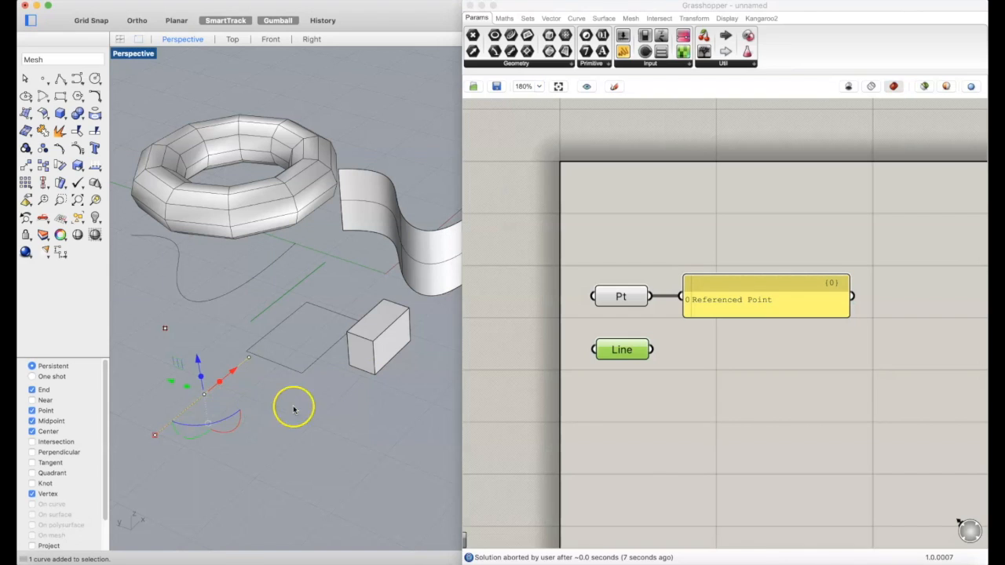
left_click(671, 404)
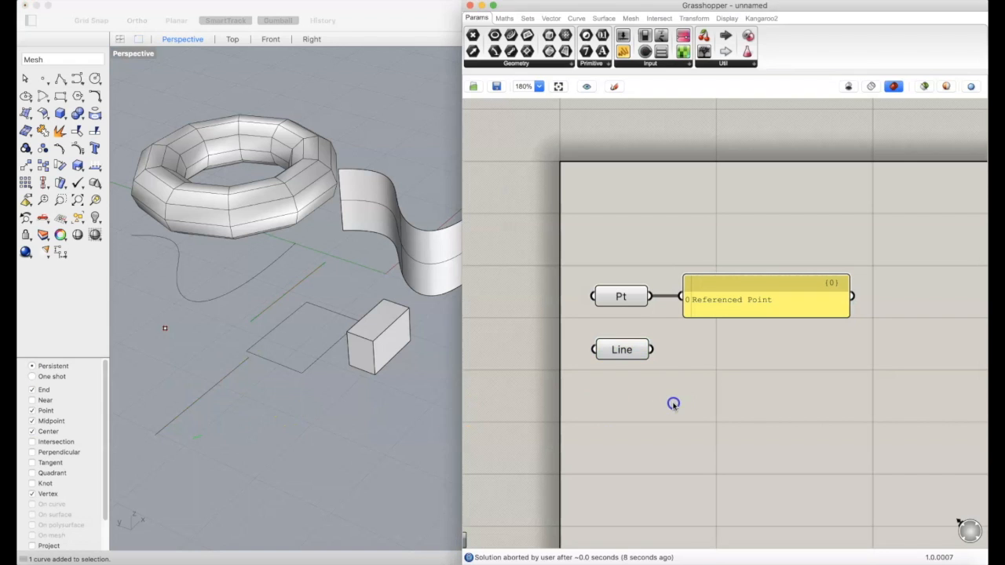
- Redefine the Line parameter with Set one Line, snapping to the Rhino line's endpoints, and move the Rhino line freehand away from it
right_click(620, 350)
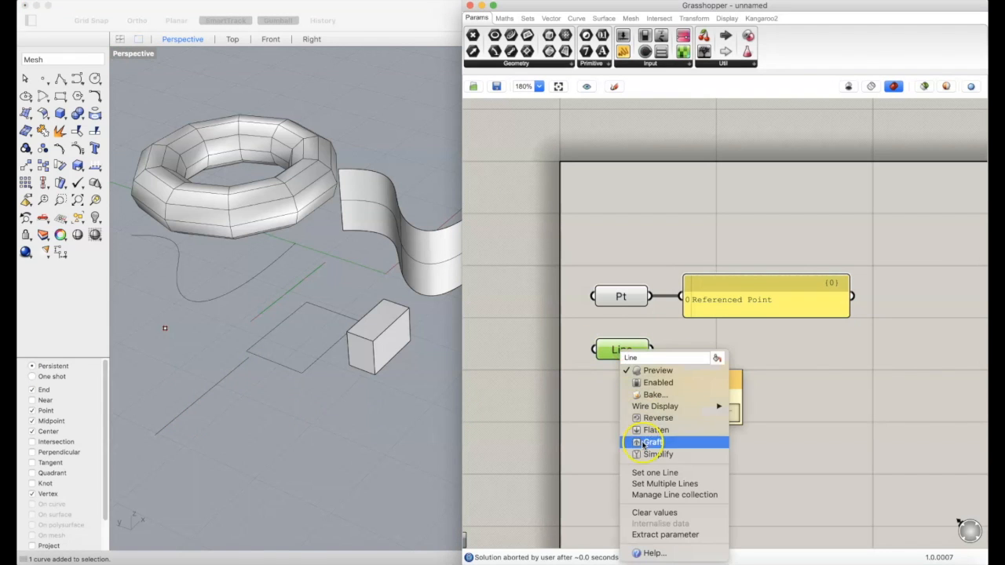
left_click(655, 473)
left_click(155, 435)
left_click(247, 358)
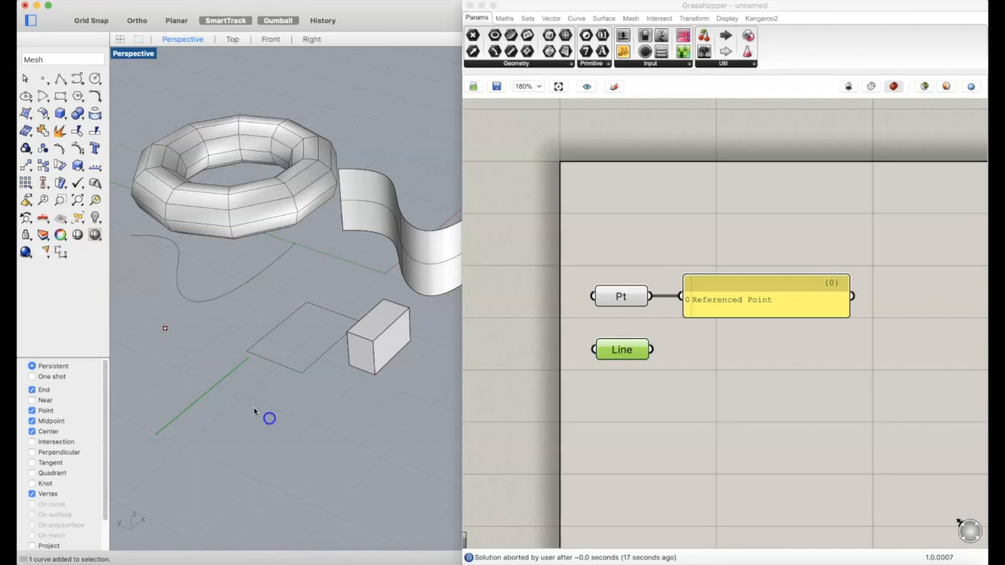
left_click(215, 385)
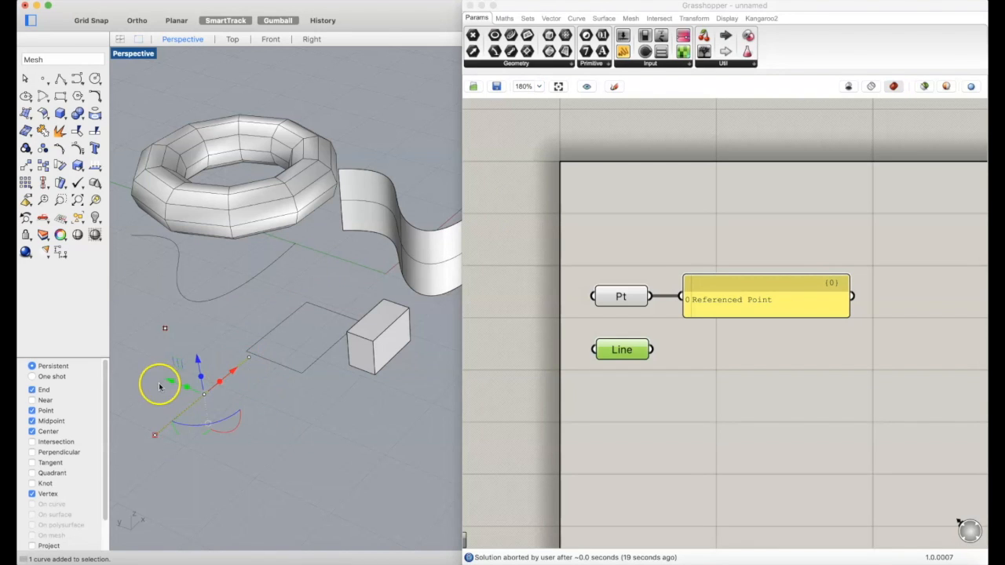
mouse_move(168, 380)
left_mouse_down()
mouse_move(227, 397)
mouse_move(197, 385)
mouse_move(234, 416)
mouse_move(176, 376)
left_mouse_up()
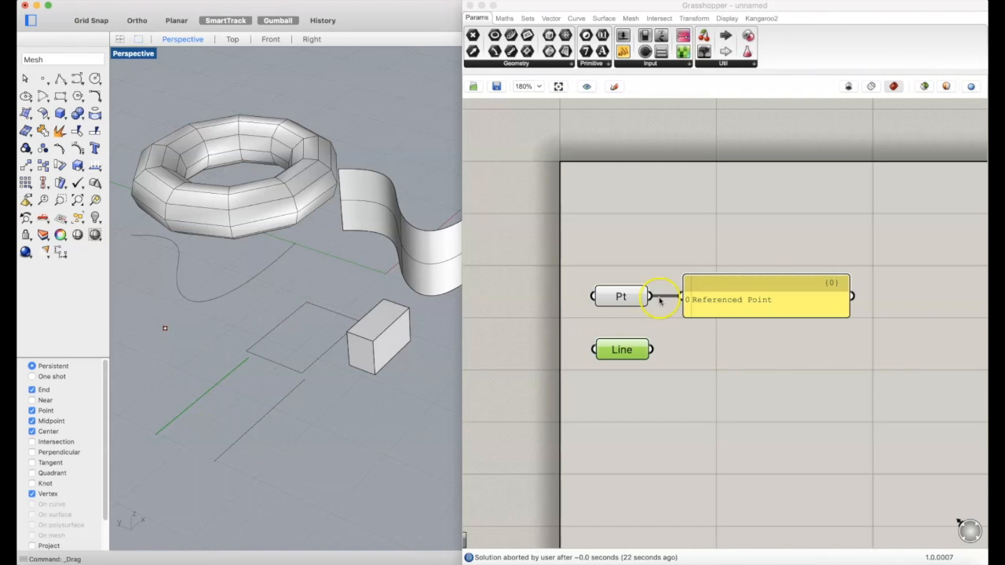
- Duplicate the Point parameter's Panel beside the Line parameter and wire the Line output into the copy
left_click(730, 301)
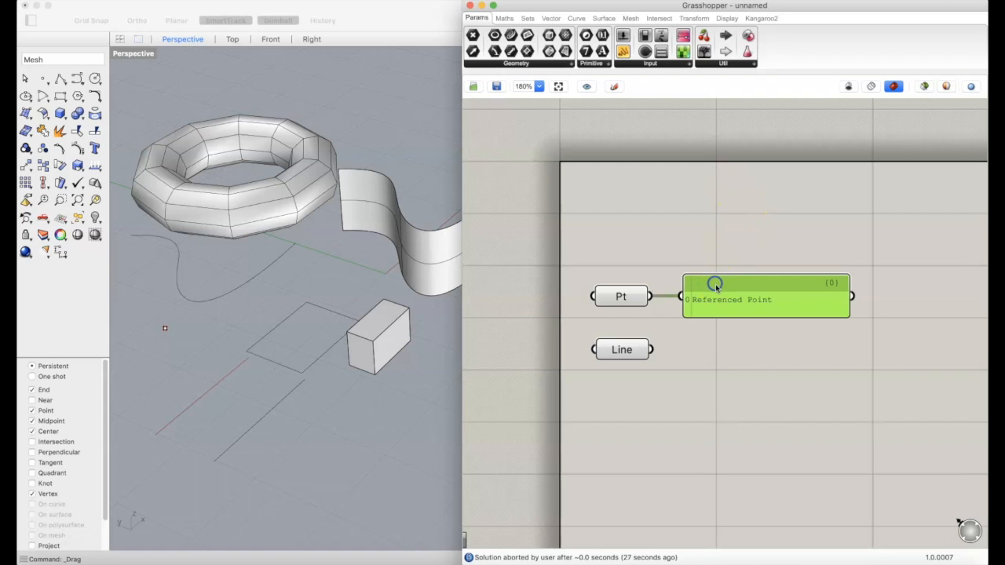
left_click_drag(720, 287, 727, 352, "alt")
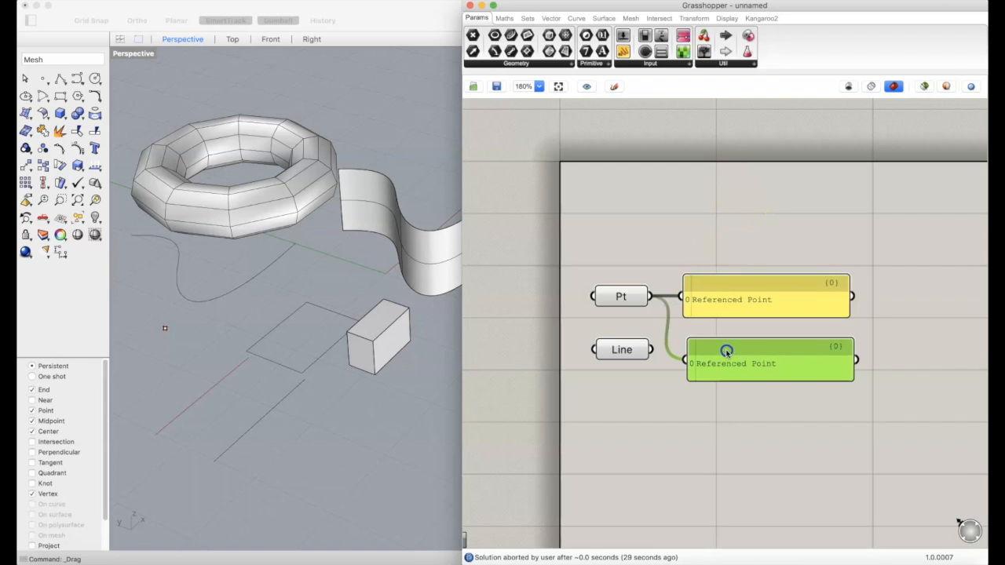
left_click_drag(658, 352, 733, 343)
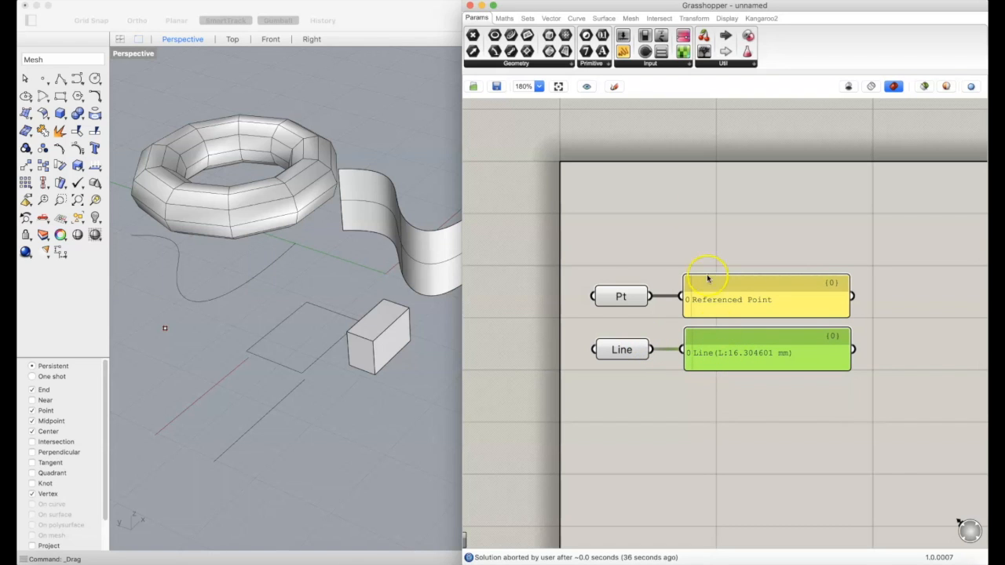
- Add a Curve parameter below the Line parameter and reference the moved Rhino line with Set one Curve
left_click(497, 64)
left_click_drag(512, 39, 617, 428)
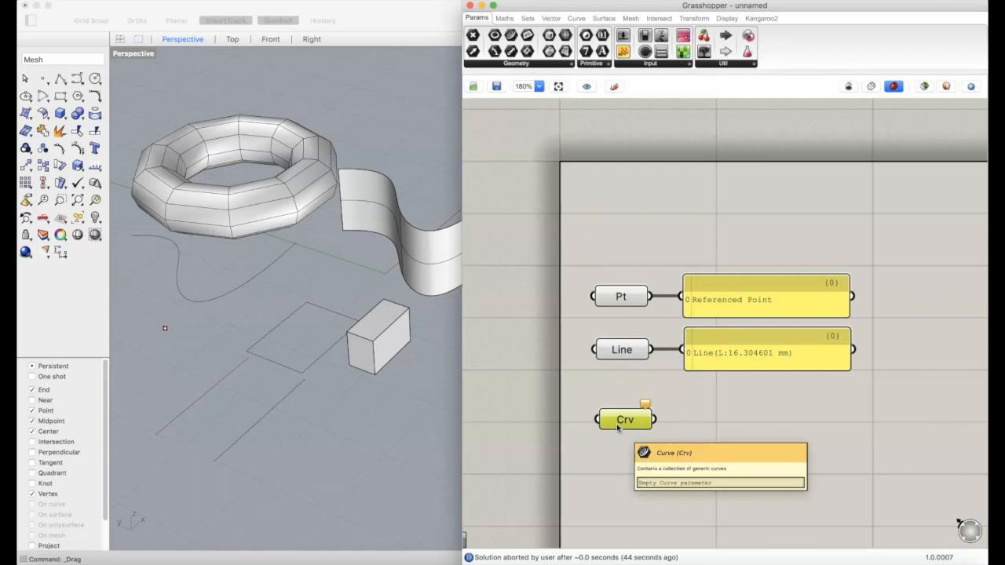
right_click(617, 427)
left_click(680, 474)
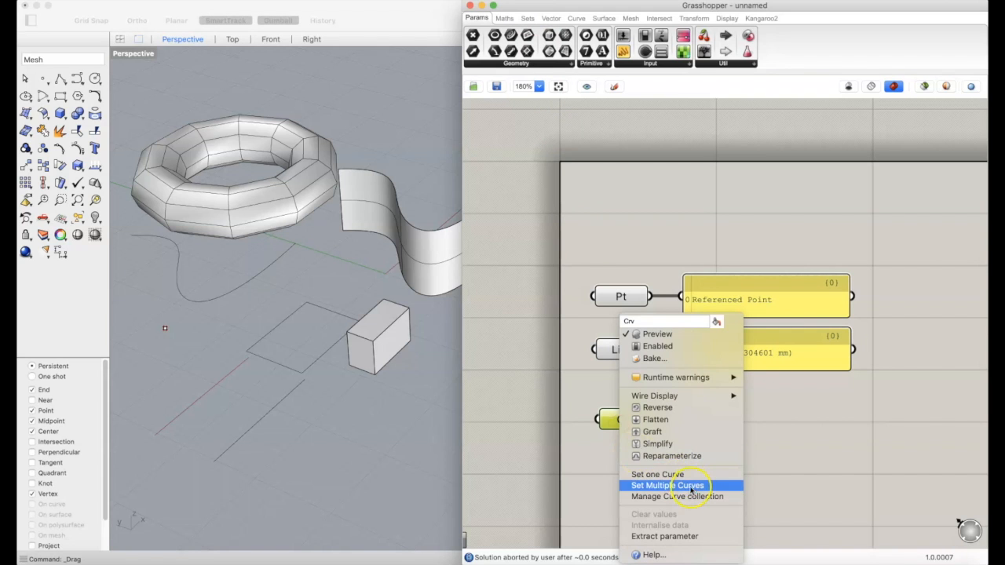
left_click(691, 475)
left_click(273, 408)
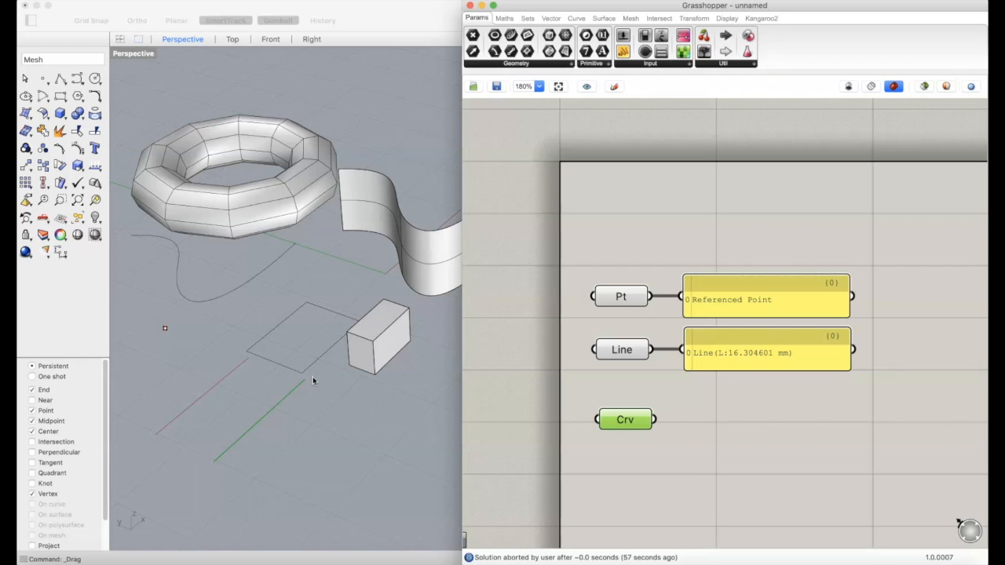
left_click(529, 419)
- Duplicate the Line parameter's Panel beside the Curve parameter and wire the Curve output into the copy
left_click(728, 338)
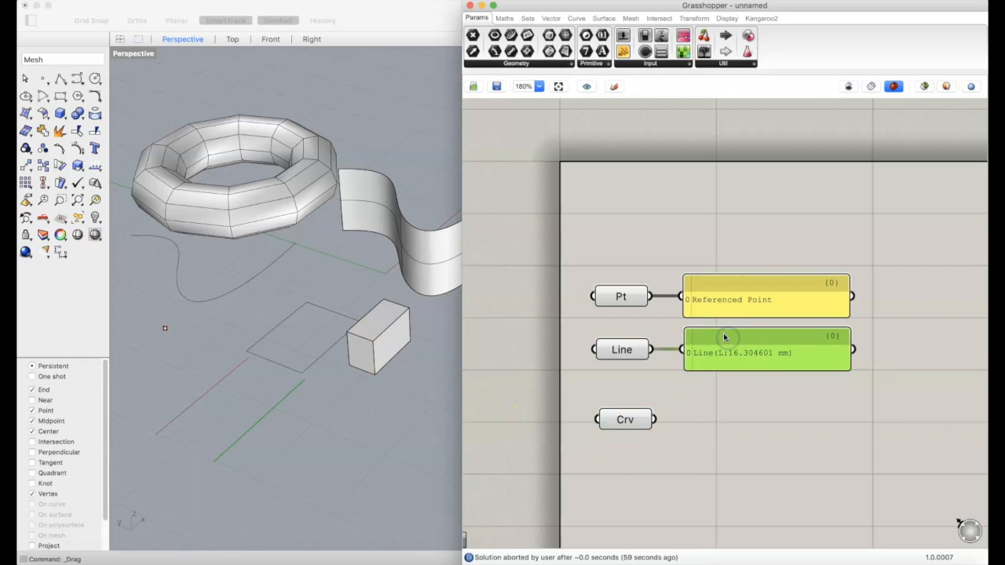
left_click_drag(723, 338, 717, 414, "alt")
left_click_drag(653, 419, 685, 422)
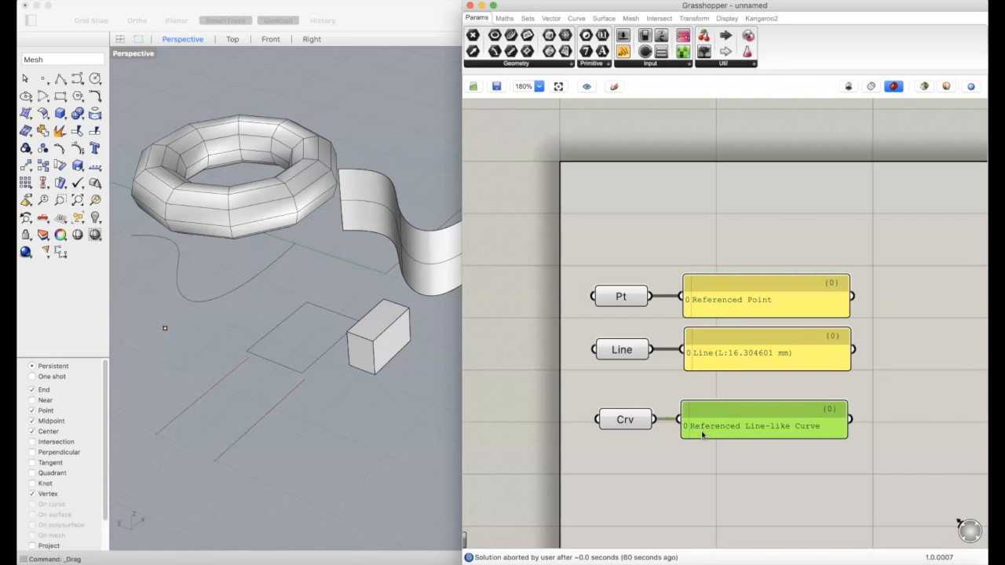
- Inspect the Curve parameter's stored value, and move the referenced Rhino line freehand farther from the rectangle
right_click(606, 427)
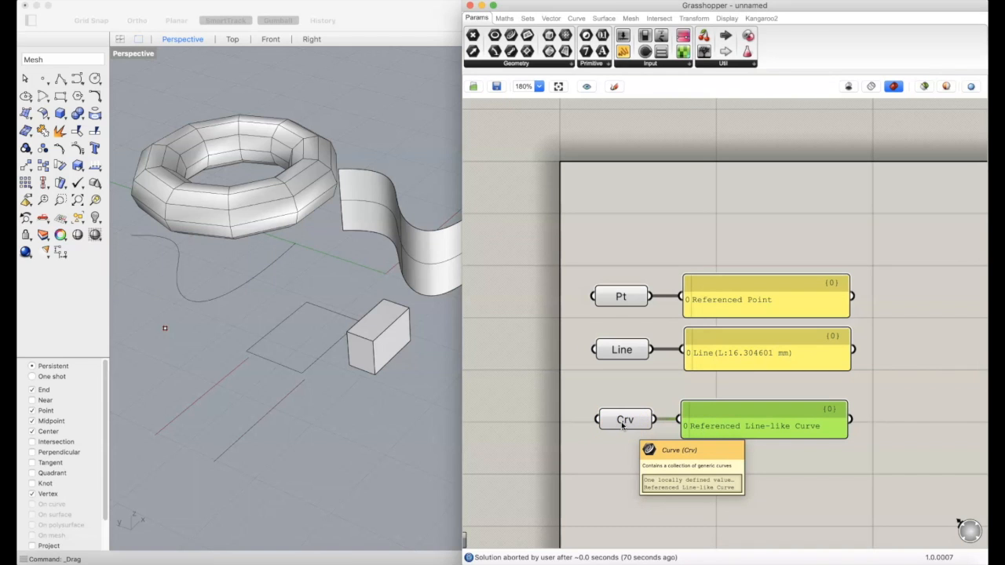
right_click_drag(624, 334, 592, 201)
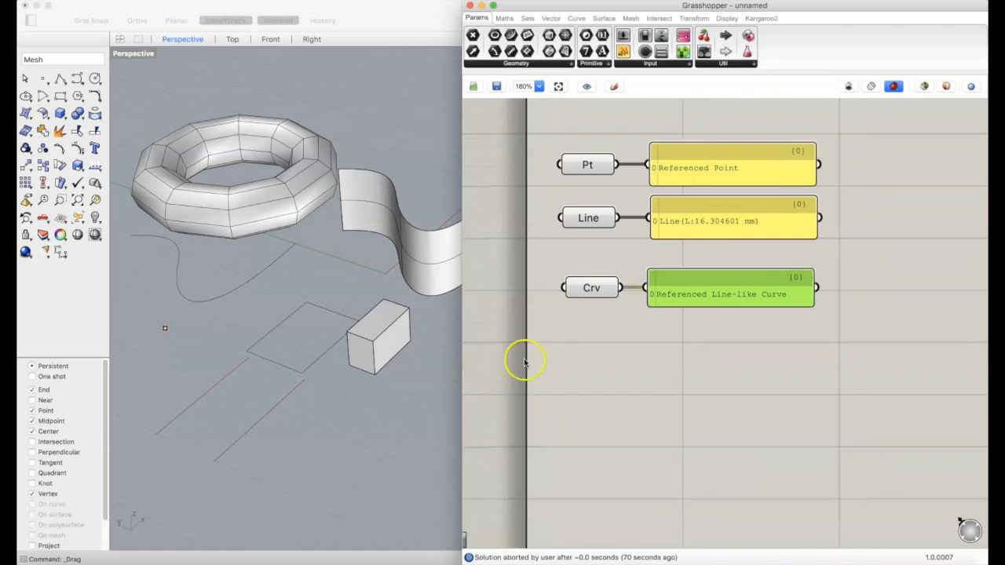
left_click(597, 354)
left_click(268, 403)
left_click(274, 409)
left_click_drag(236, 409, 298, 441)
left_click(226, 454)
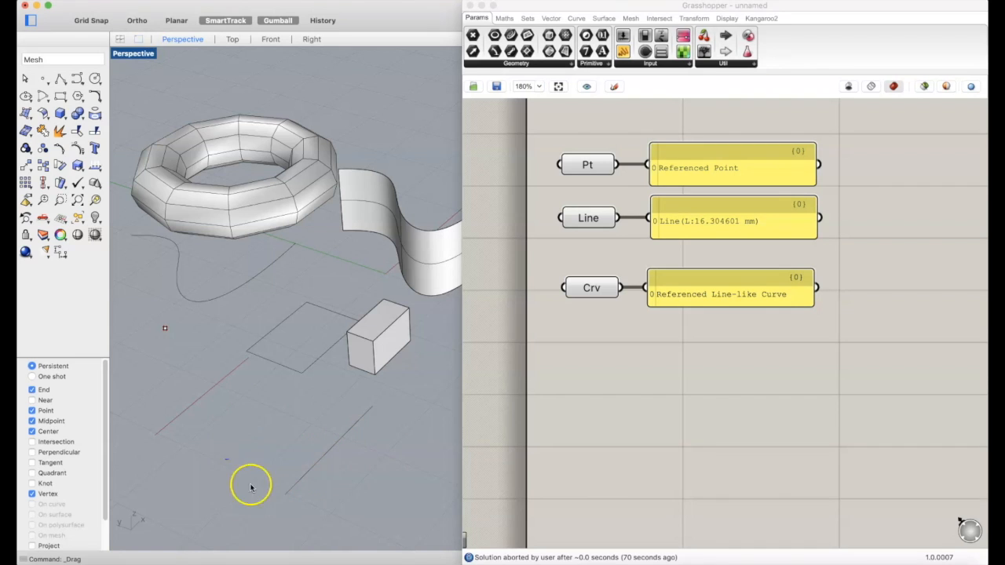
- Select the Curve parameter and the Line parameter in turn to compare which geometry each one highlights
left_click(587, 296)
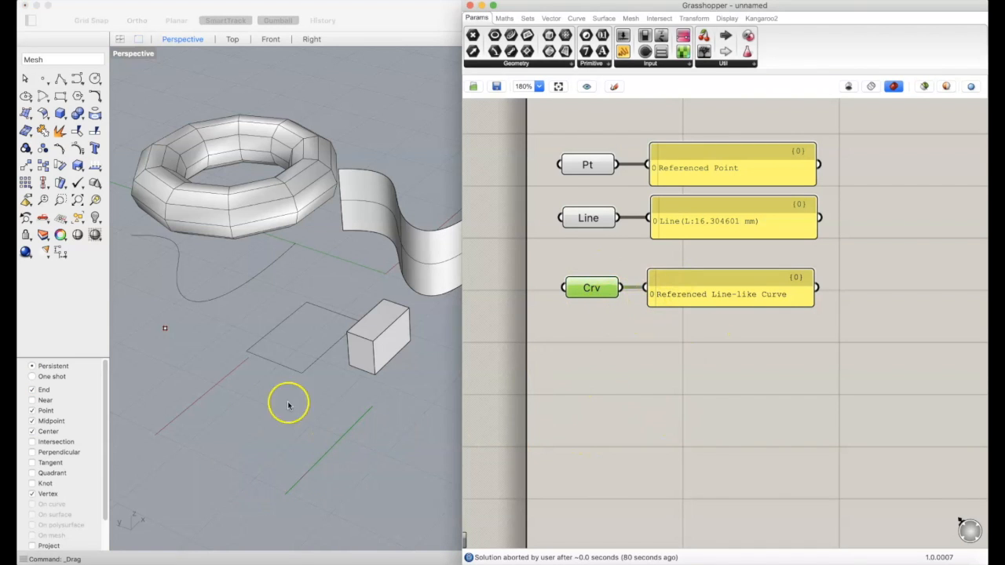
left_click(220, 364)
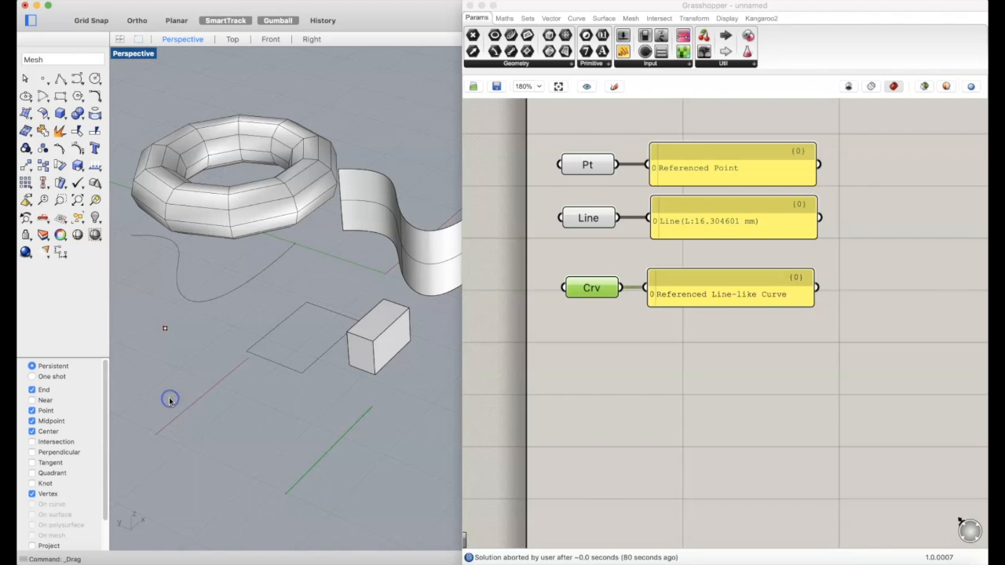
left_click(589, 219)
- Move the referenced Rhino line freehand a little back toward the rectangle, and clear the selections
left_click(337, 481)
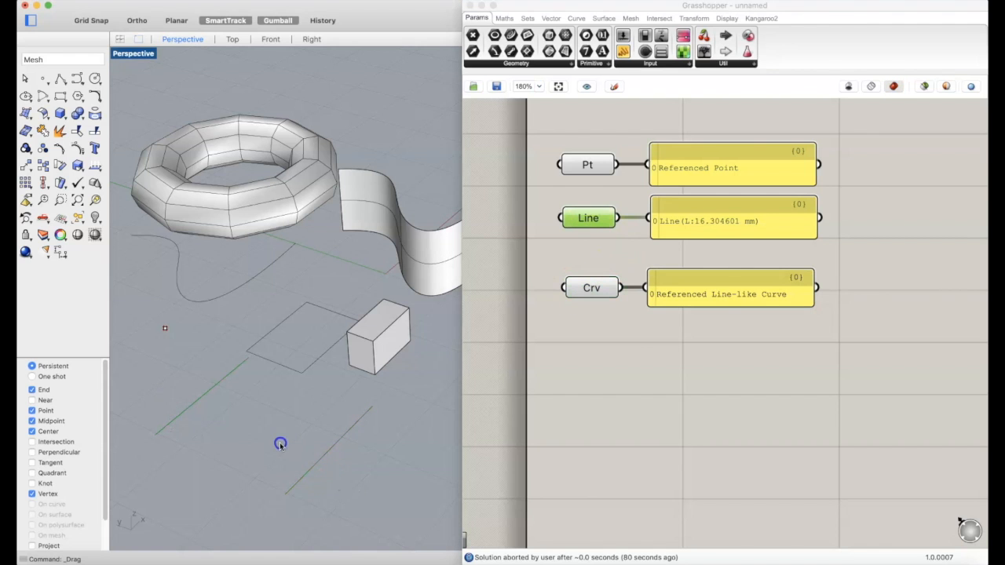
left_click_drag(332, 480, 268, 417)
left_click(222, 445)
left_click(351, 398)
left_click(621, 346)
- Add a second Curve parameter below the first and reference the freeform Rhino curve with Set one Curve
left_click(494, 50)
left_click(518, 64)
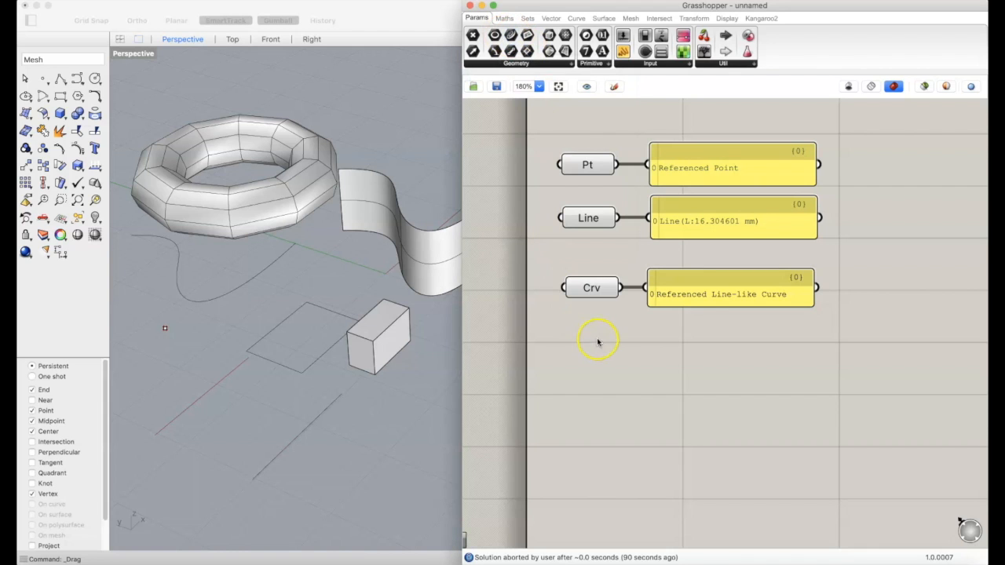
left_click_drag(511, 34, 593, 343)
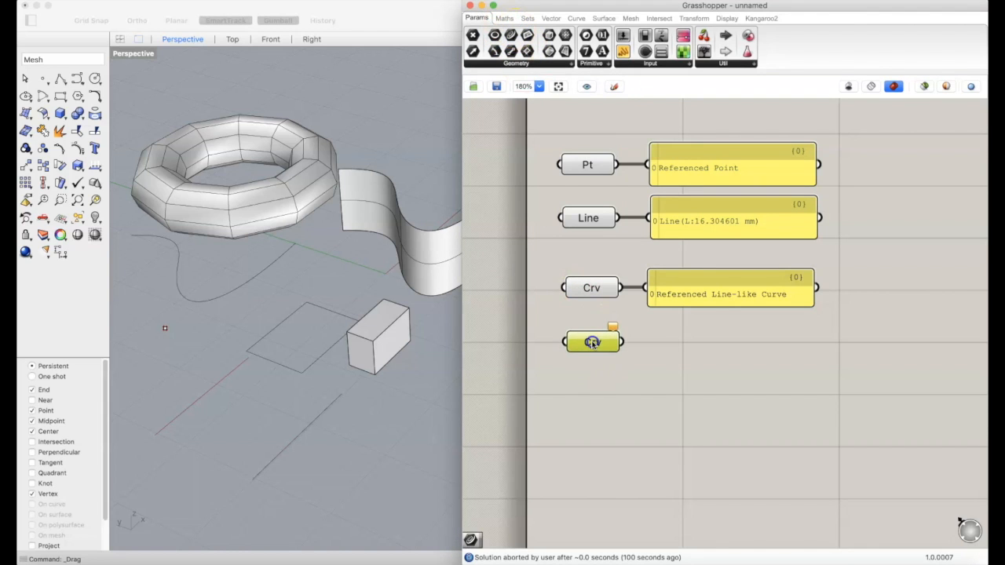
right_click(592, 343)
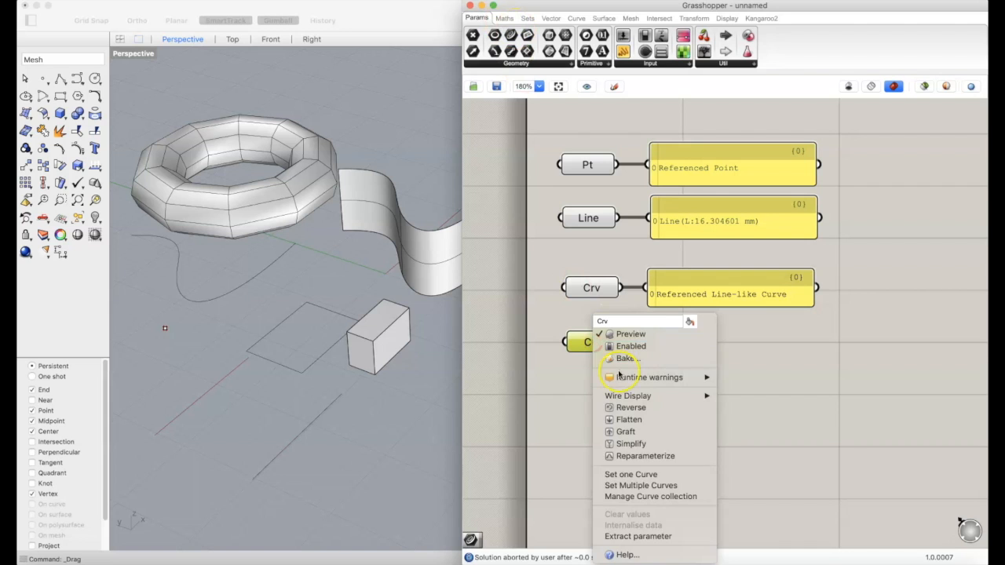
left_click(634, 474)
left_click(258, 271)
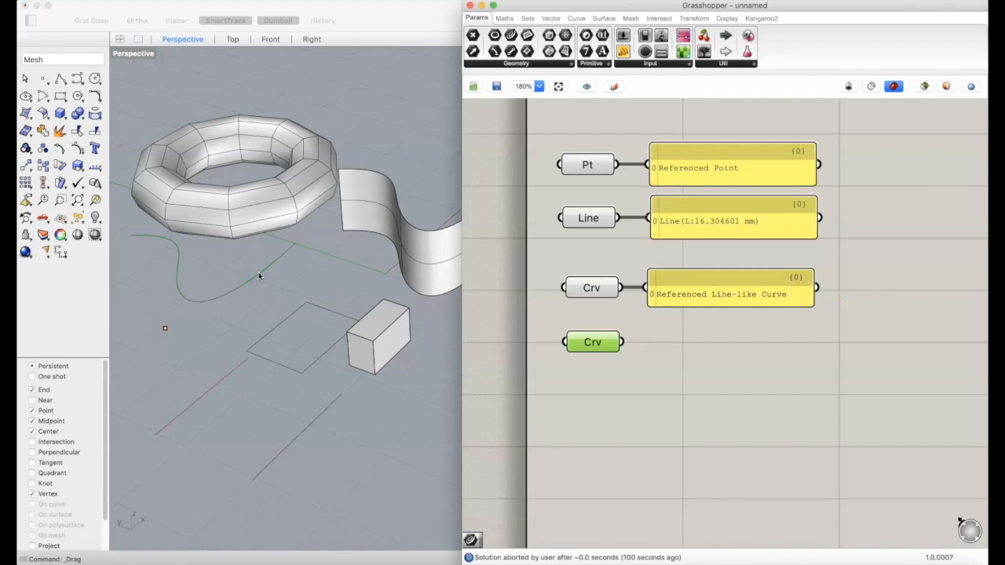
- Duplicate the first Curve parameter's Panel beside the second Curve parameter and wire that parameter into the copy
left_click(687, 292)
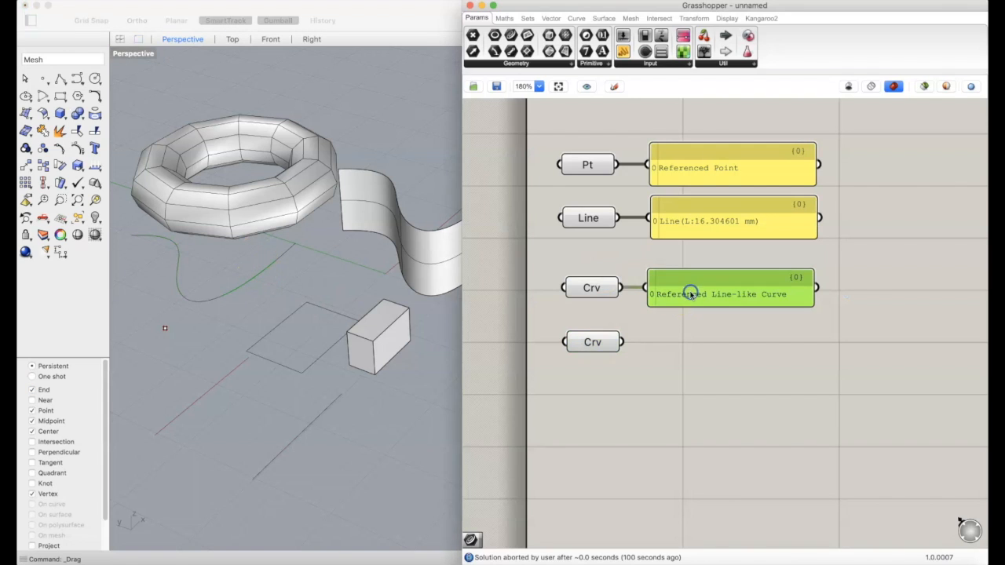
left_click_drag(690, 289, 686, 336, "alt")
left_click_drag(625, 346, 622, 342)
left_click(691, 411)
left_click(692, 336)
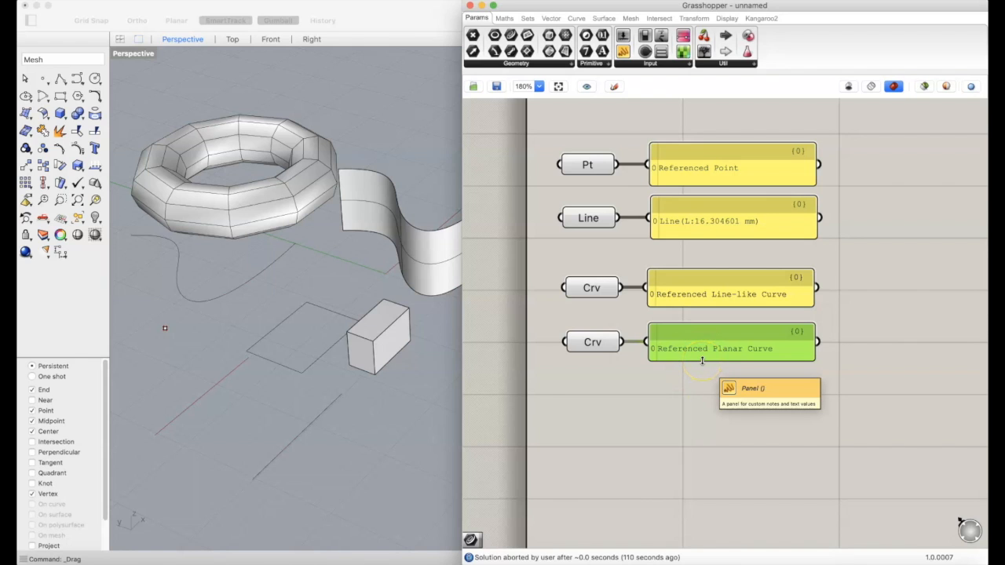
- Reshape the freeform Rhino curve out of its plane by moving its control points freehand, and deselect it
left_click(598, 343)
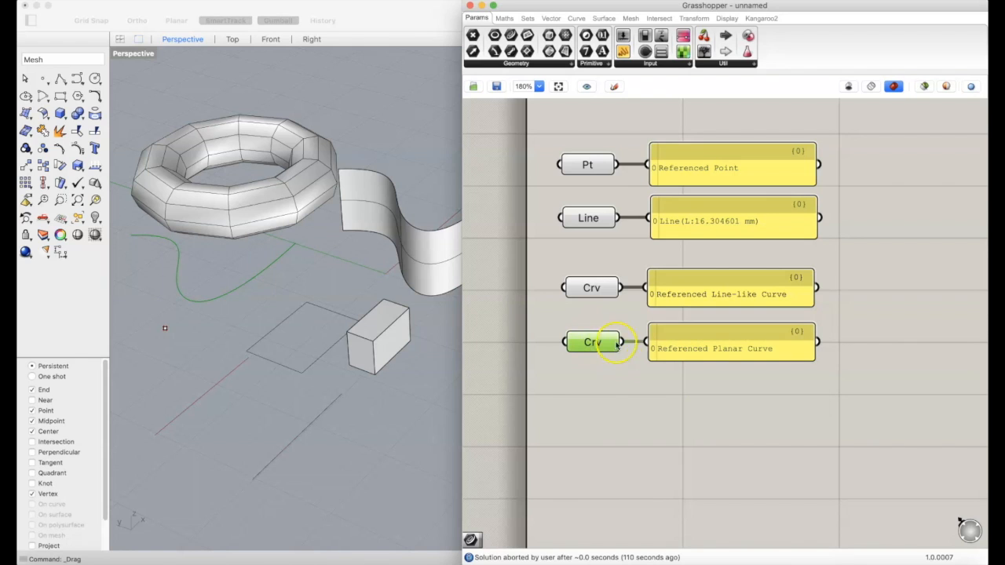
left_click(245, 307)
left_click(233, 292)
left_click_drag(206, 328, 203, 166)
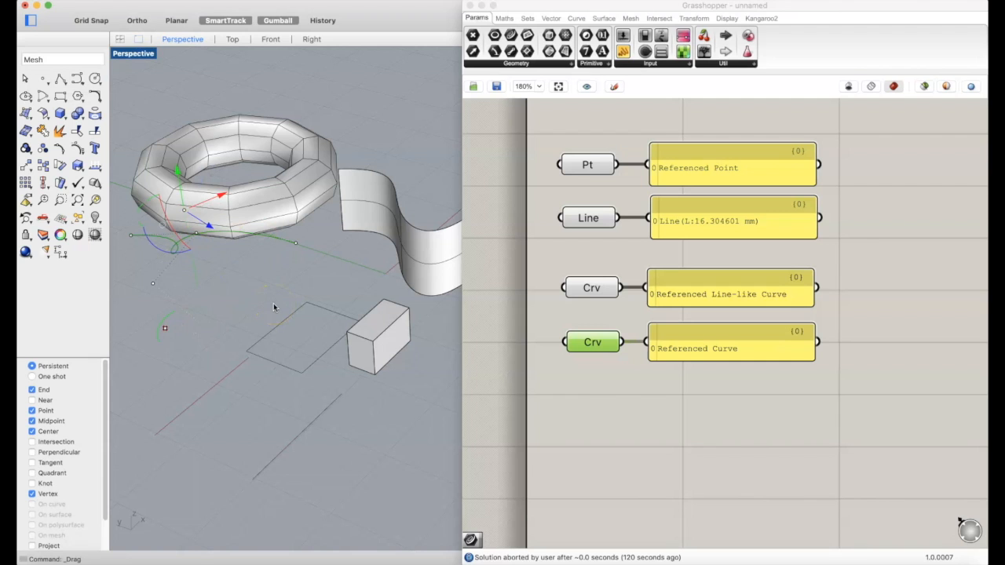
right_click_drag(243, 314, 278, 299)
left_click(202, 331)
left_click_drag(211, 297, 194, 362)
left_click(318, 453)
right_click_drag(369, 395, 349, 396)
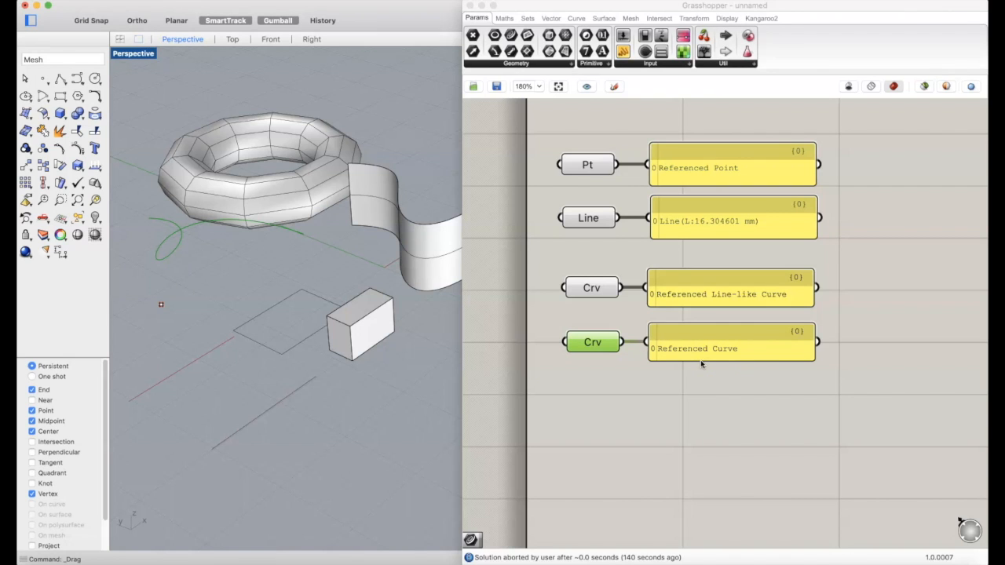
- Duplicate the second Curve parameter and its Panel below the originals, with the new parameter wired into the new Panel
left_click(585, 344)
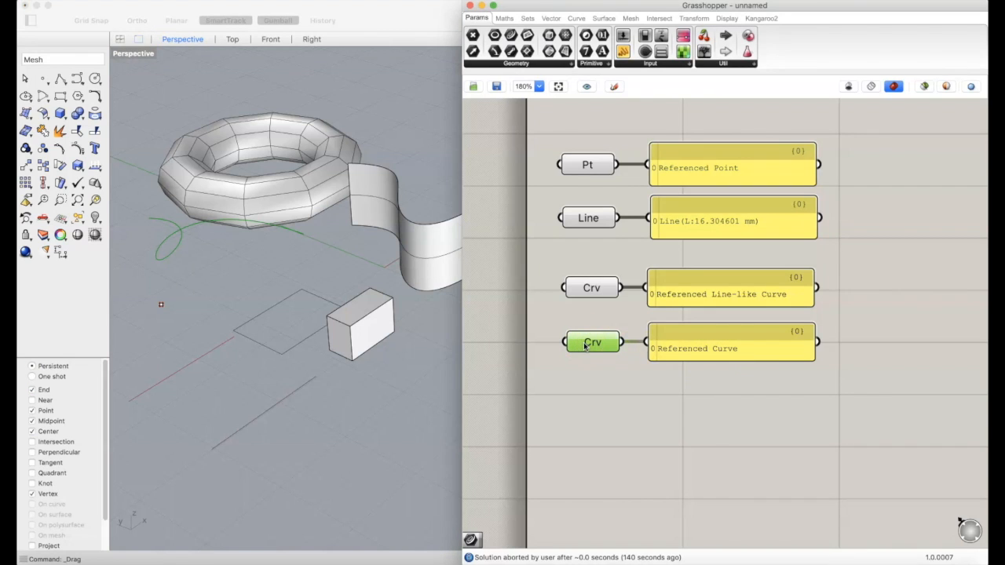
left_click_drag(585, 345, 592, 409, "alt")
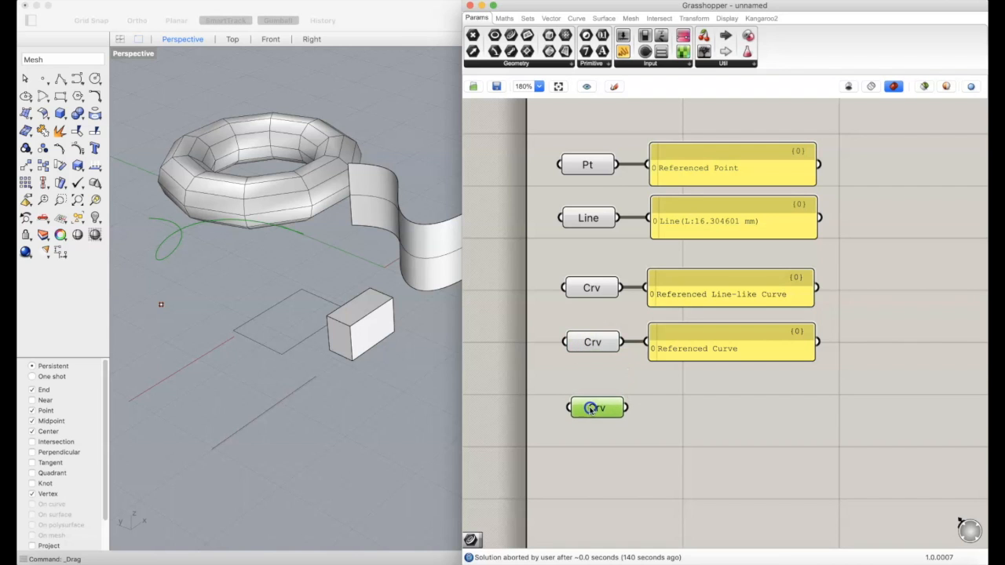
left_click(688, 343)
left_click_drag(687, 343, 602, 406, "alt")
left_click(639, 445)
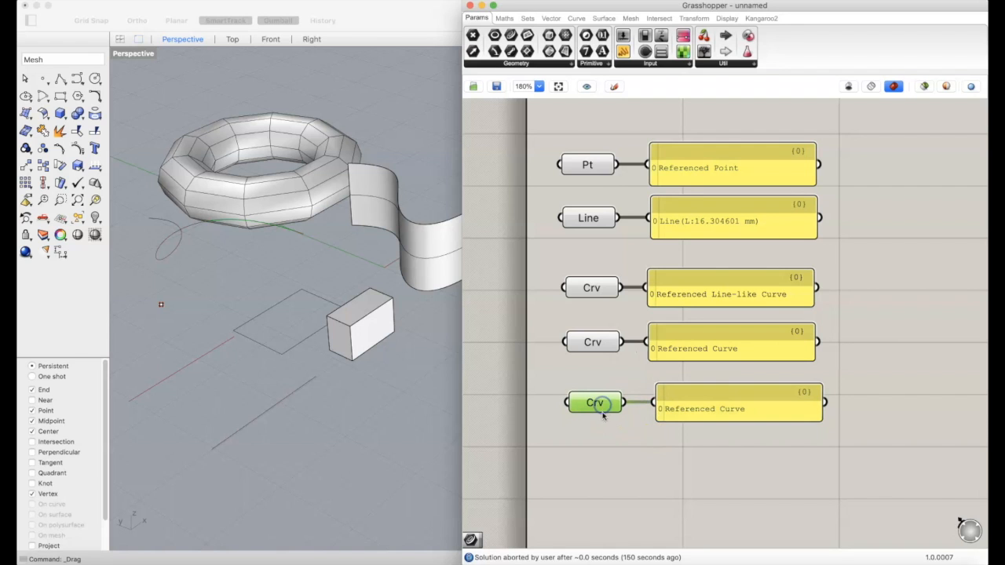
- Compare which Rhino geometry the second and third Curve parameters hold by selecting each one and checking its highlight in the viewport
right_click(602, 407)
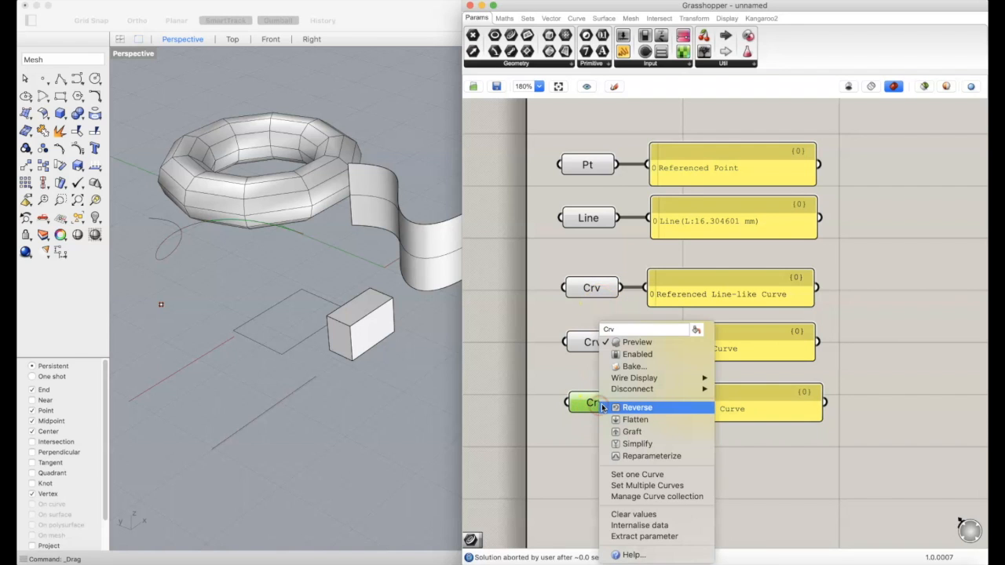
left_click(602, 407)
left_click(592, 341)
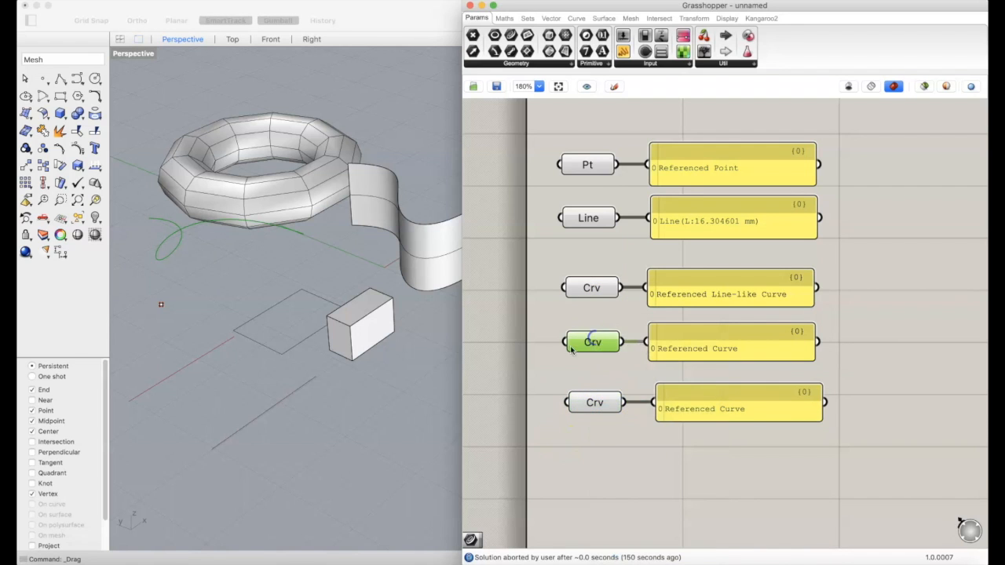
left_click(686, 395)
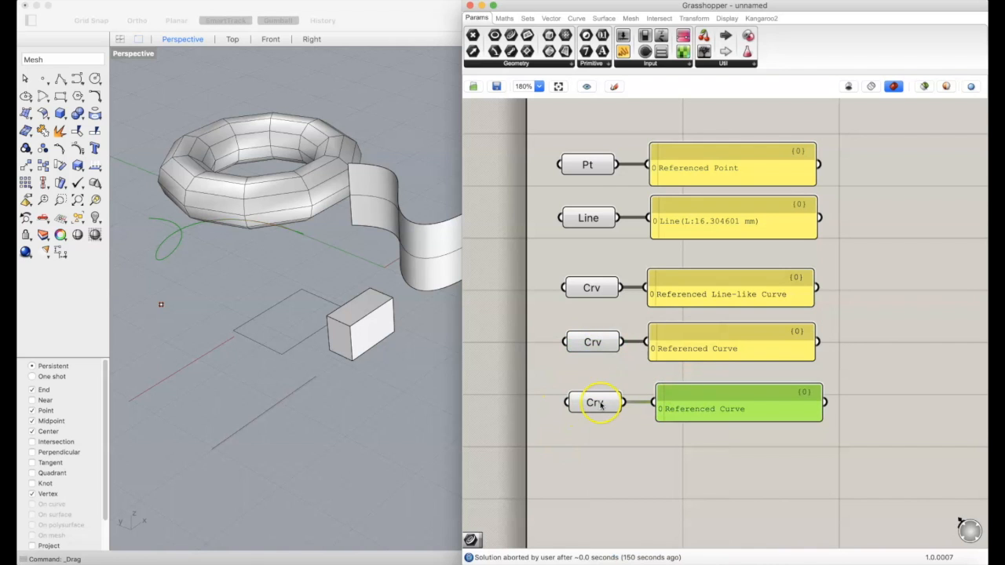
left_click(601, 403)
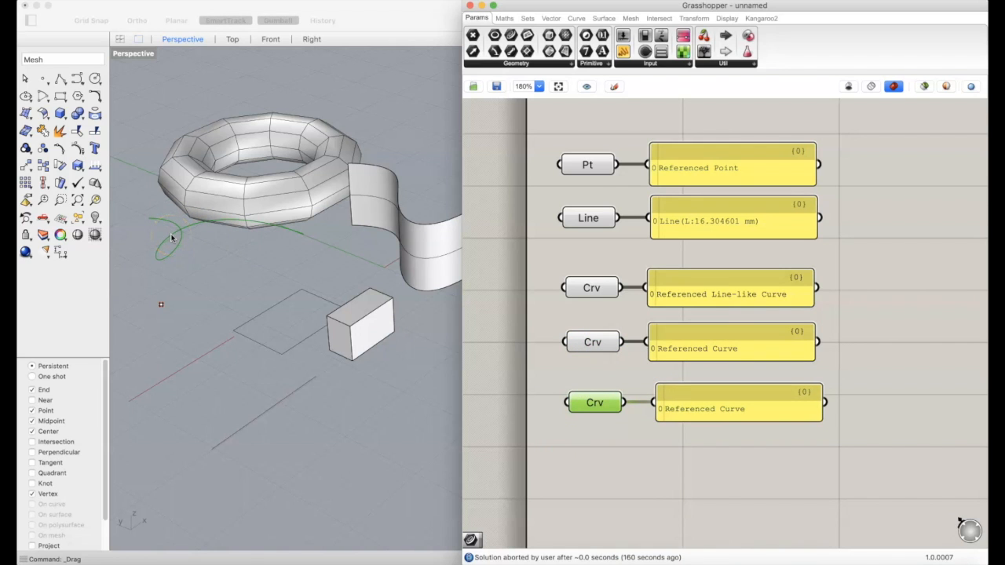
right_click_drag(171, 238, 205, 233)
left_click(593, 339)
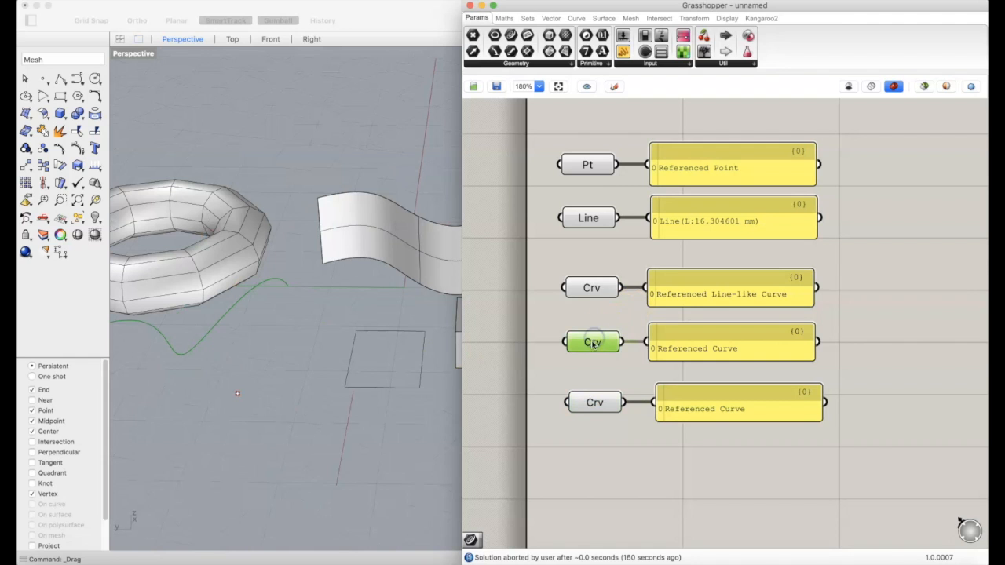
right_click_drag(402, 372, 364, 365)
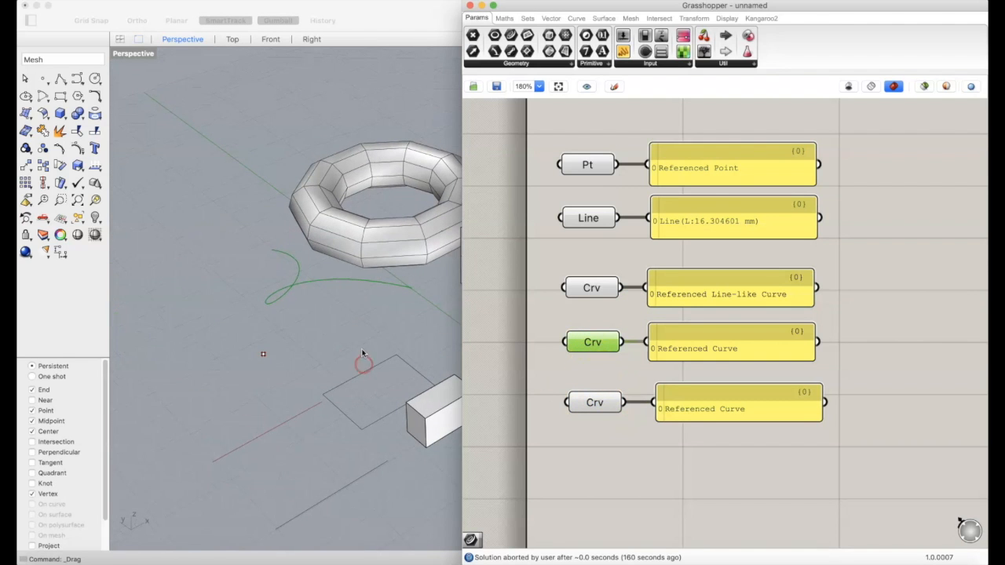
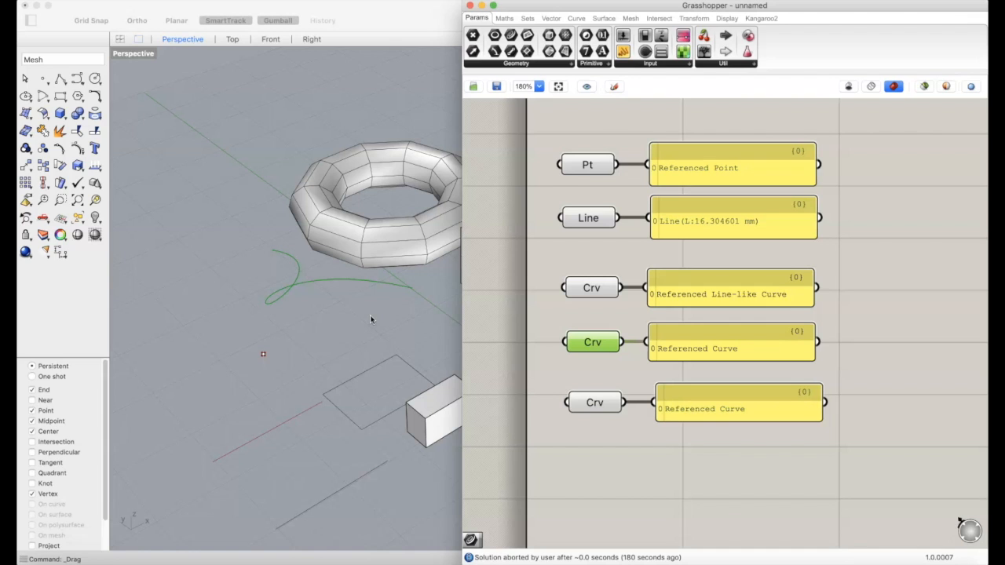
left_click(395, 234)
left_click(308, 380)
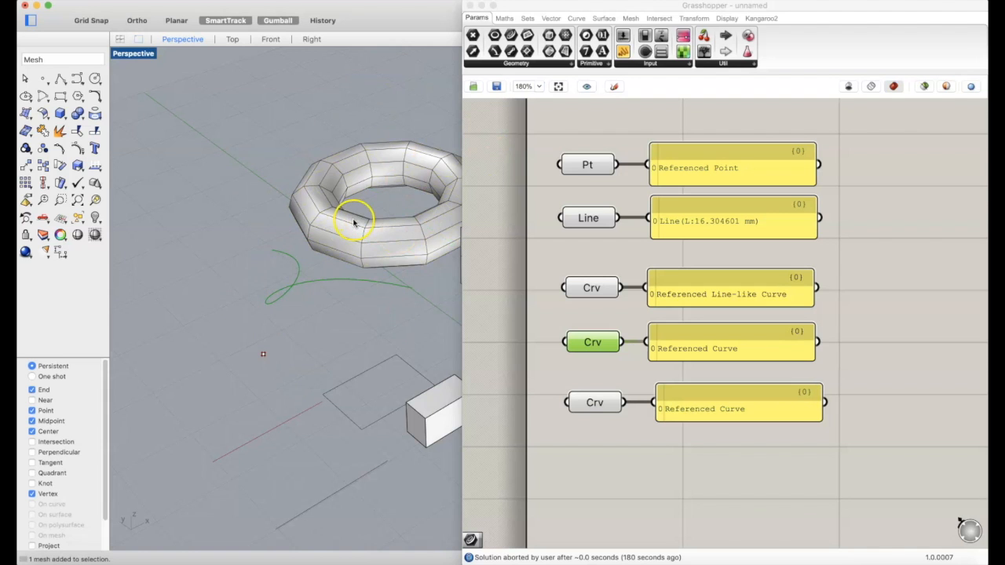
- Clear the values of the third Curve parameter and deselect it
left_click(595, 401)
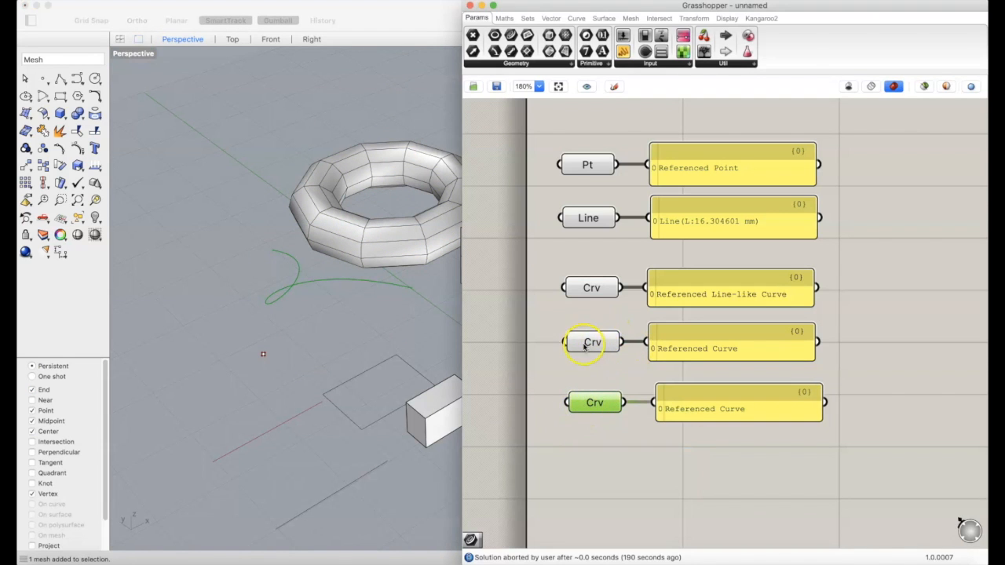
left_click(587, 408)
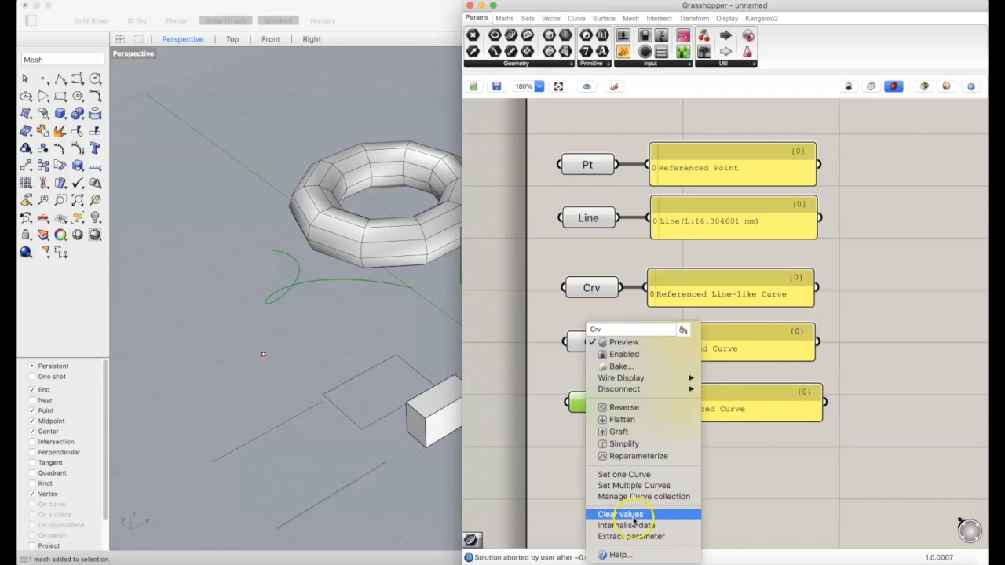
left_click(673, 516)
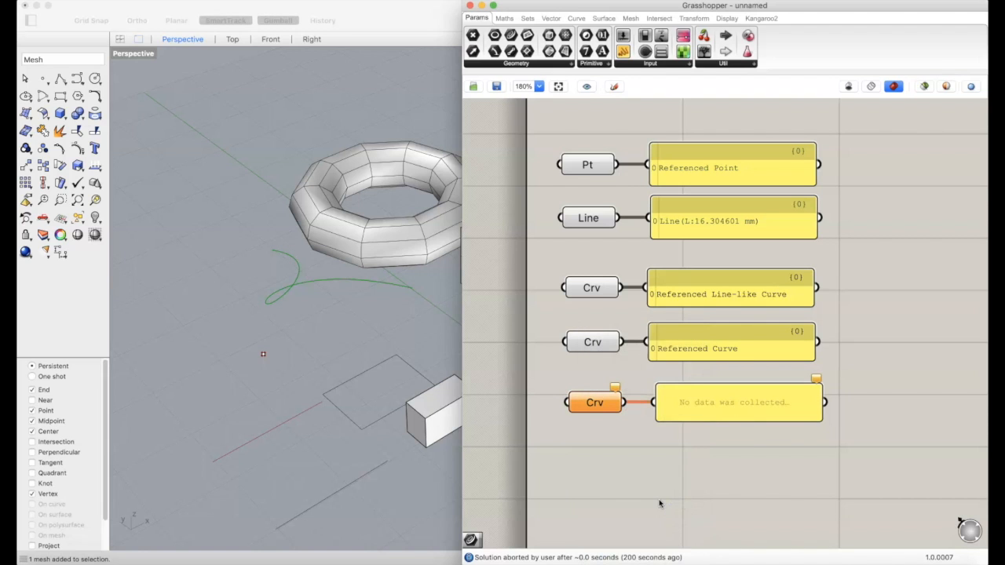
scroll(646, 471, "down", 2)
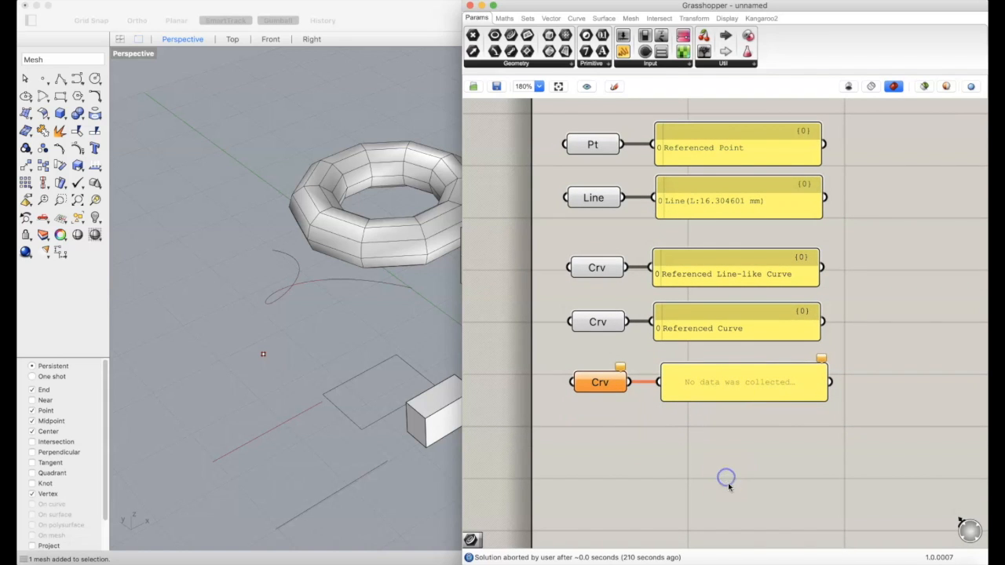
- Delete the freeform curve in Rhino and compare the Panels of the second and third Curve parameters
left_click(269, 298)
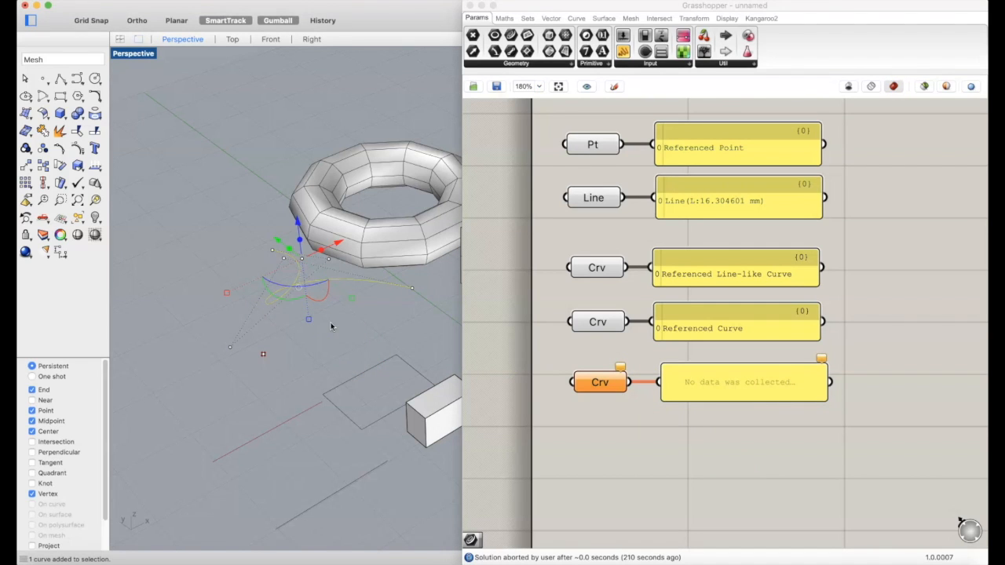
key("Delete")
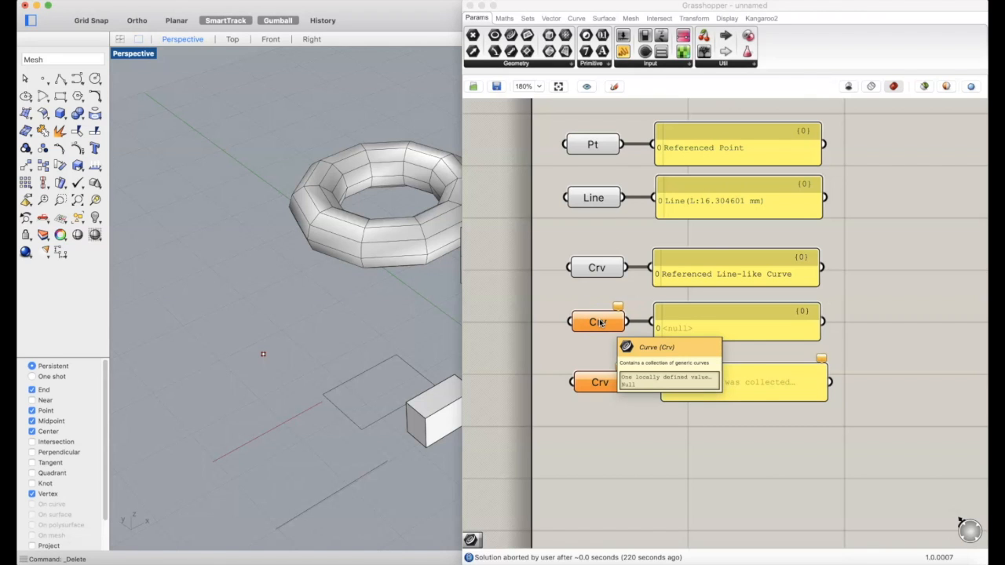
left_click(641, 324)
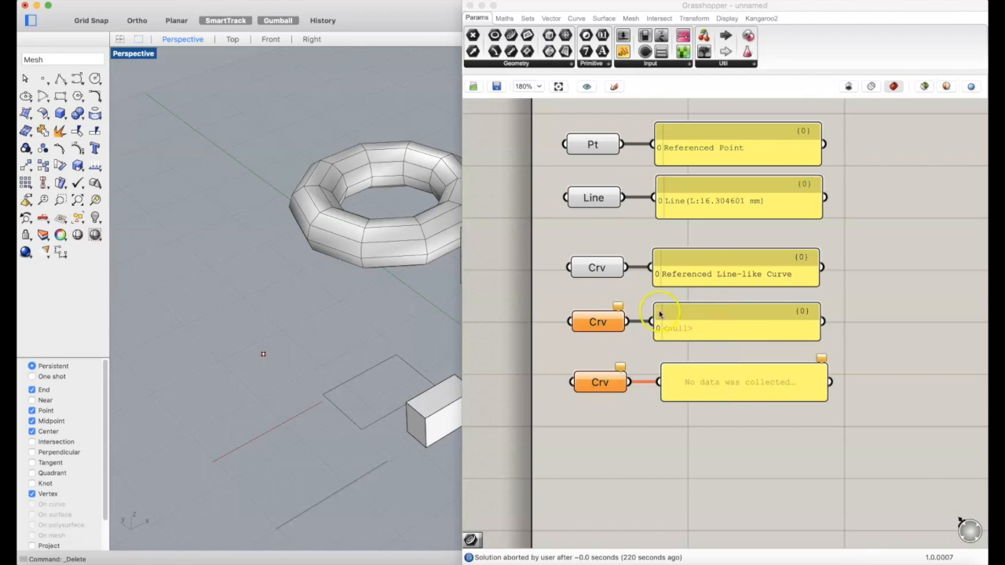
left_click(675, 334)
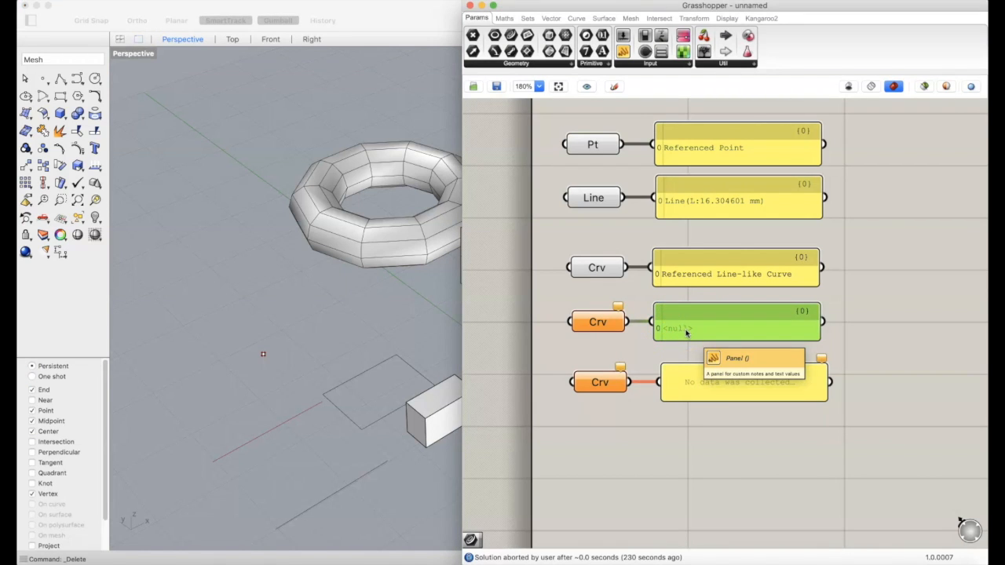
left_click(697, 385)
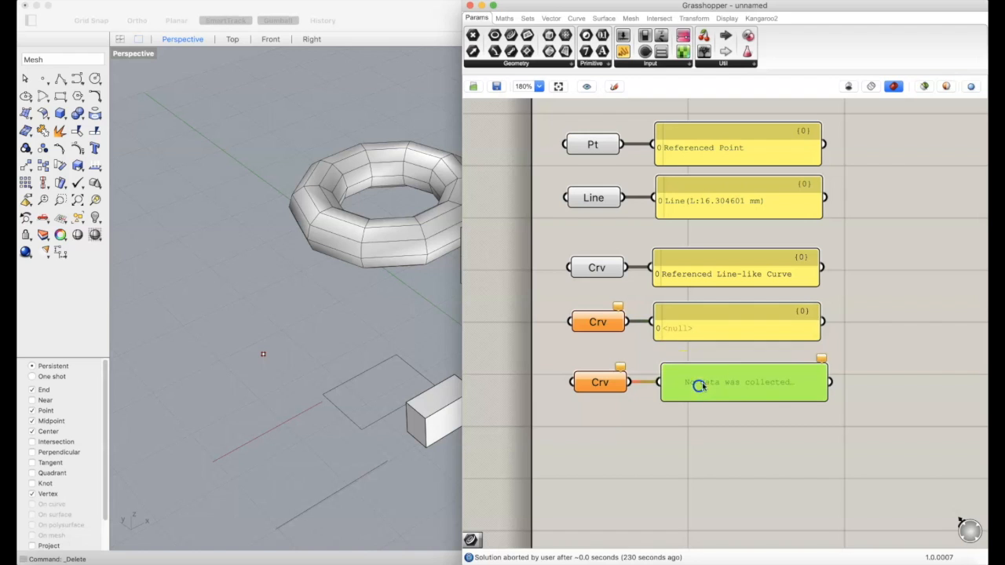
left_click(601, 382)
right_click(602, 382)
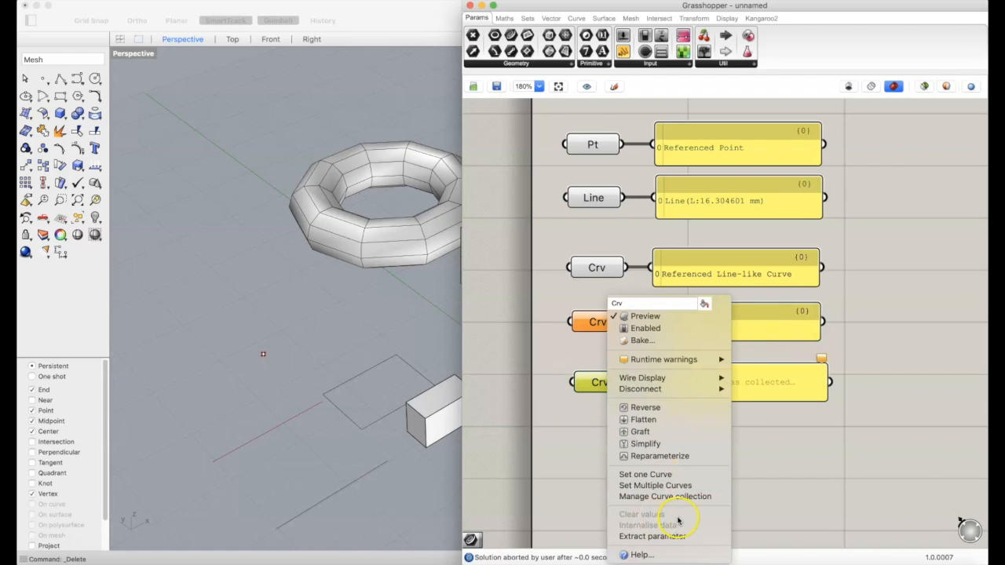
left_click(822, 515)
left_click(719, 465)
- Undo the deletion of the freeform Rhino curve and deselect it
left_click(350, 333)
key("super+z")
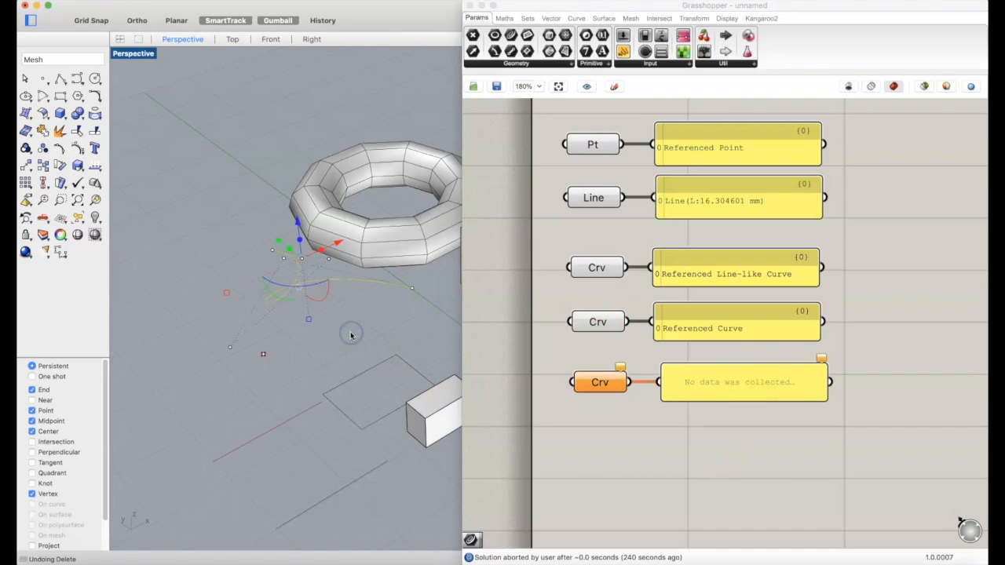
left_click(351, 334)
right_click_drag(284, 312, 282, 312)
- Check that the second Curve parameter still references the freeform Rhino curve by selecting it and viewing the highlight
left_click(602, 325)
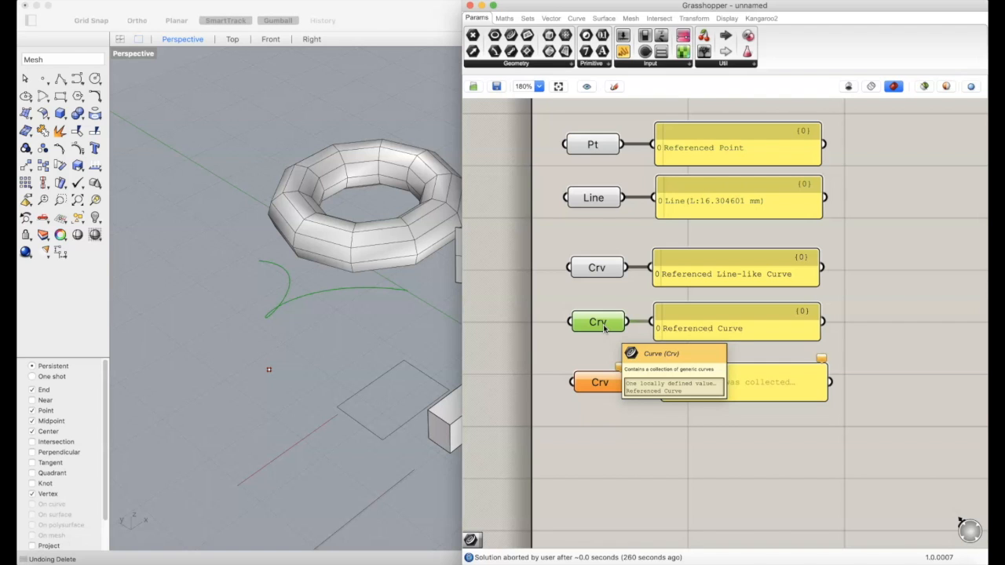
left_click(530, 344)
right_click_drag(537, 350, 530, 313)
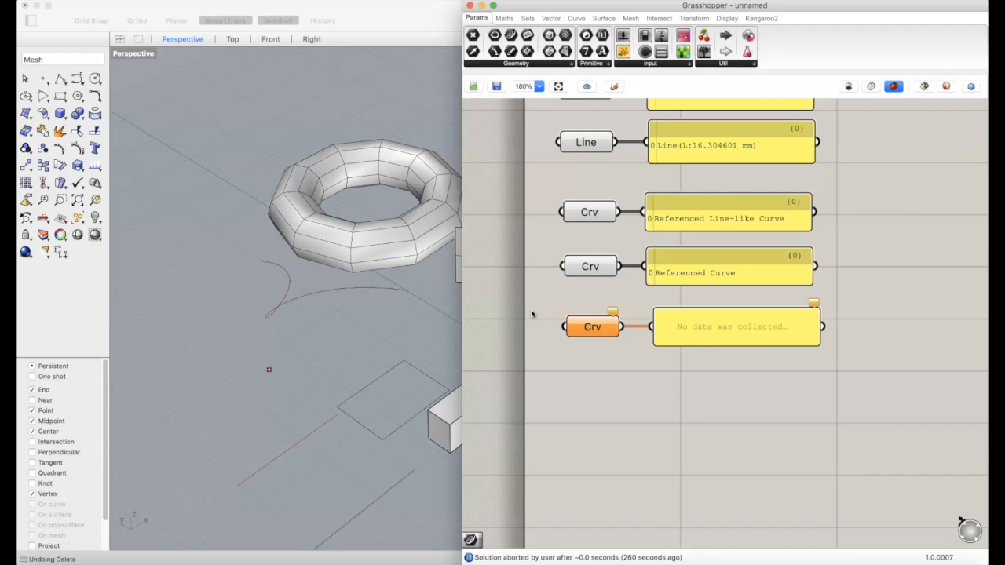
left_click(591, 266)
left_click(442, 296)
left_click(567, 199)
- Open the save dialog for the Grasshopper definition, move it aside to uncover the Rhino model, and cancel without saving
left_click(496, 87)
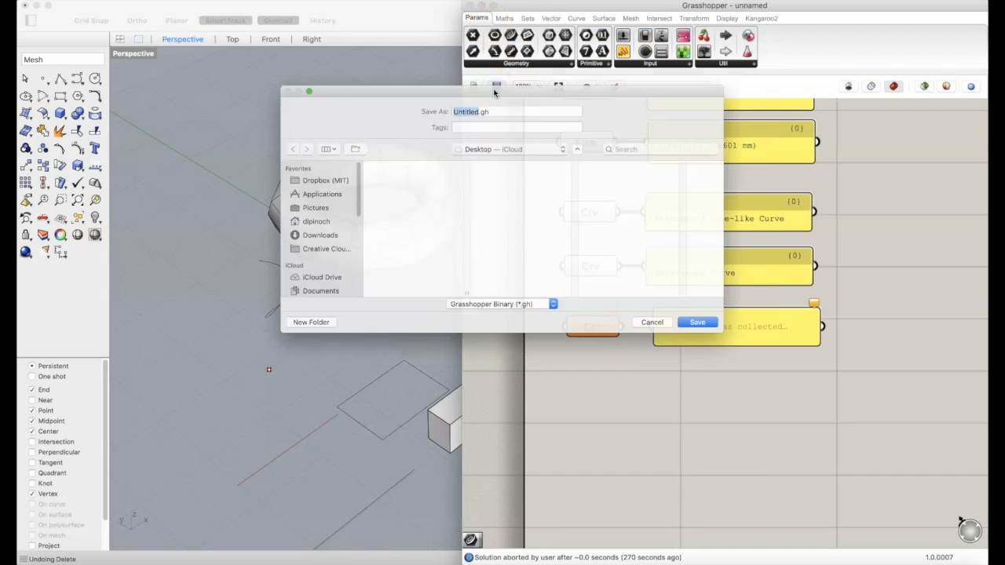
left_click_drag(415, 84, 427, 84)
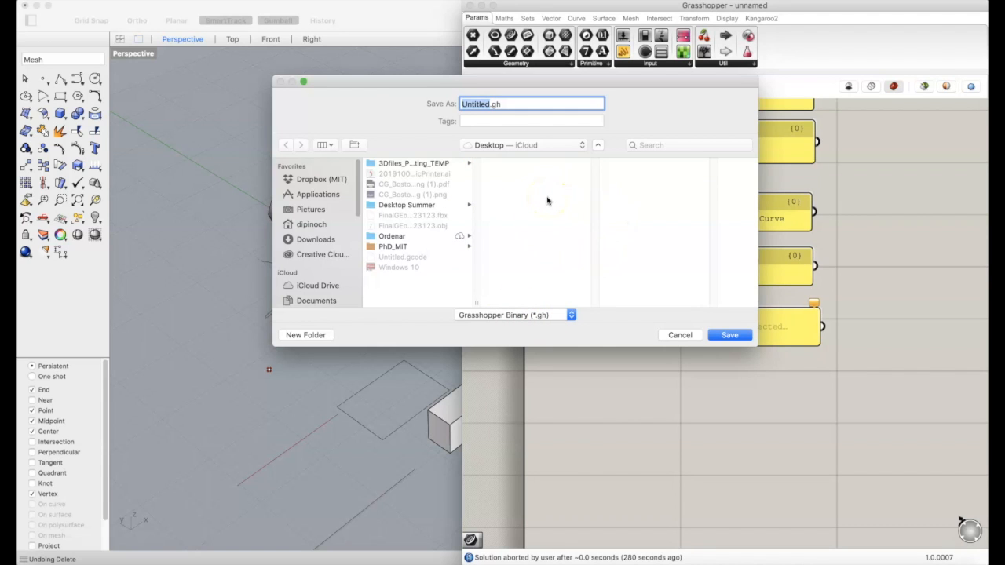
left_click_drag(352, 83, 566, 228)
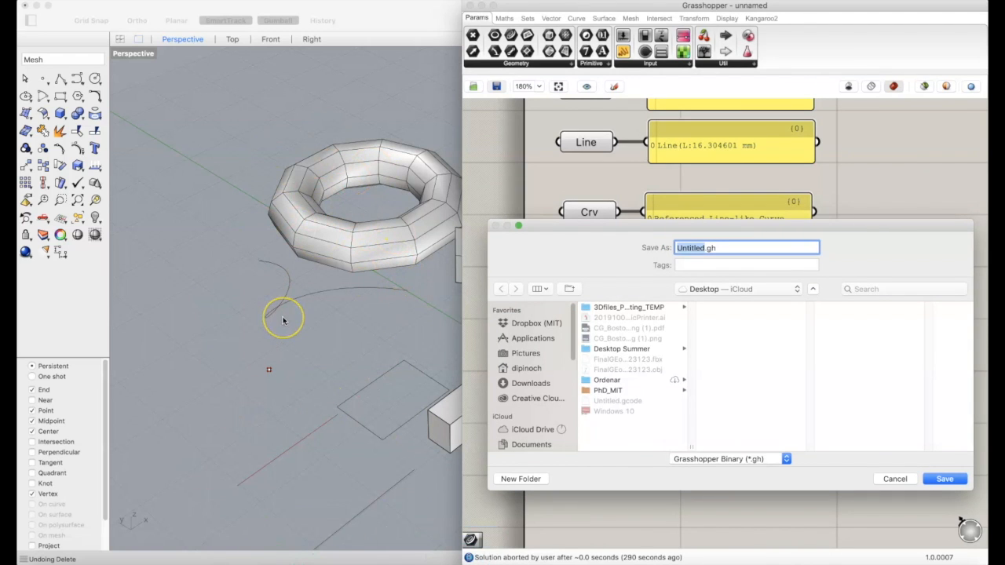
left_click(894, 479)
- Highlight the Rhino curve referenced by the second Curve parameter, inspect it in the viewport, and deselect the parameter
right_click_drag(600, 350, 621, 460)
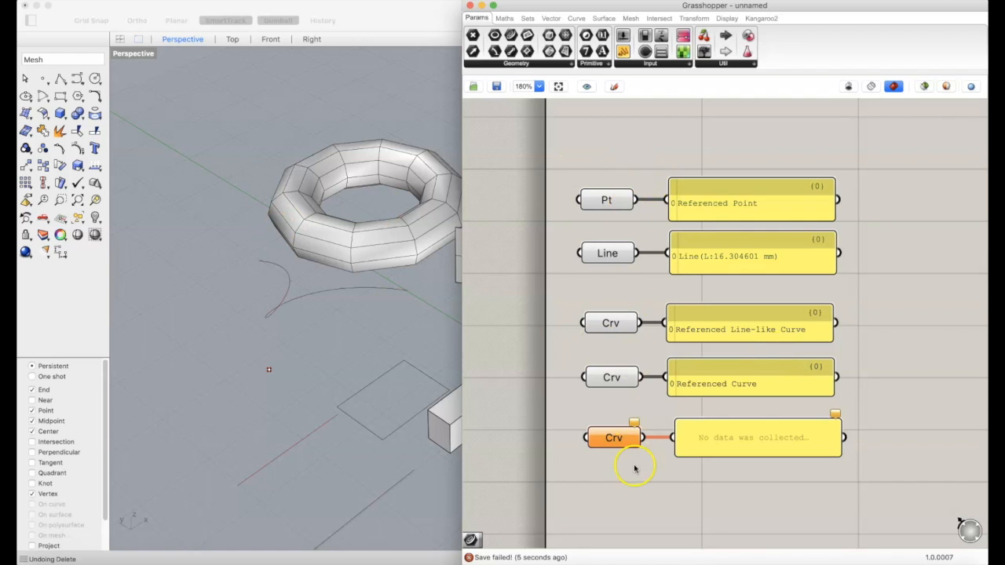
left_click(617, 383)
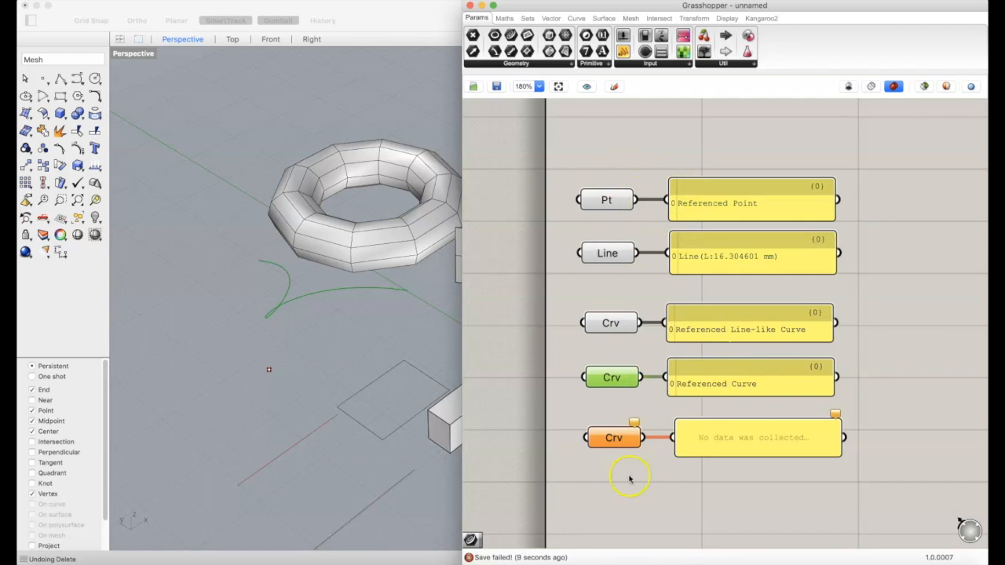
scroll(628, 480, "down", 3)
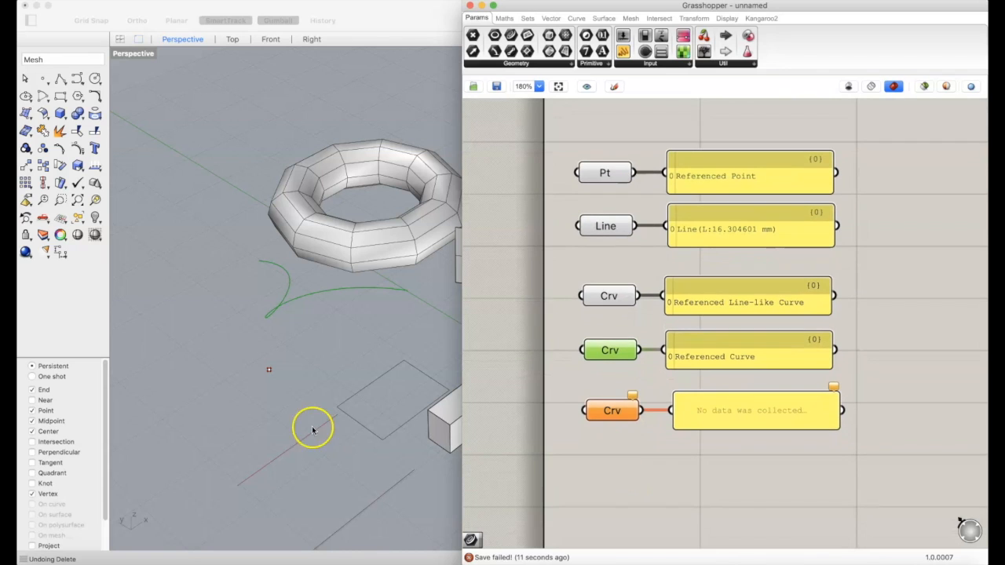
left_click(398, 278)
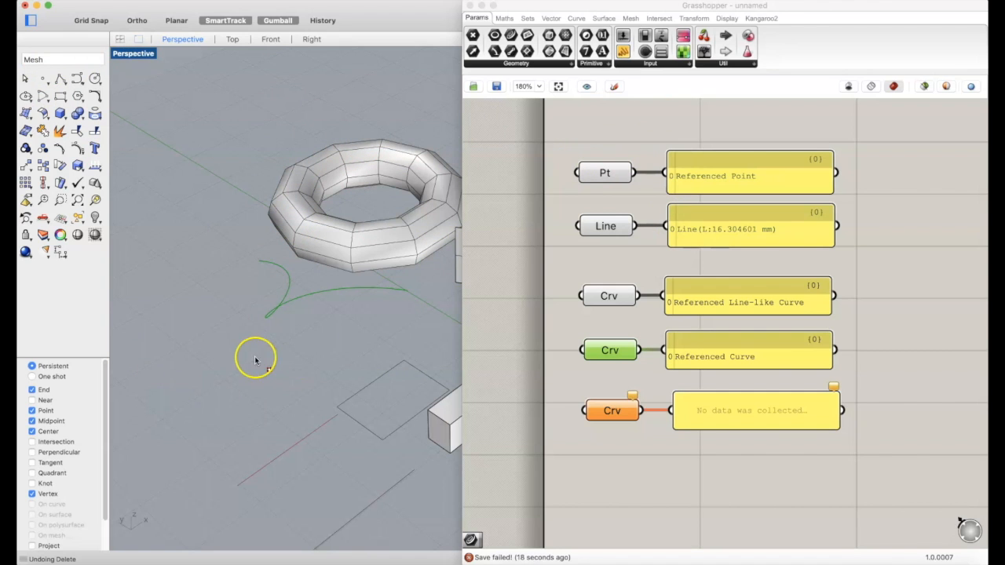
left_click(854, 257)
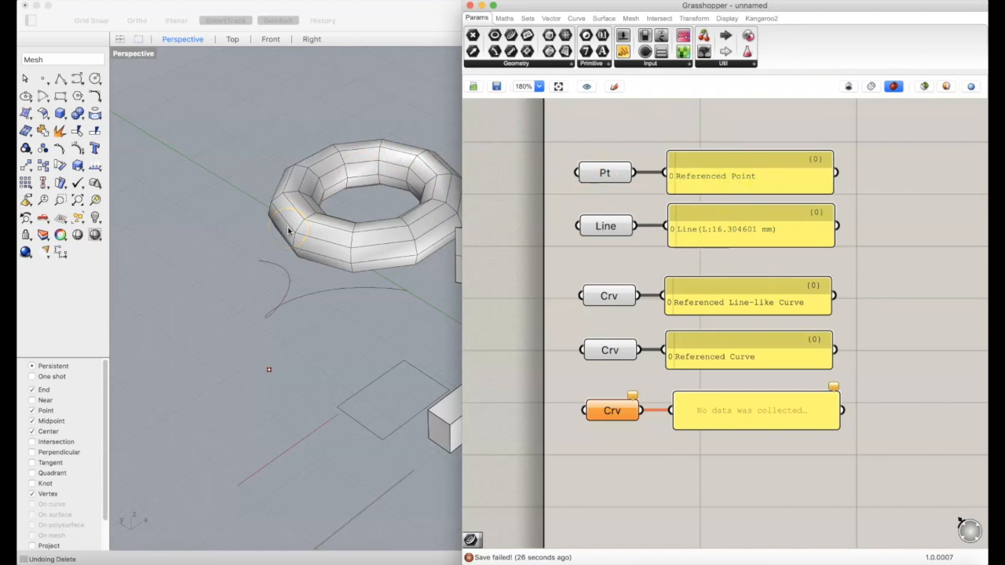
right_click_drag(847, 293, 850, 302)
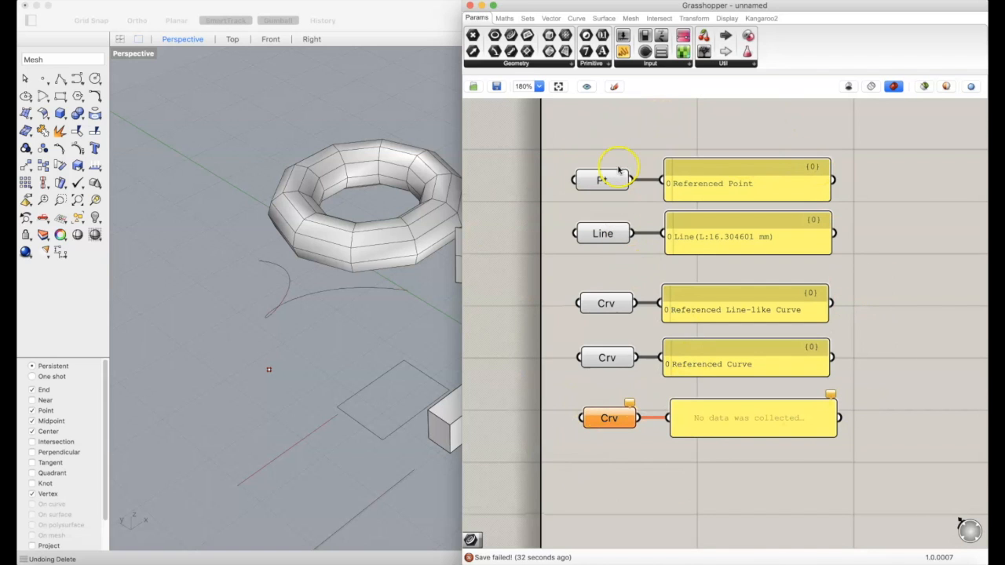
- Bring up the definition's save dialog again to review its Grasshopper Binary (*.gh) format, then cancel it
left_click(498, 86)
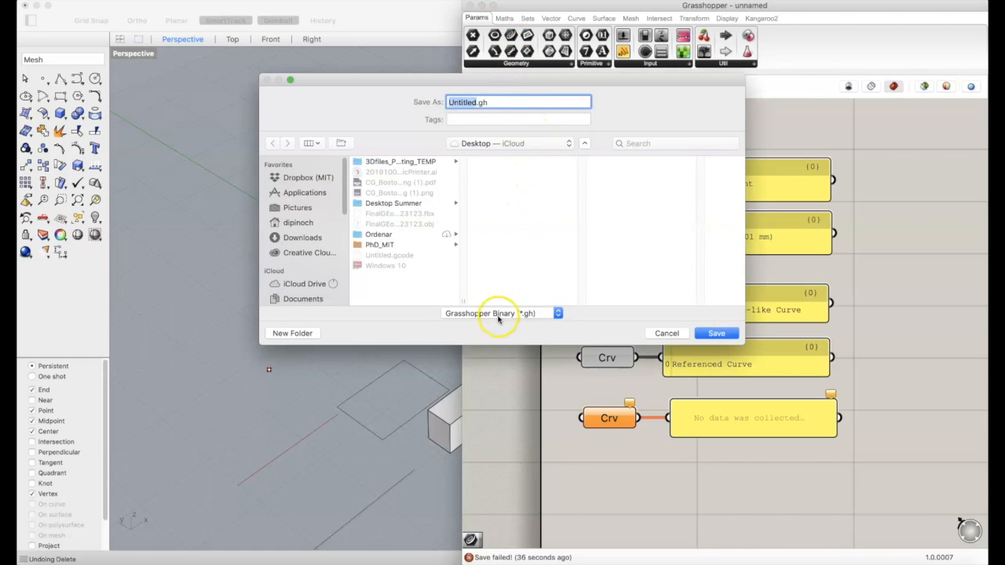
left_click(666, 333)
right_click_drag(572, 363, 588, 373)
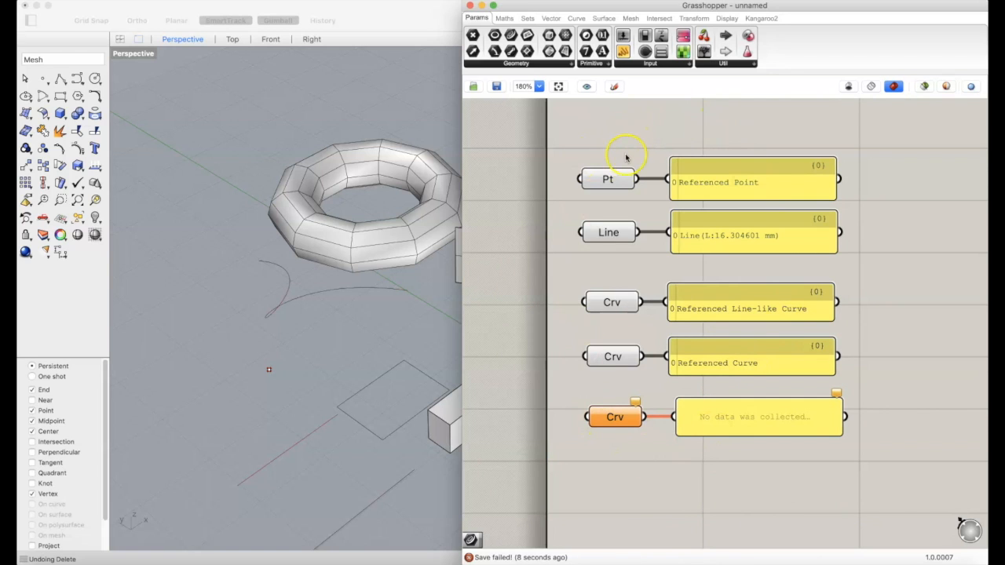
- Internalise the data of the Point parameter so it stores the referenced Rhino point locally
left_click(612, 181)
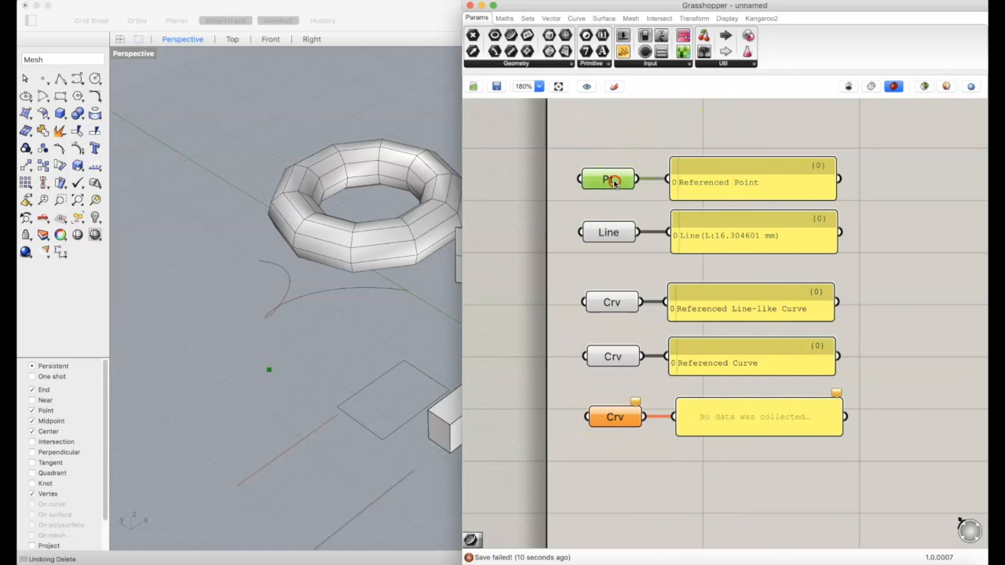
right_click(614, 182)
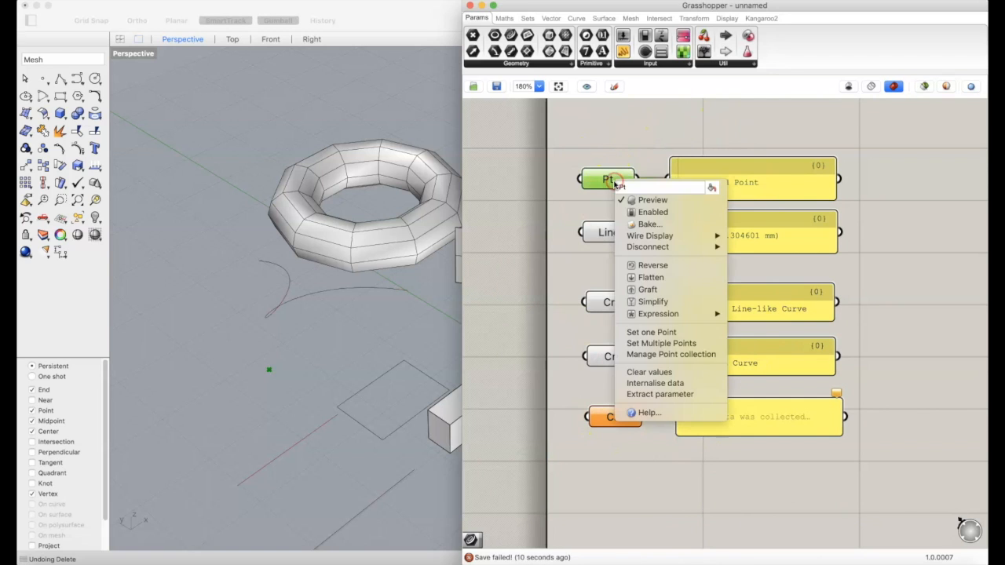
left_click(687, 384)
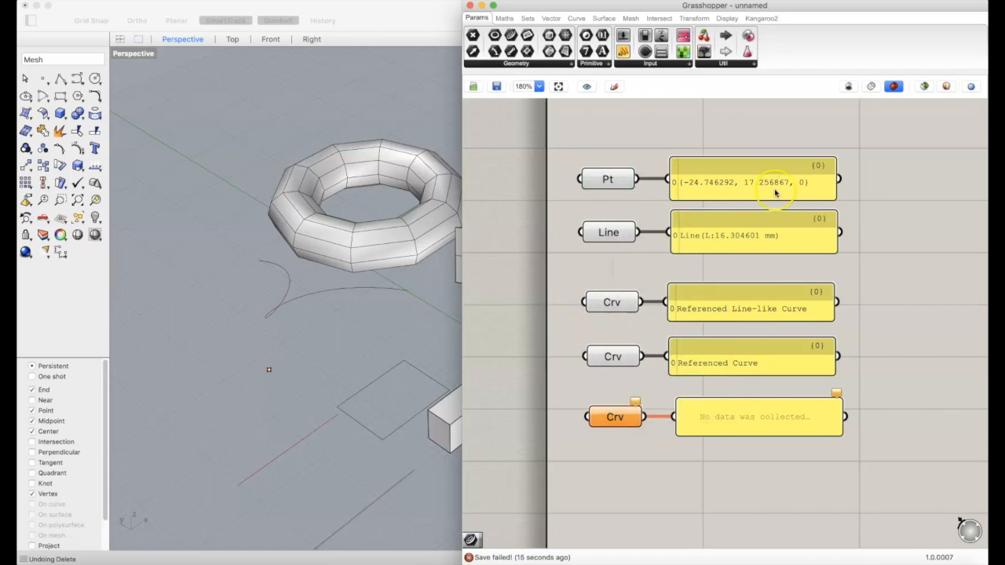
- Delete the original point object from the Rhino model, keeping the Point parameter's internalised copy
left_click(802, 183)
left_click(766, 184)
left_click(664, 210)
left_click(431, 302)
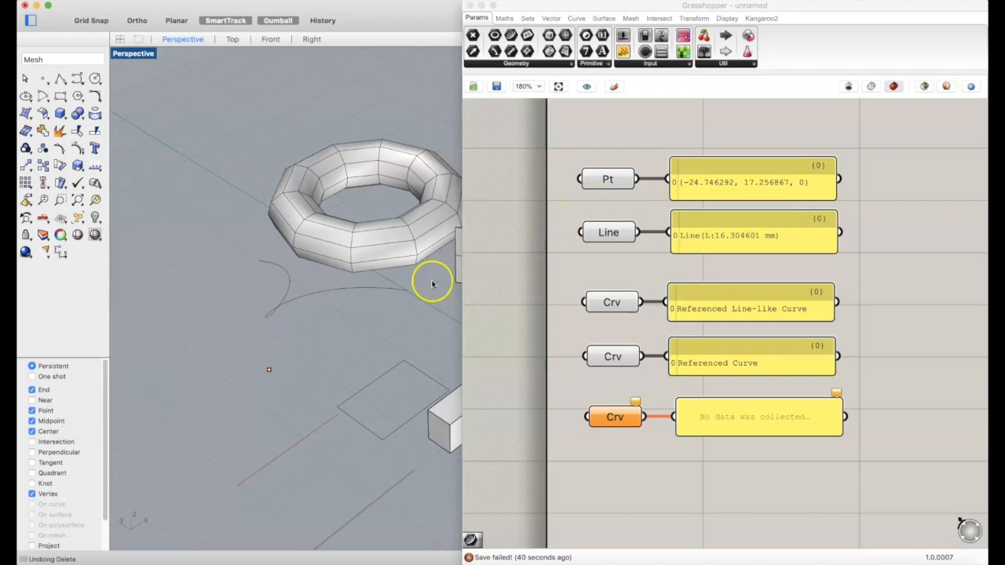
left_click_drag(218, 354, 343, 408)
key("Delete")
left_click(298, 359)
- Highlight the point stored in the Point parameter, check it in the Rhino viewport, and deselect the parameter
left_click(608, 181)
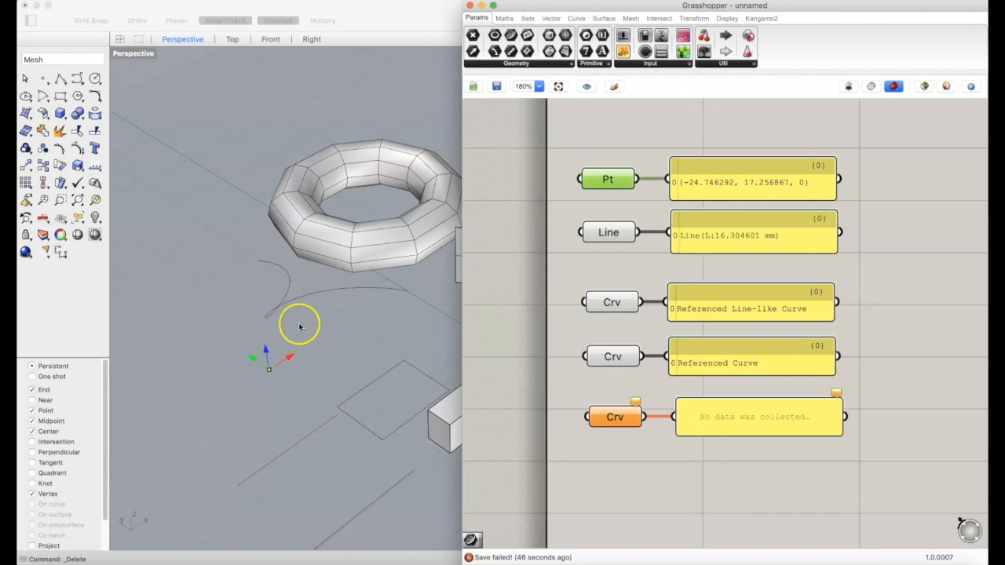
left_click(202, 393)
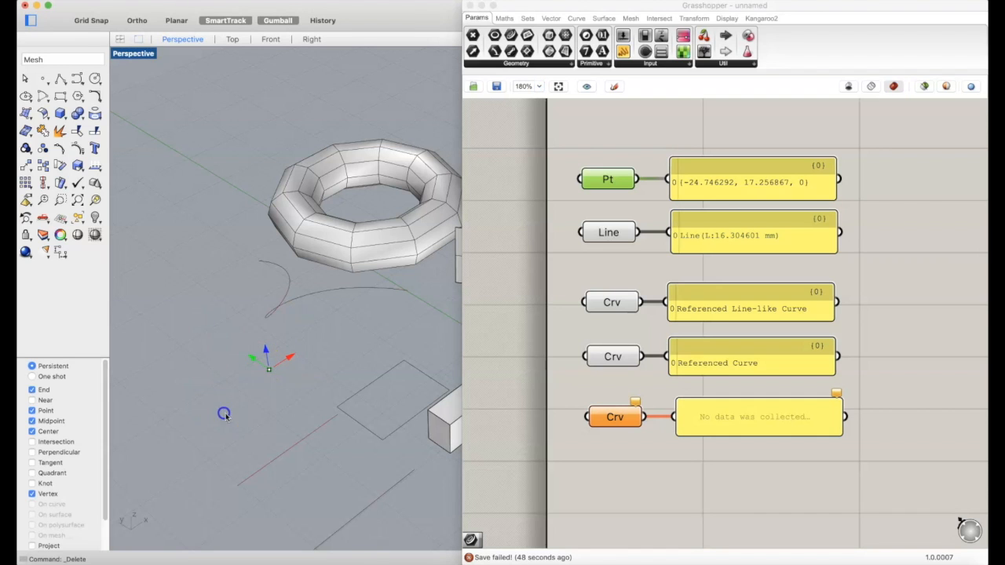
left_click(518, 300)
right_click(523, 314)
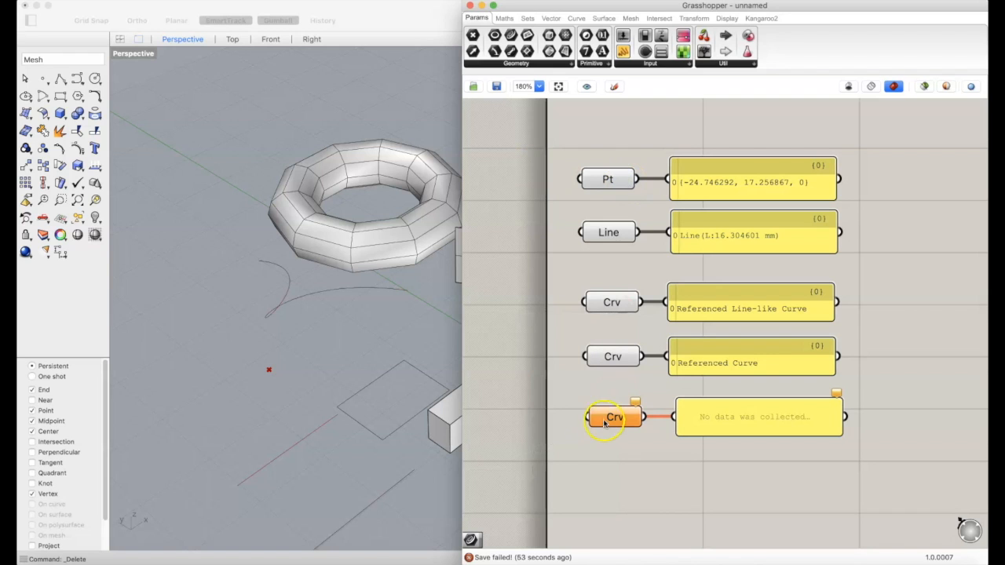
- Highlight the Line parameter's geometry, try to pick that line and the stored point in the Rhino viewport, and deselect the parameter
left_click(290, 449)
mouse_move(290, 466)
left_mouse_down()
mouse_move(228, 399)
mouse_move(291, 471)
left_mouse_up()
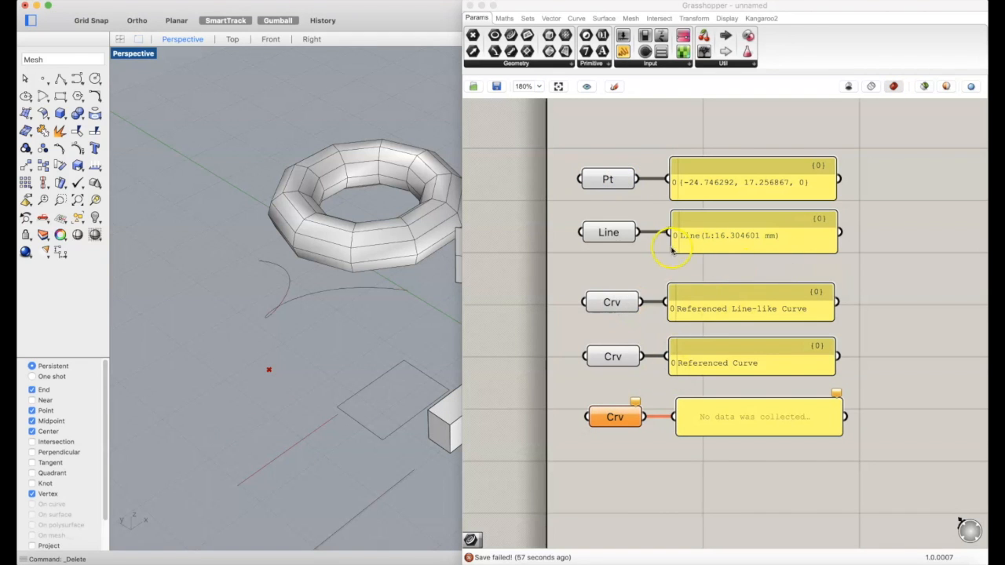
left_click(607, 232)
left_click(349, 455)
left_click_drag(295, 434, 256, 448)
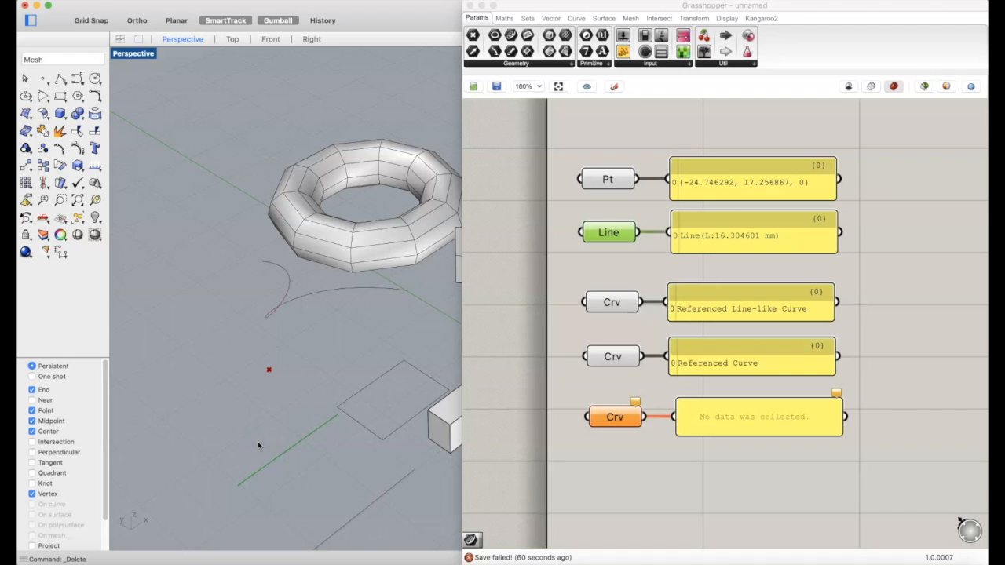
left_click(620, 298)
left_click(625, 273)
left_click(611, 234)
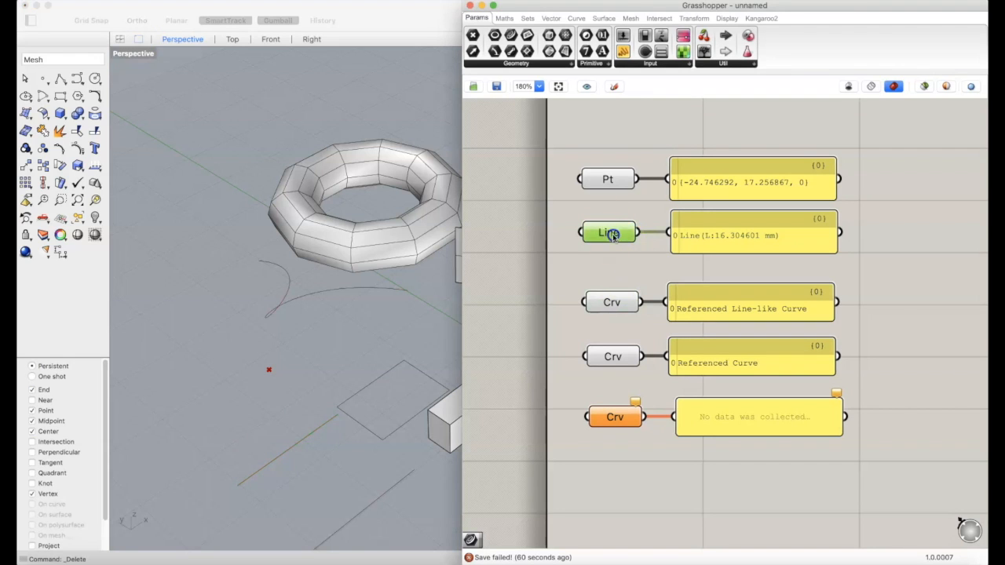
left_click(191, 388)
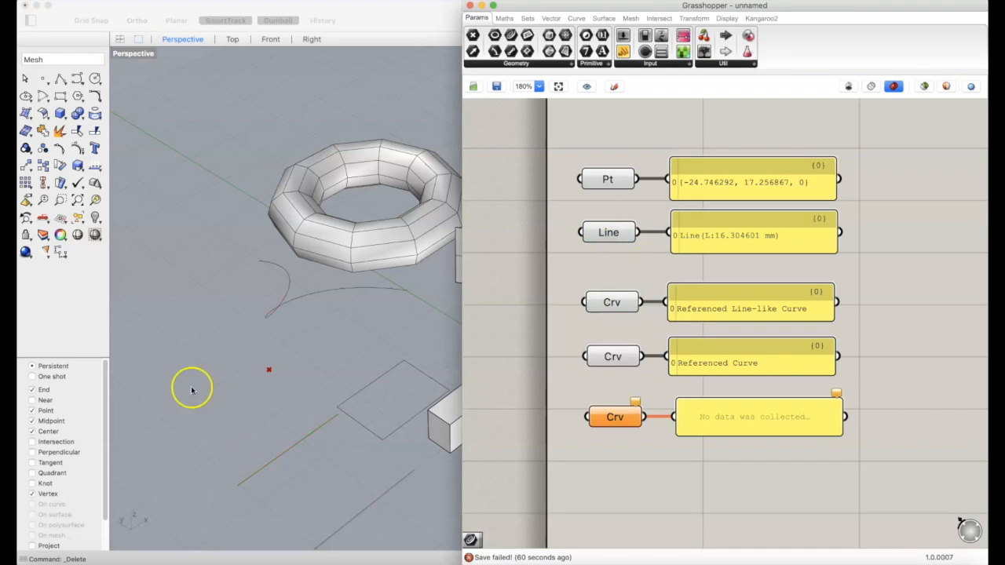
left_click(268, 372)
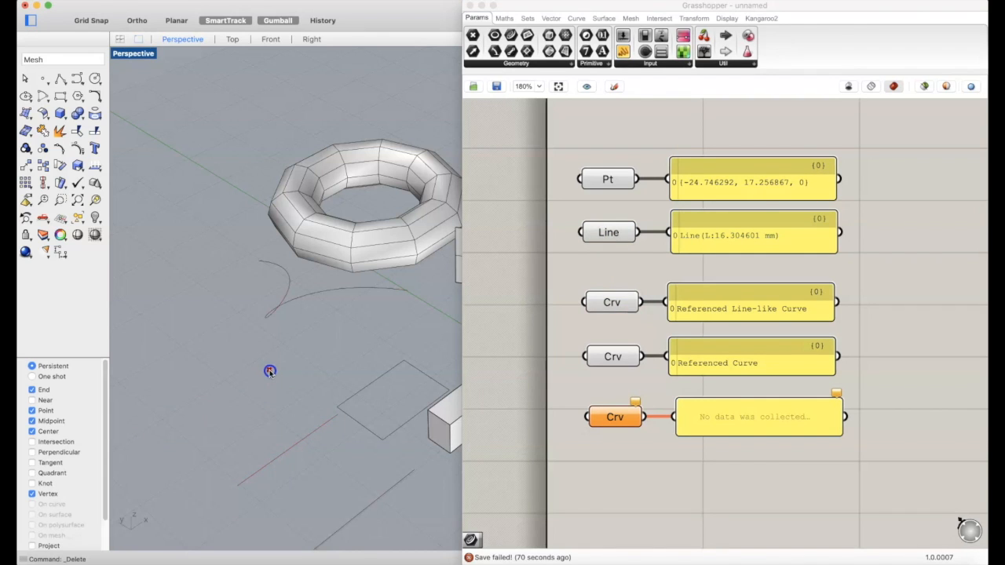
left_click(621, 254)
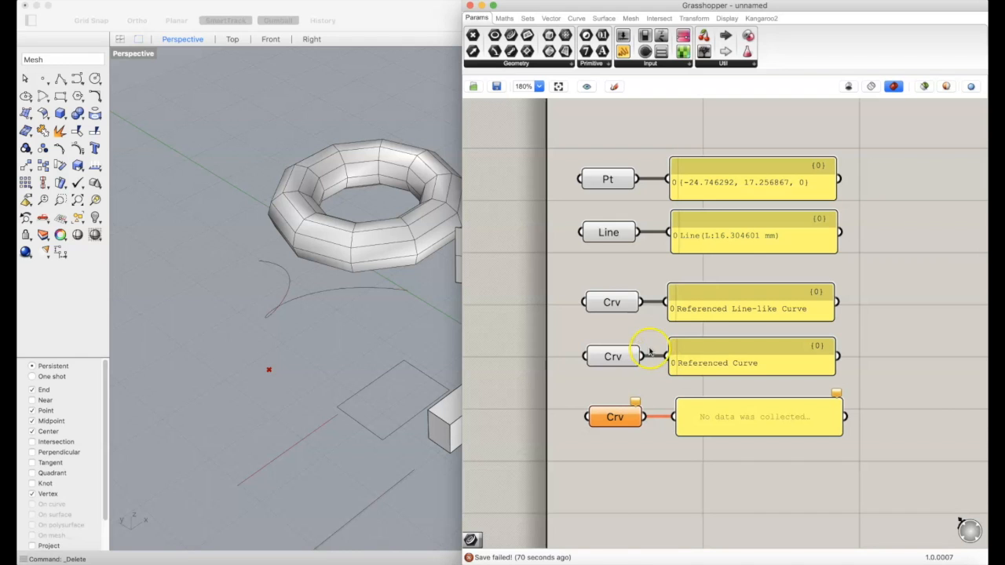
- With the first Curve parameter selected, move its referenced line in Rhino across the ground plane and back near its starting place
left_click(706, 316)
left_click(612, 302)
right_click_drag(366, 507, 355, 501)
left_click(328, 451)
left_click(328, 451)
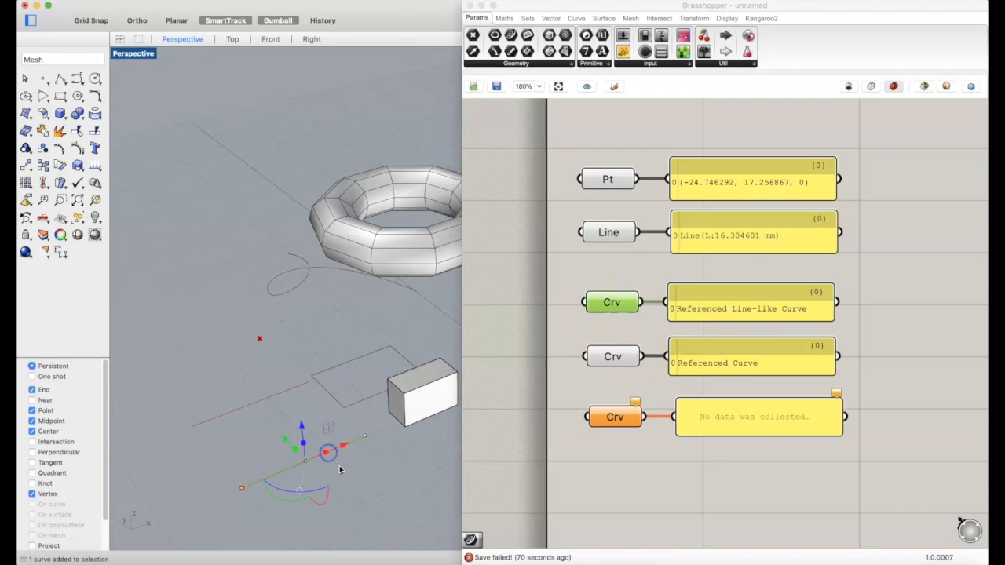
left_click_drag(285, 442, 223, 365)
left_click(357, 490)
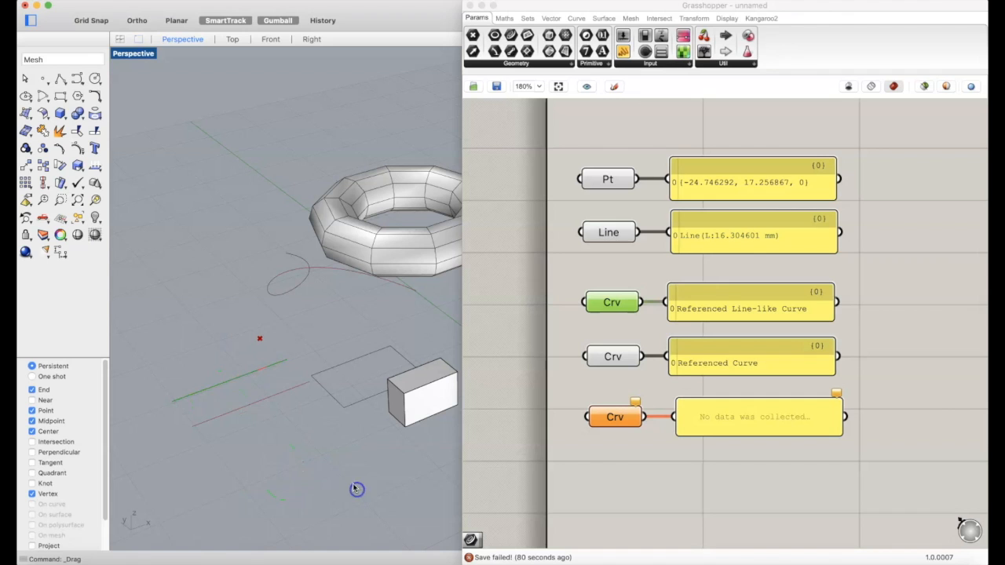
left_click(226, 384)
left_click_drag(223, 375, 338, 495)
- Internalise the data of the first Curve parameter and delete its original line from the Rhino model
left_click(620, 302)
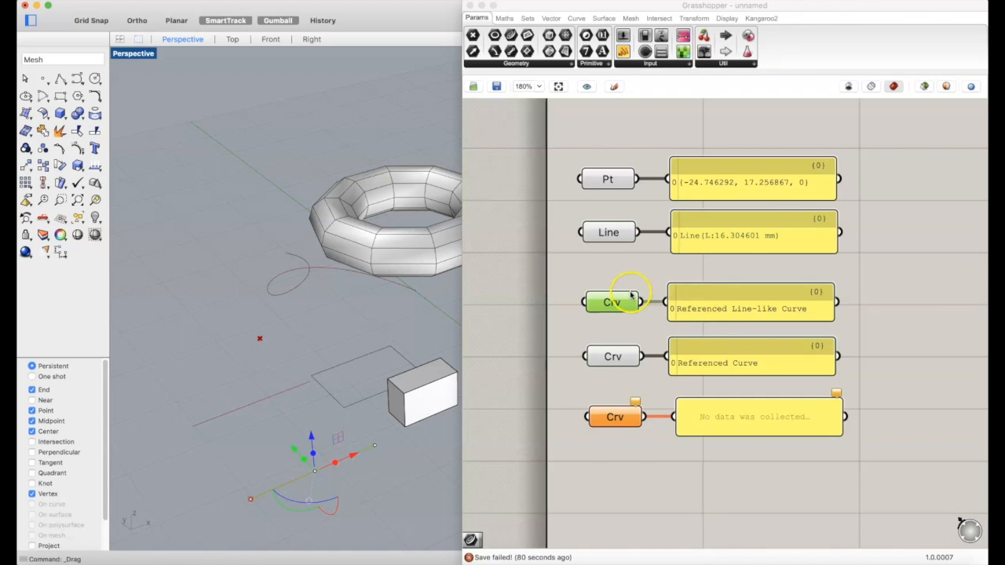
left_click(523, 317)
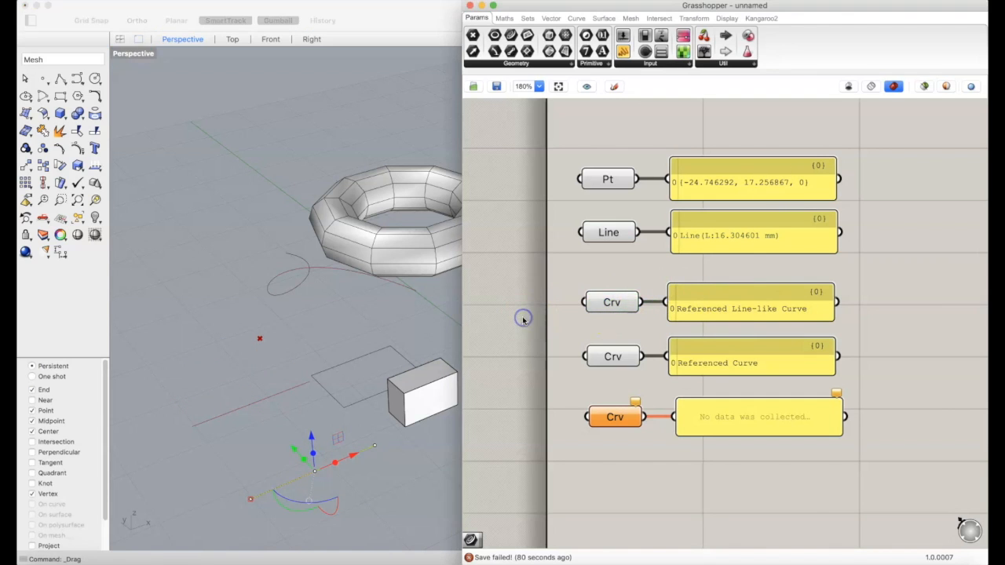
left_click(600, 303)
right_click(602, 307)
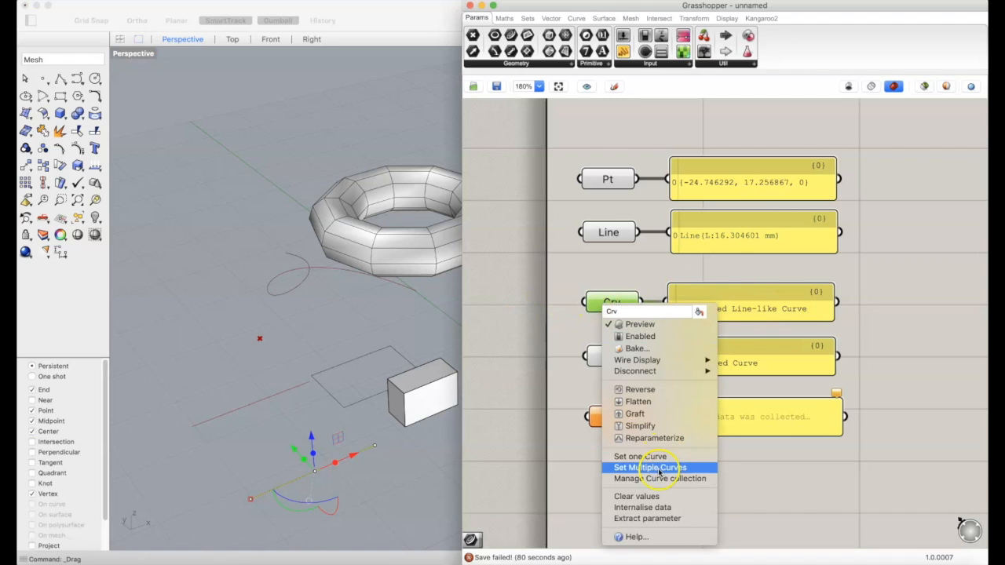
left_click(656, 508)
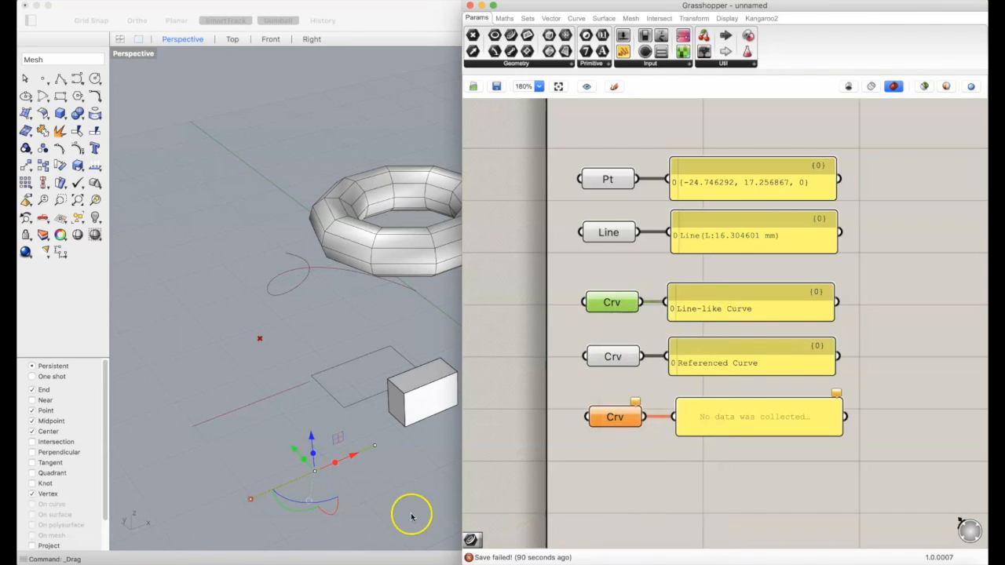
left_click(296, 467)
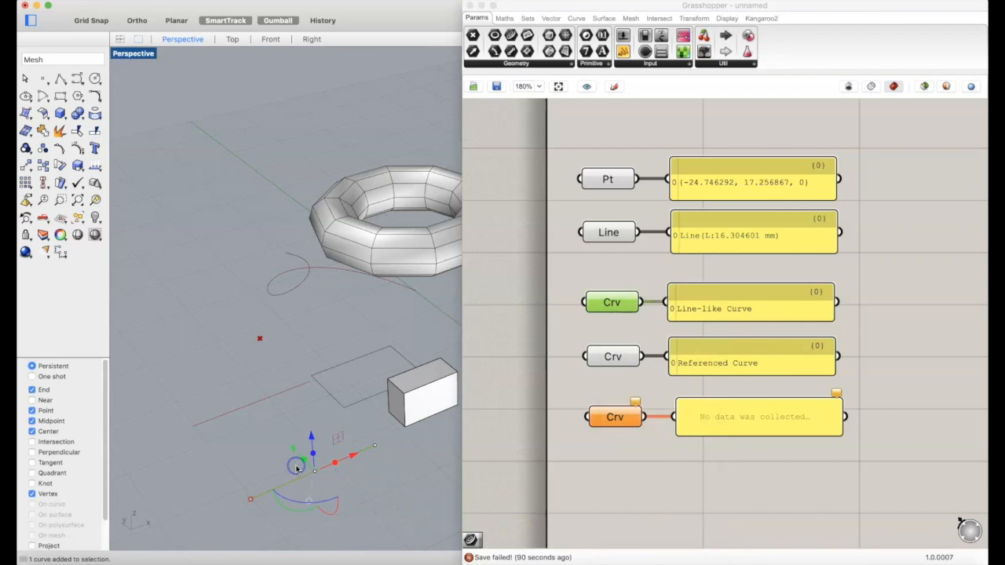
key("Delete")
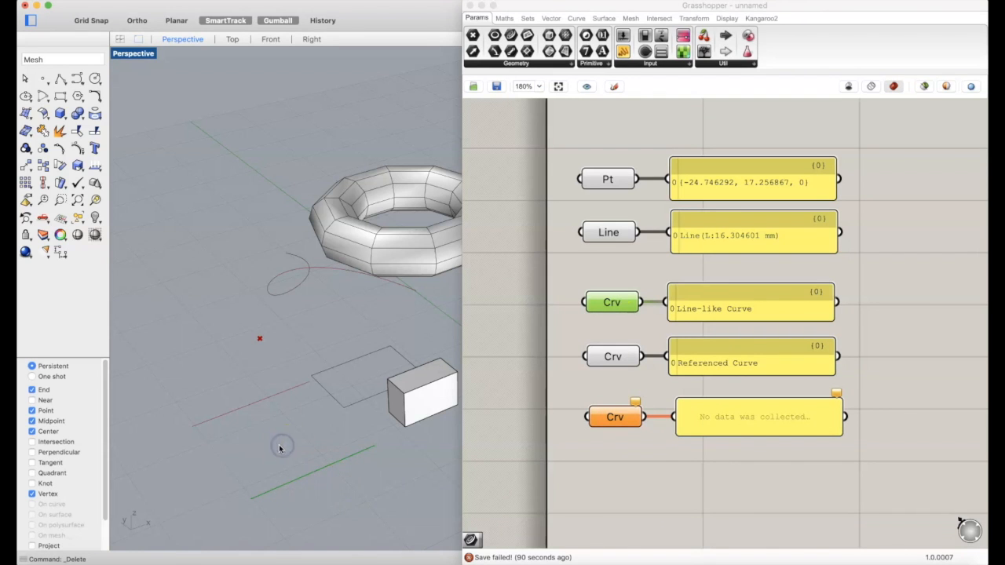
- Highlight the second and first Curve parameters in turn and try to pick the internalised line in the Rhino viewport
left_click(580, 352)
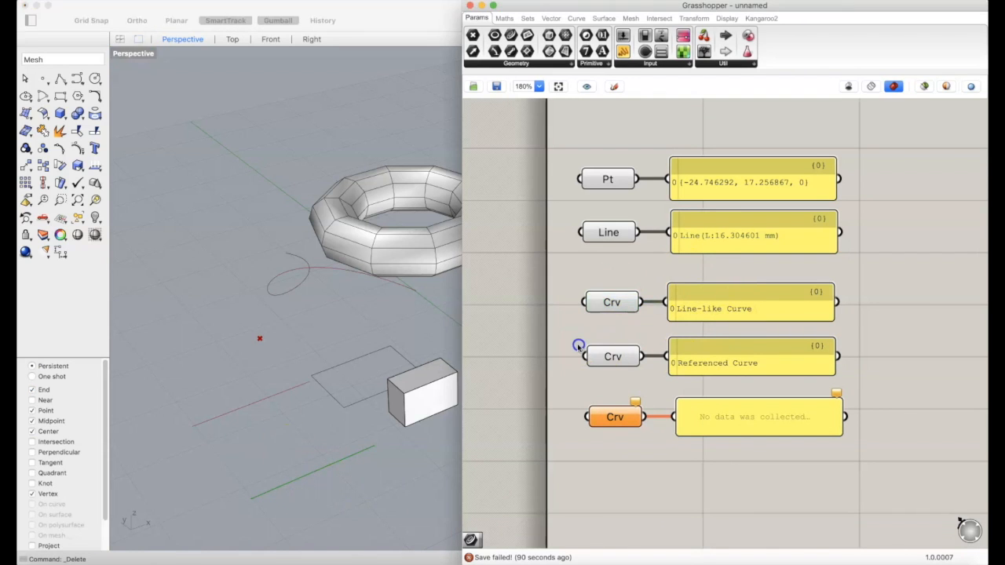
left_click(619, 350)
left_click(609, 307)
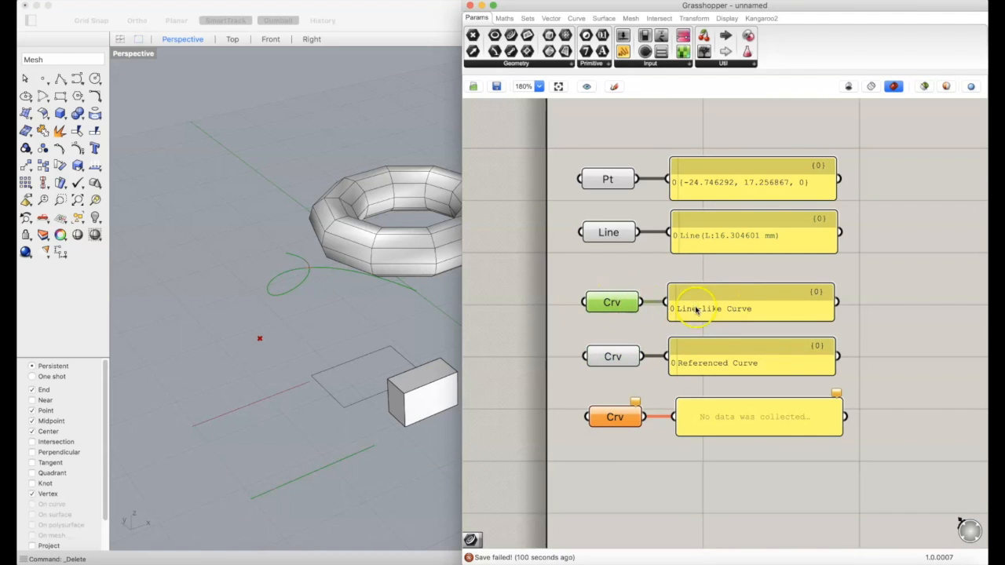
left_click(347, 466)
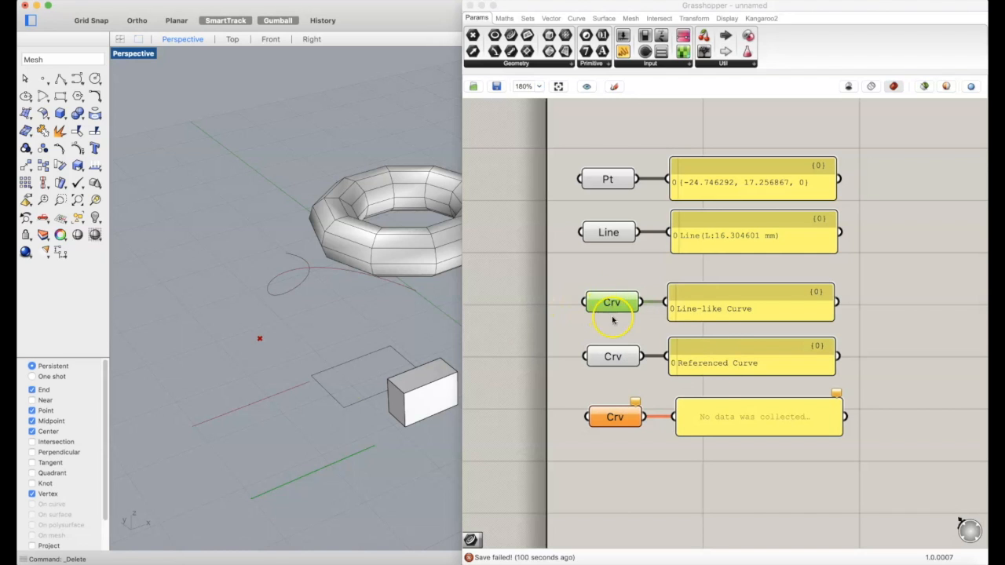
left_click(223, 512)
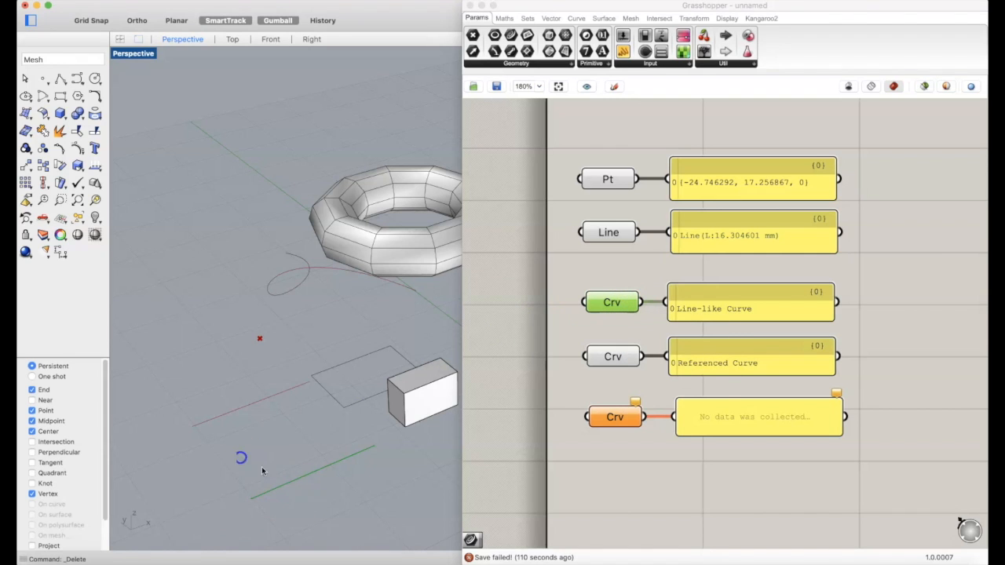
left_click(300, 480)
right_click_drag(669, 293, 633, 261)
scroll(620, 361, "down", 5)
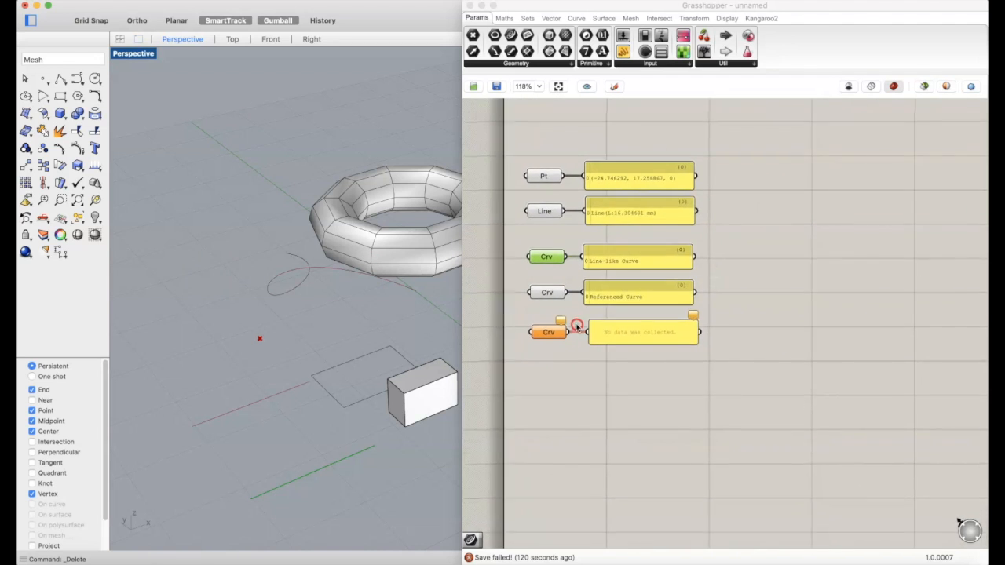
scroll(577, 324, "up", 2)
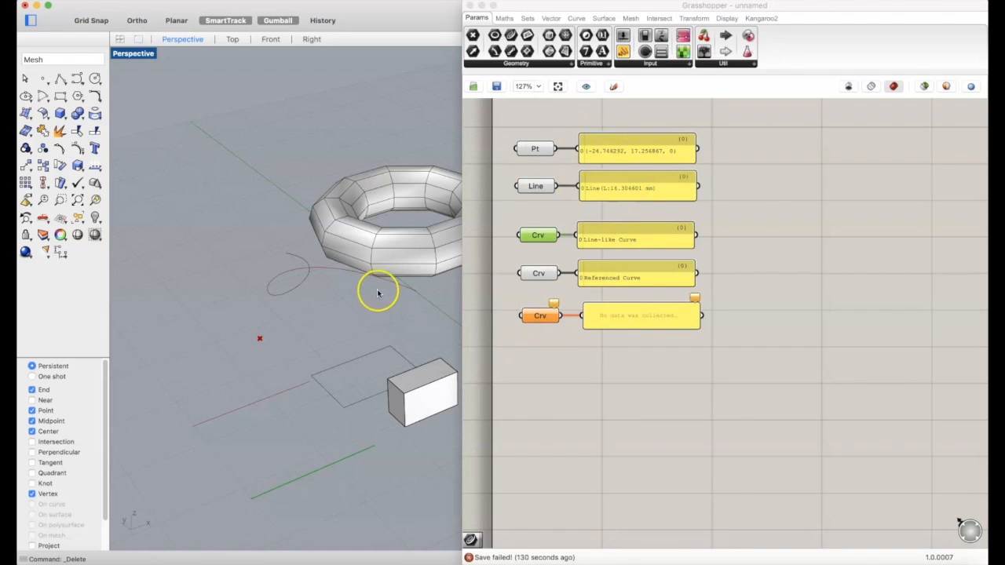
right_click_drag(309, 243, 393, 278)
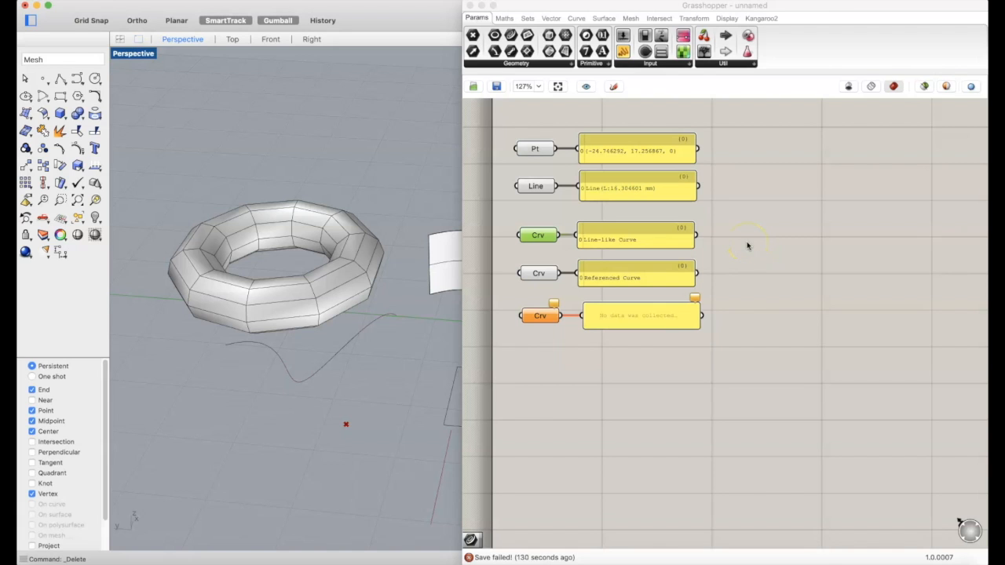
right_click_drag(747, 246, 794, 278)
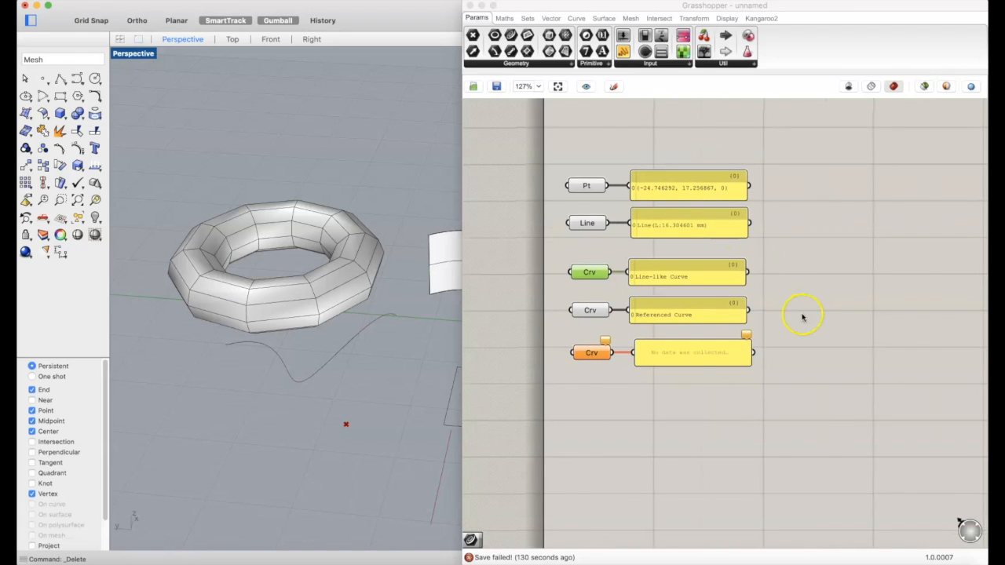
left_click(811, 313)
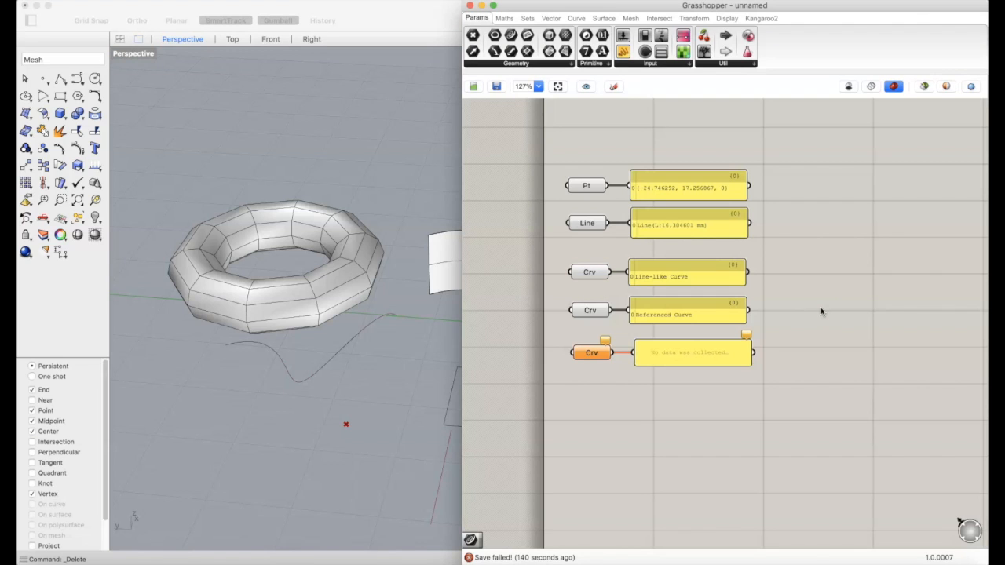
right_click_drag(856, 320, 808, 306)
scroll(810, 314, "up", 2)
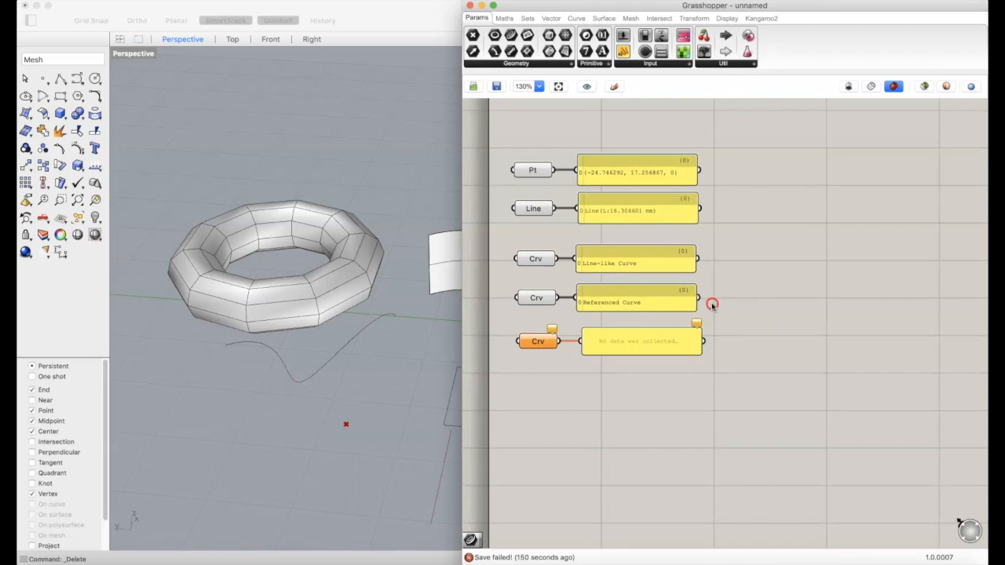
right_click_drag(709, 298, 734, 308)
scroll(730, 311, "up", 4)
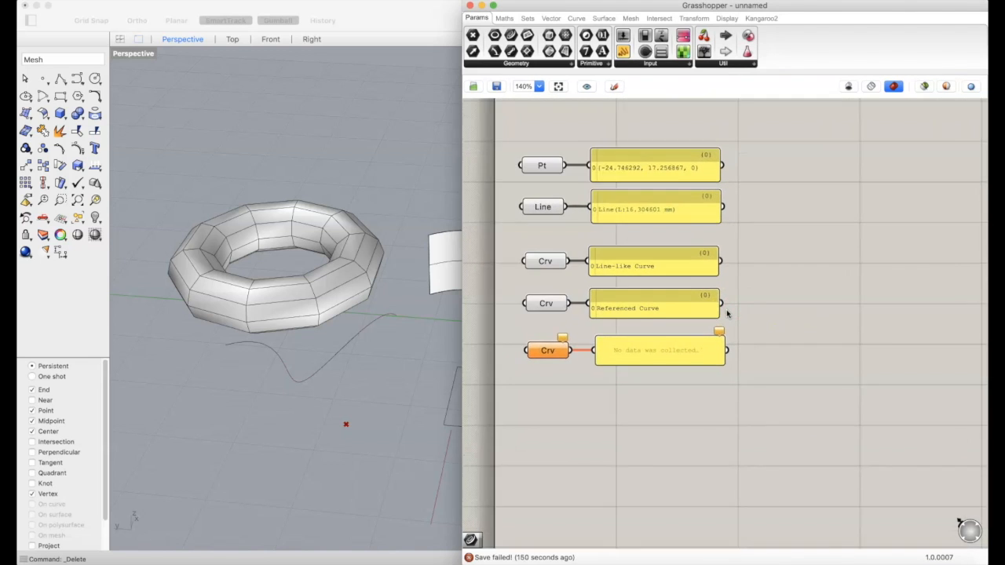
scroll(727, 306, "down", 1)
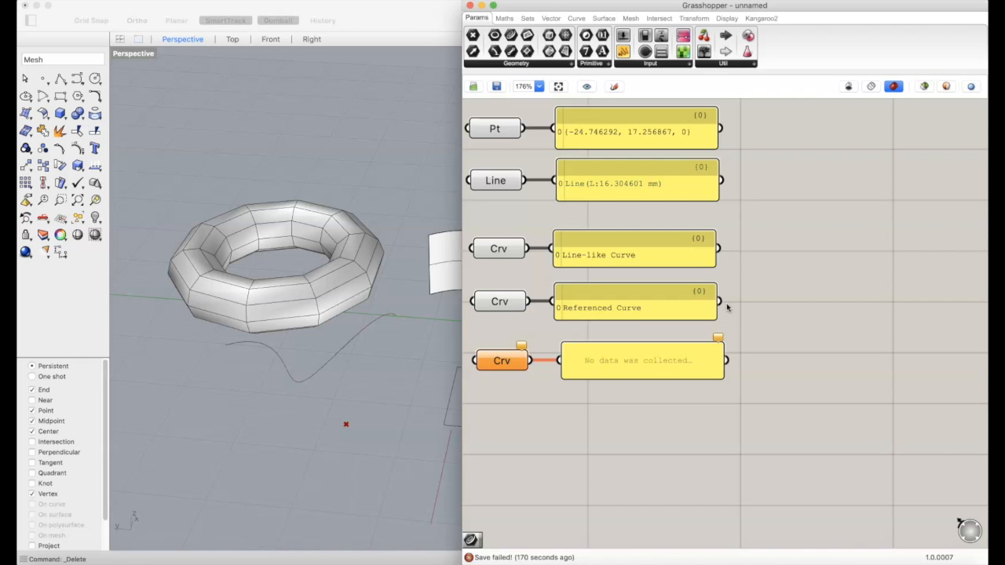
right_click_drag(827, 358, 827, 362)
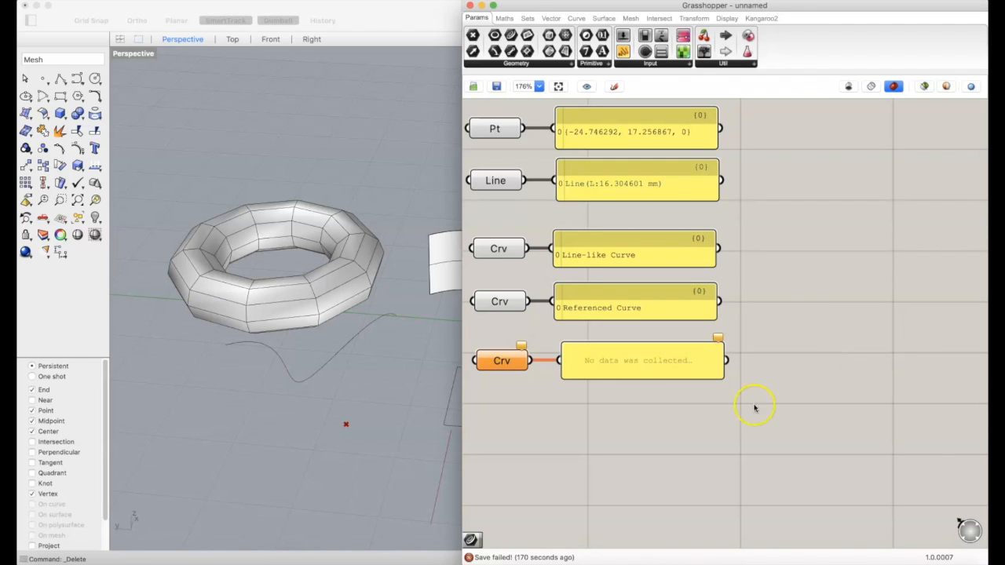
left_click(463, 111)
left_click(233, 316)
scroll(243, 370, "up", 6)
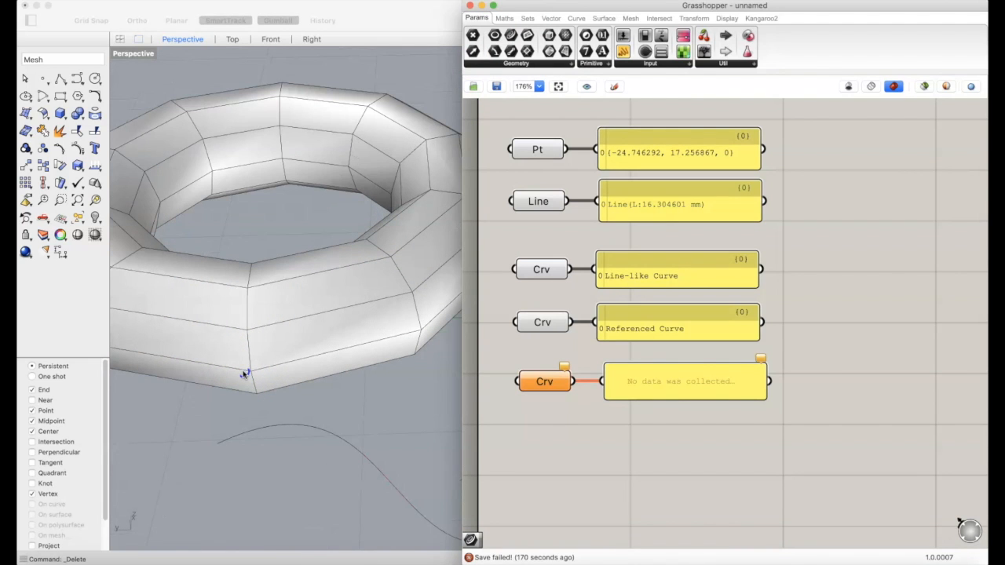
scroll(244, 373, "down", 8)
right_click_drag(289, 367, 331, 363)
right_click_drag(286, 323, 256, 287)
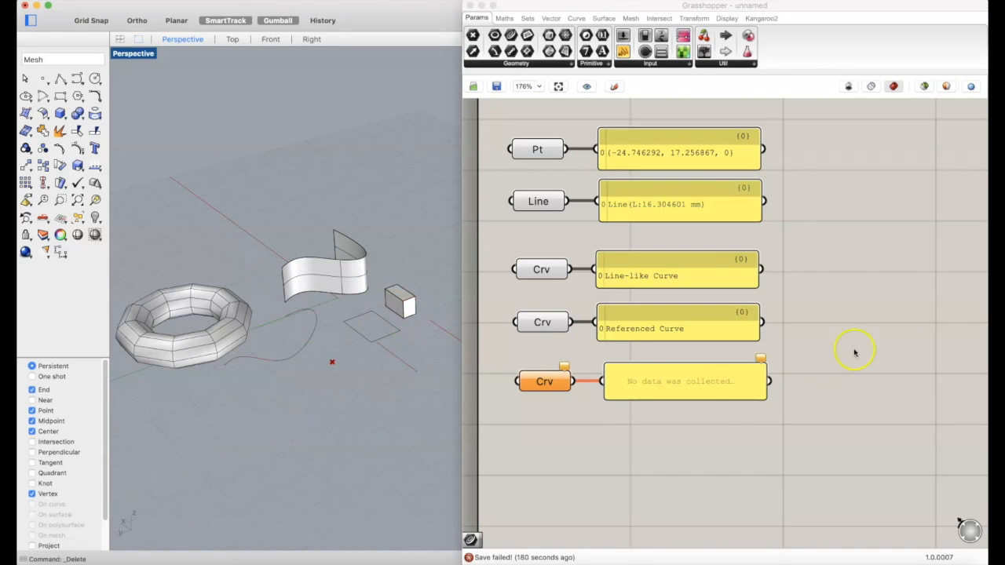
left_click(866, 225)
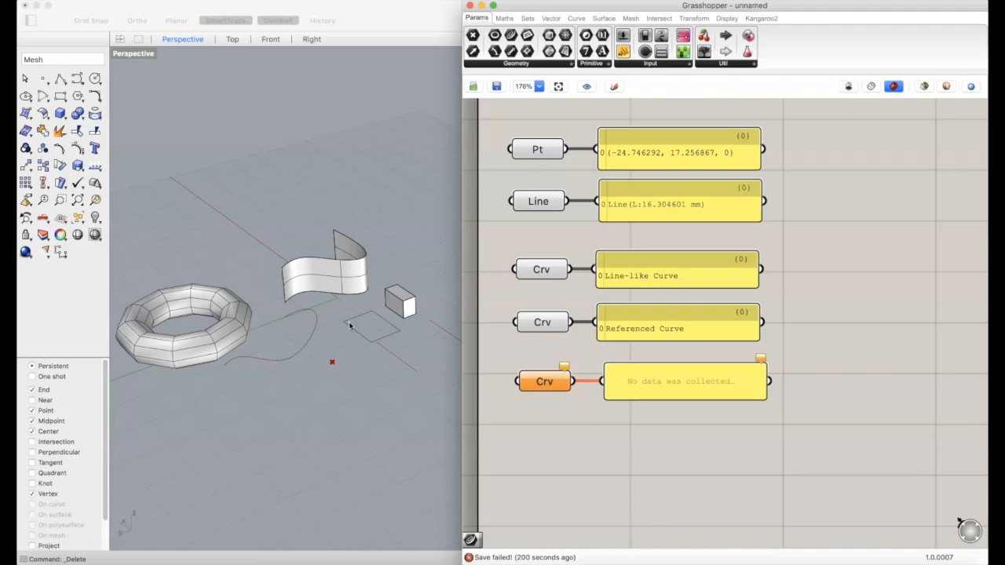
right_click_drag(332, 314, 349, 312)
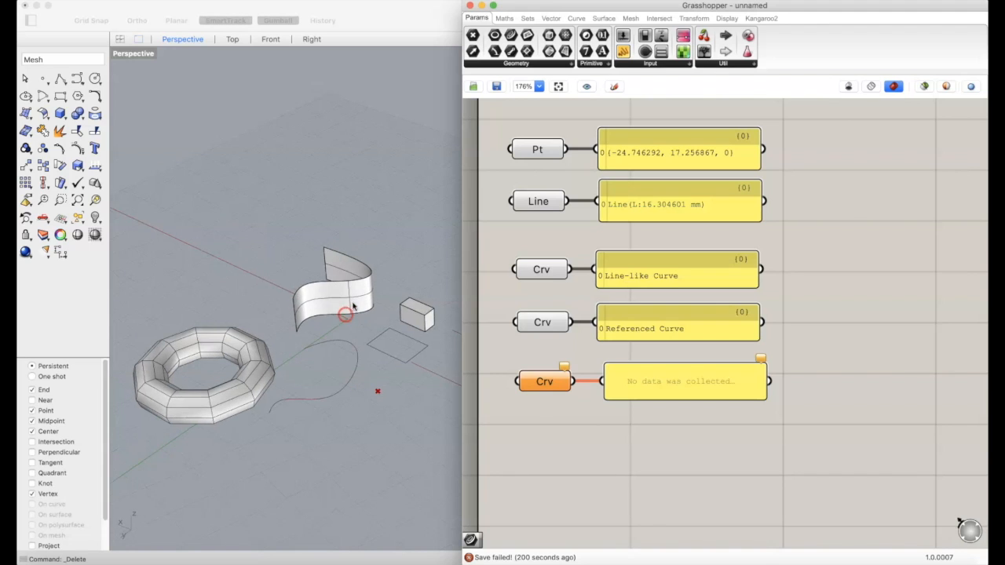
- Move the empty third Curve parameter slightly below its panel on the canvas
left_click(788, 143)
scroll(755, 268, "down", 2)
right_click_drag(692, 418, 695, 414)
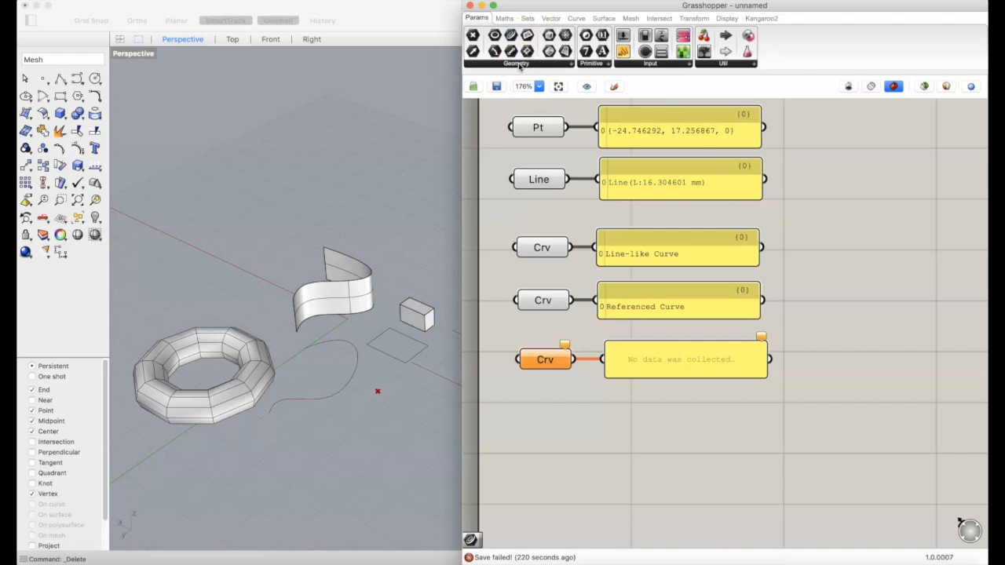
right_click(544, 363)
right_click(548, 406)
left_click(570, 406)
left_click_drag(543, 362, 545, 367)
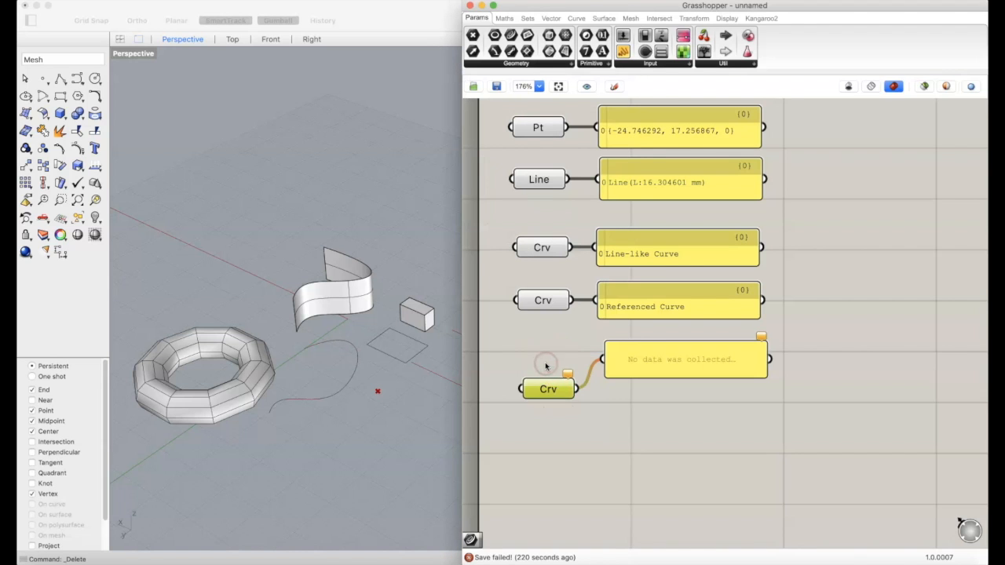
- Reference the rectangle from the Rhino model as the single curve of the third Curve parameter
scroll(542, 357, "down", 2)
right_click(537, 360)
left_click(536, 360)
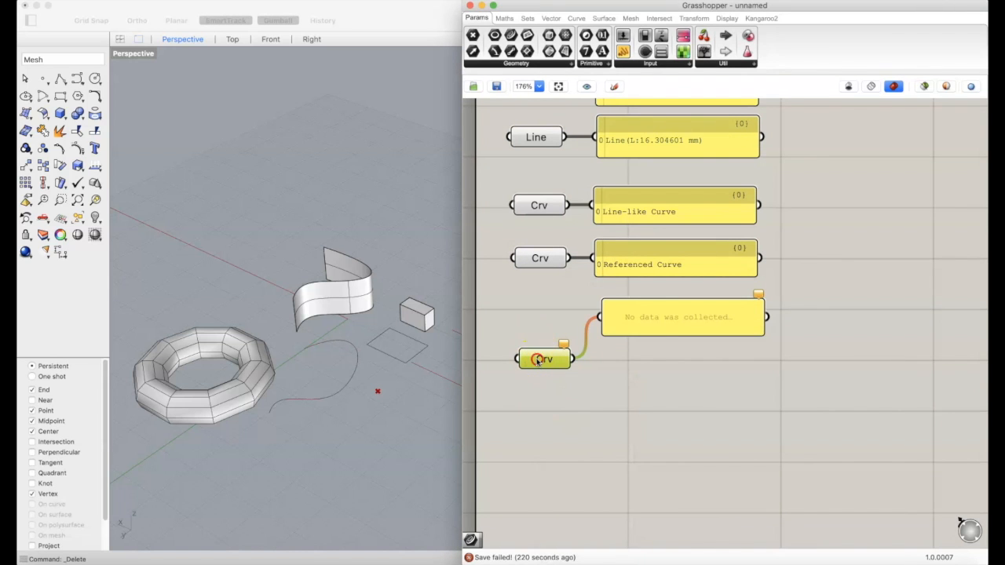
right_click(537, 360)
left_click(566, 464)
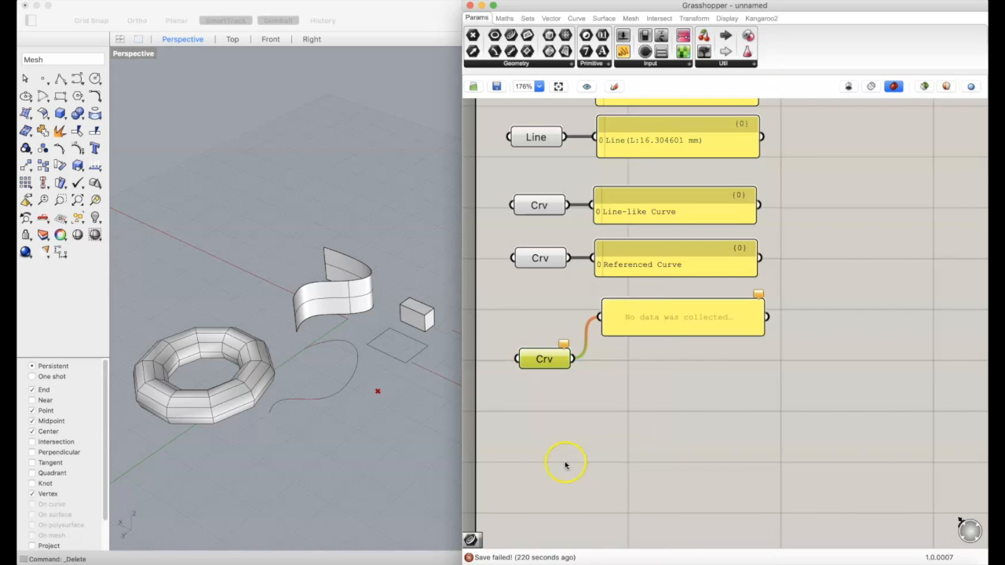
right_click(543, 358)
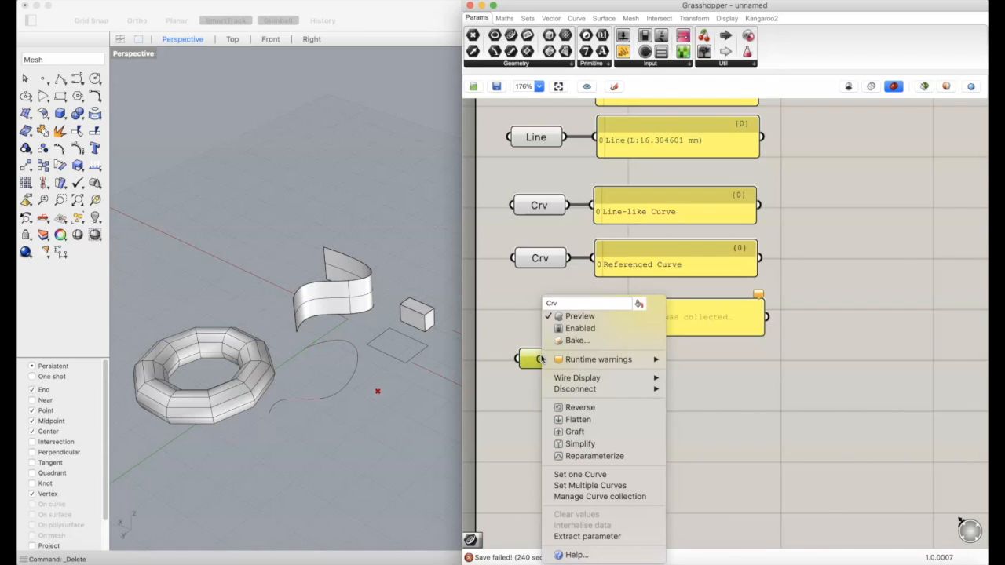
left_click(594, 475)
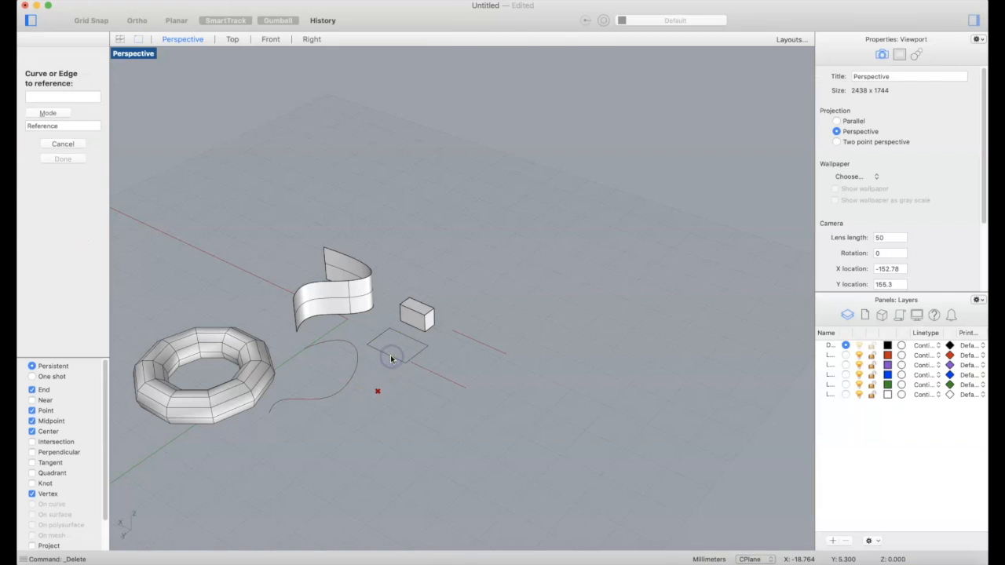
left_click(391, 358)
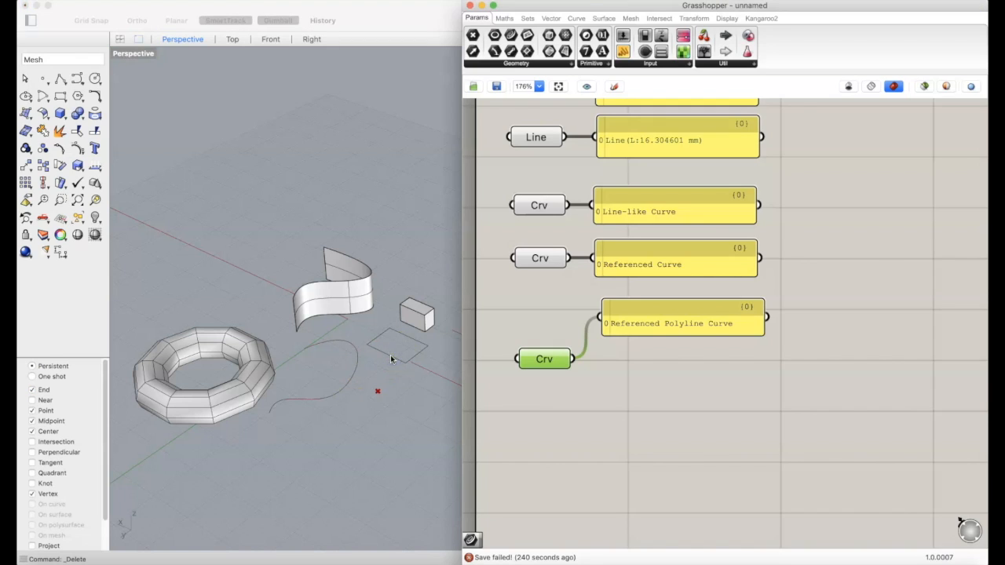
left_click(629, 432)
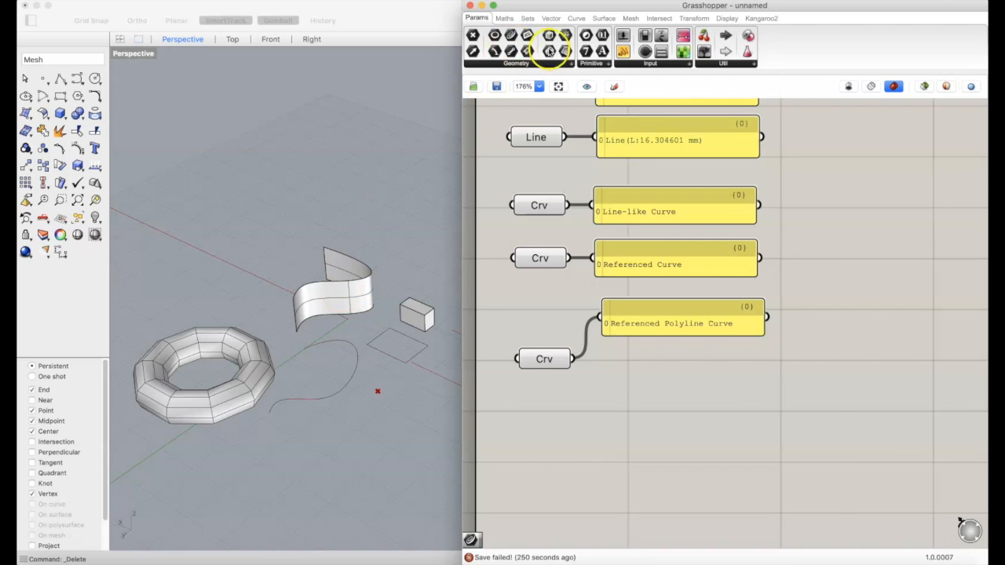
- Add a Surface parameter below the Curve parameters and reference the S-shaped Rhino surface in it
left_click_drag(565, 54, 587, 492)
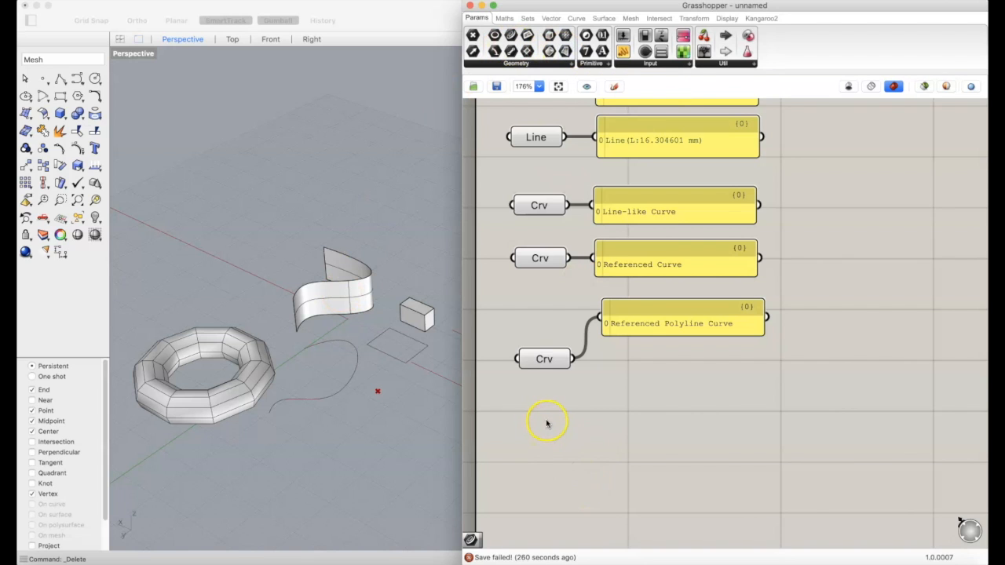
right_click_drag(547, 418, 597, 488)
left_click(591, 474)
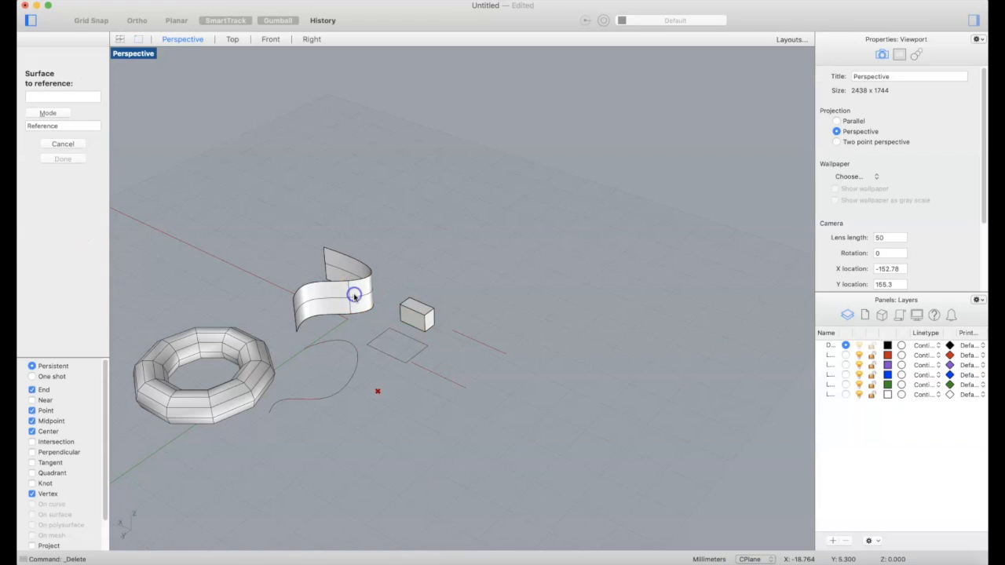
left_click(354, 296)
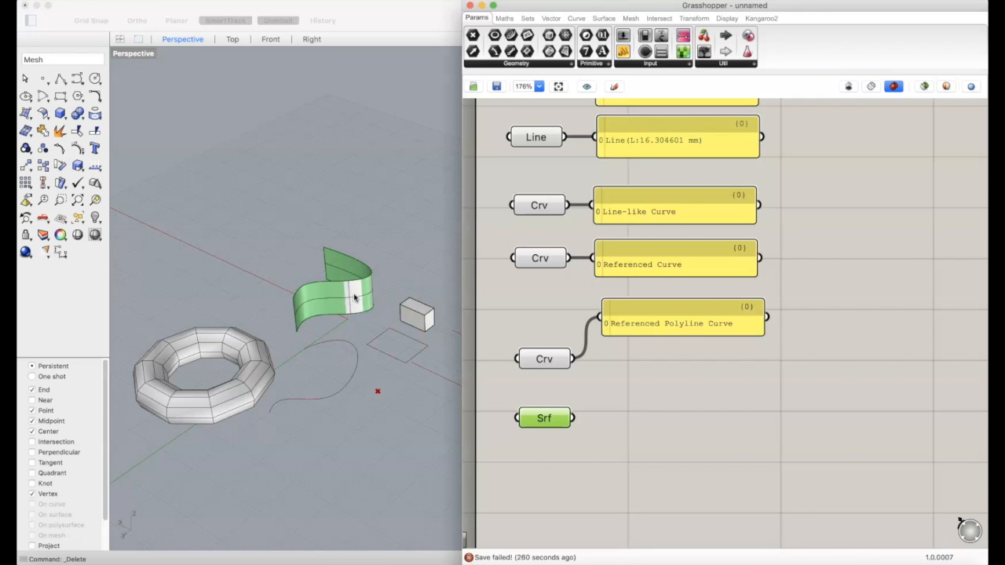
left_click(721, 446)
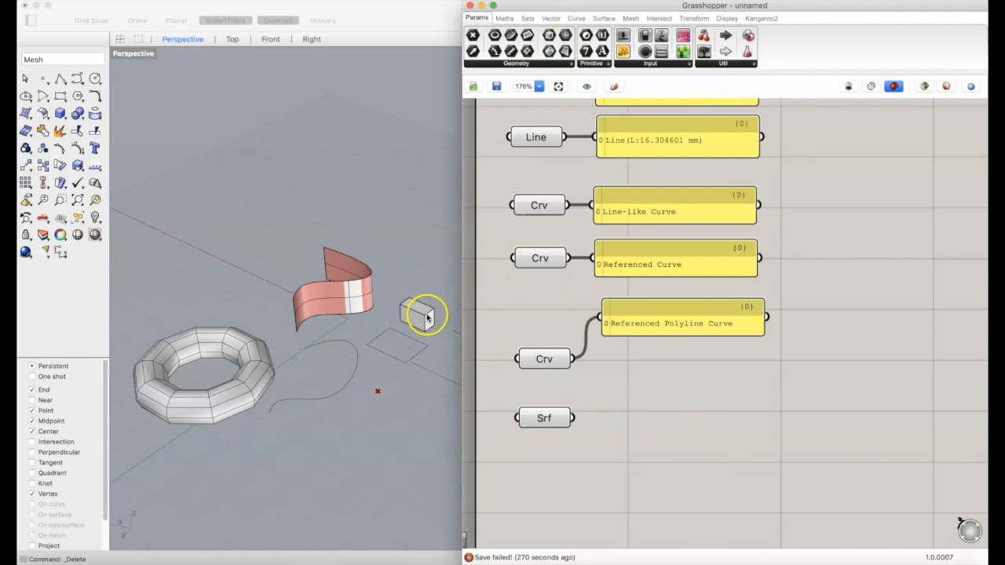
- Add a Brep parameter below the Surface parameter and reference the small Rhino box in it
left_click(549, 51)
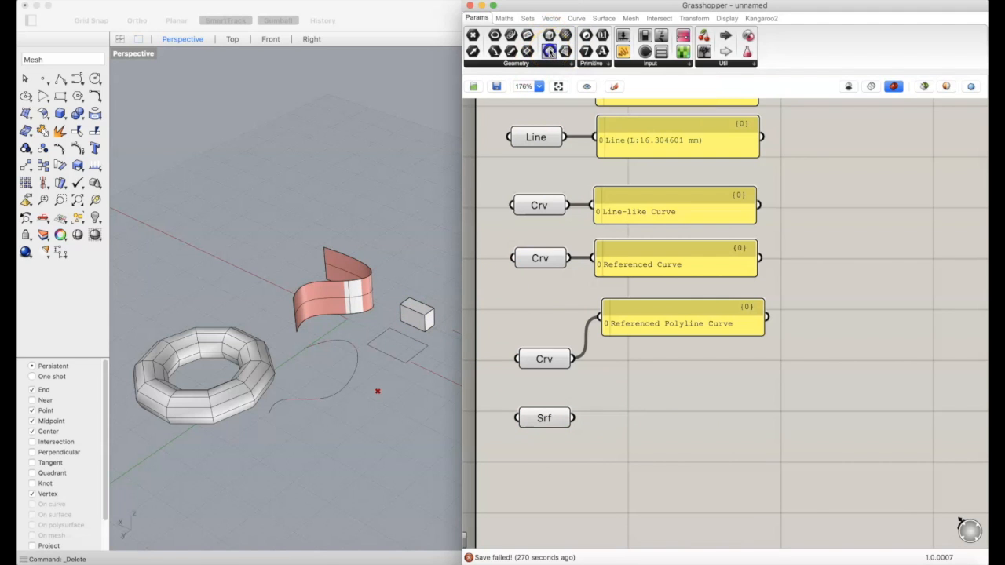
left_click(538, 467)
right_click(538, 466)
left_click(570, 475)
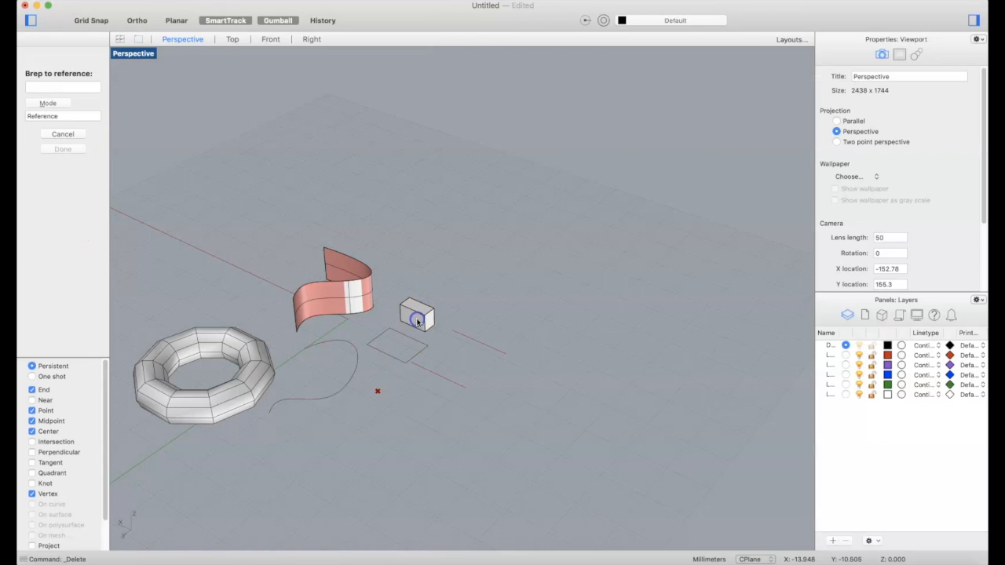
left_click(418, 318)
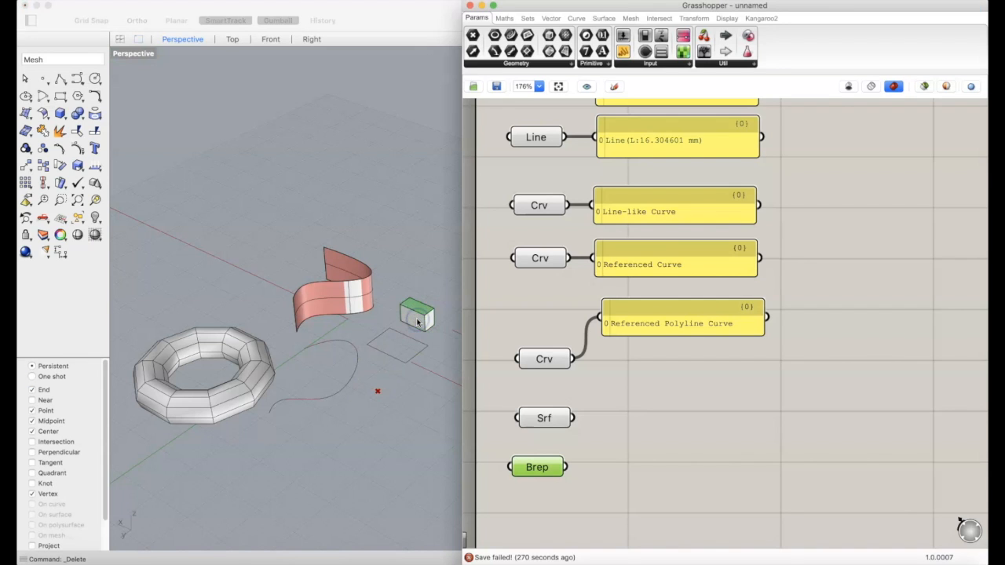
- Add a compact panel beside the Surface parameter and connect the parameter's output to it
scroll(628, 393, "down", 3)
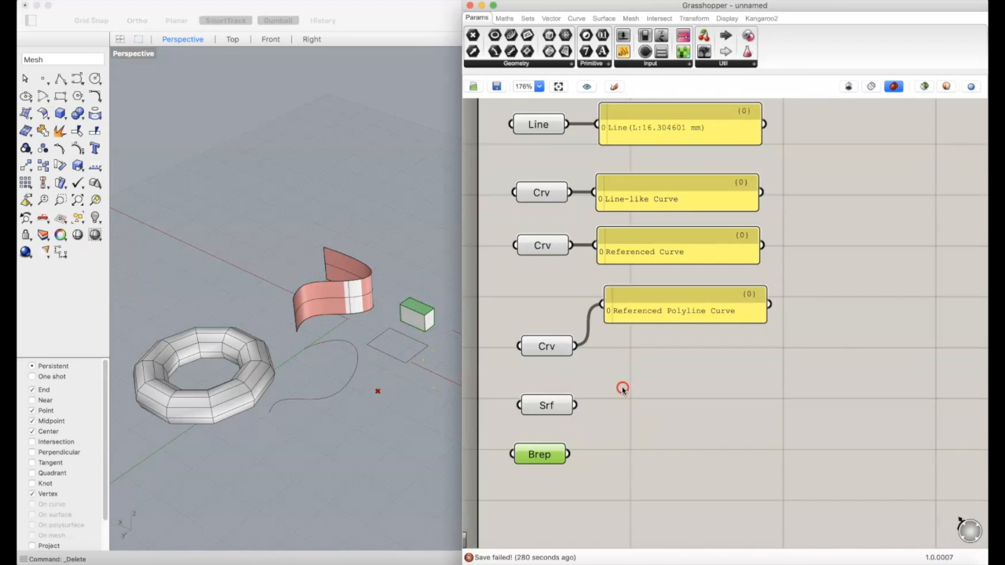
left_click(682, 344)
left_click_drag(685, 349, 719, 375)
left_click_drag(582, 375, 631, 361)
left_click_drag(691, 352, 691, 343)
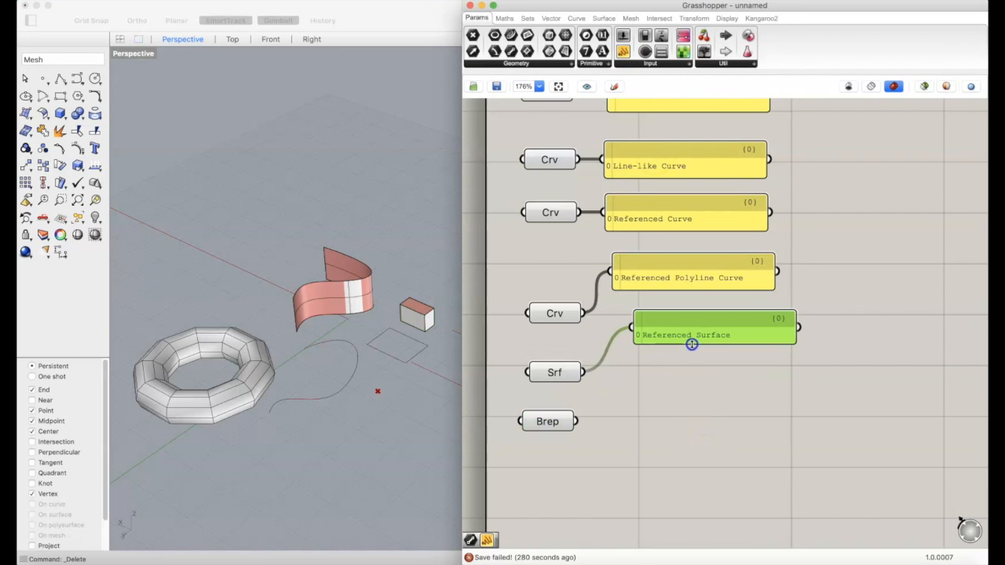
- Add a compact panel beside the Brep parameter and connect the parameter's output to it
left_click(622, 51)
left_click(679, 433)
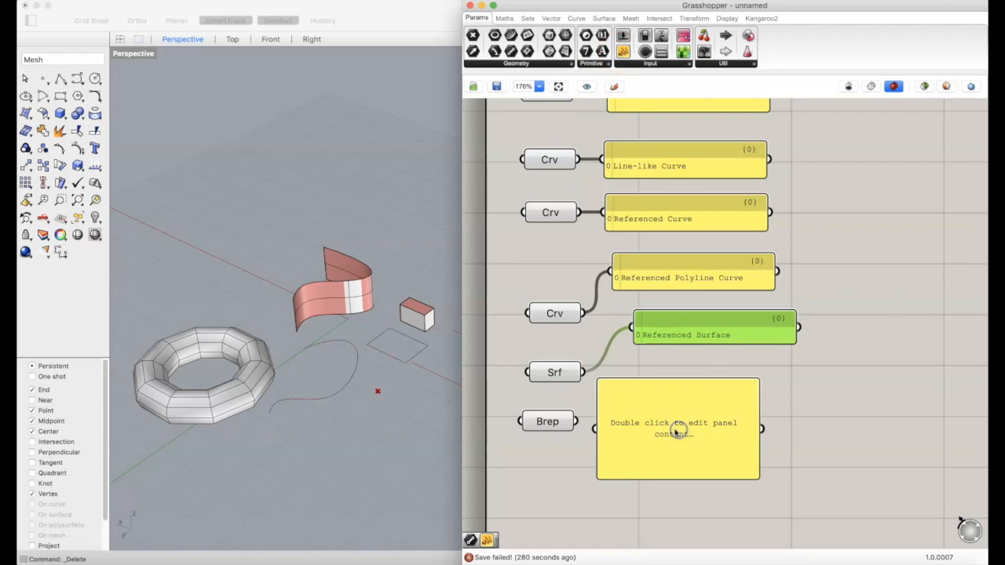
left_click_drag(645, 420, 688, 416)
left_click(701, 471)
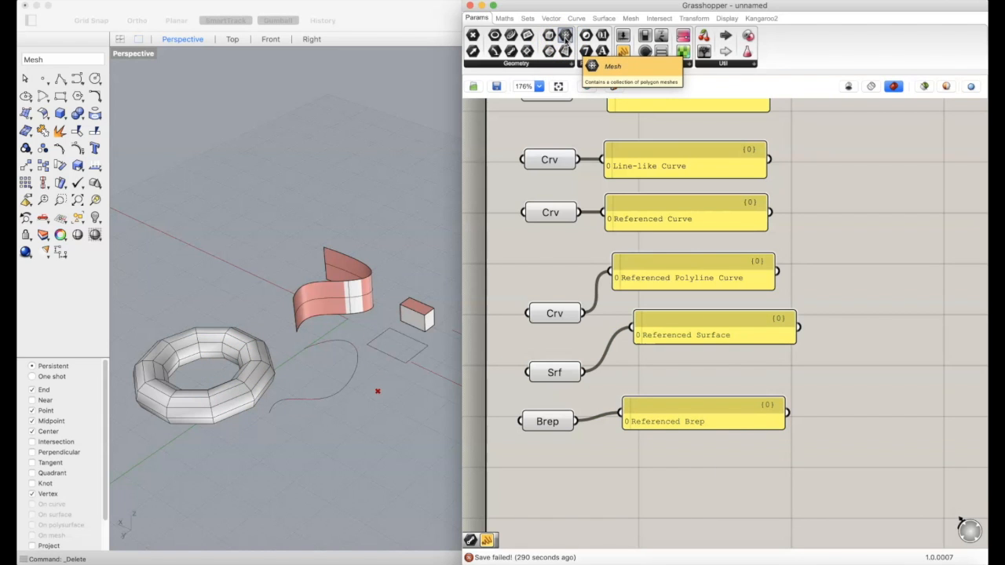
- Add a Mesh parameter below the Brep parameter and reference the Rhino torus mesh in it
left_click(565, 40)
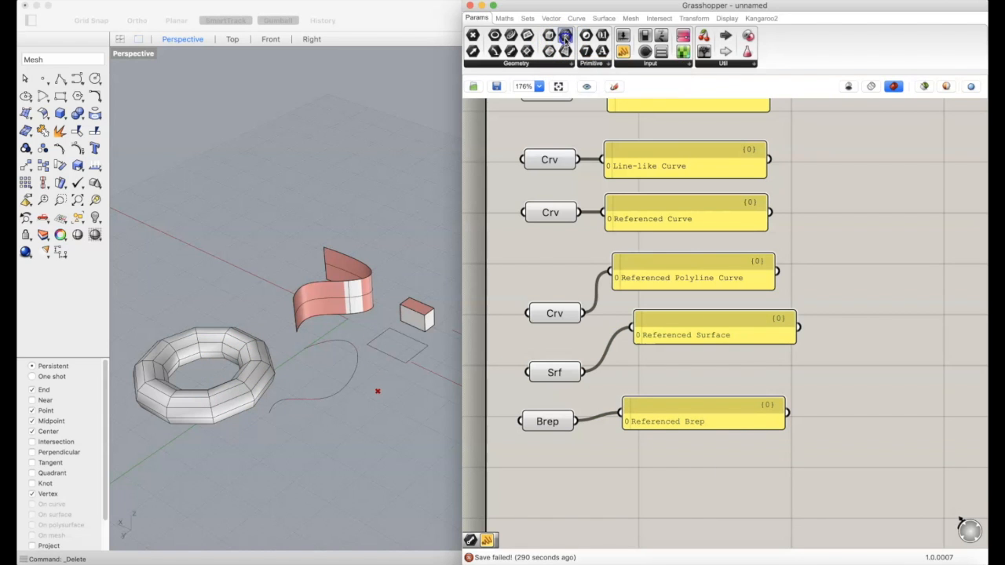
left_click(553, 473)
right_click(556, 474)
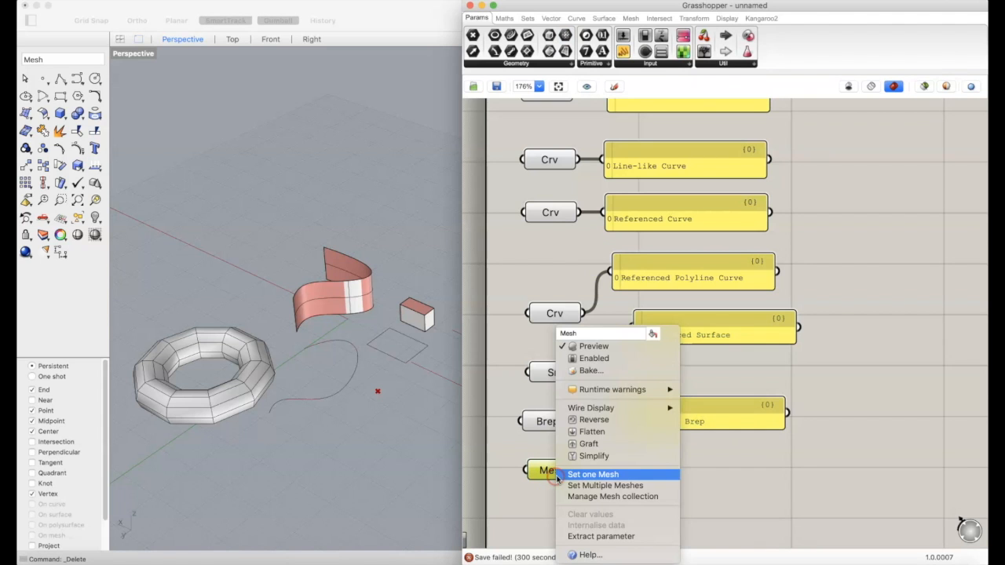
left_click(580, 475)
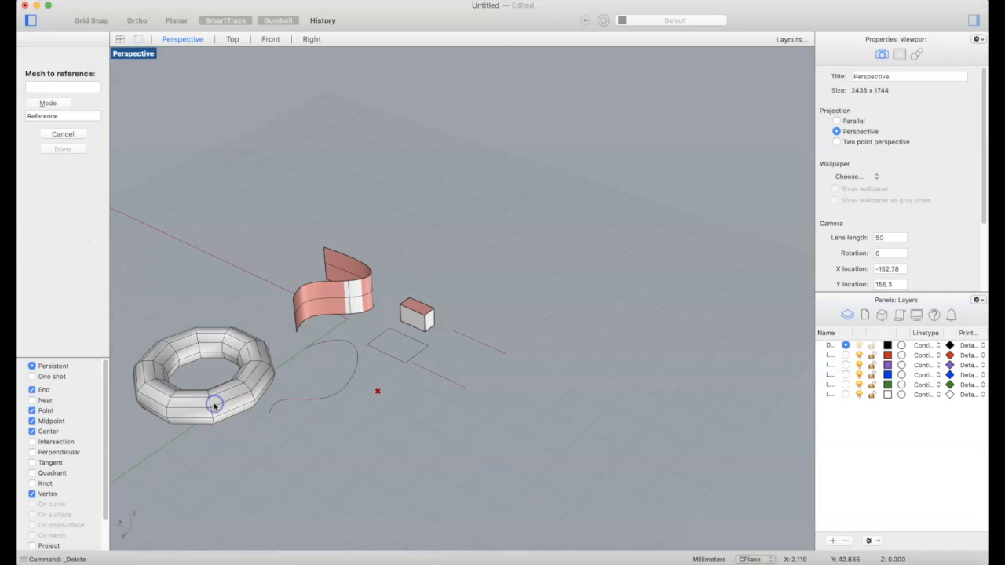
left_click(214, 405)
left_click(684, 473)
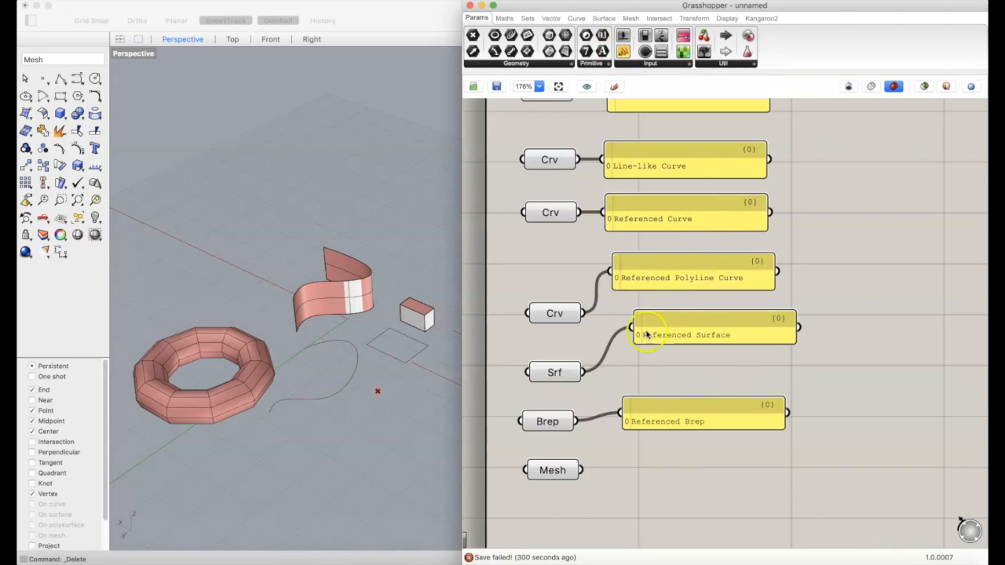
- Add a compact panel beside the Mesh parameter and connect the parameter's output to it
left_click(680, 495)
left_click_drag(671, 447, 692, 462)
left_click(569, 530)
- Select all the Rhino objects and move the Grasshopper window down to uncover the Perspective viewport
right_click_drag(380, 369, 368, 359)
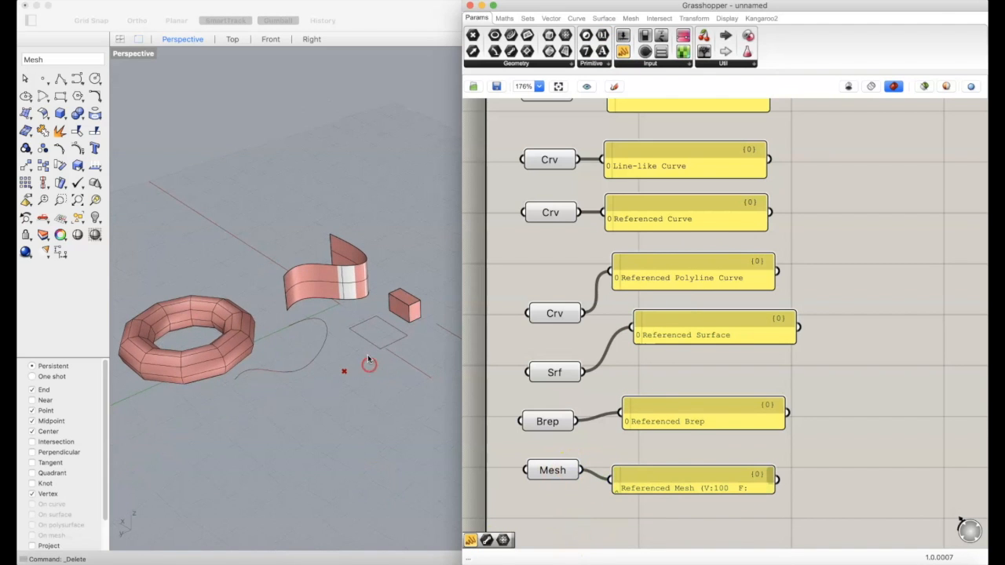
left_click(426, 358)
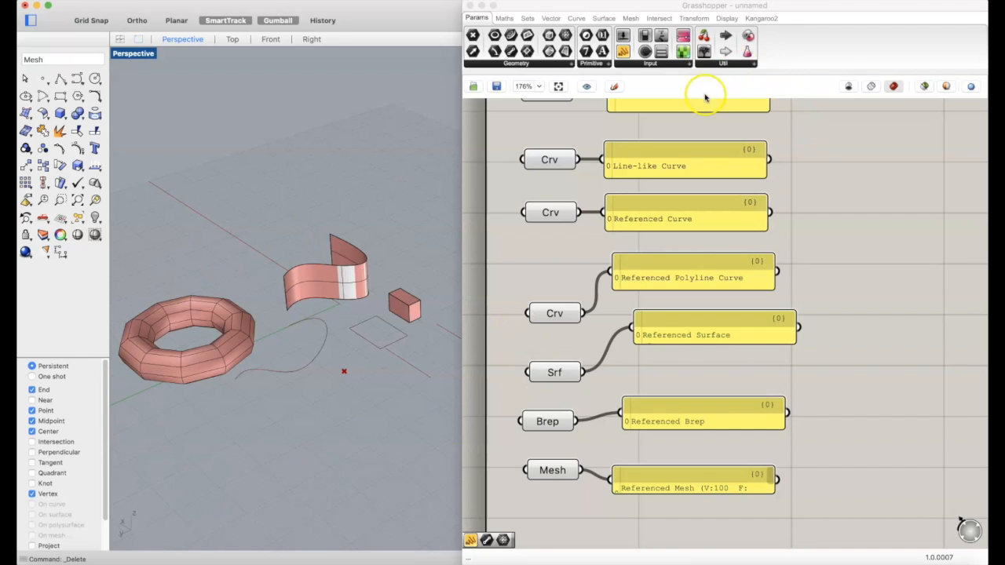
left_click_drag(420, 422, 175, 210)
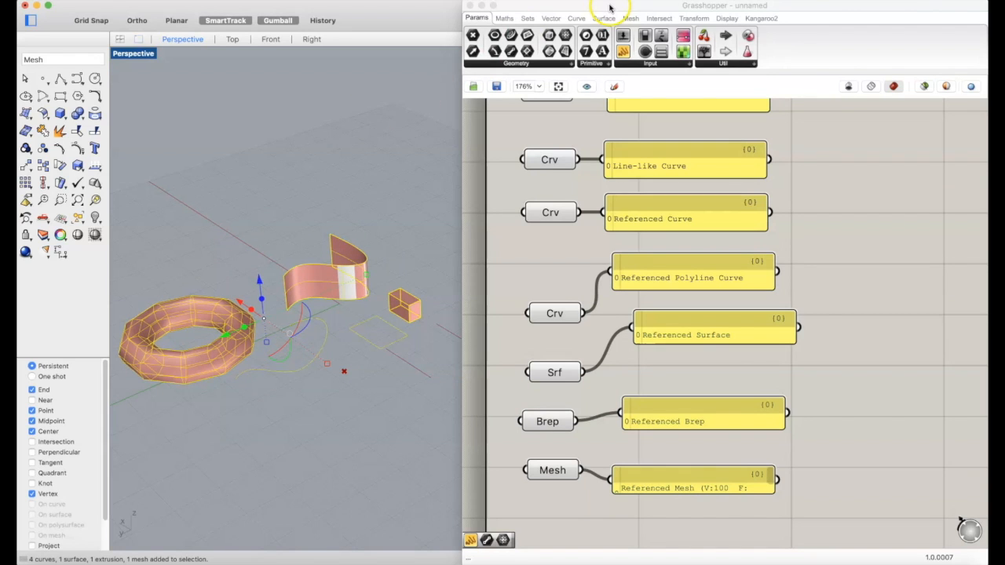
left_click_drag(609, 5, 599, 411)
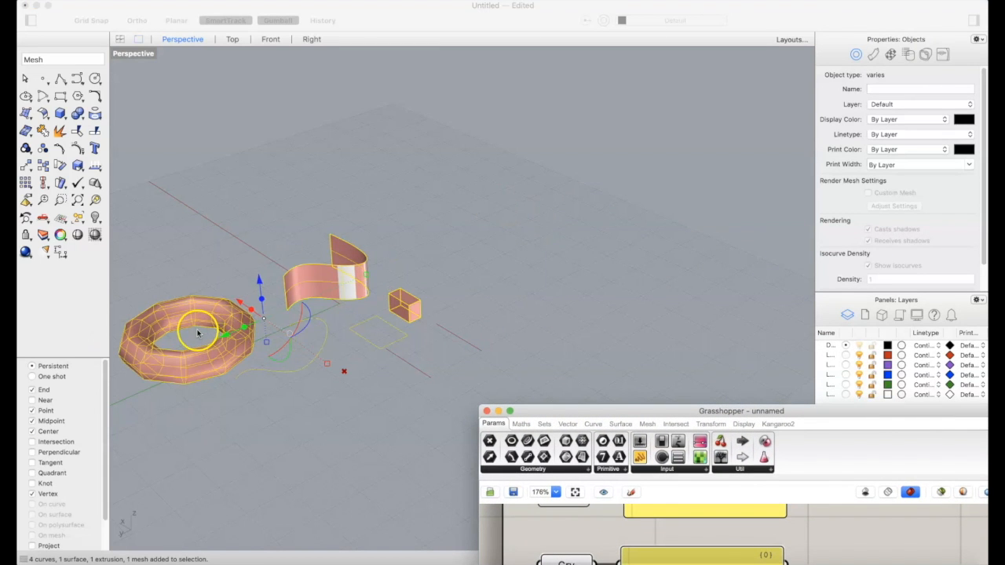
right_click_drag(198, 334, 223, 322)
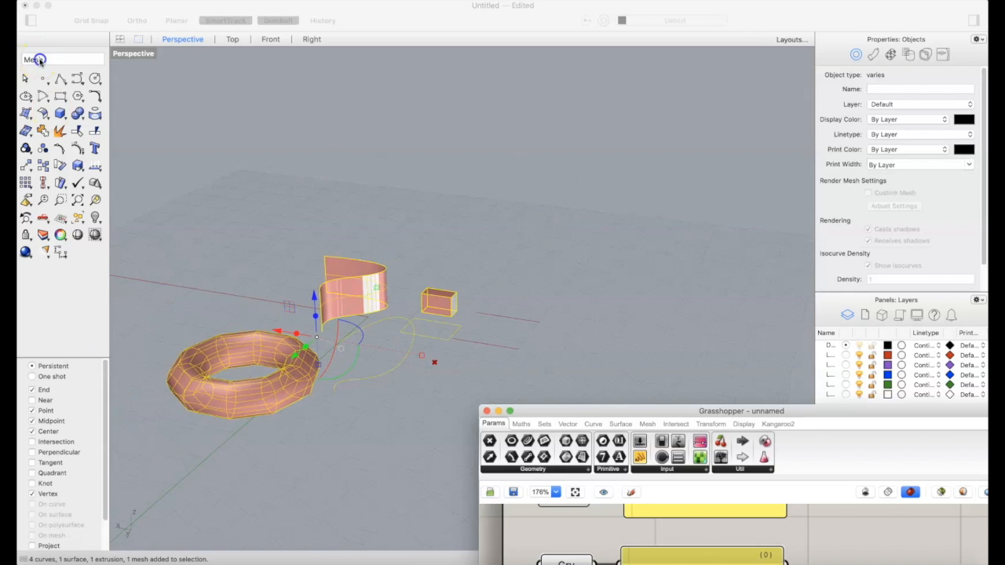
- Hide the selected Rhino objects with the Hide command so only the Grasshopper previews are displayed
left_click(39, 60)
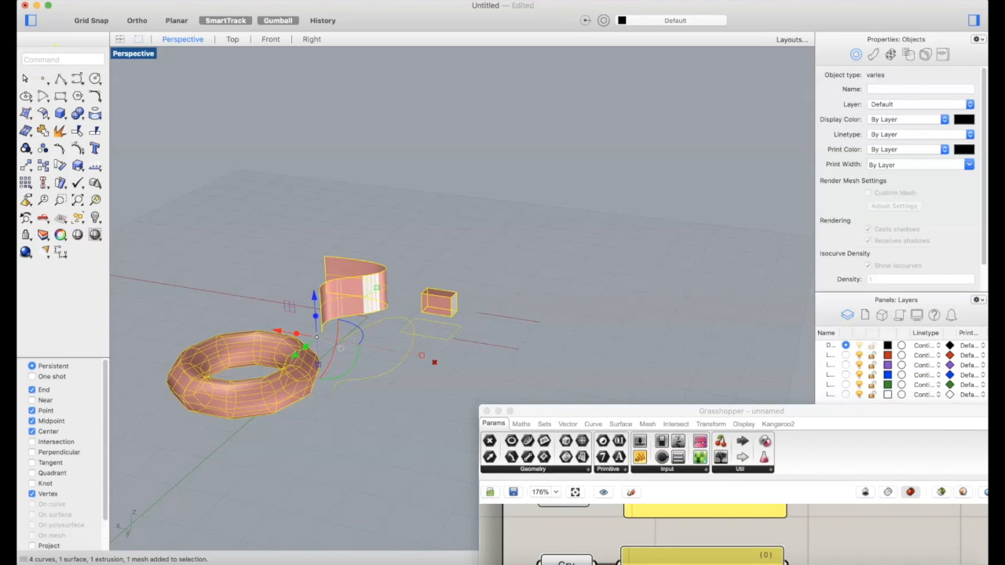
key("Return")
type("hide")
key("Return")
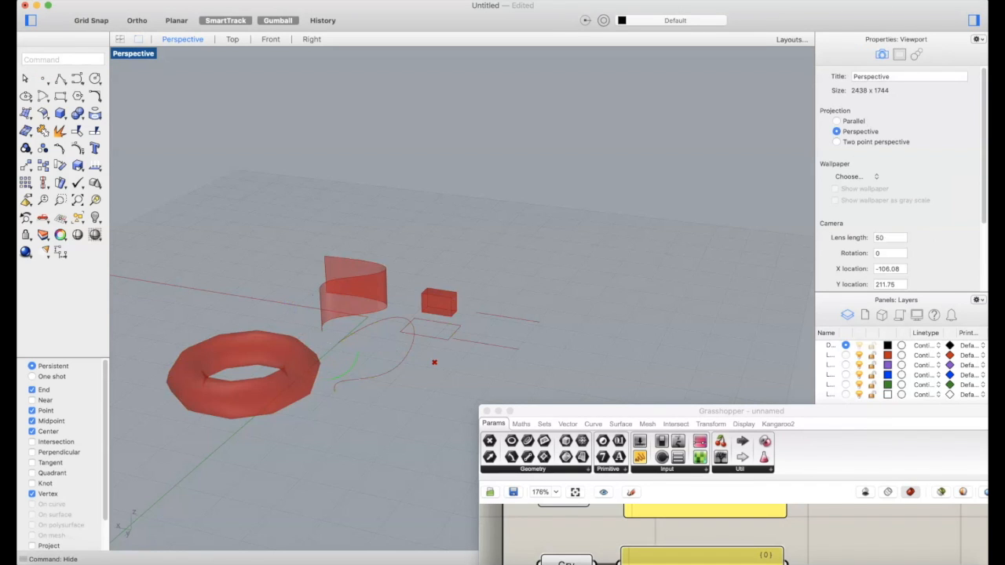
- Try to window-select the Grasshopper preview geometry in the Rhino viewport and undo the hide
left_click_drag(579, 175, 243, 372)
left_click_drag(440, 217, 277, 343)
left_click_drag(410, 238, 310, 437)
left_click_drag(369, 237, 249, 298)
key("super+z")
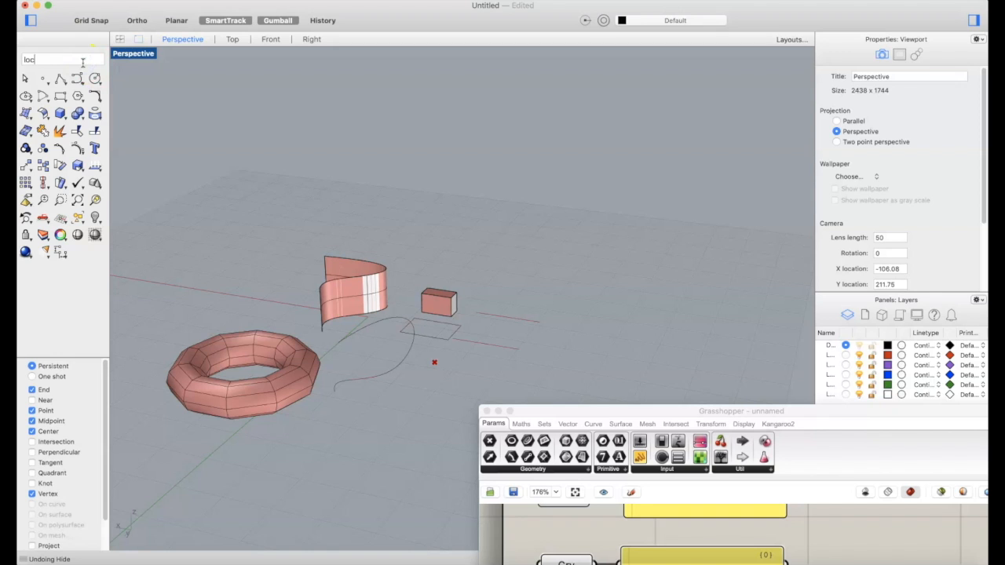
- Lock all the Rhino objects, test picking the curved surface, and undo the lock
key("Return")
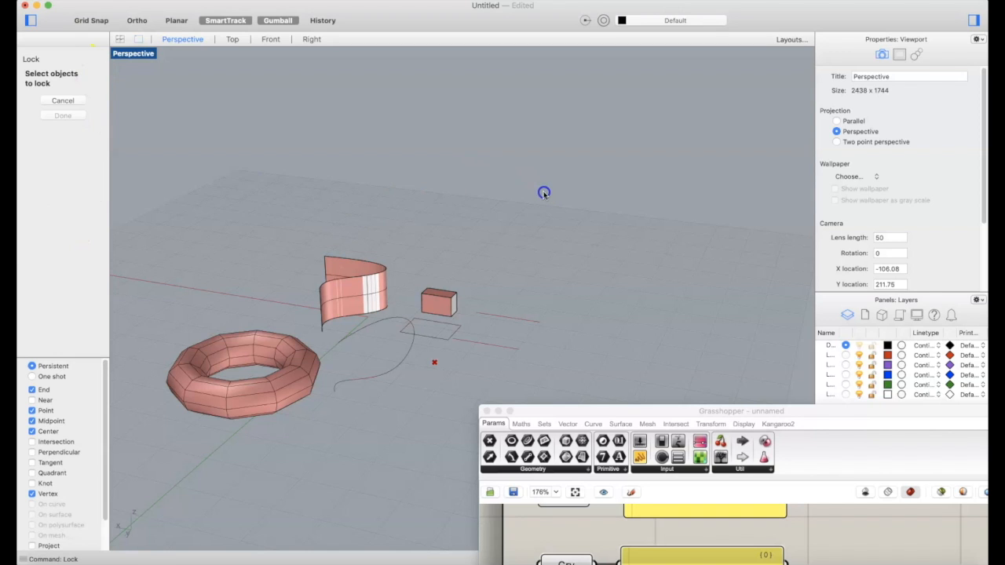
left_click_drag(141, 554, 143, 551)
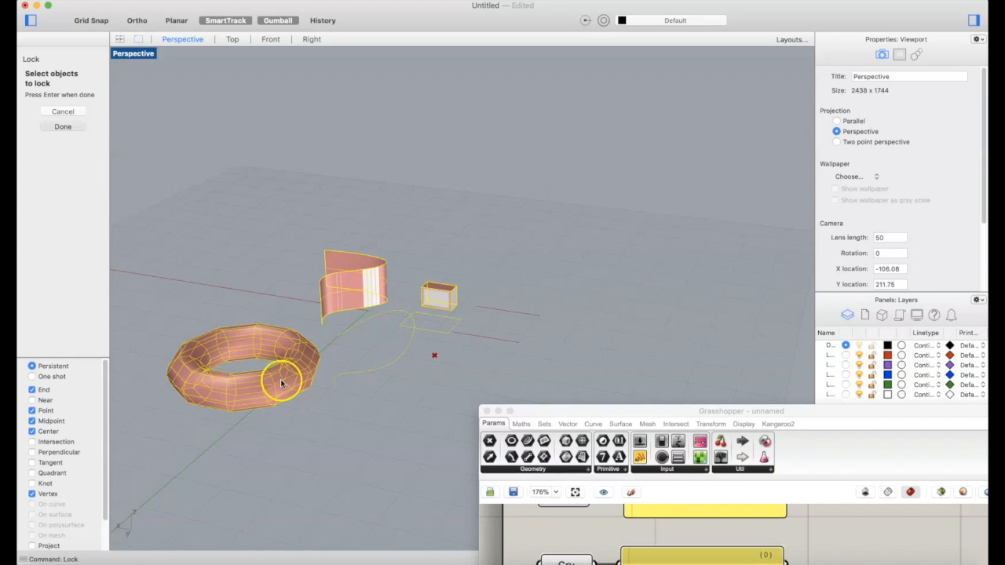
key("Return")
left_click(356, 304)
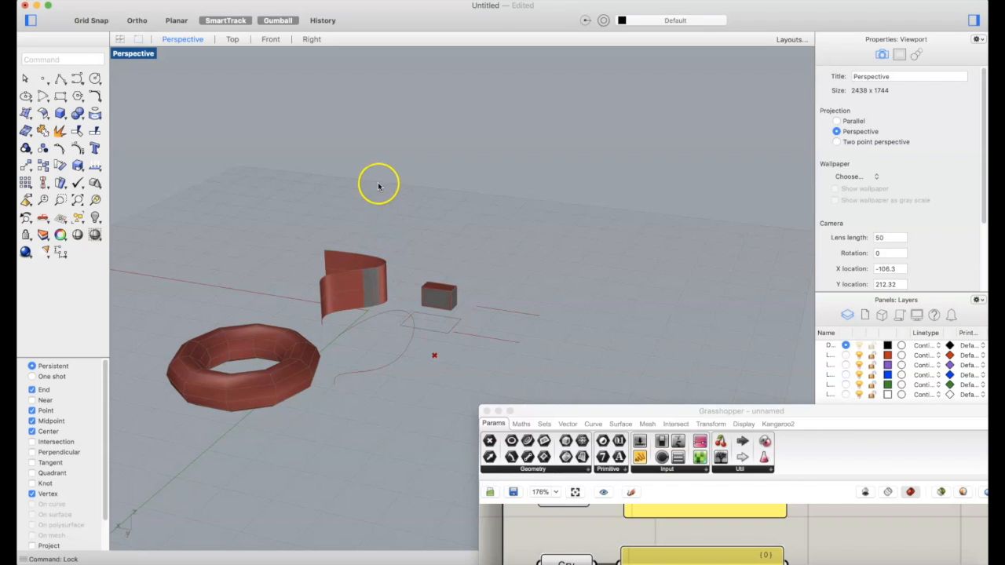
key("super+z")
- Select all the referenced Rhino objects in the Perspective viewport
left_click(568, 183)
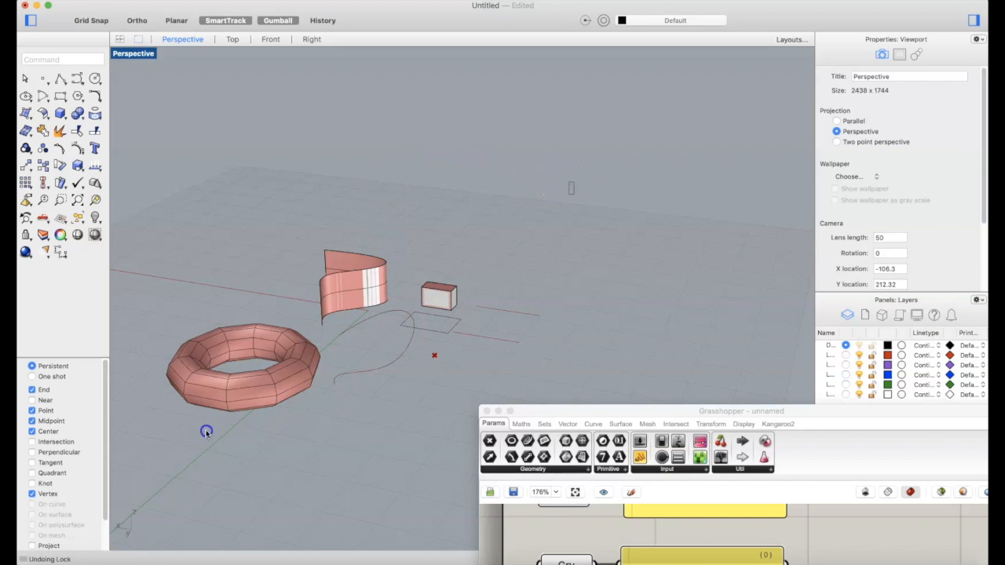
key("super+a")
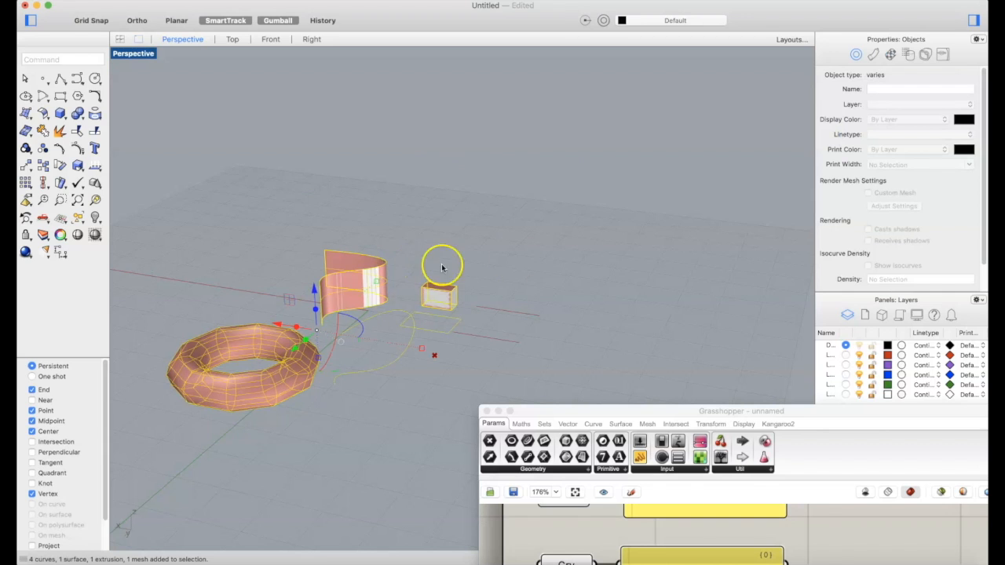